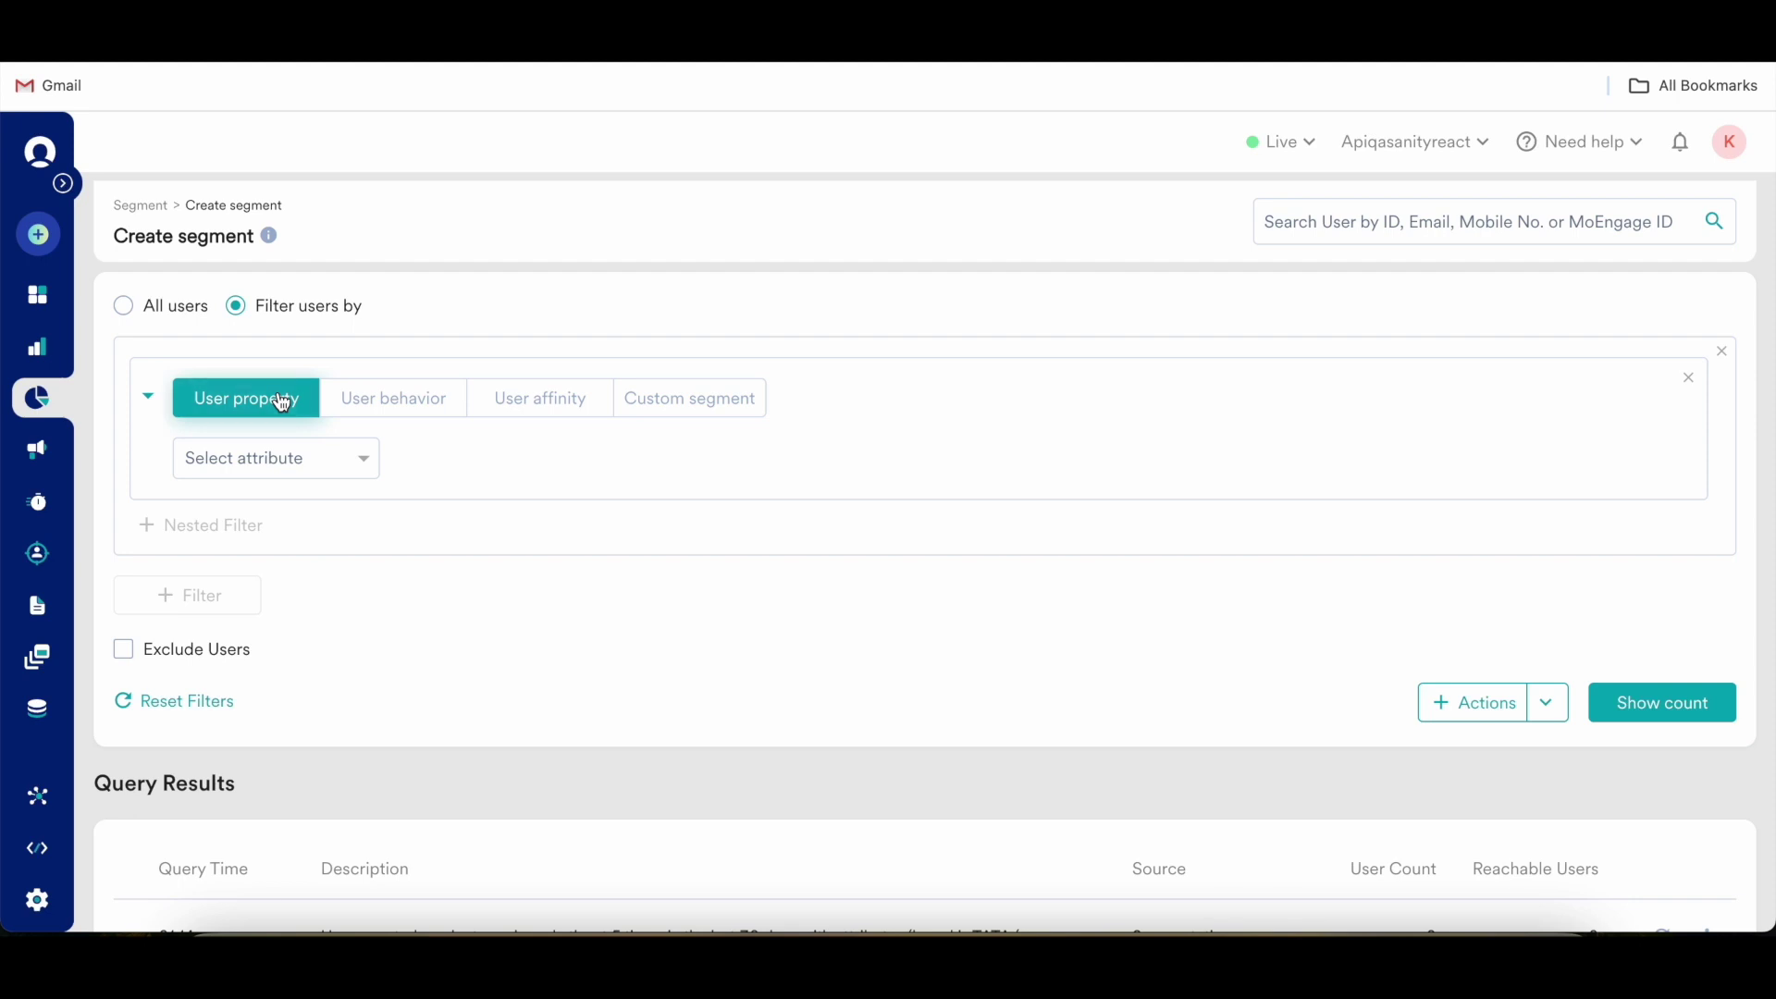
Browse the user property attributes available for the segment filter, from Lifecycle through Tracked Standard Attribute.
left_click(290, 456)
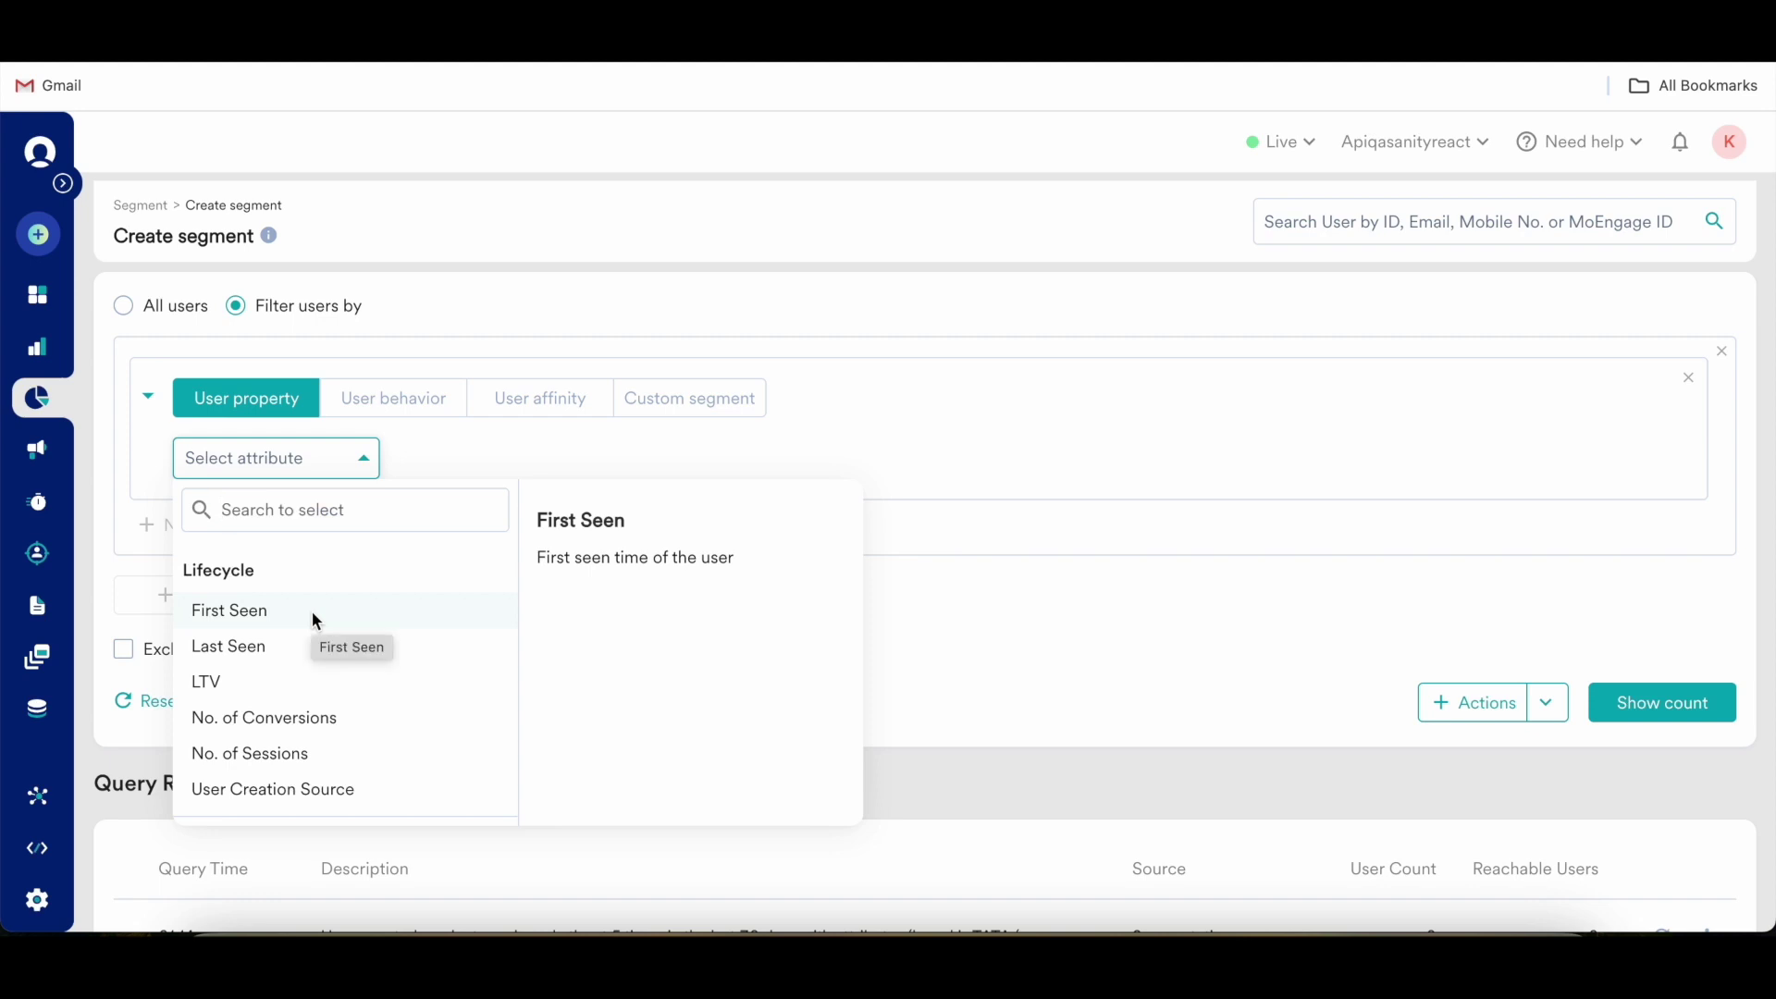
scroll(313, 613, "down", 1)
scroll(312, 612, "up", 1)
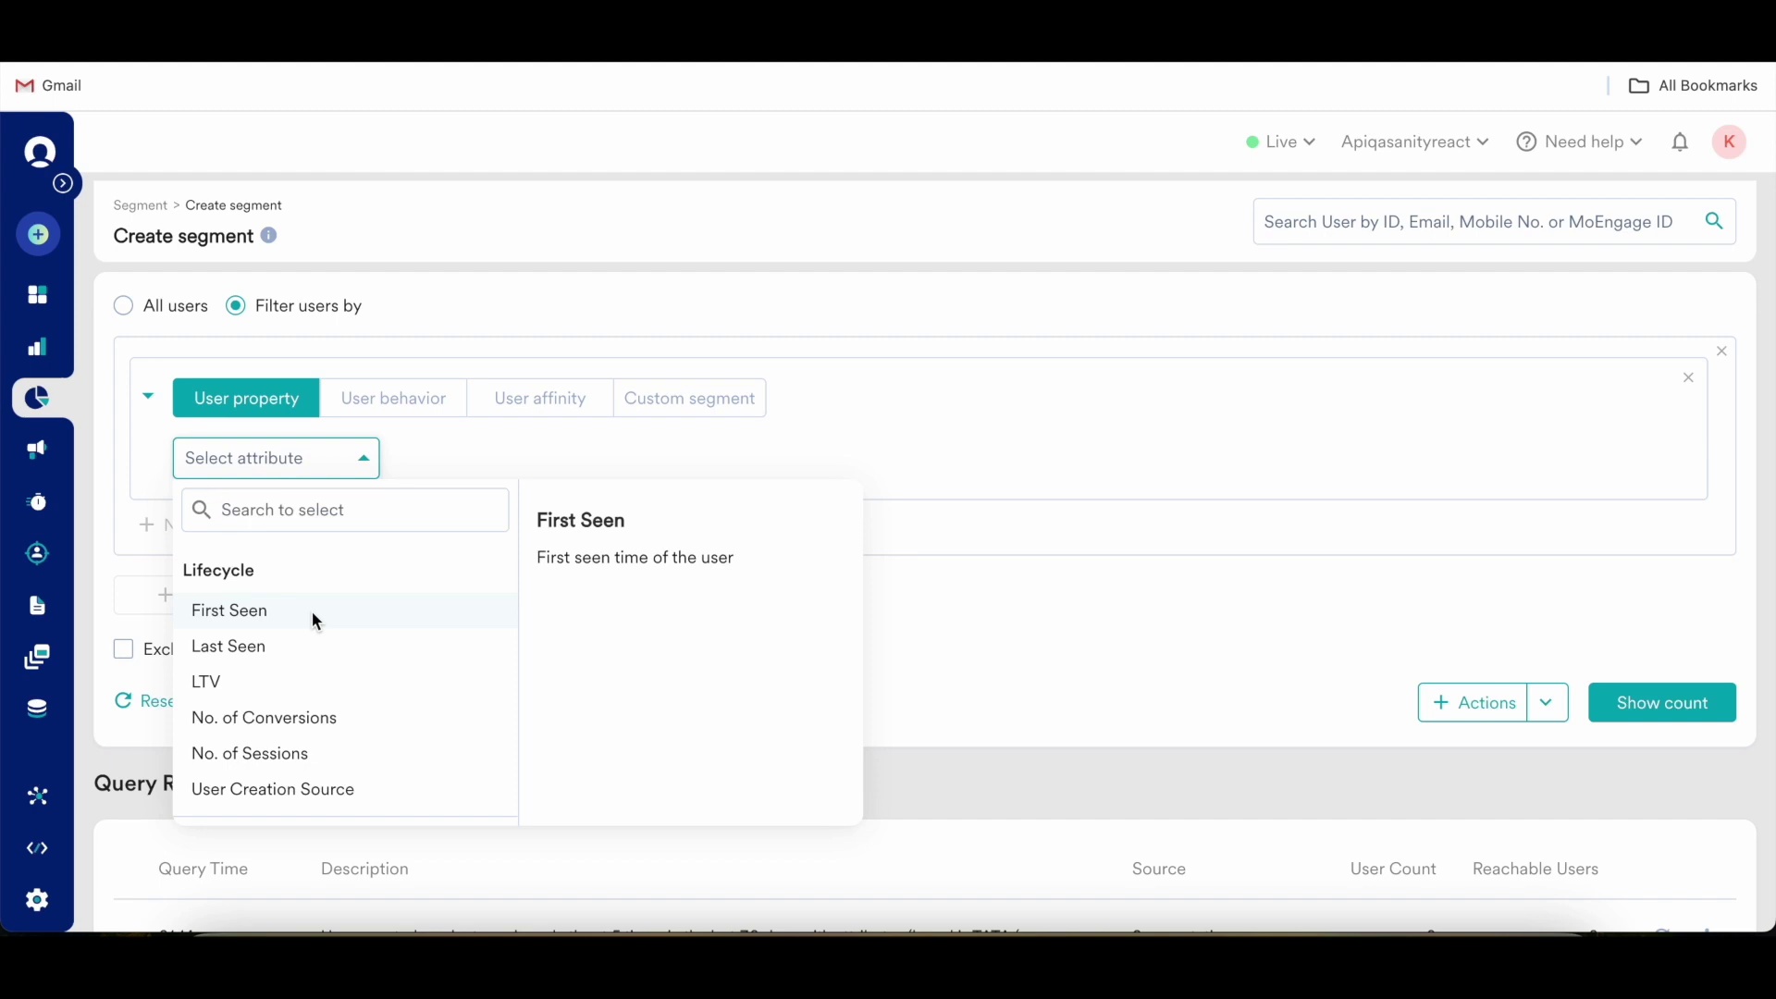
scroll(313, 613, "down", 5)
scroll(313, 613, "down", 5)
scroll(313, 613, "down", 5)
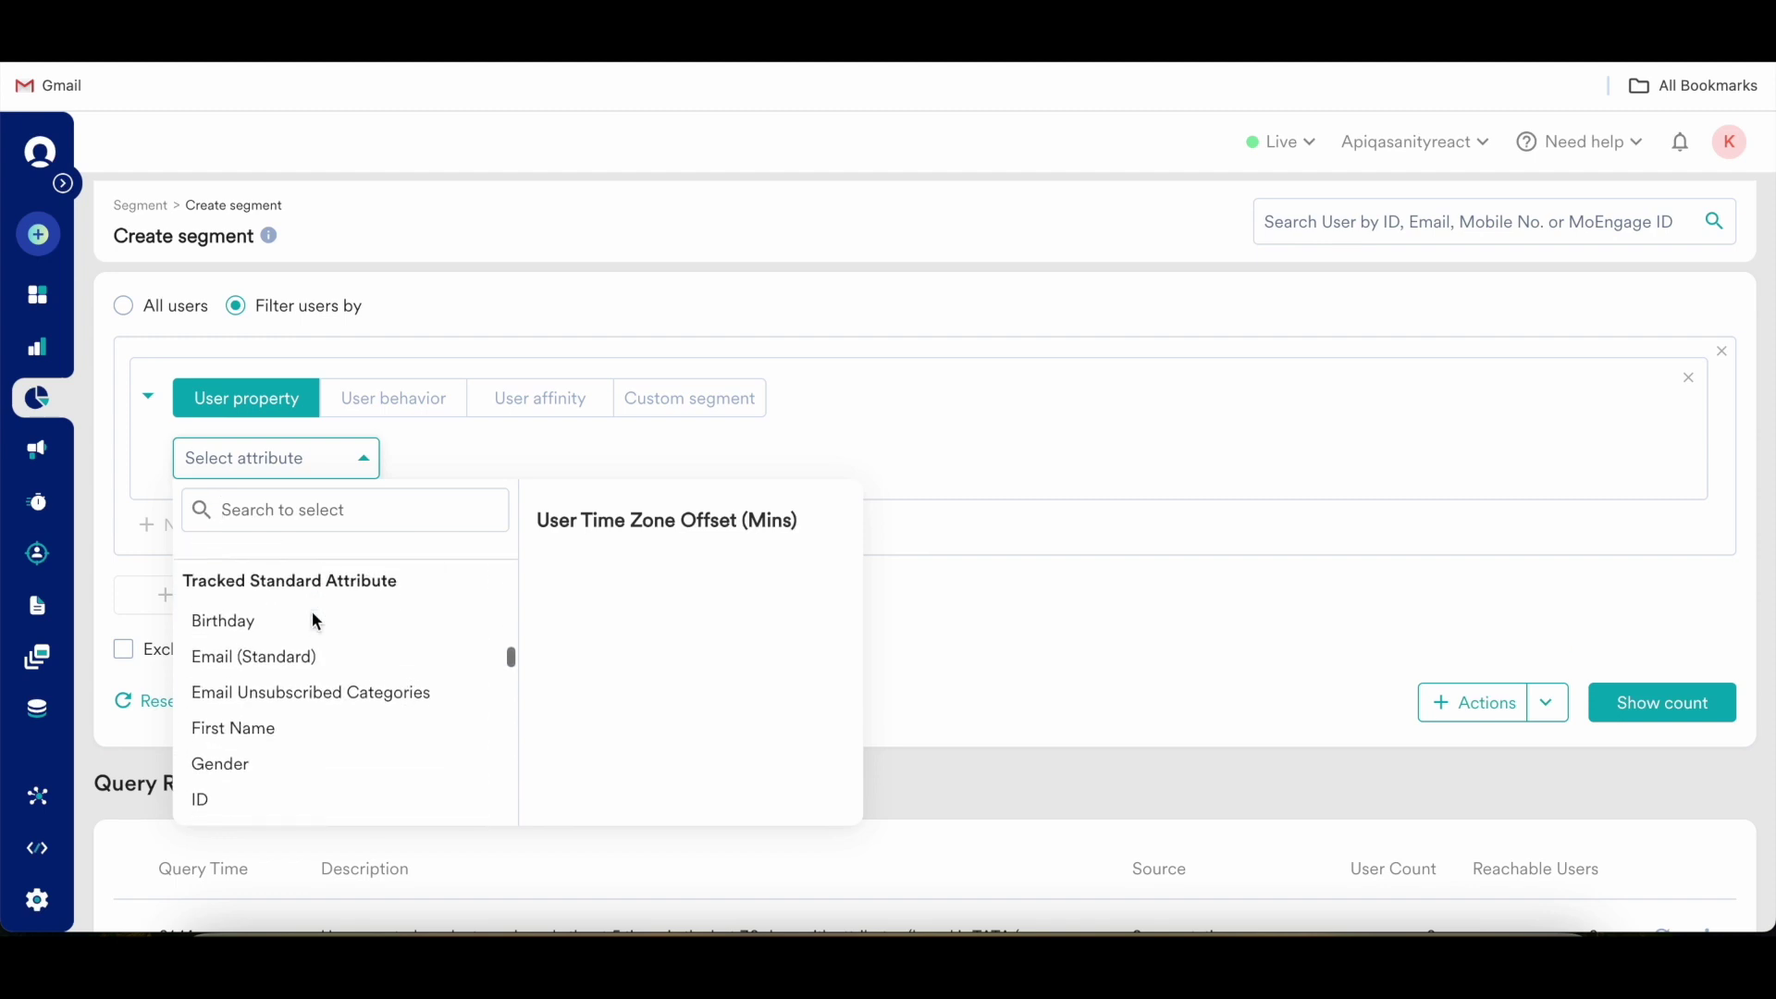
scroll(313, 613, "up", 1)
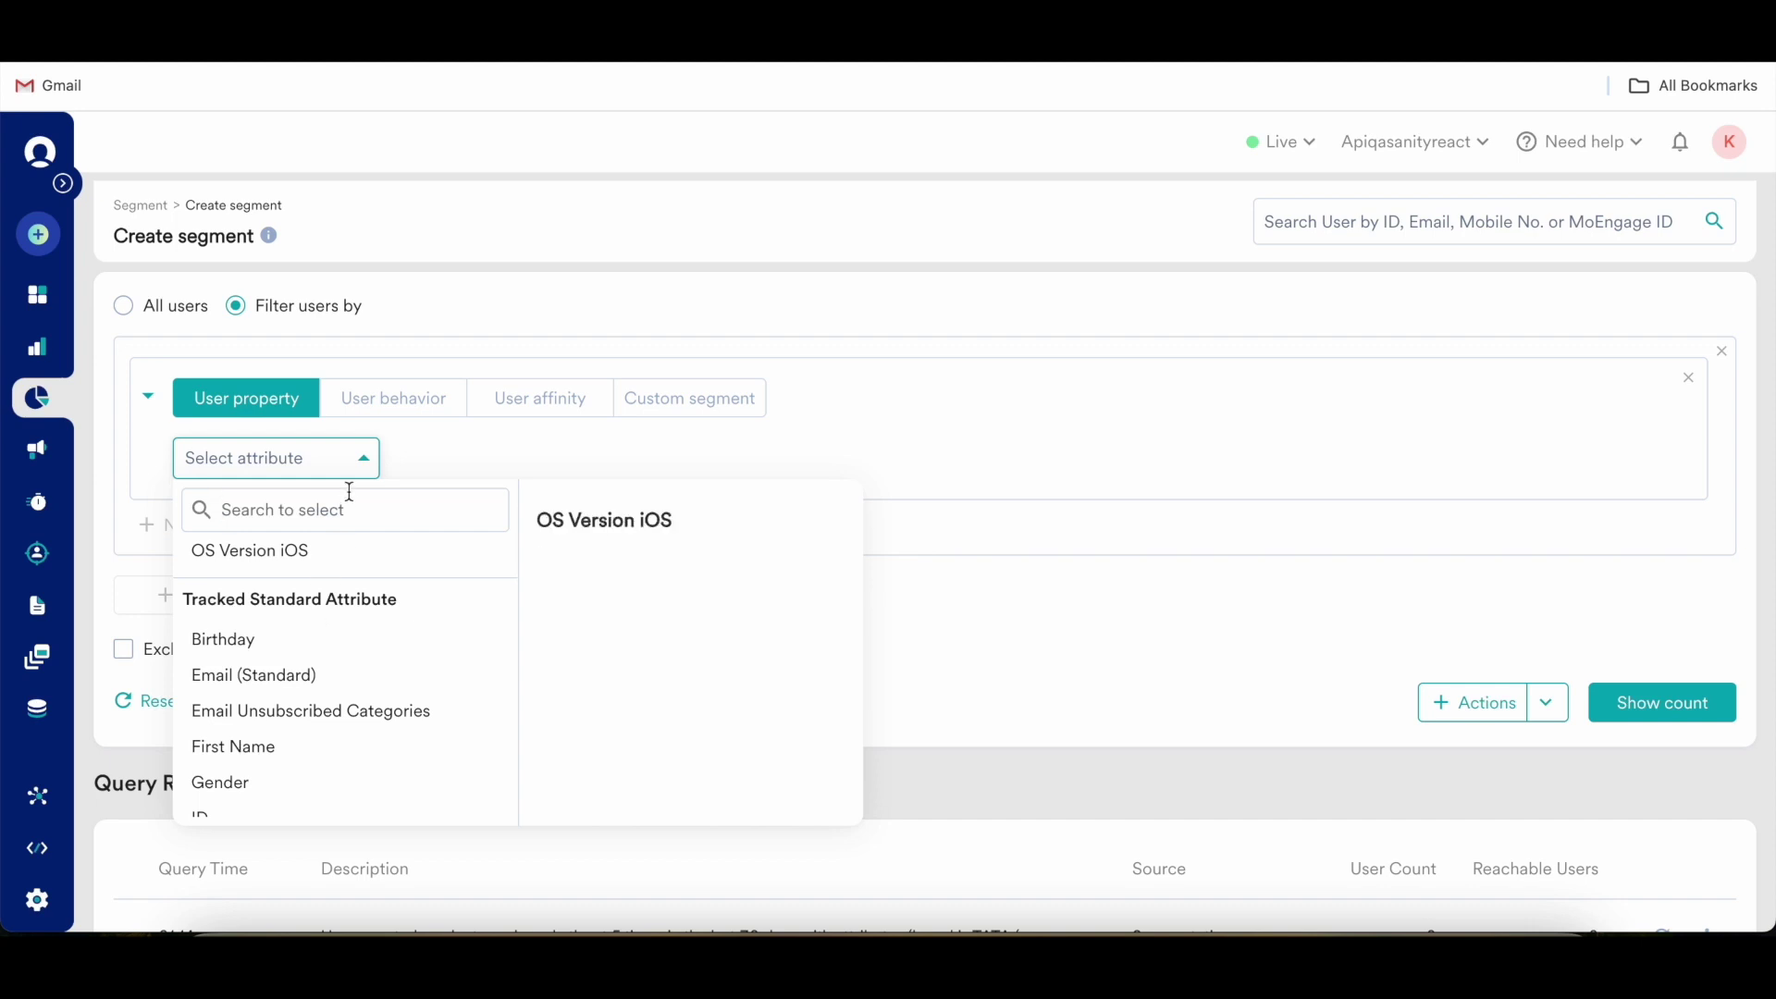
Look through the User behavior events and the Custom segment list, returning the filter to User property without an attribute.
left_click(384, 412)
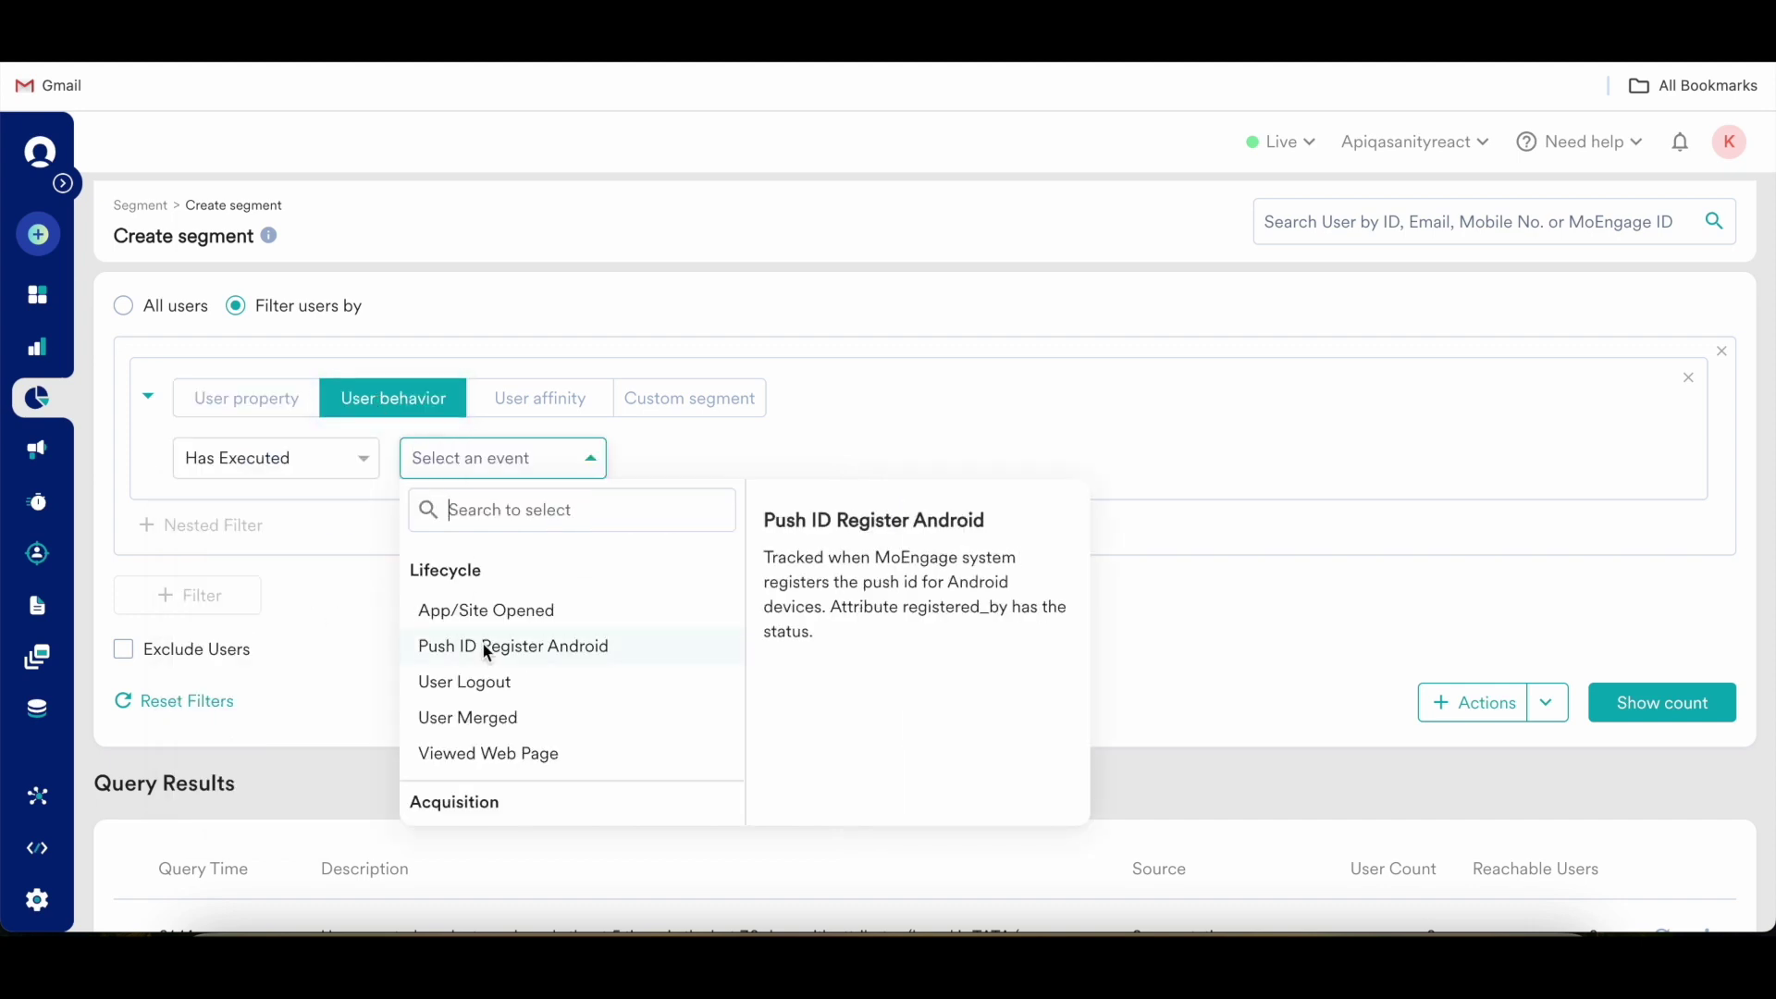
scroll(481, 642, "down", 3)
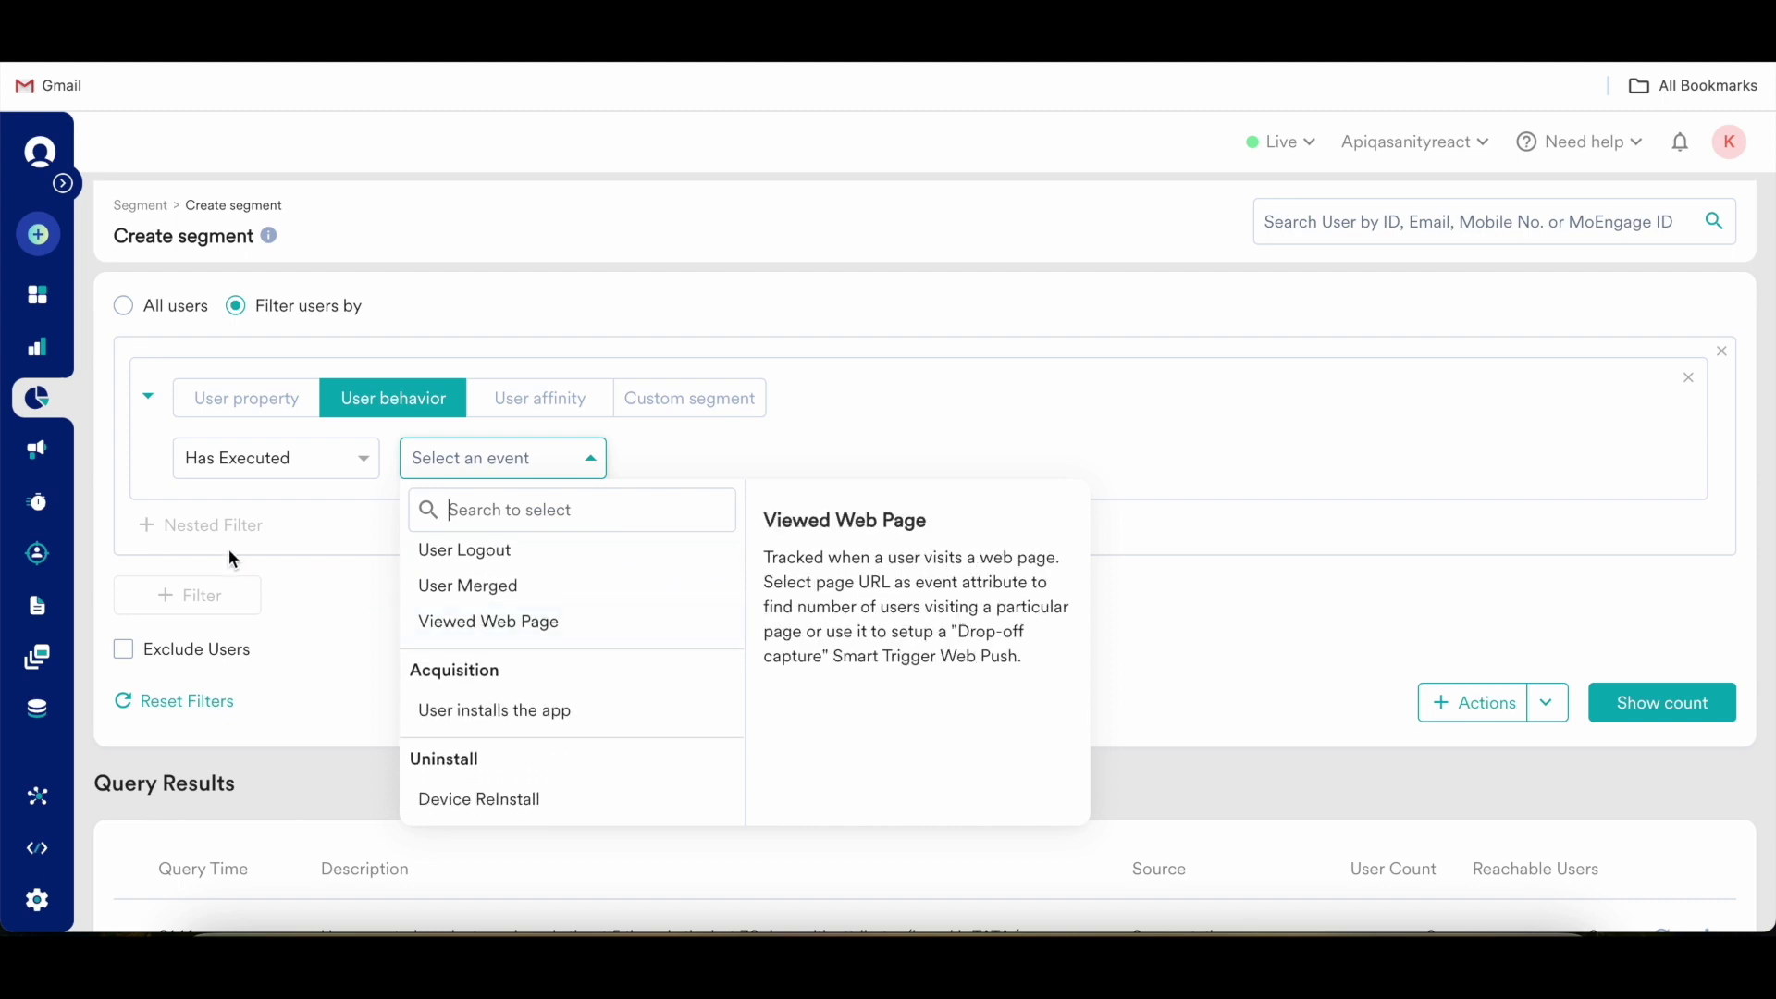
mouse_move(182, 527)
left_click(245, 411)
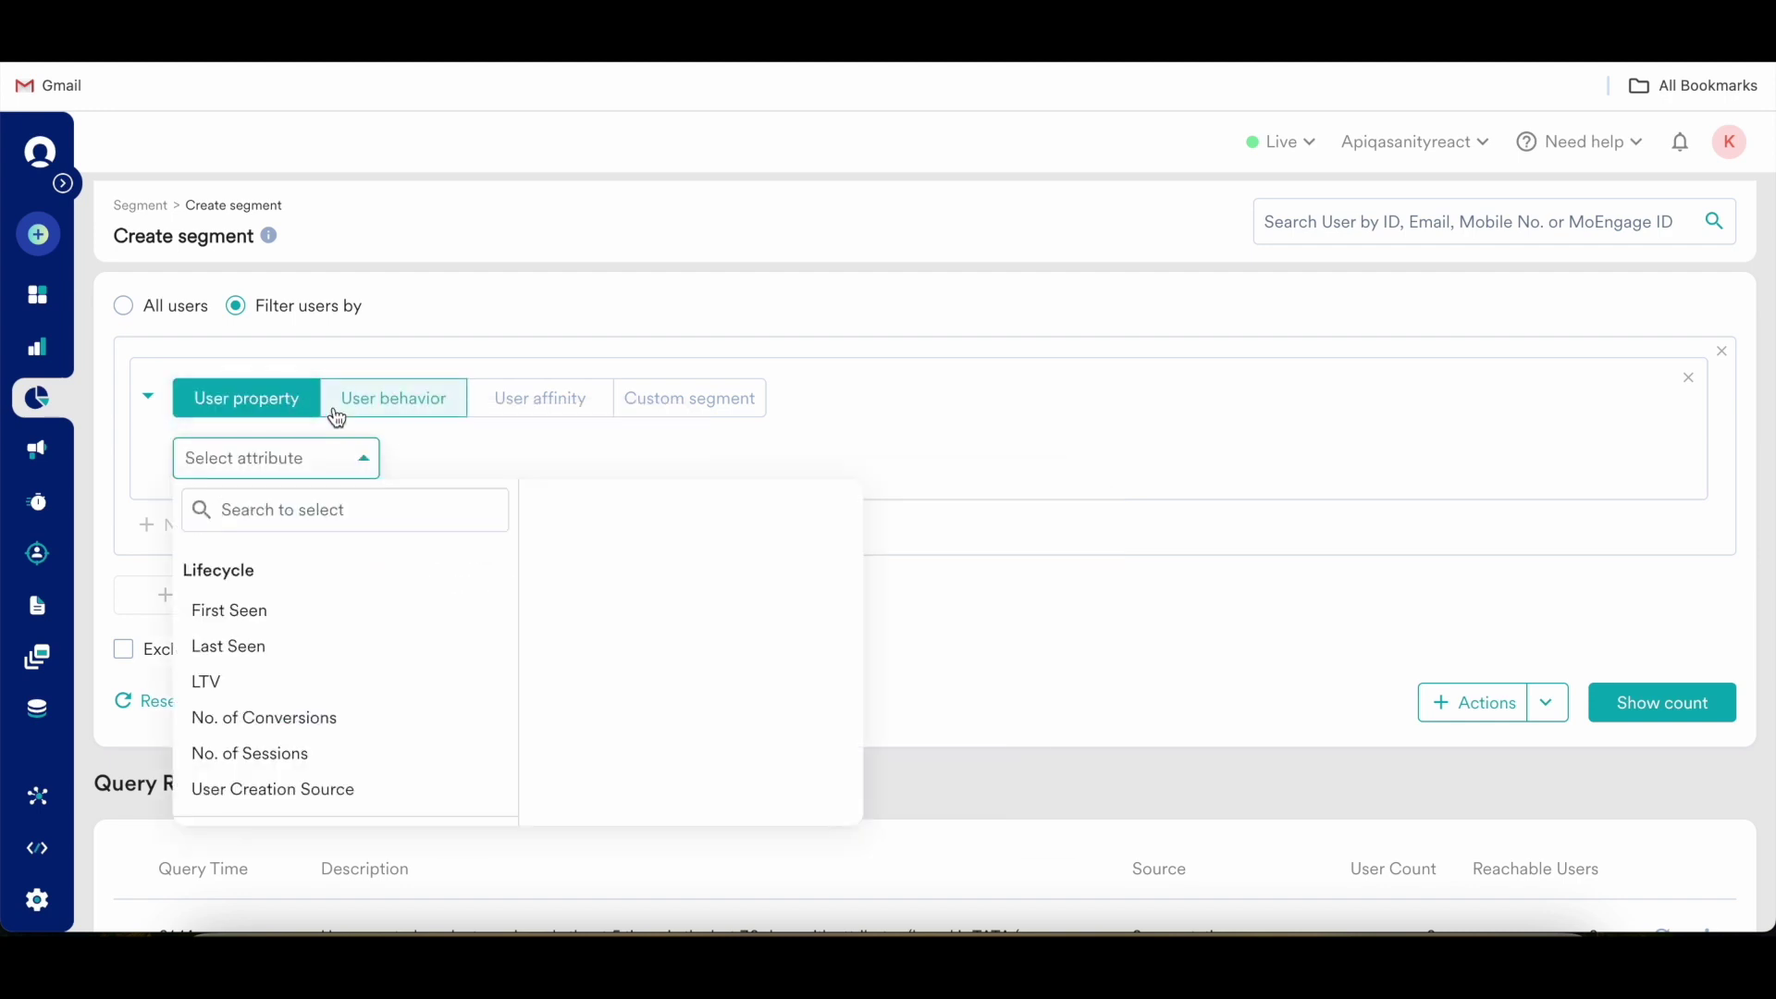
left_click(338, 418)
left_click(658, 416)
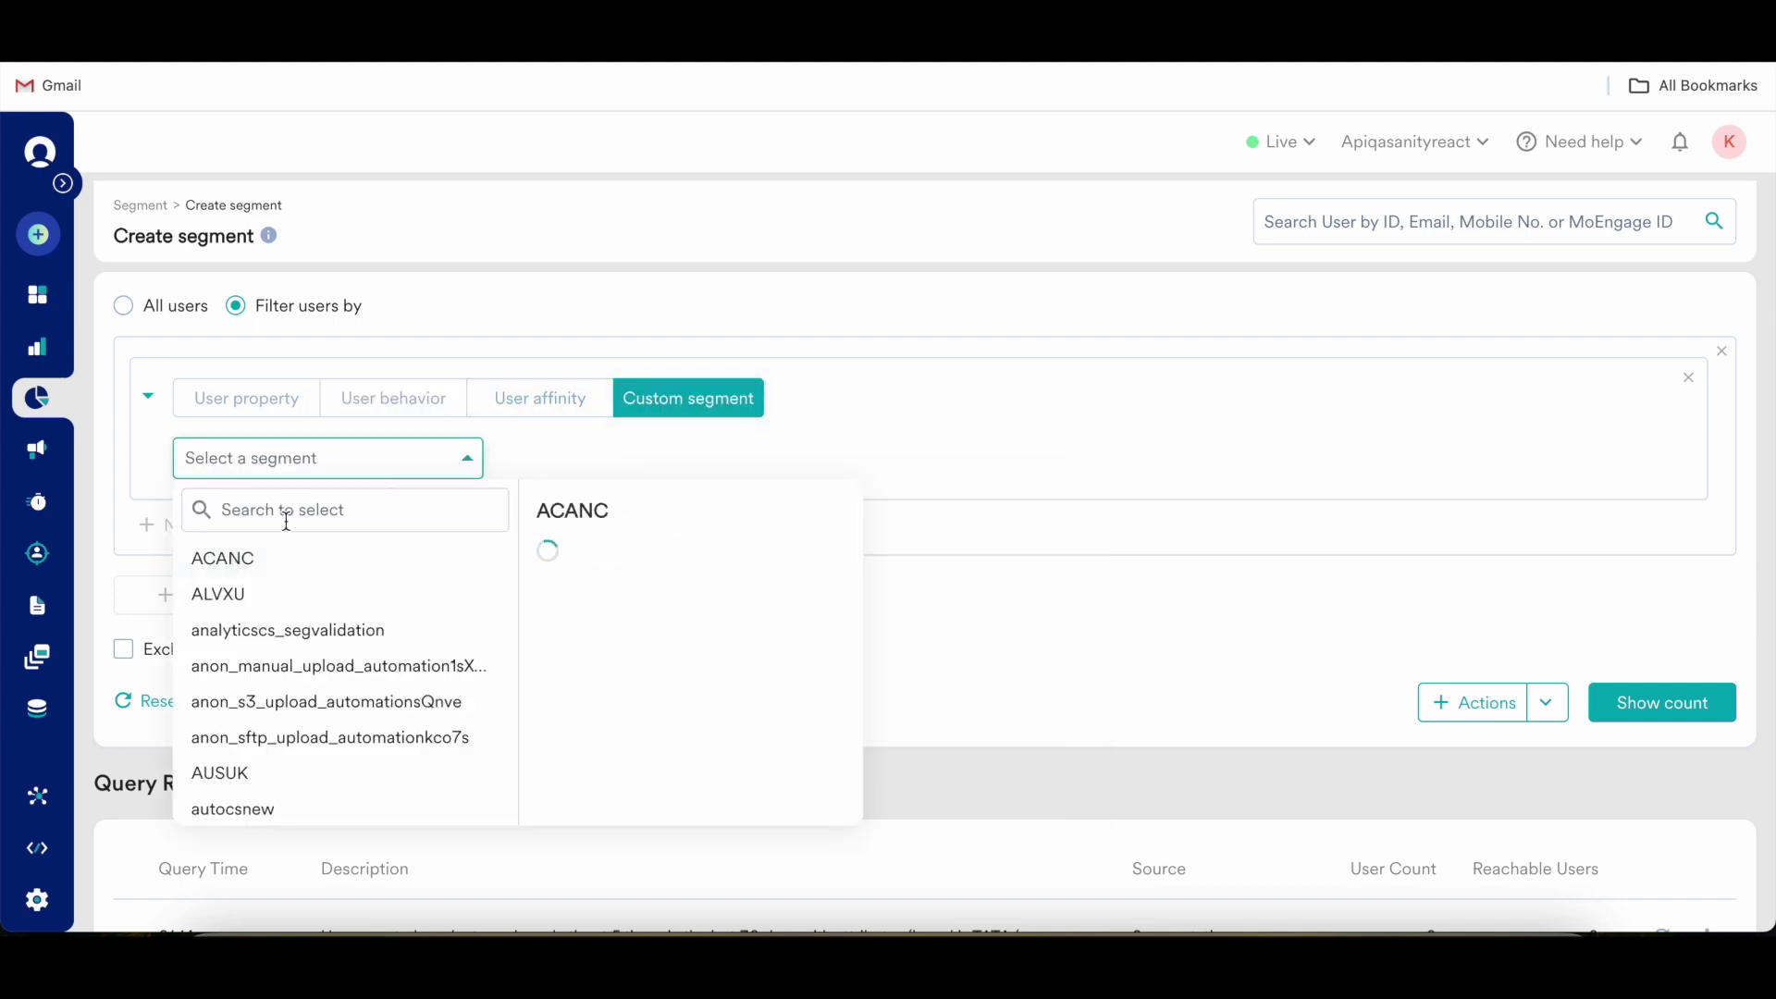
left_click(225, 421)
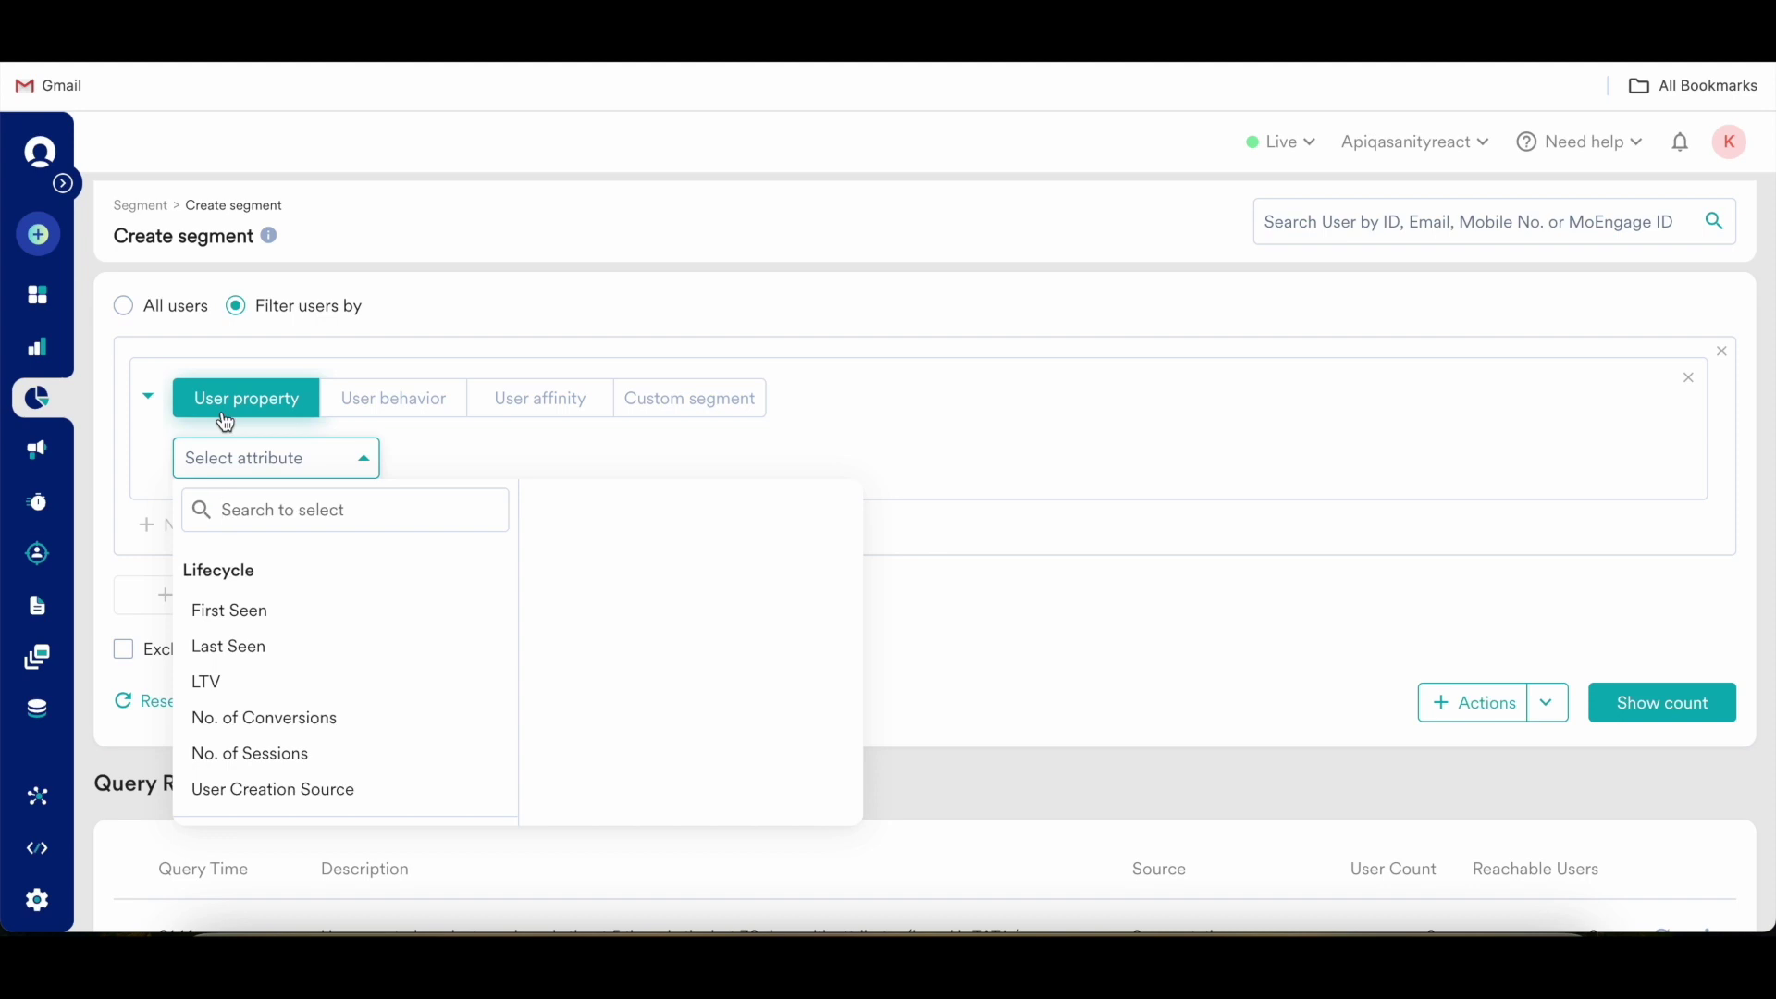
left_click(369, 357)
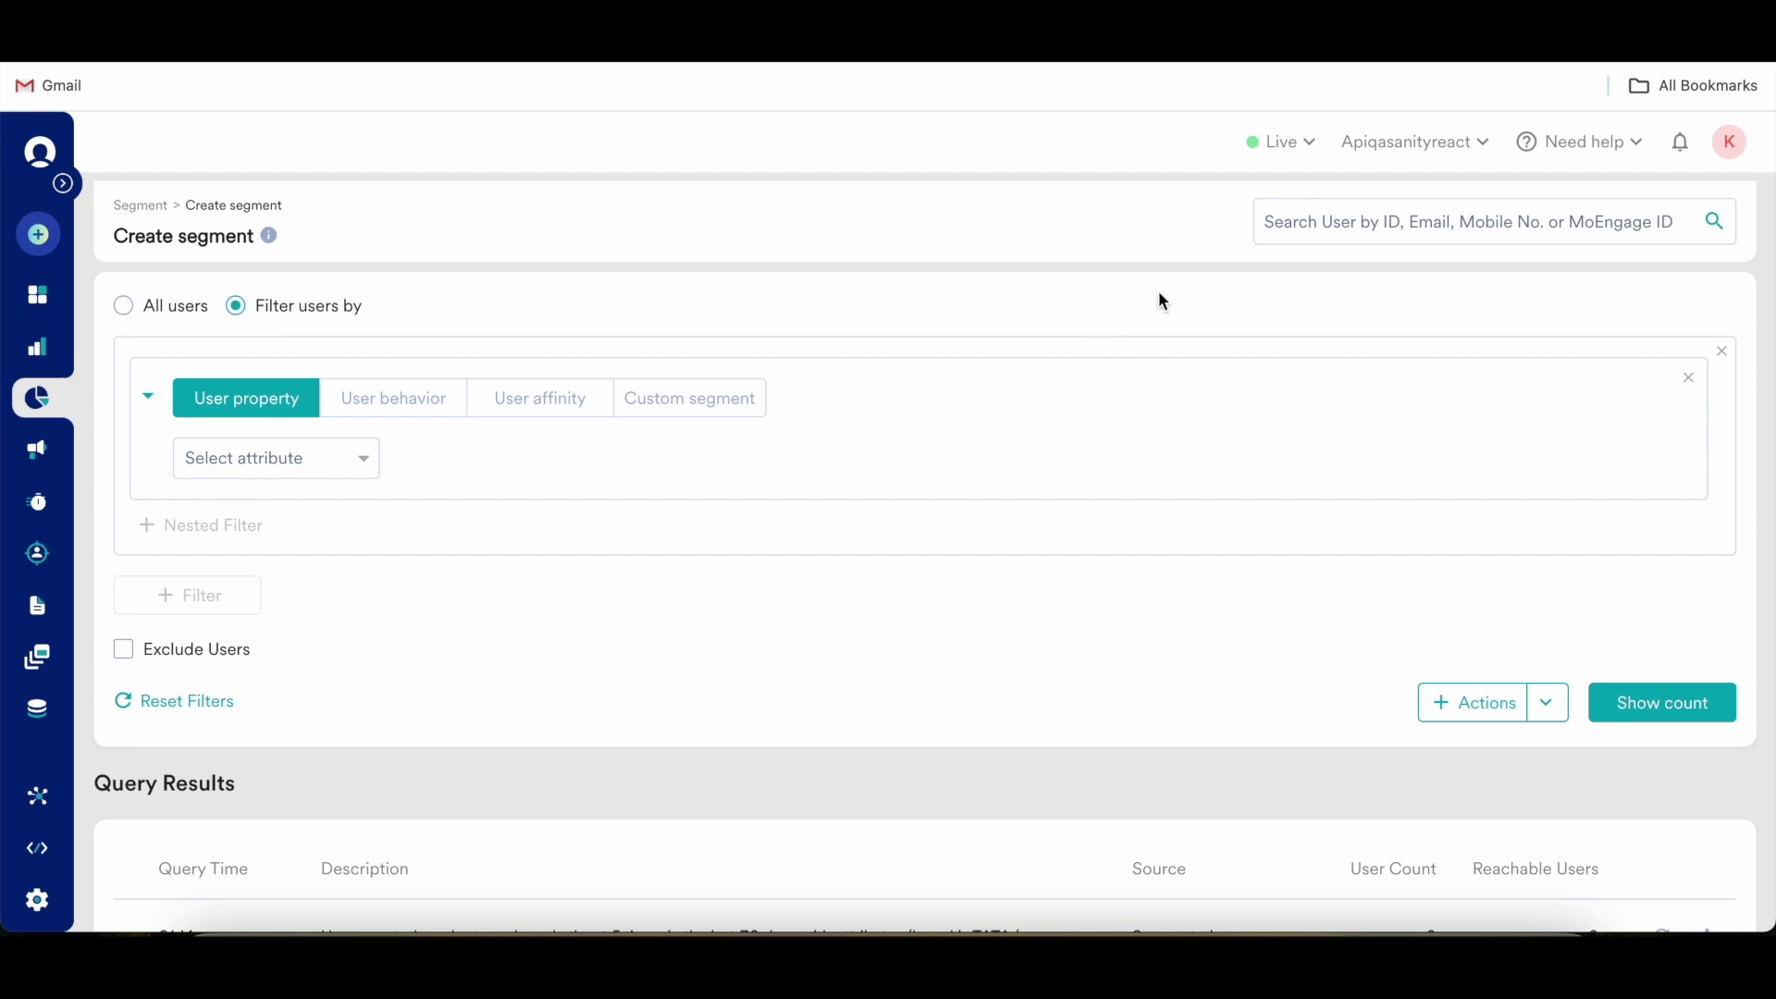
Search for a user by e-mail address and open the first matching user's profile.
left_click(1333, 226)
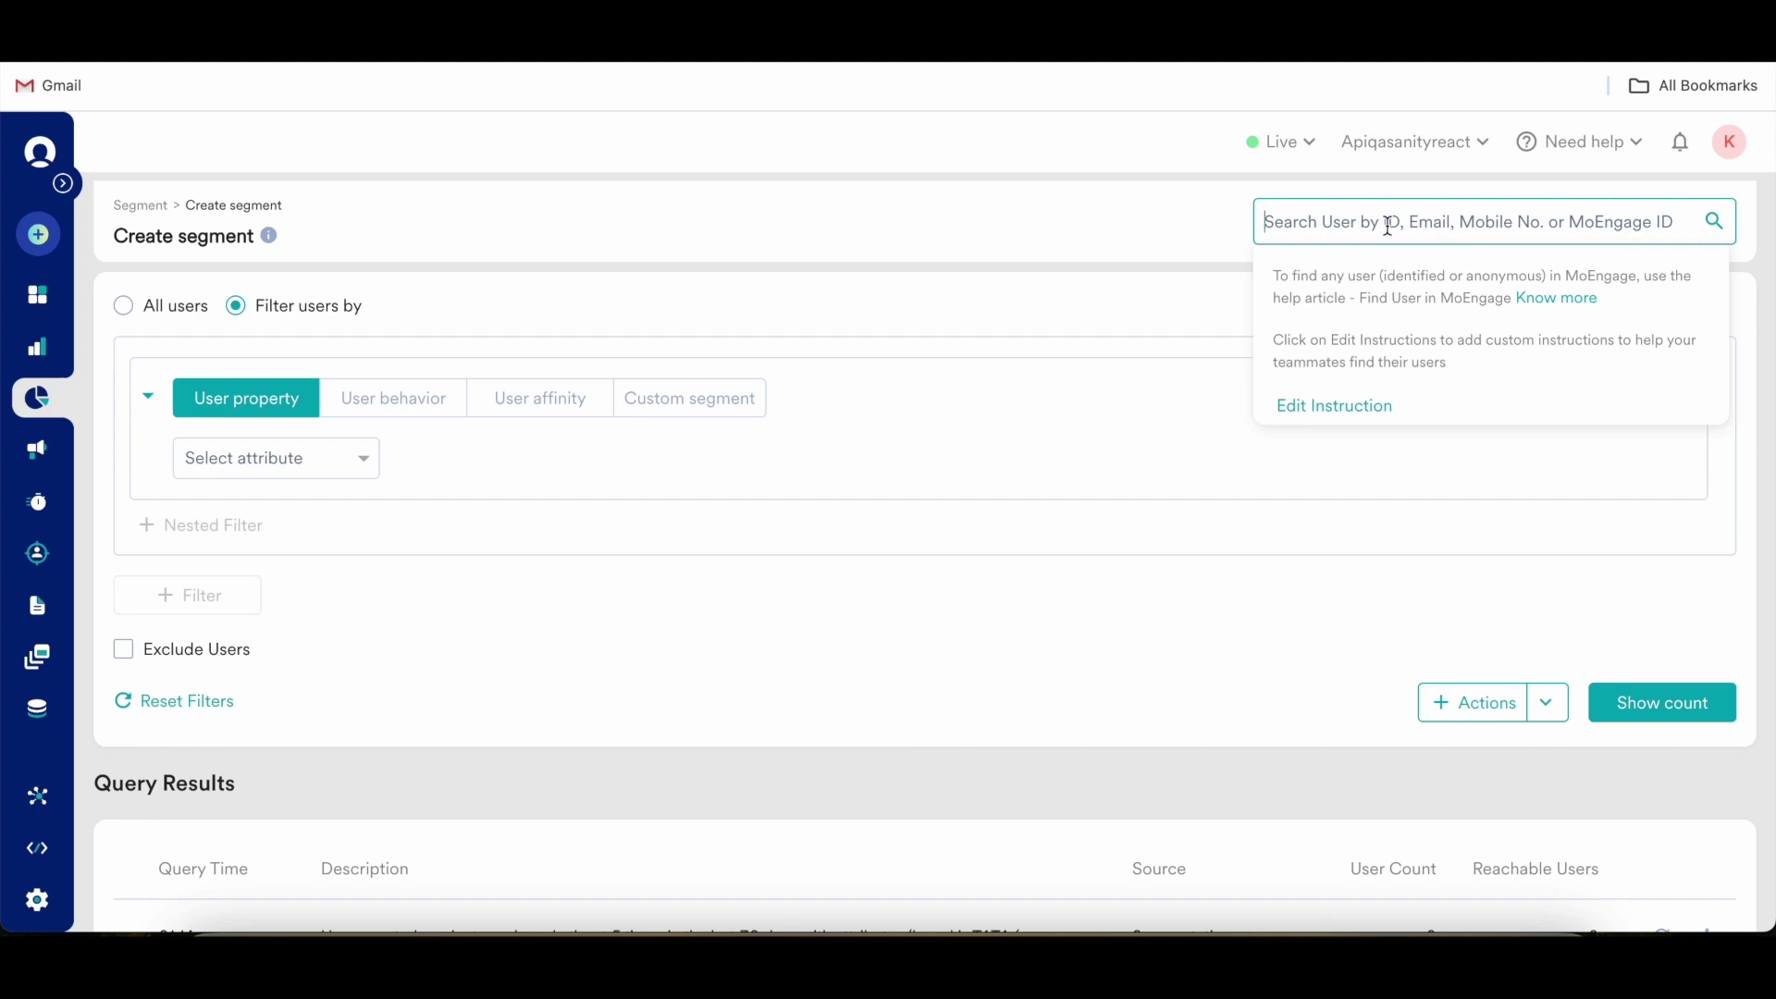
key("ctrl+v")
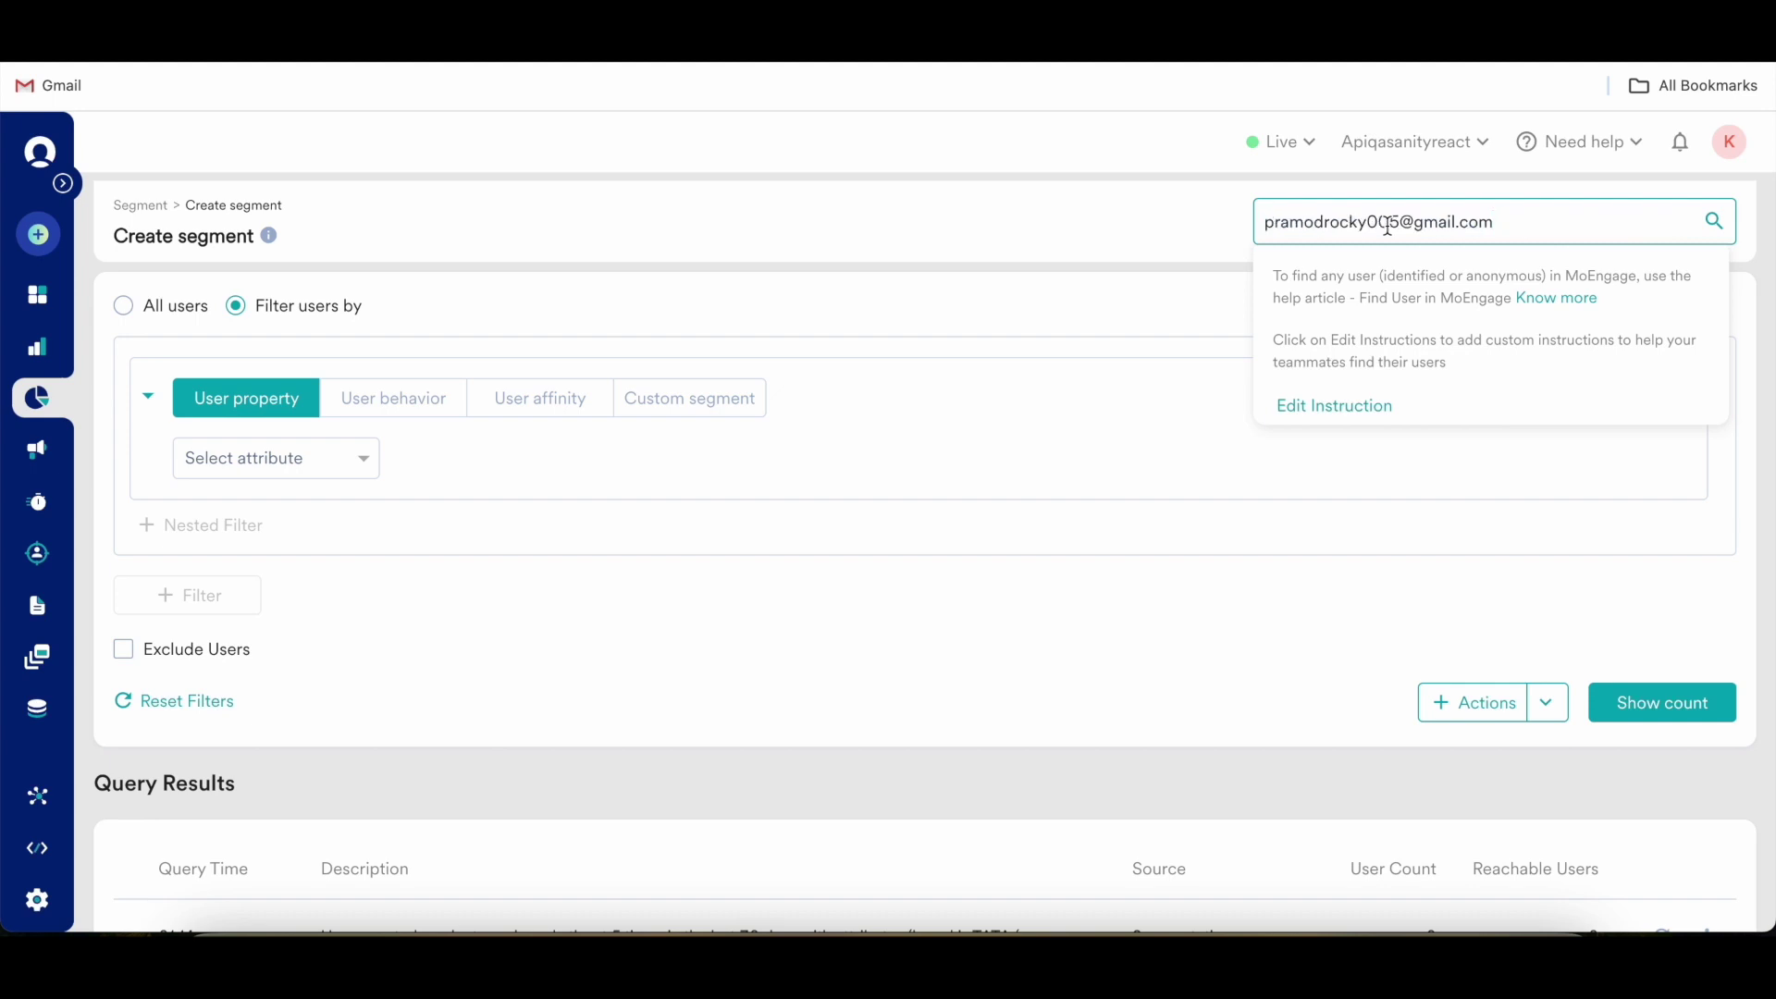
key("Return")
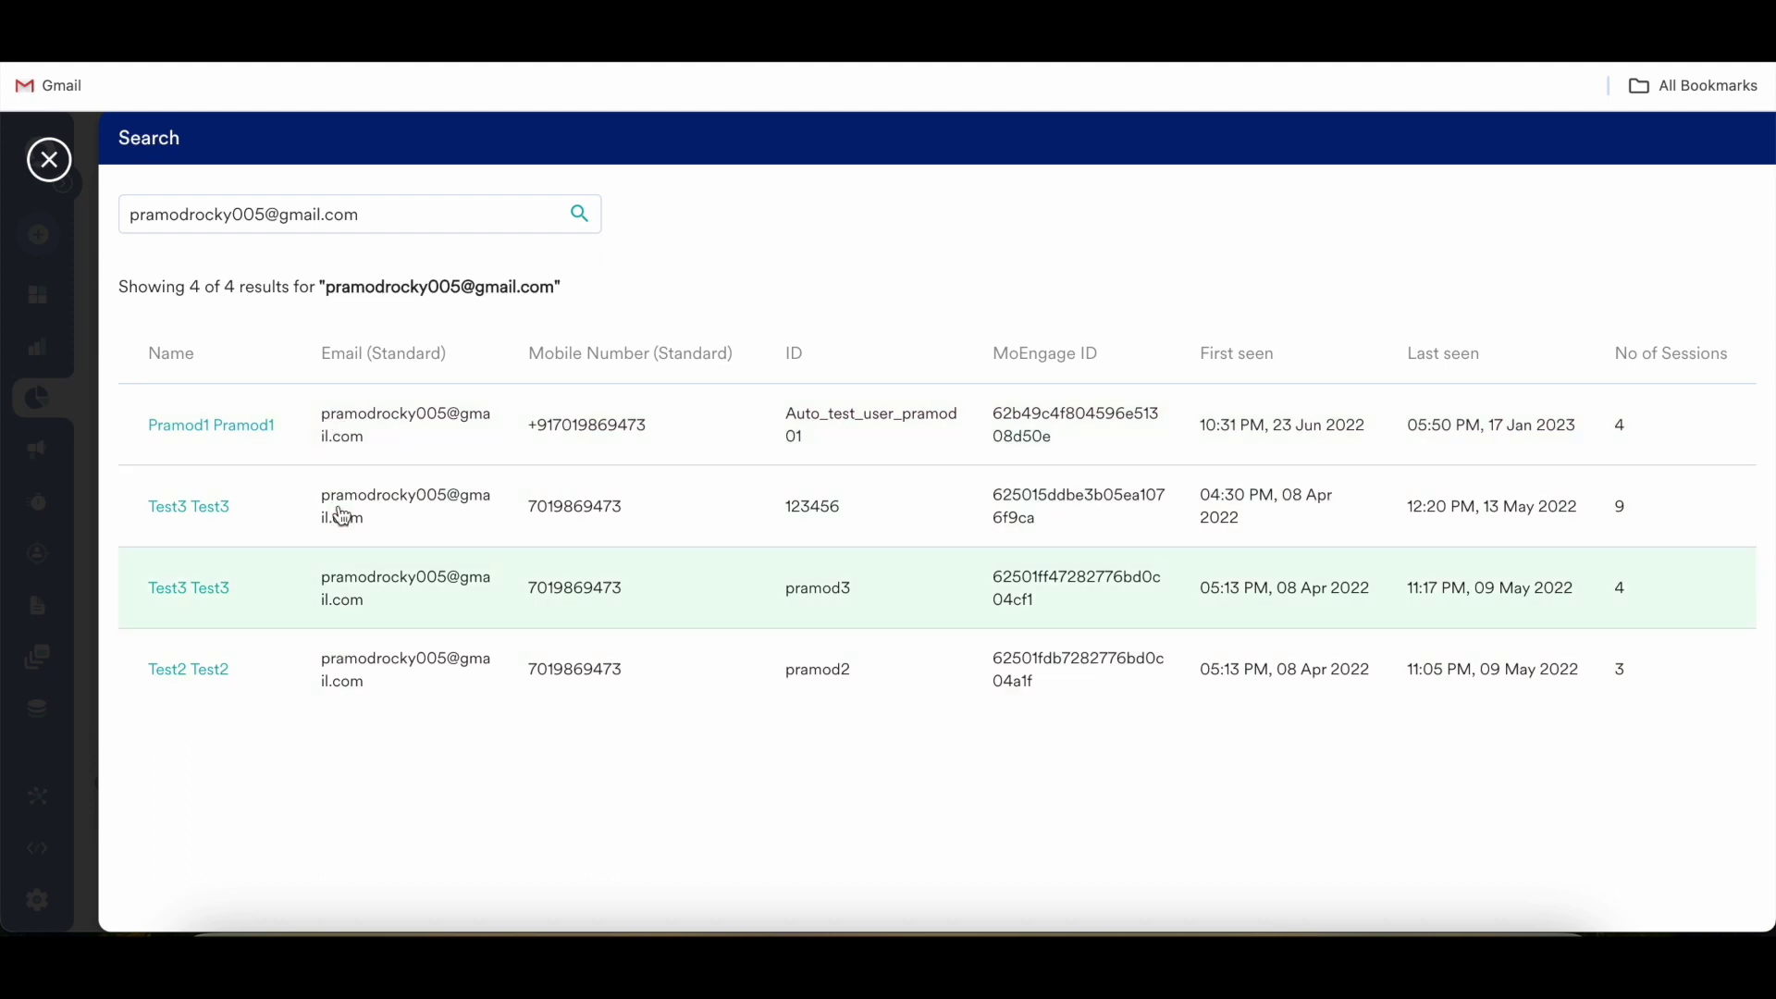
left_click(208, 433)
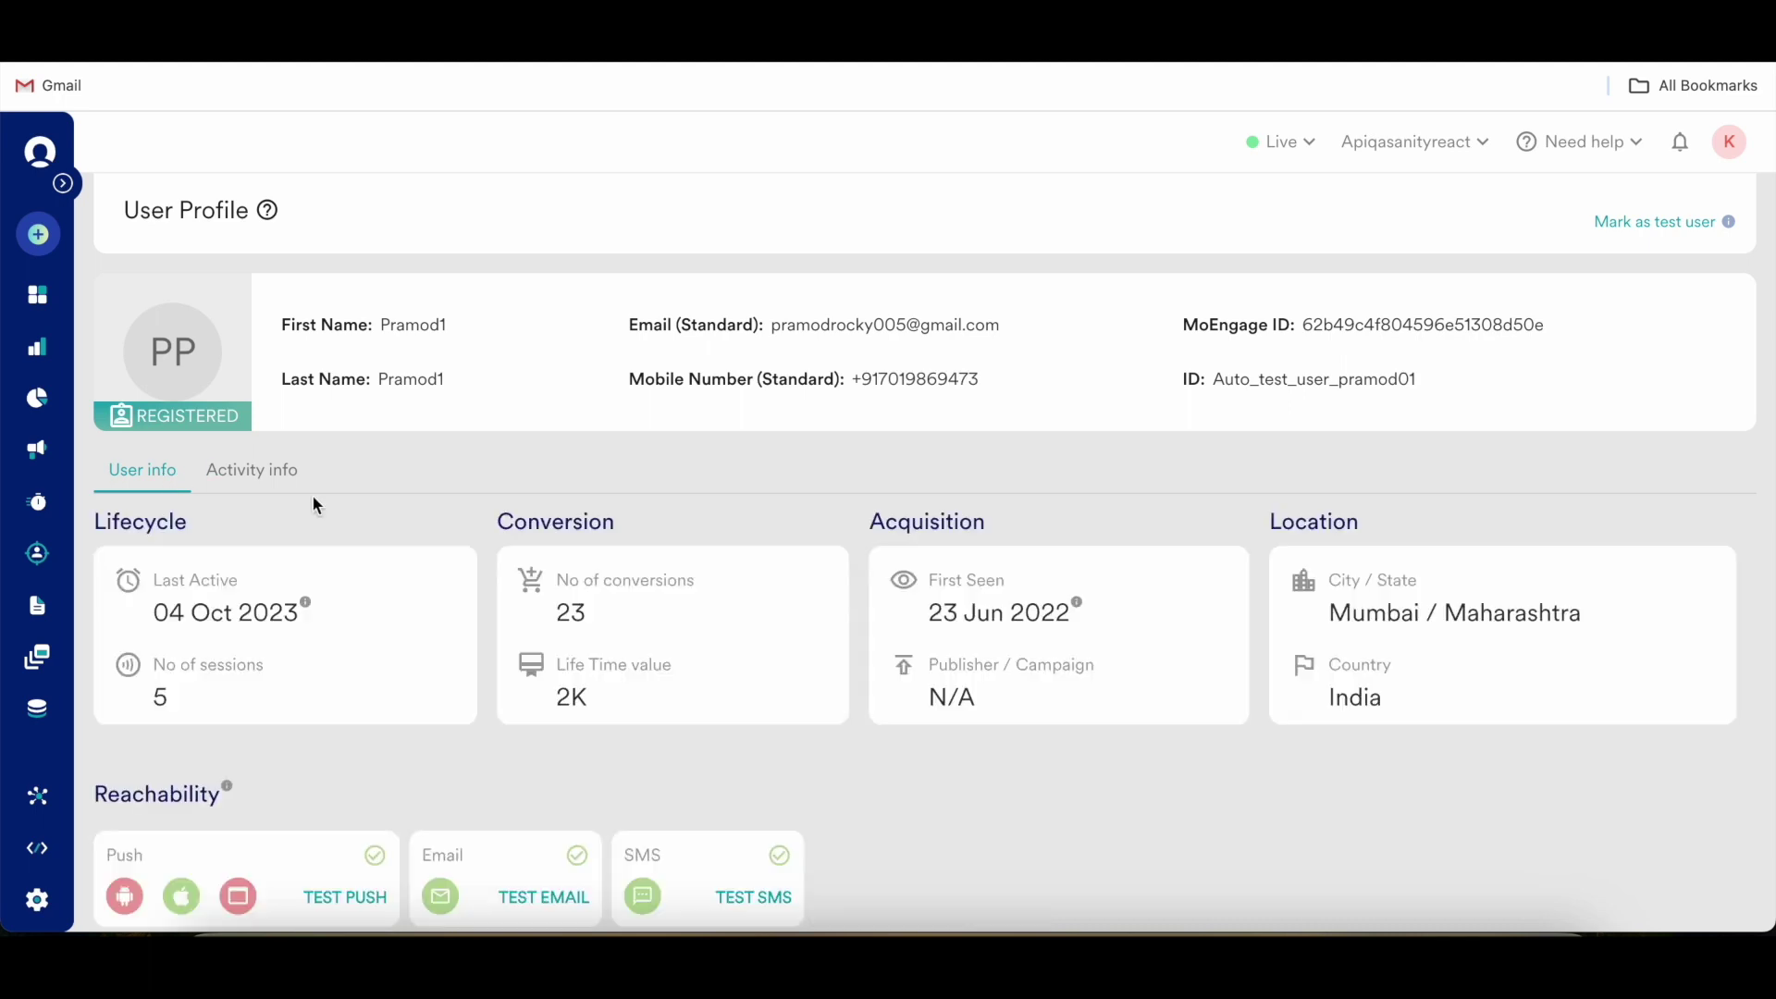
Examine the activity events in the user's profile and return to segment creation by closing the search results.
scroll(460, 647, "down", 2)
left_click(250, 290)
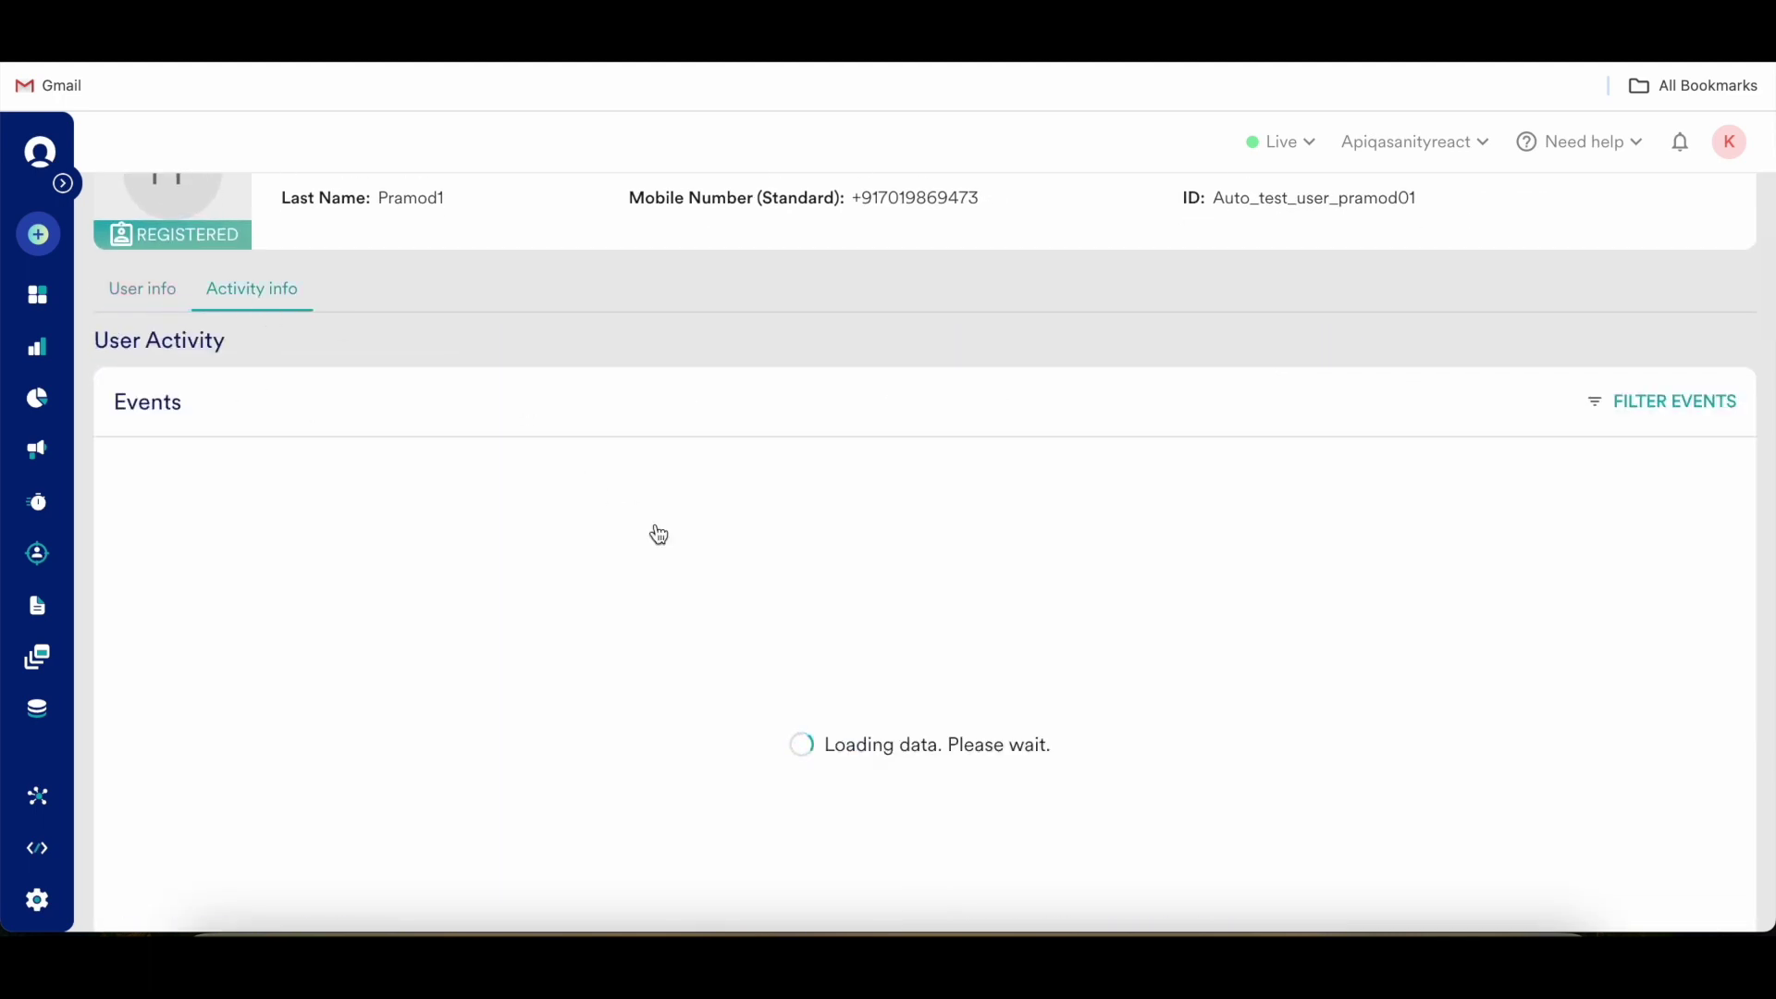
scroll(658, 534, "up", 2)
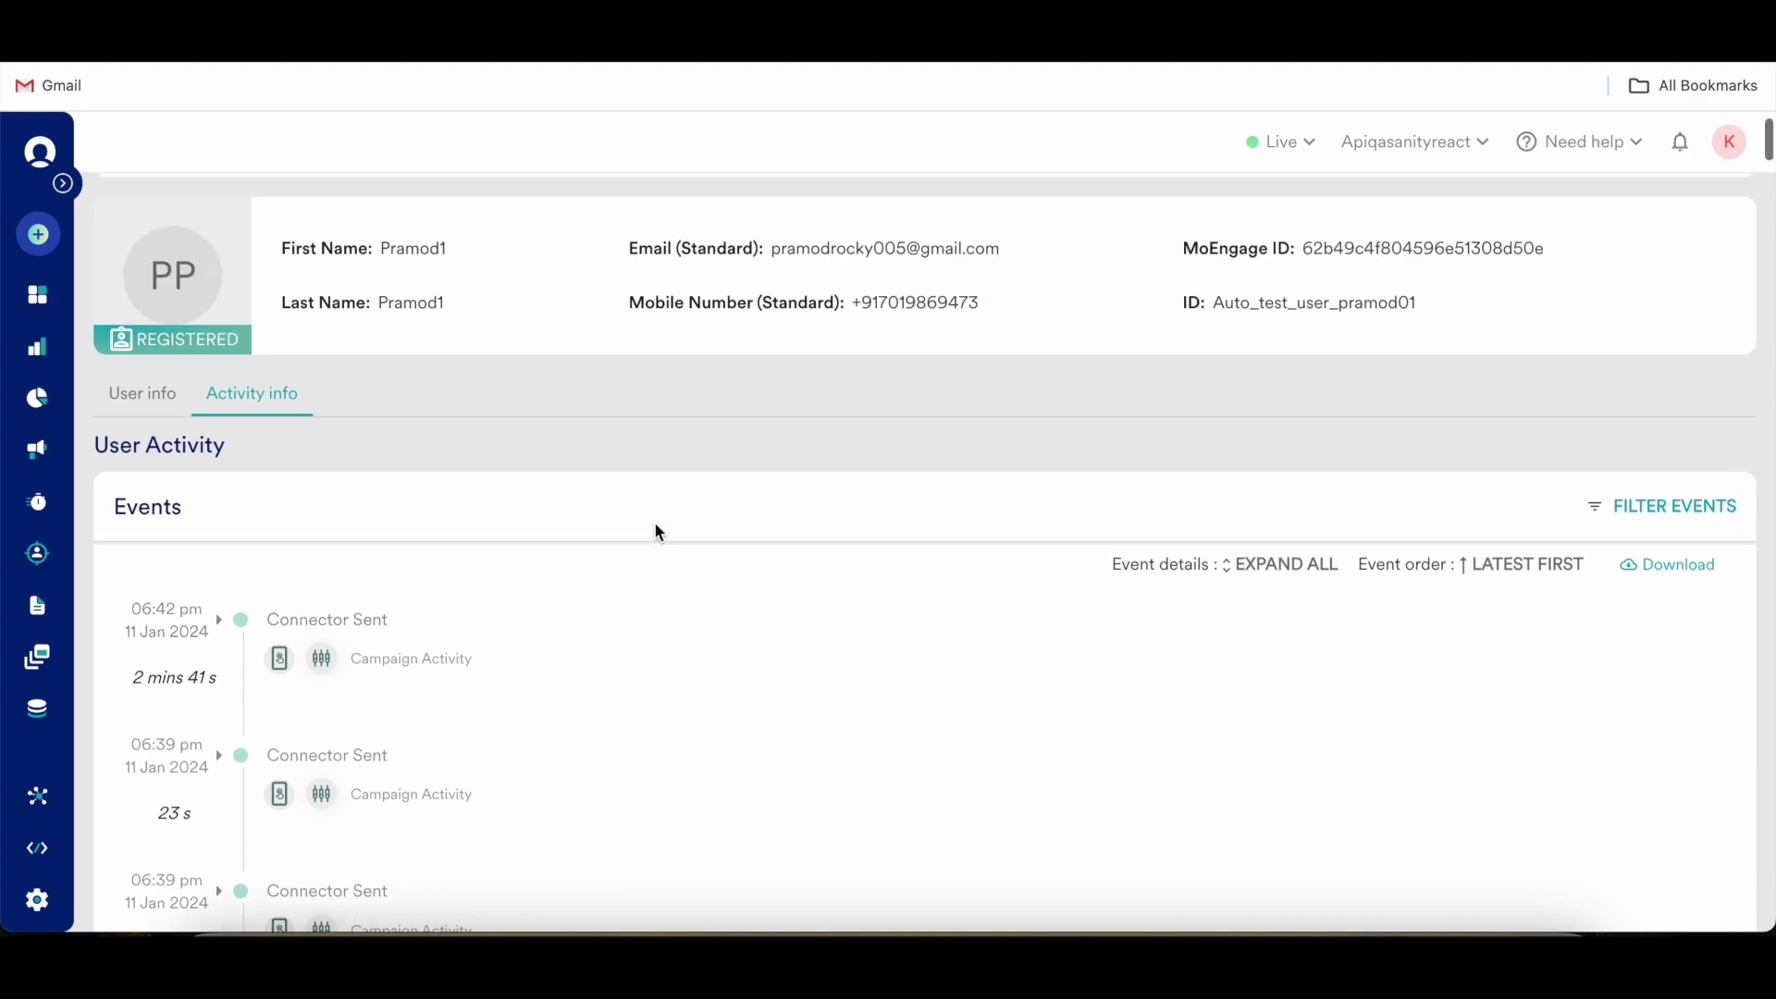
scroll(658, 532, "up", 1)
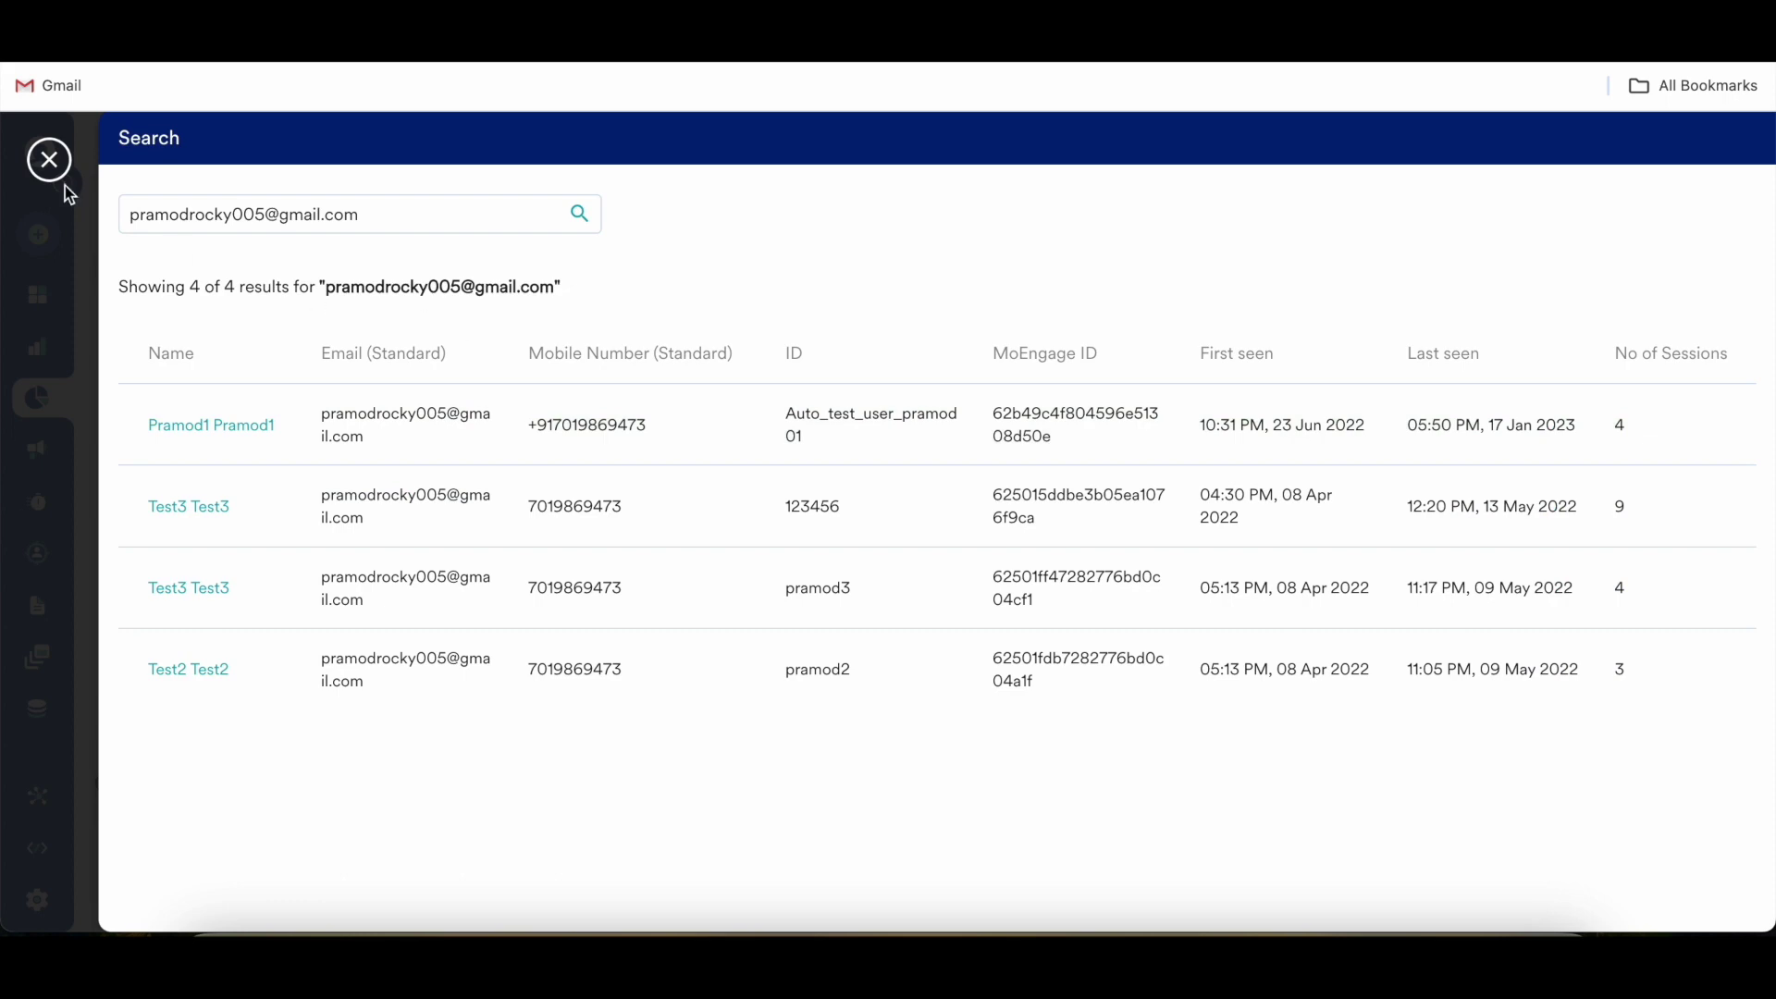
left_click(49, 163)
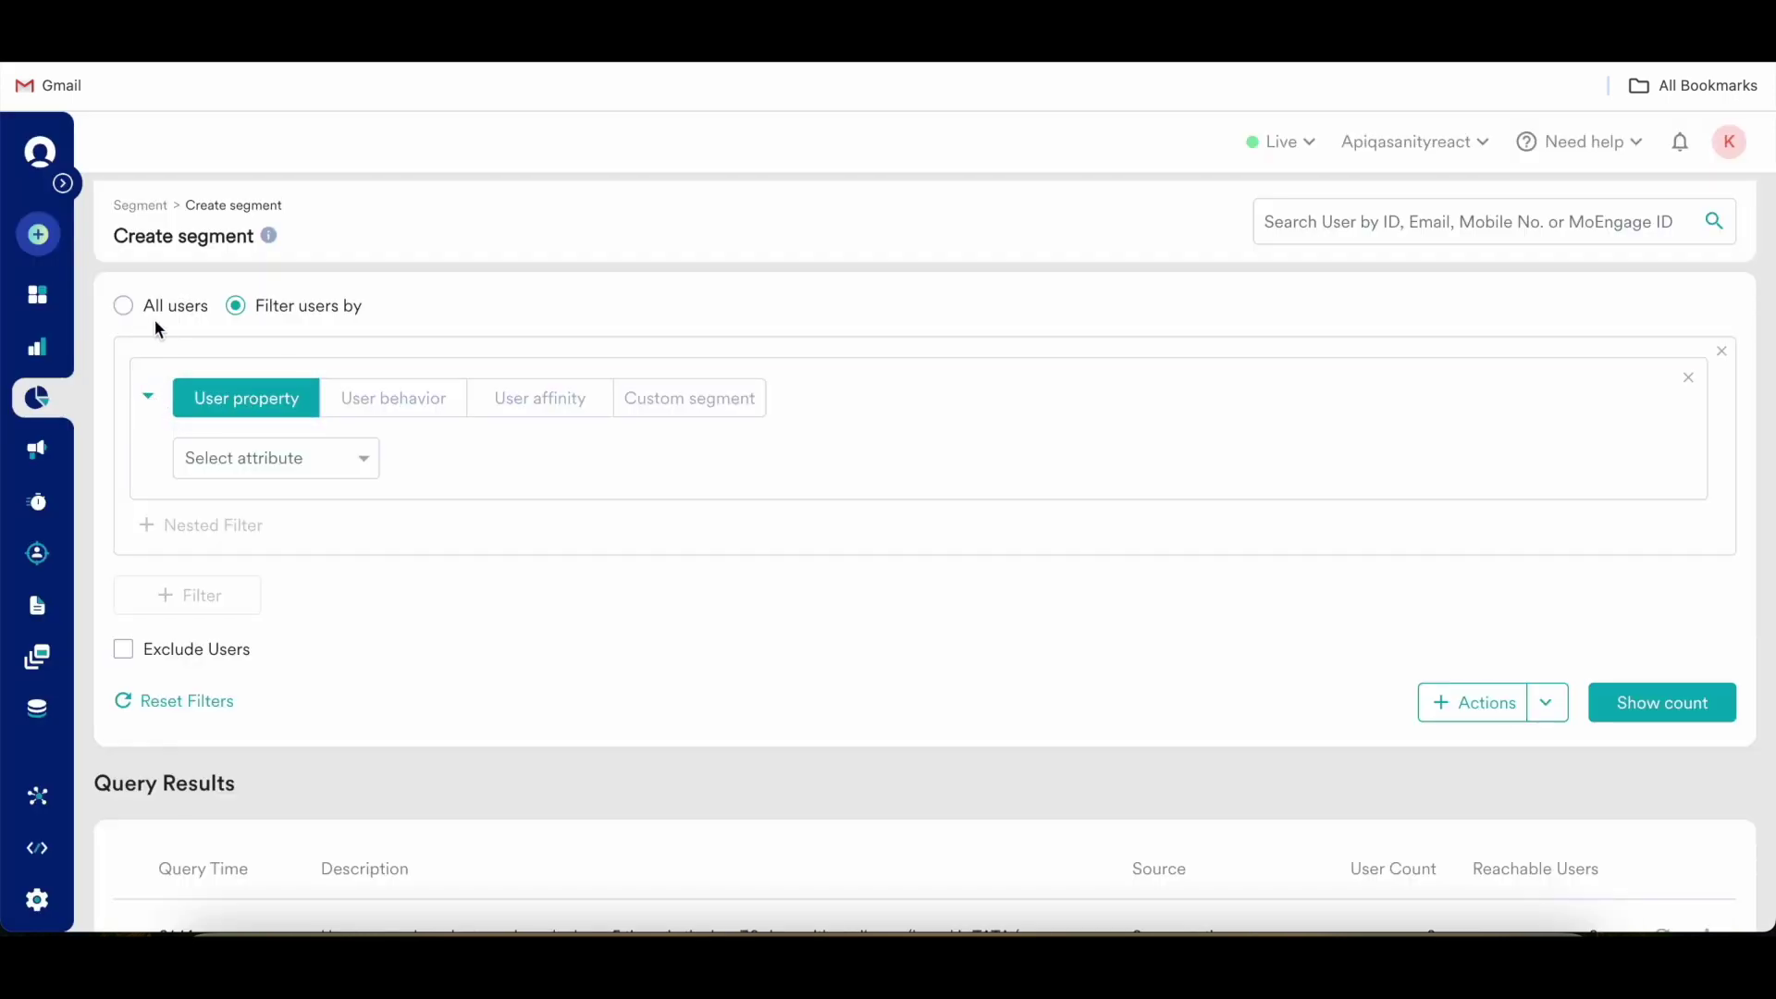
Set the segment to all users and run the user count query.
left_click(126, 311)
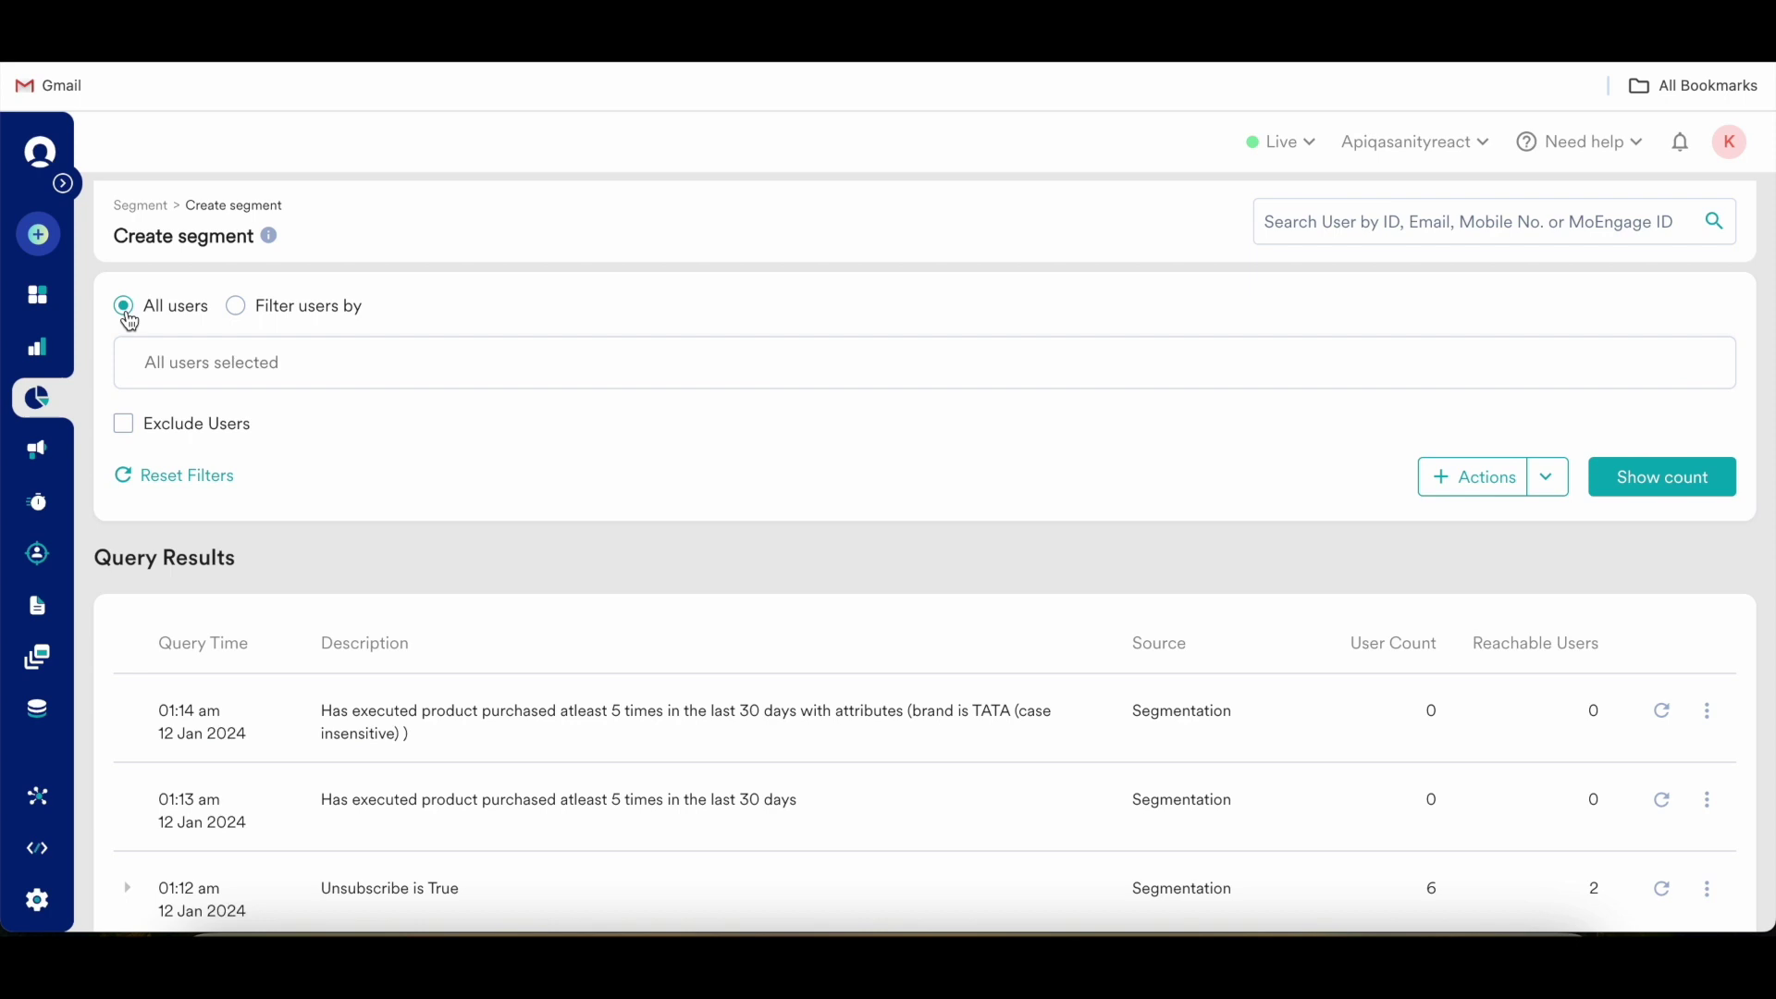
left_click(236, 308)
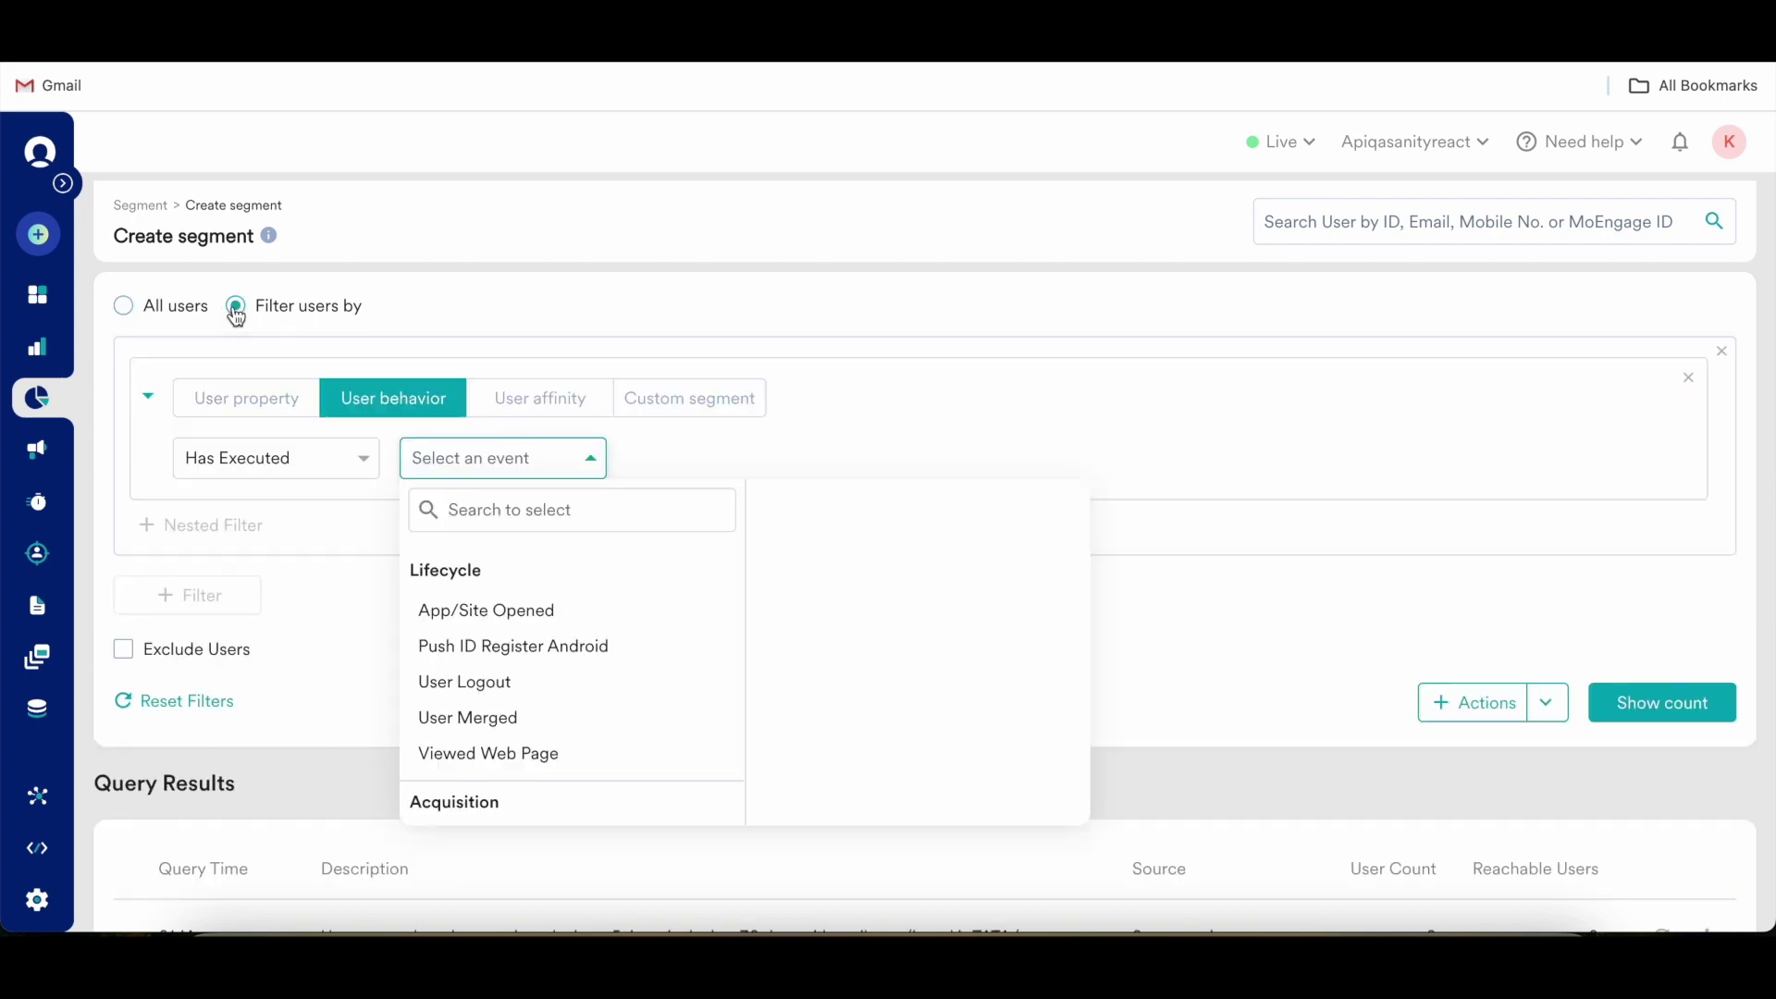
left_click(123, 306)
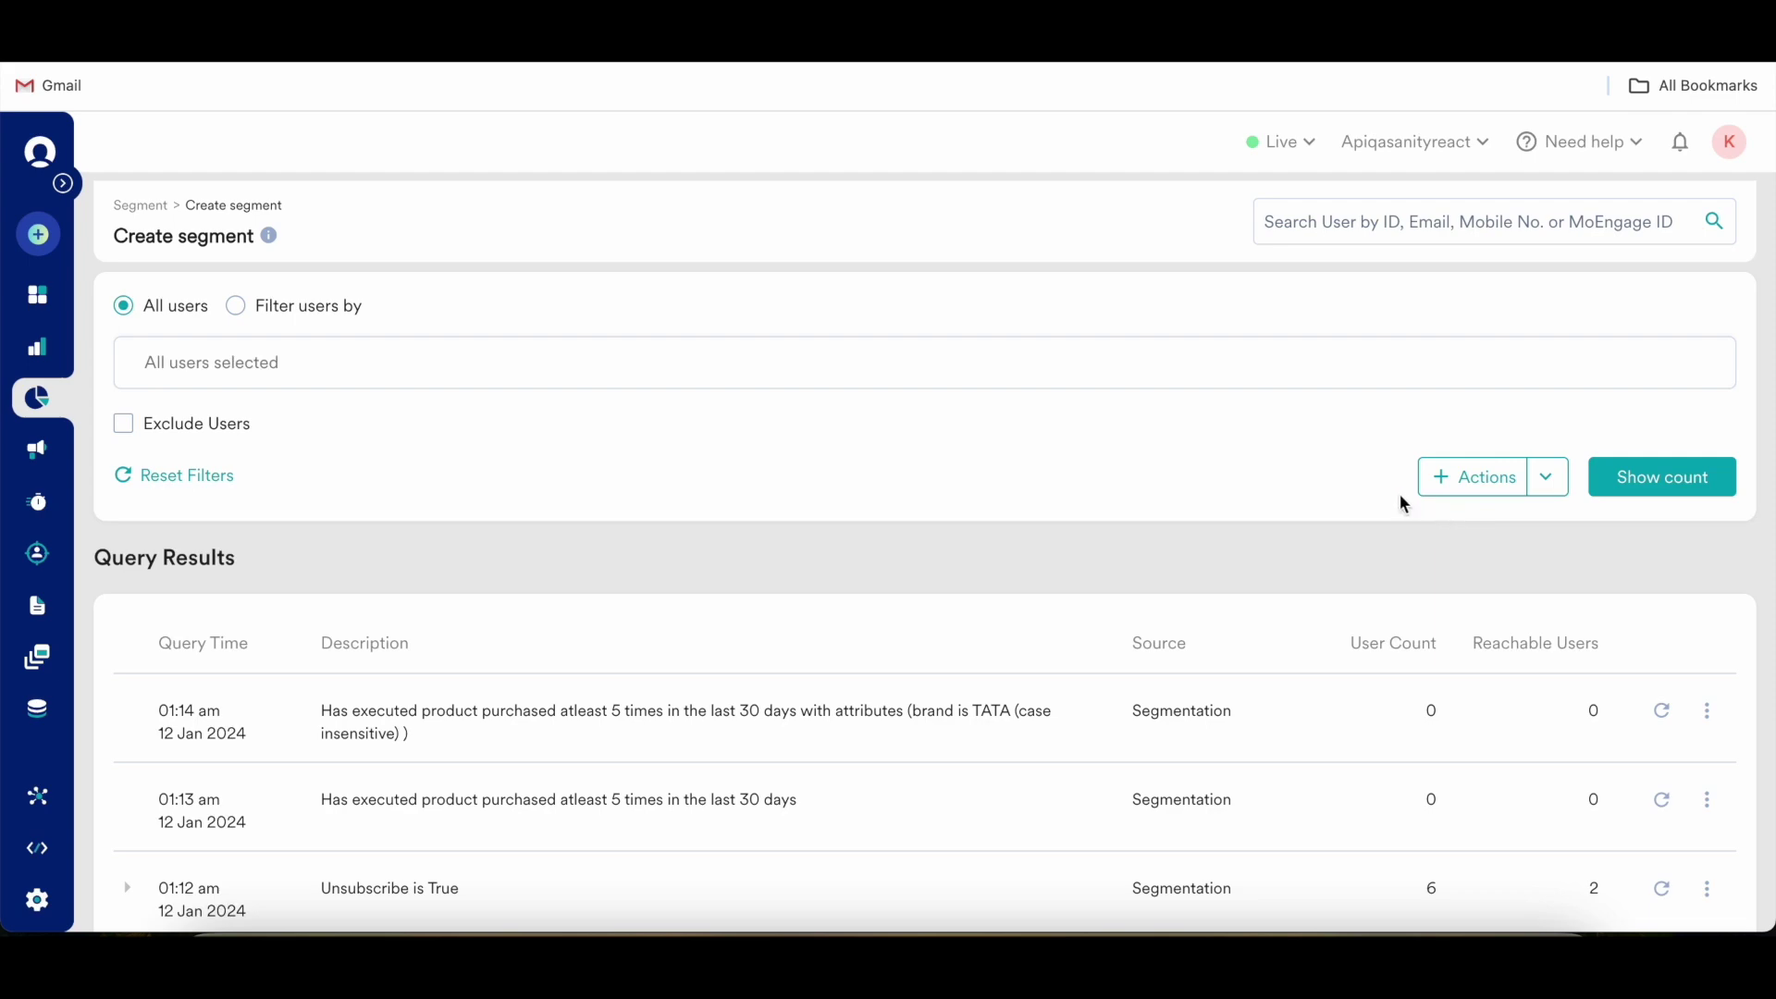
left_click(1668, 479)
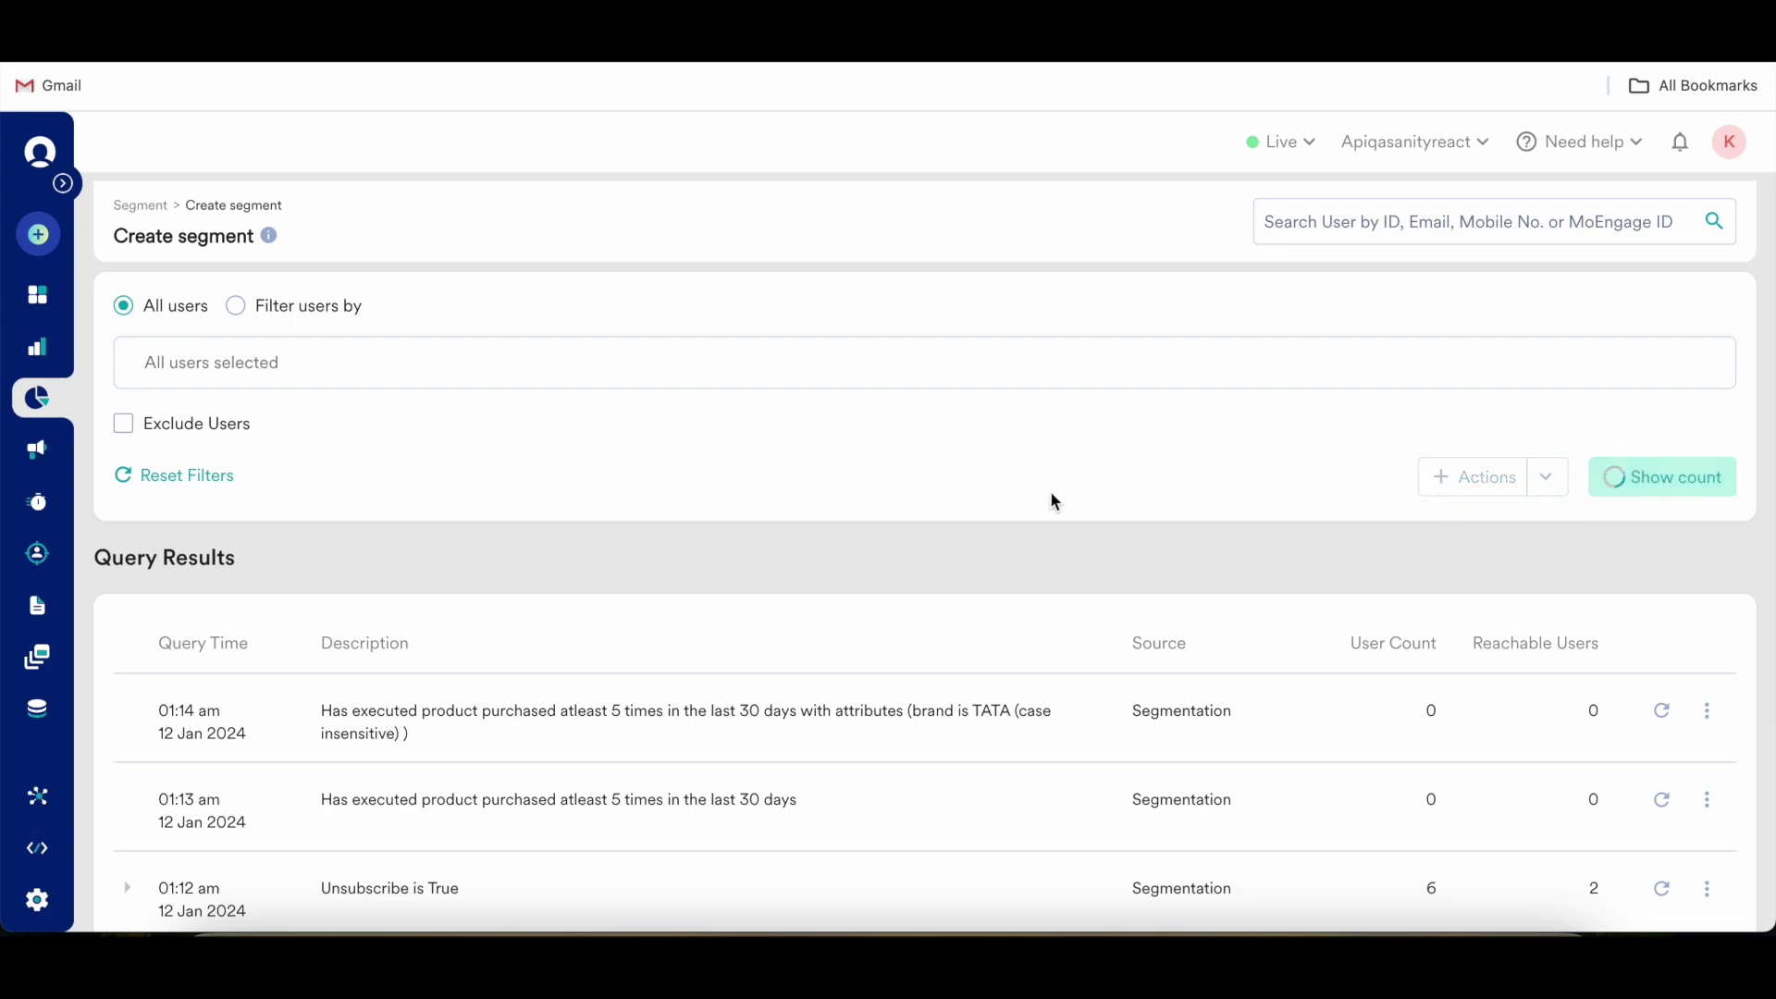
scroll(1051, 490, "down", 2)
scroll(1051, 502, "down", 4)
scroll(984, 453, "up", 5)
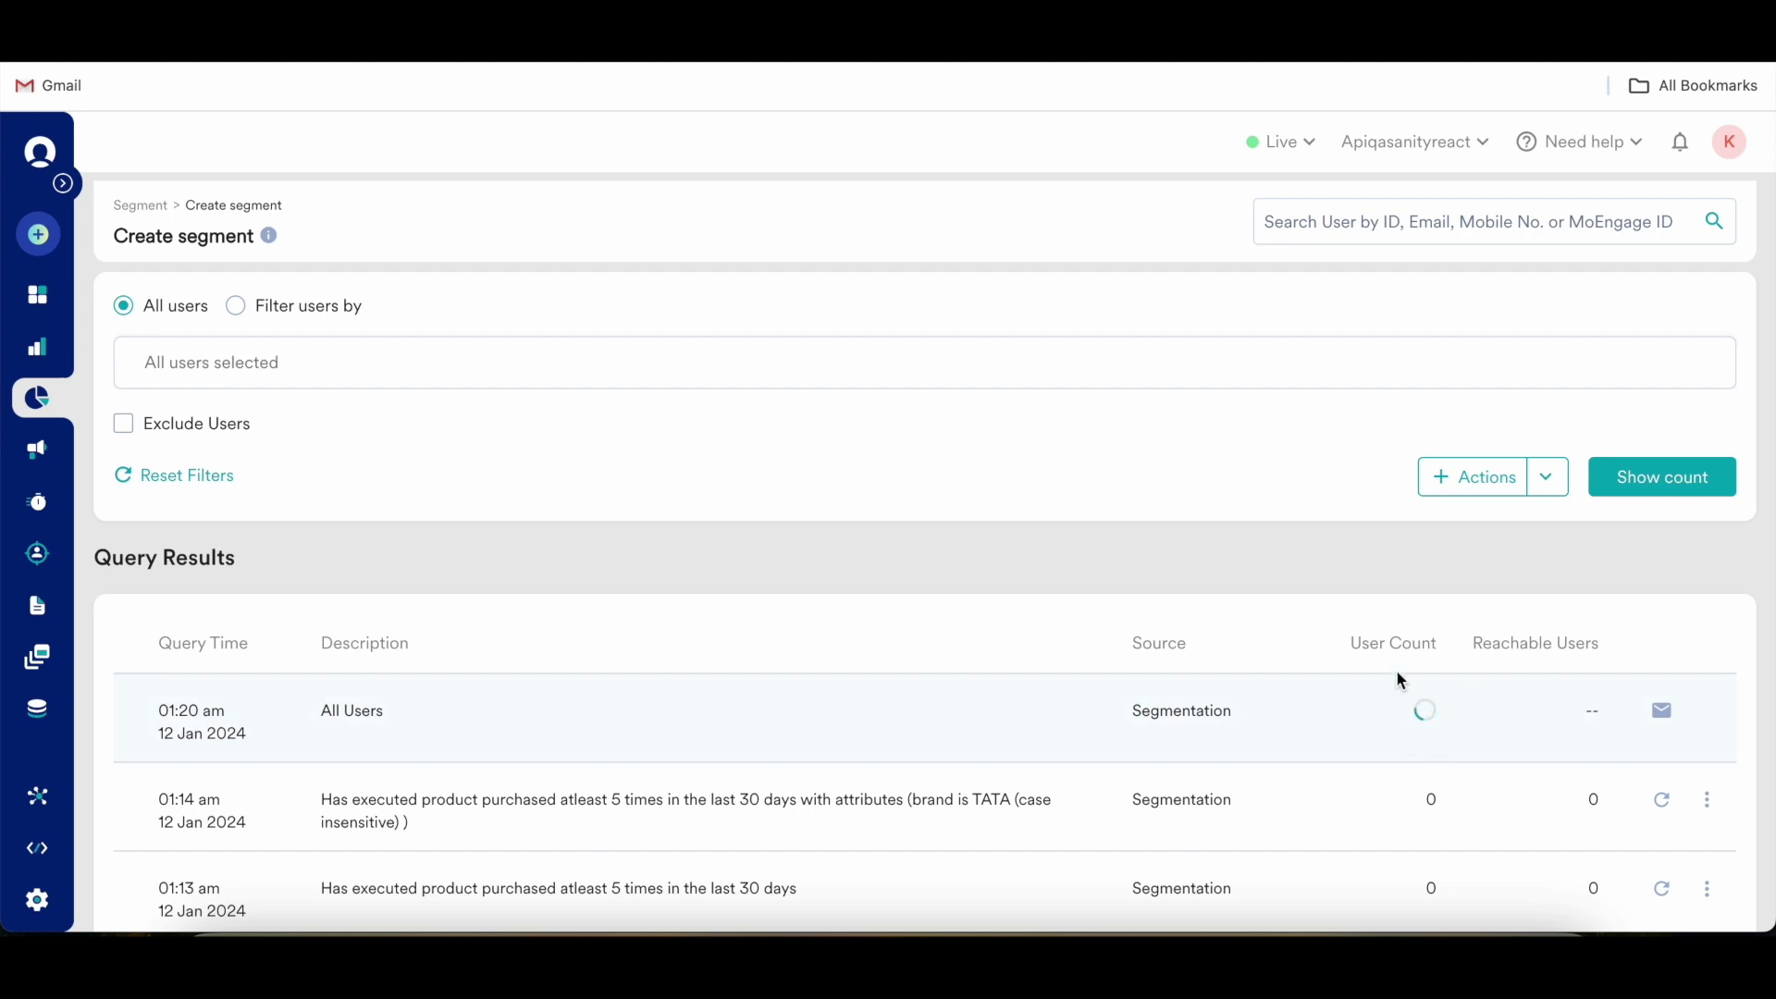
Check the available segment actions and expand the All Users query result to examine its reachability by channel and sample users.
left_click(1546, 479)
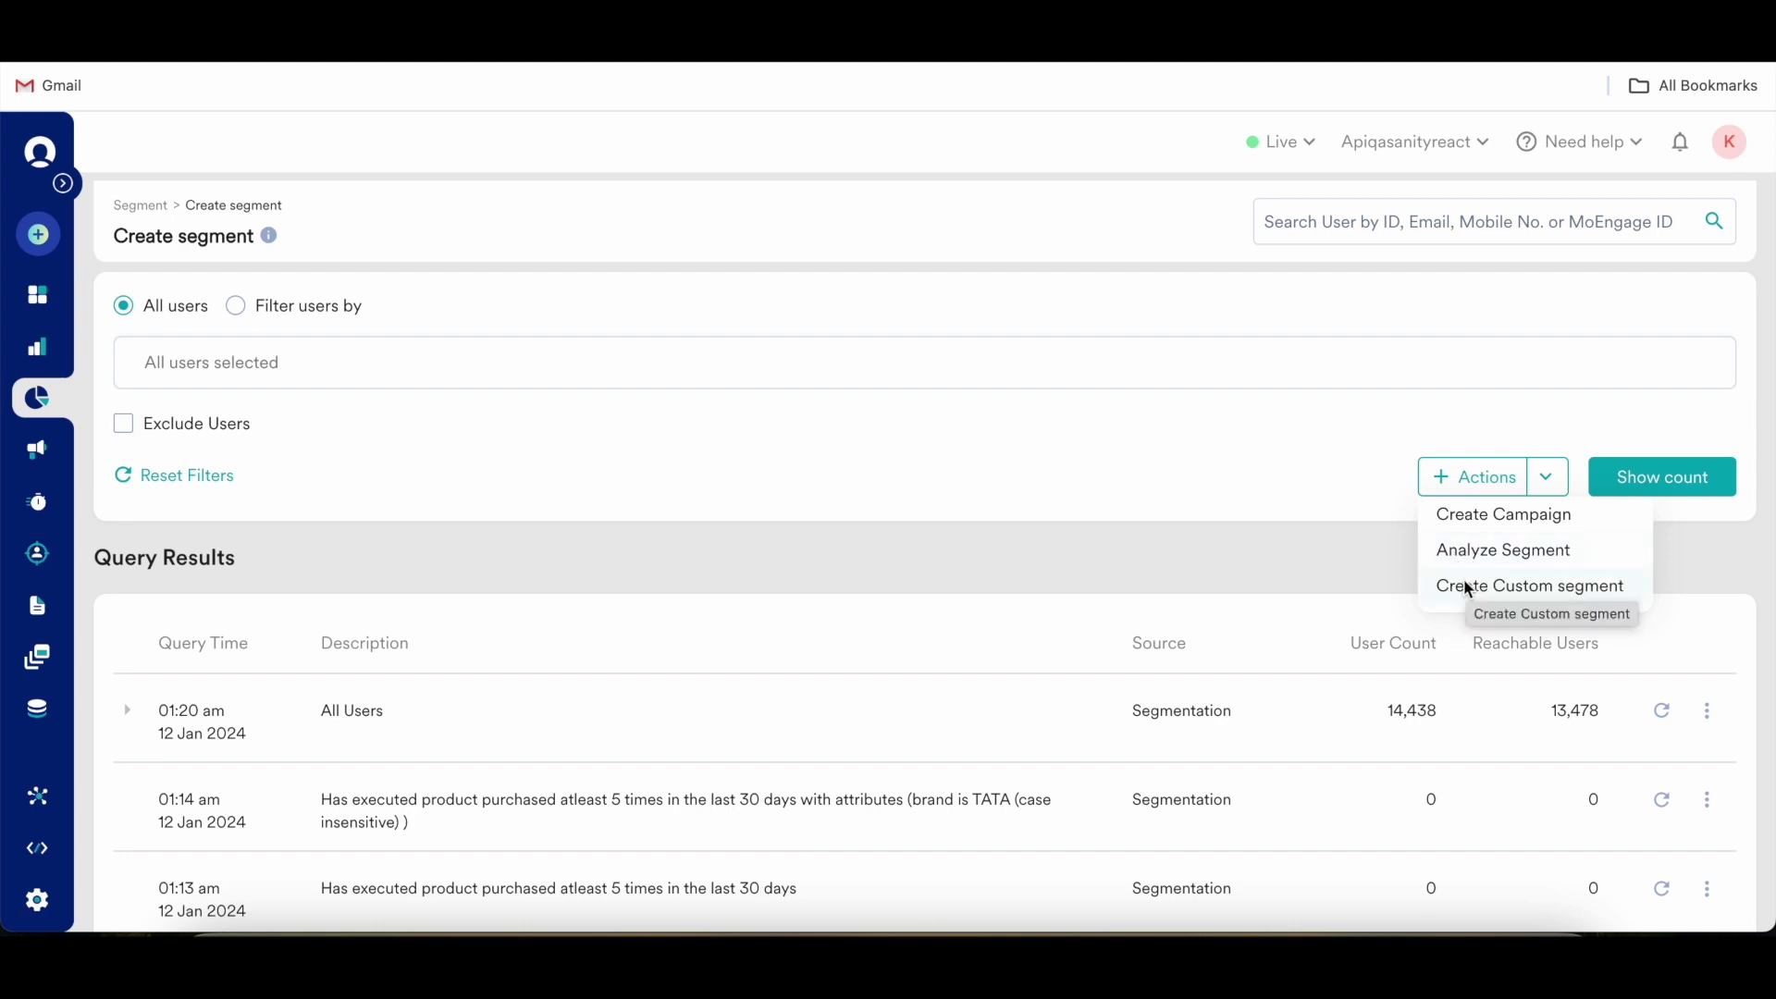
left_click(1339, 457)
scroll(568, 663, "down", 1)
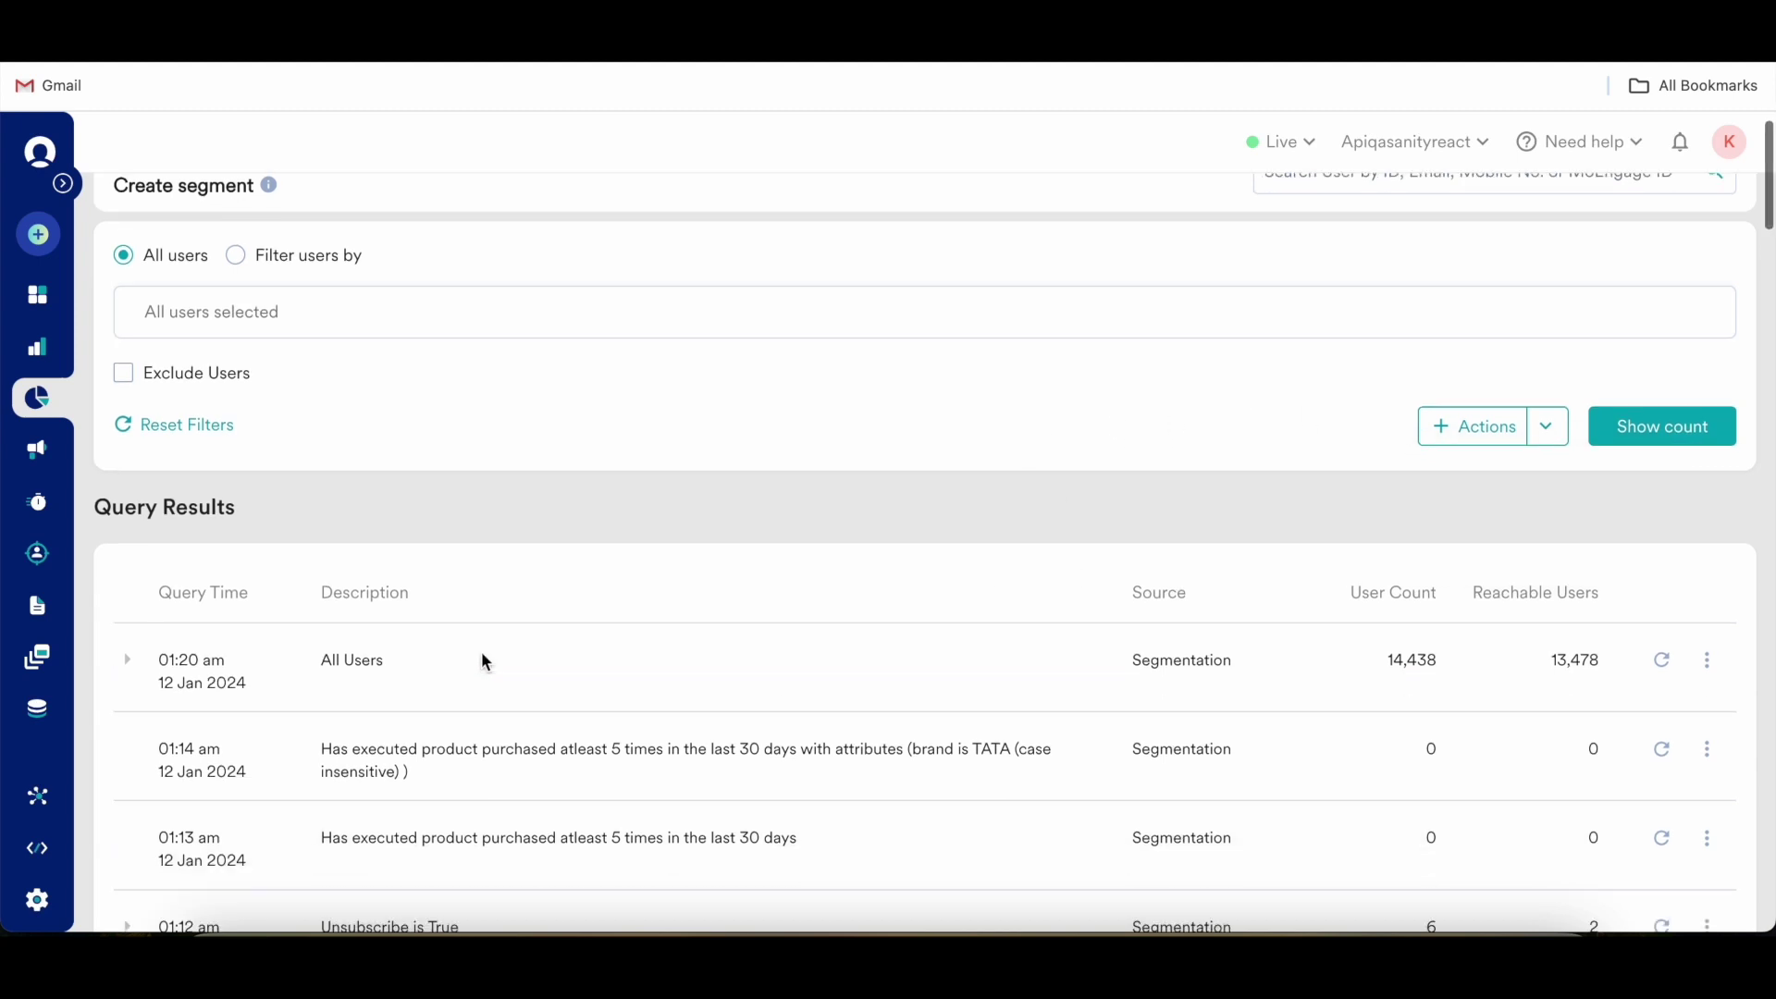
left_click(131, 666)
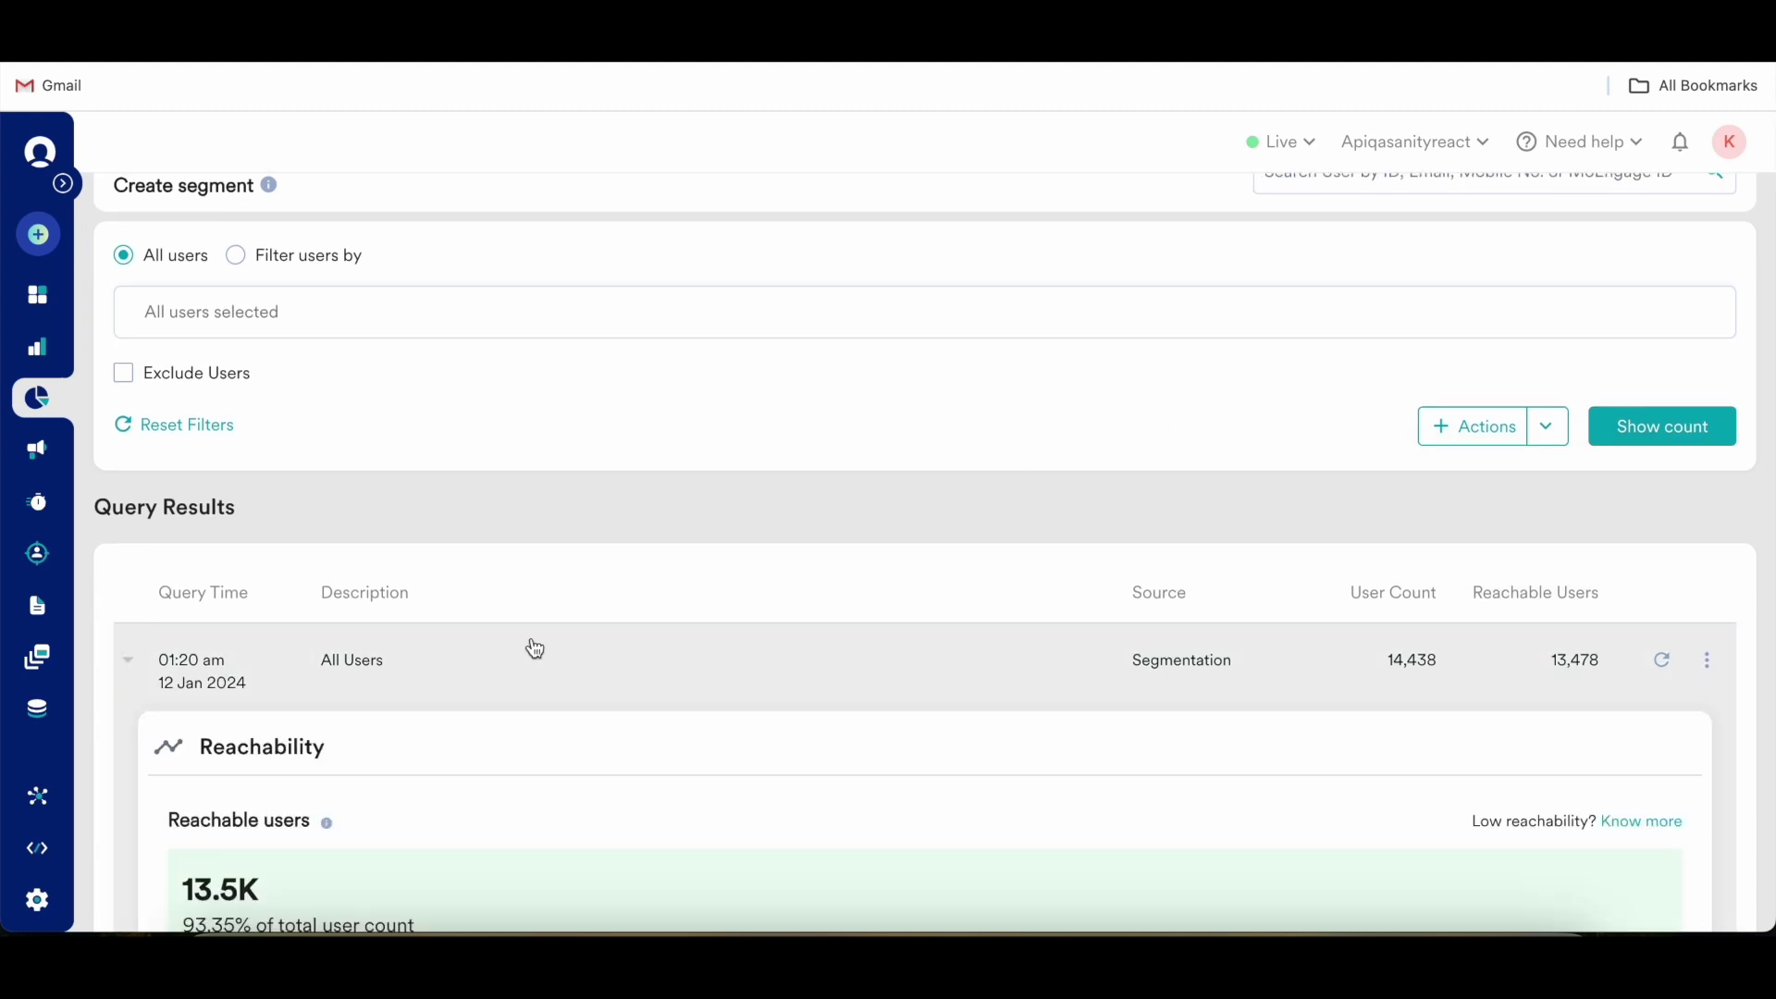
scroll(531, 647, "down", 5)
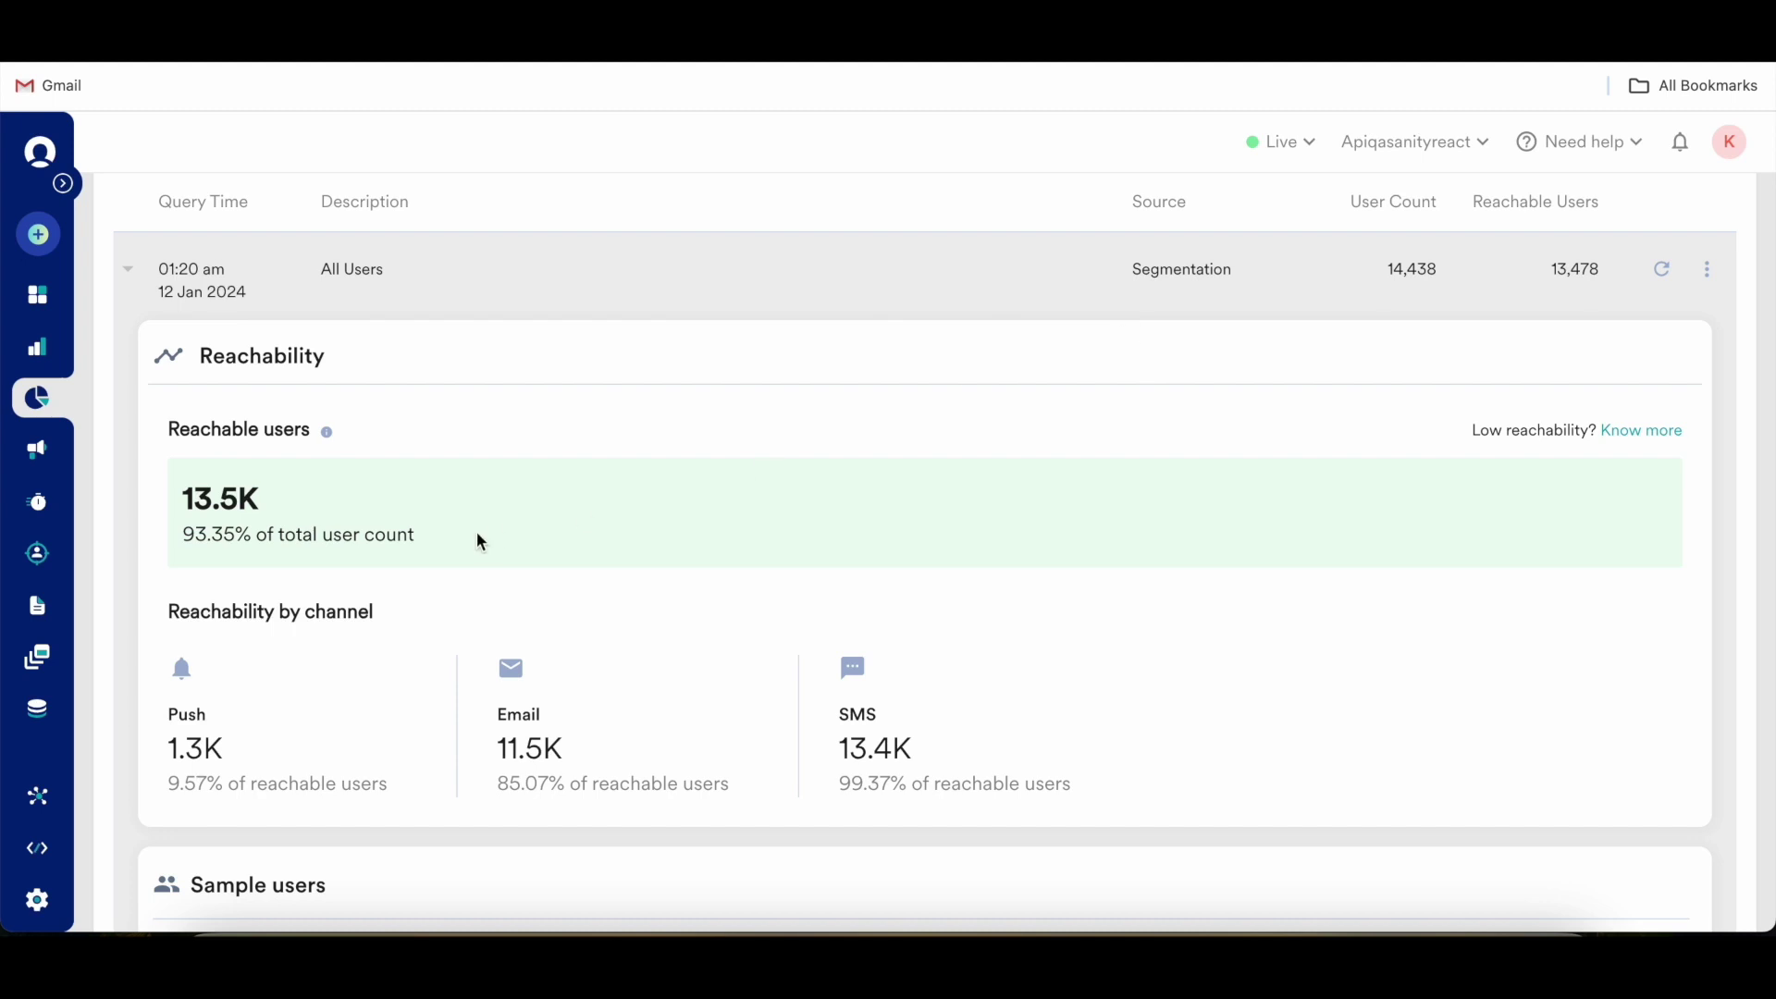
scroll(480, 540, "down", 2)
scroll(480, 540, "down", 1)
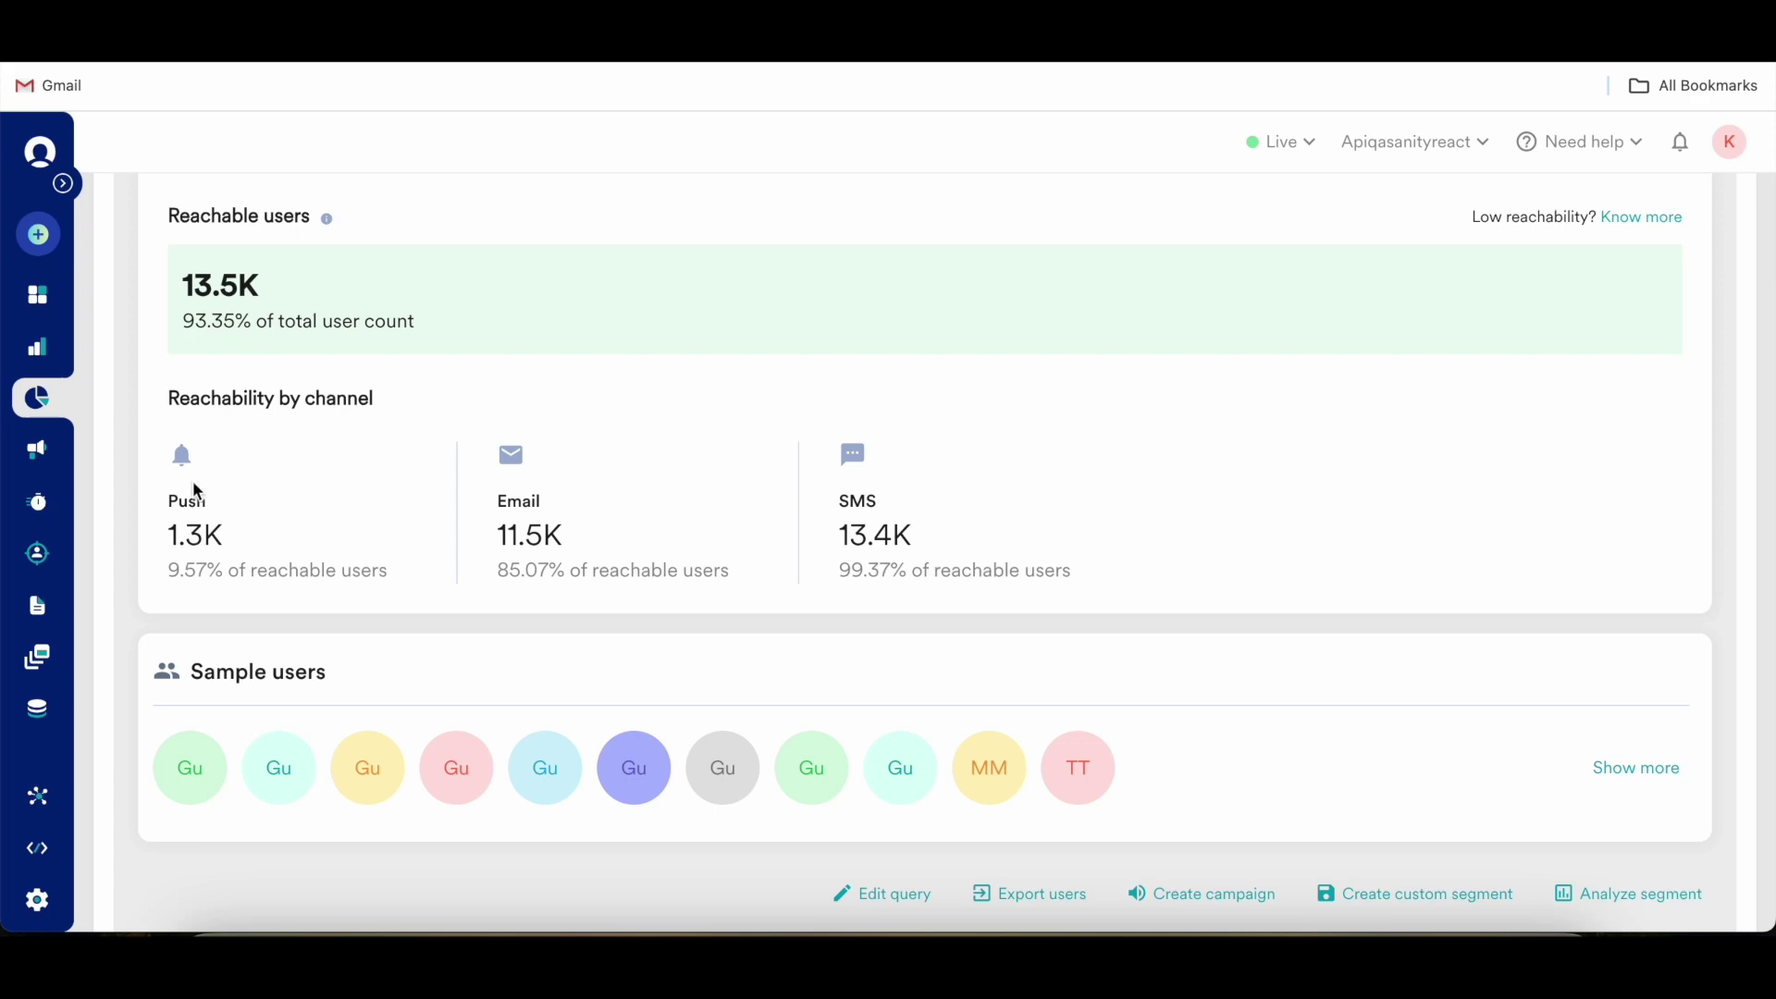
scroll(292, 551, "down", 2)
scroll(291, 546, "up", 10)
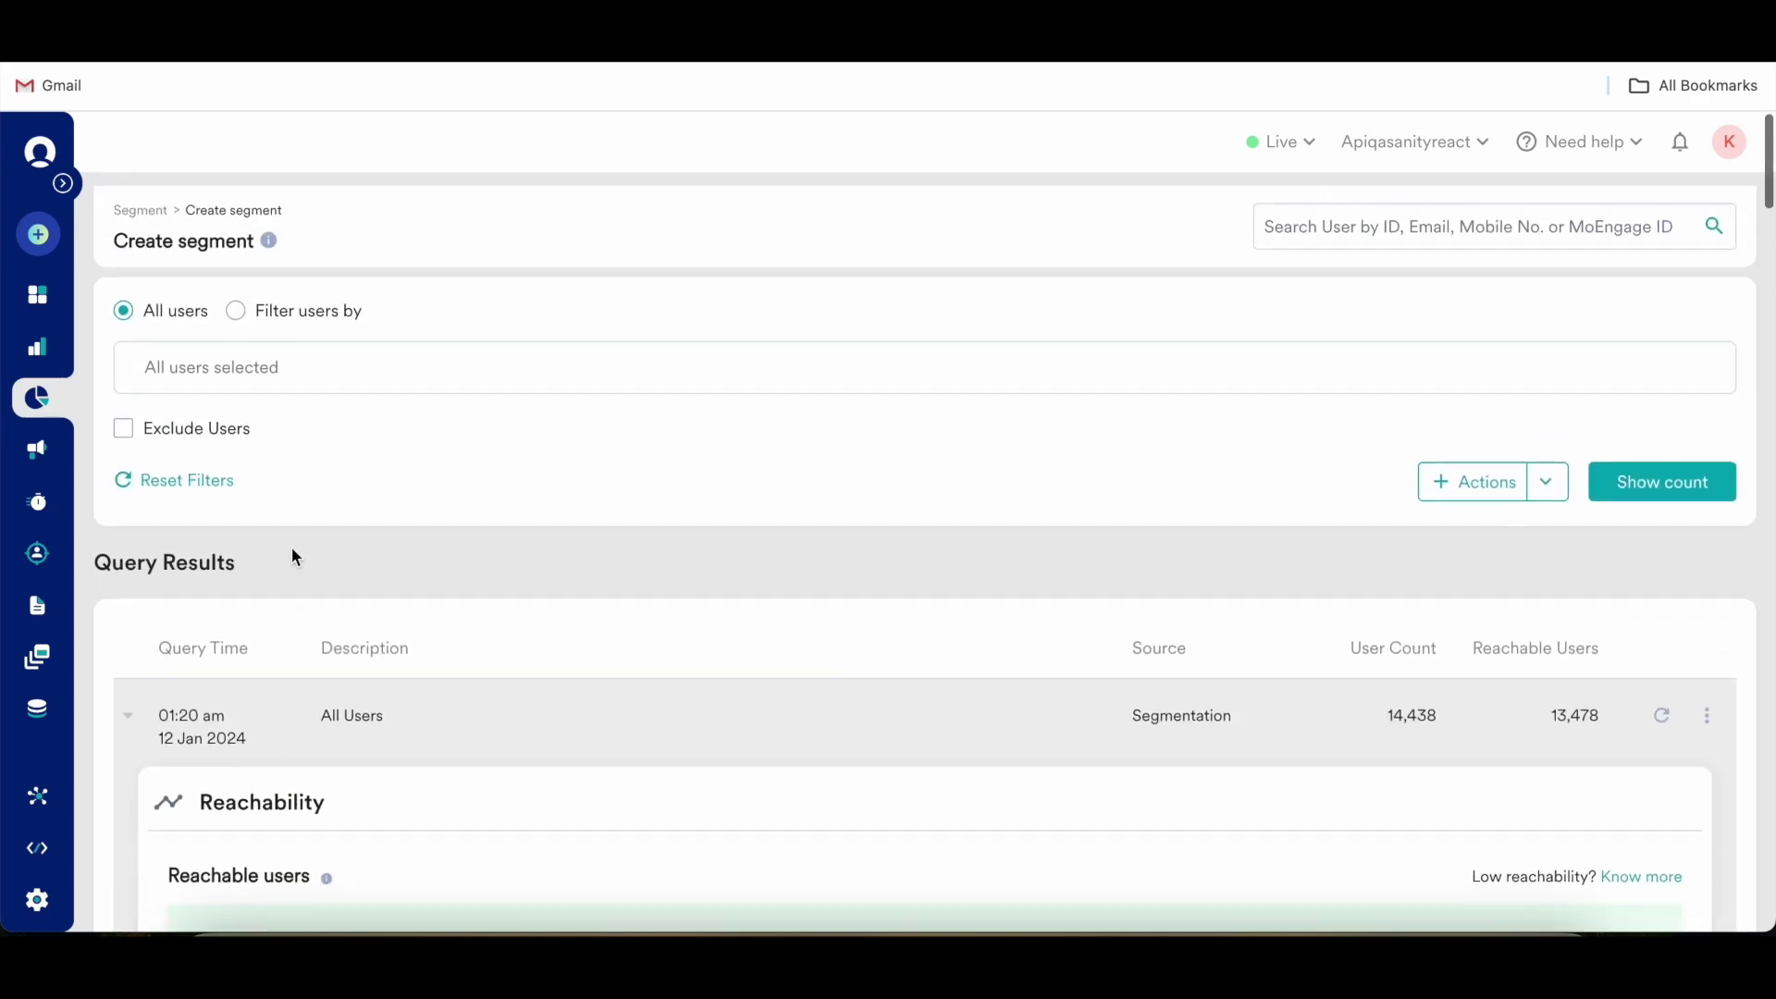
Switch the segment to filtering users by user property and choose the Last Seen attribute.
left_click(237, 306)
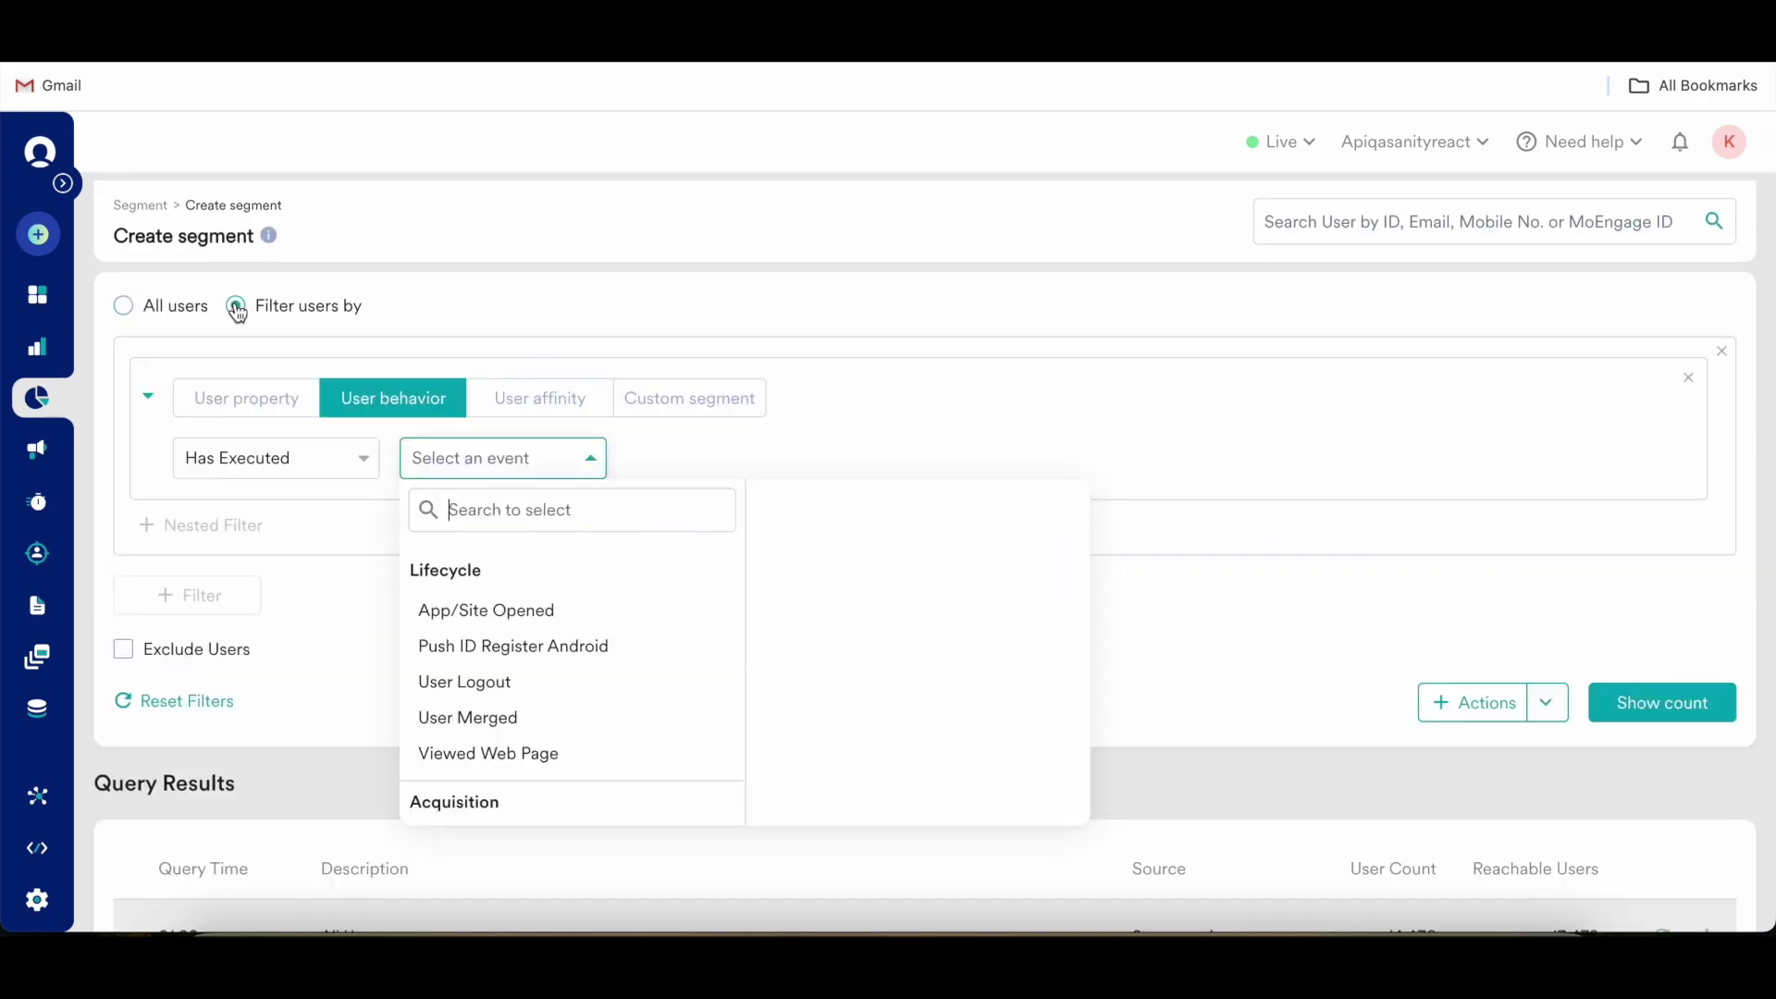
left_click(248, 399)
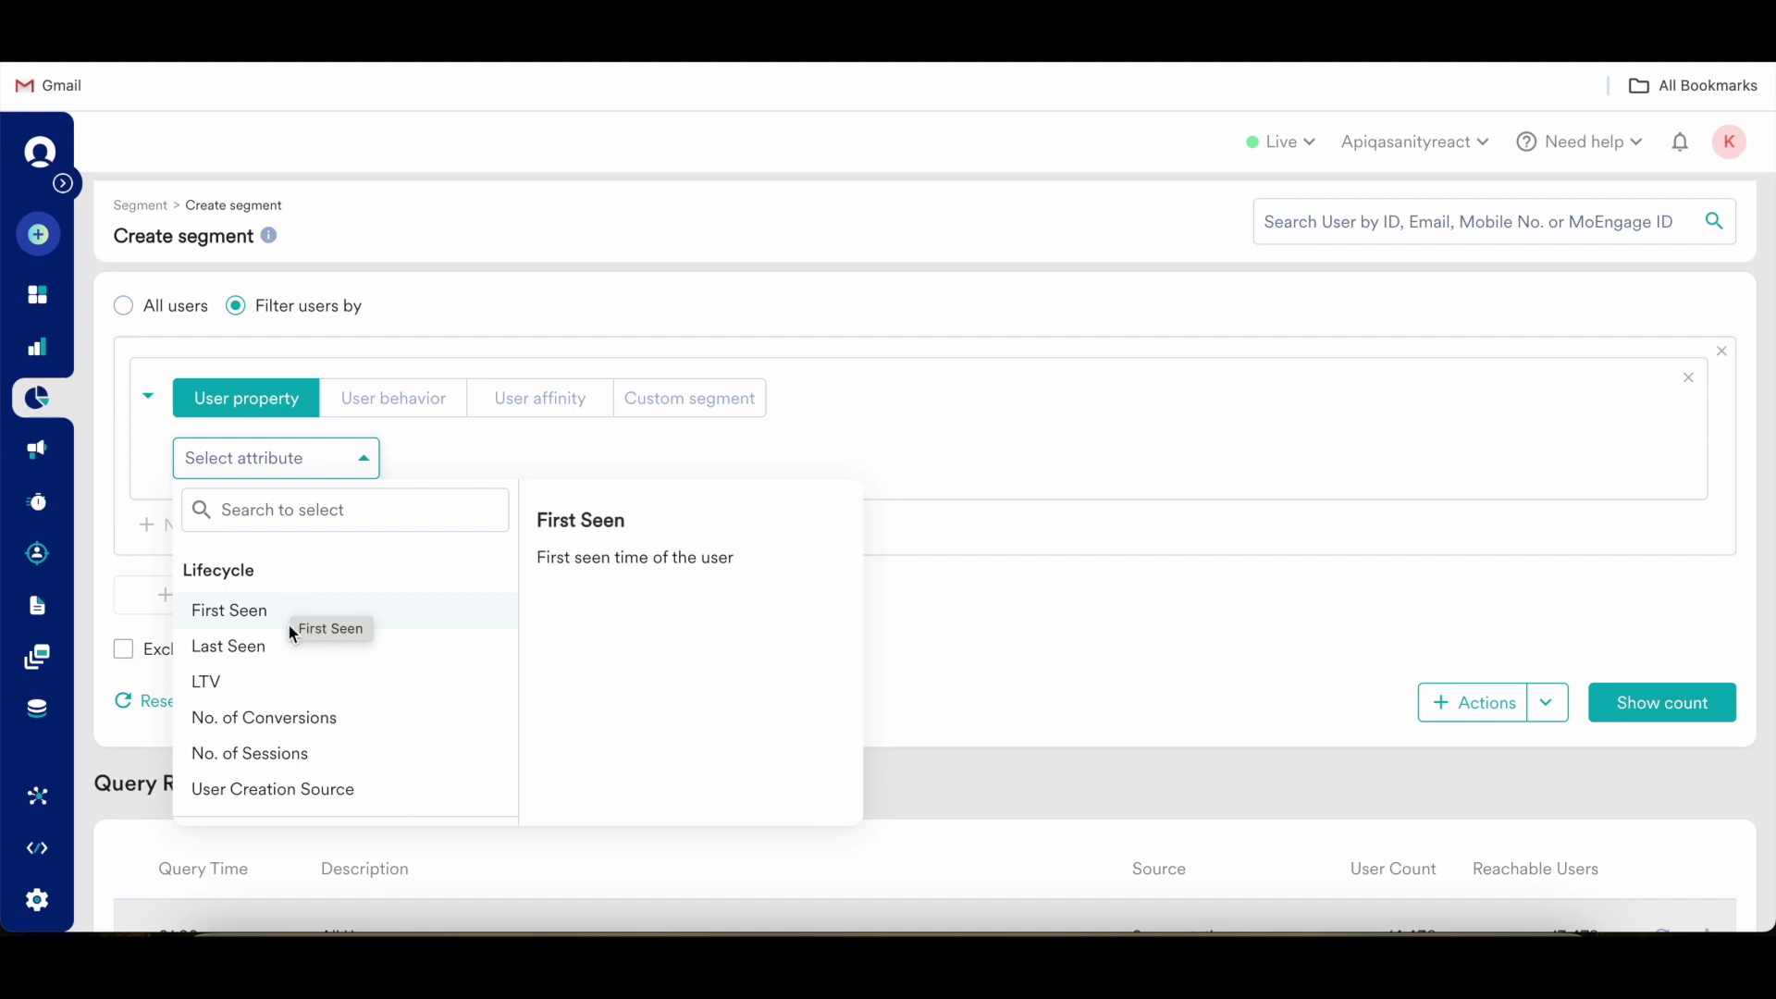
scroll(290, 627, "down", 1)
scroll(290, 620, "down", 7)
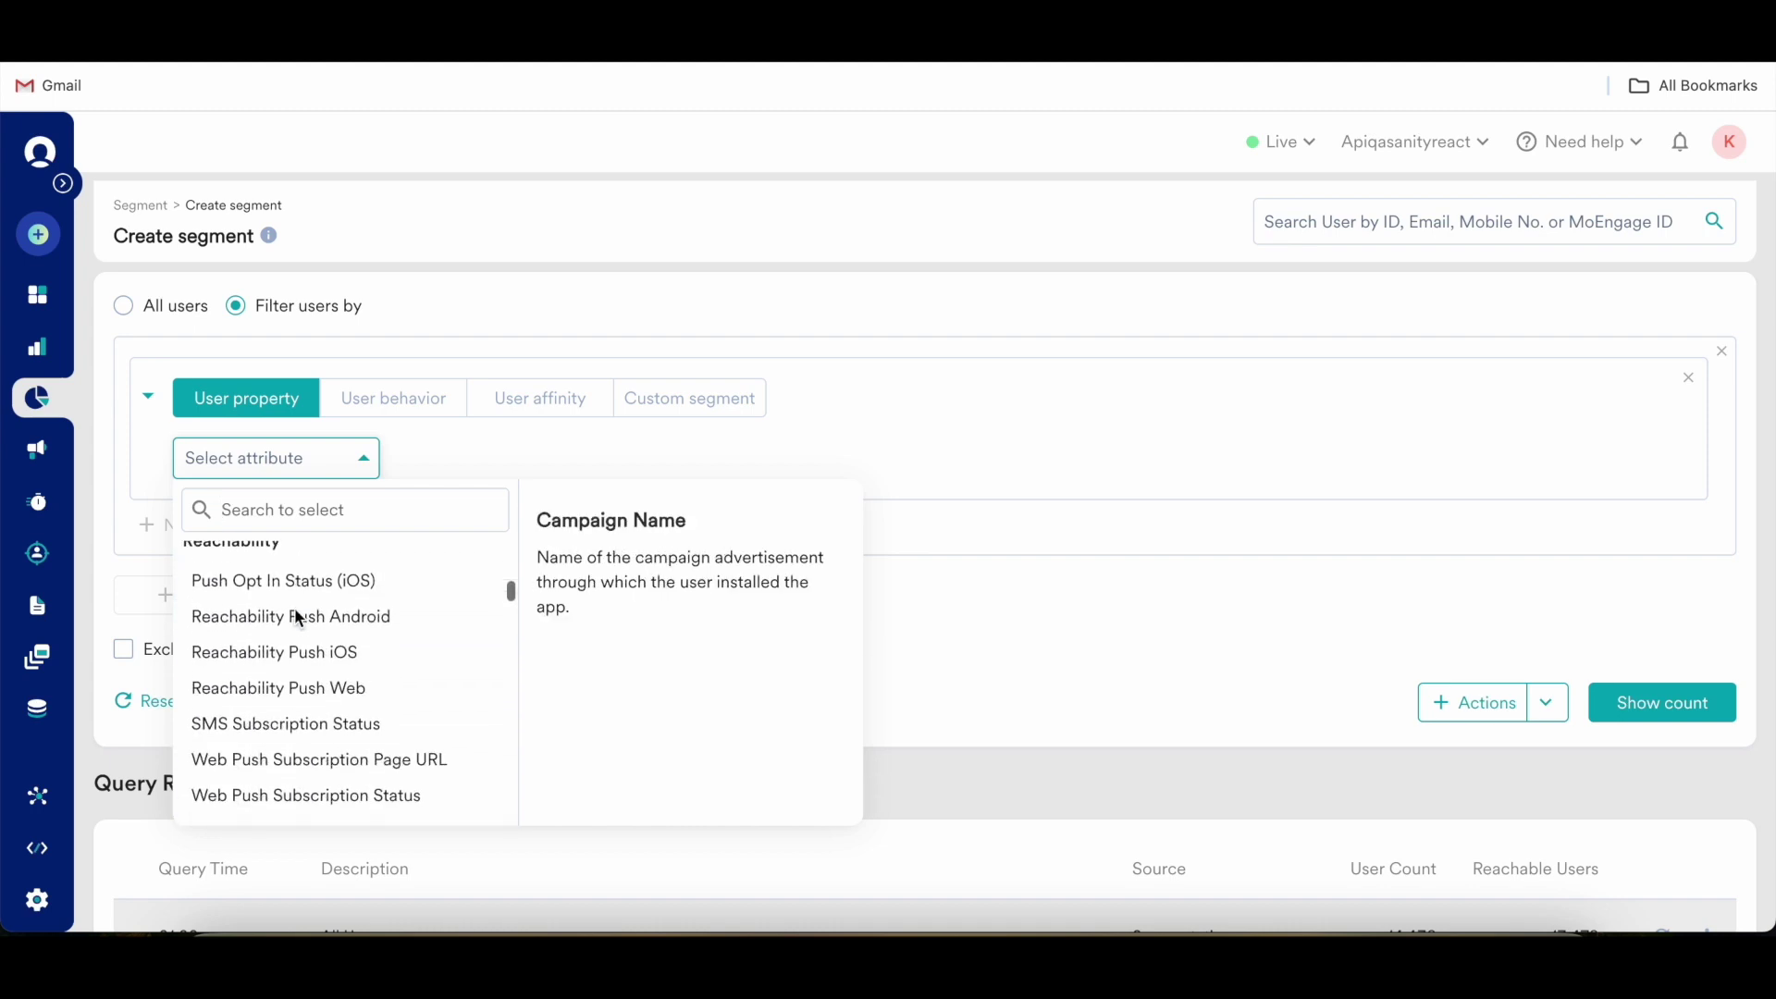
scroll(294, 608, "down", 2)
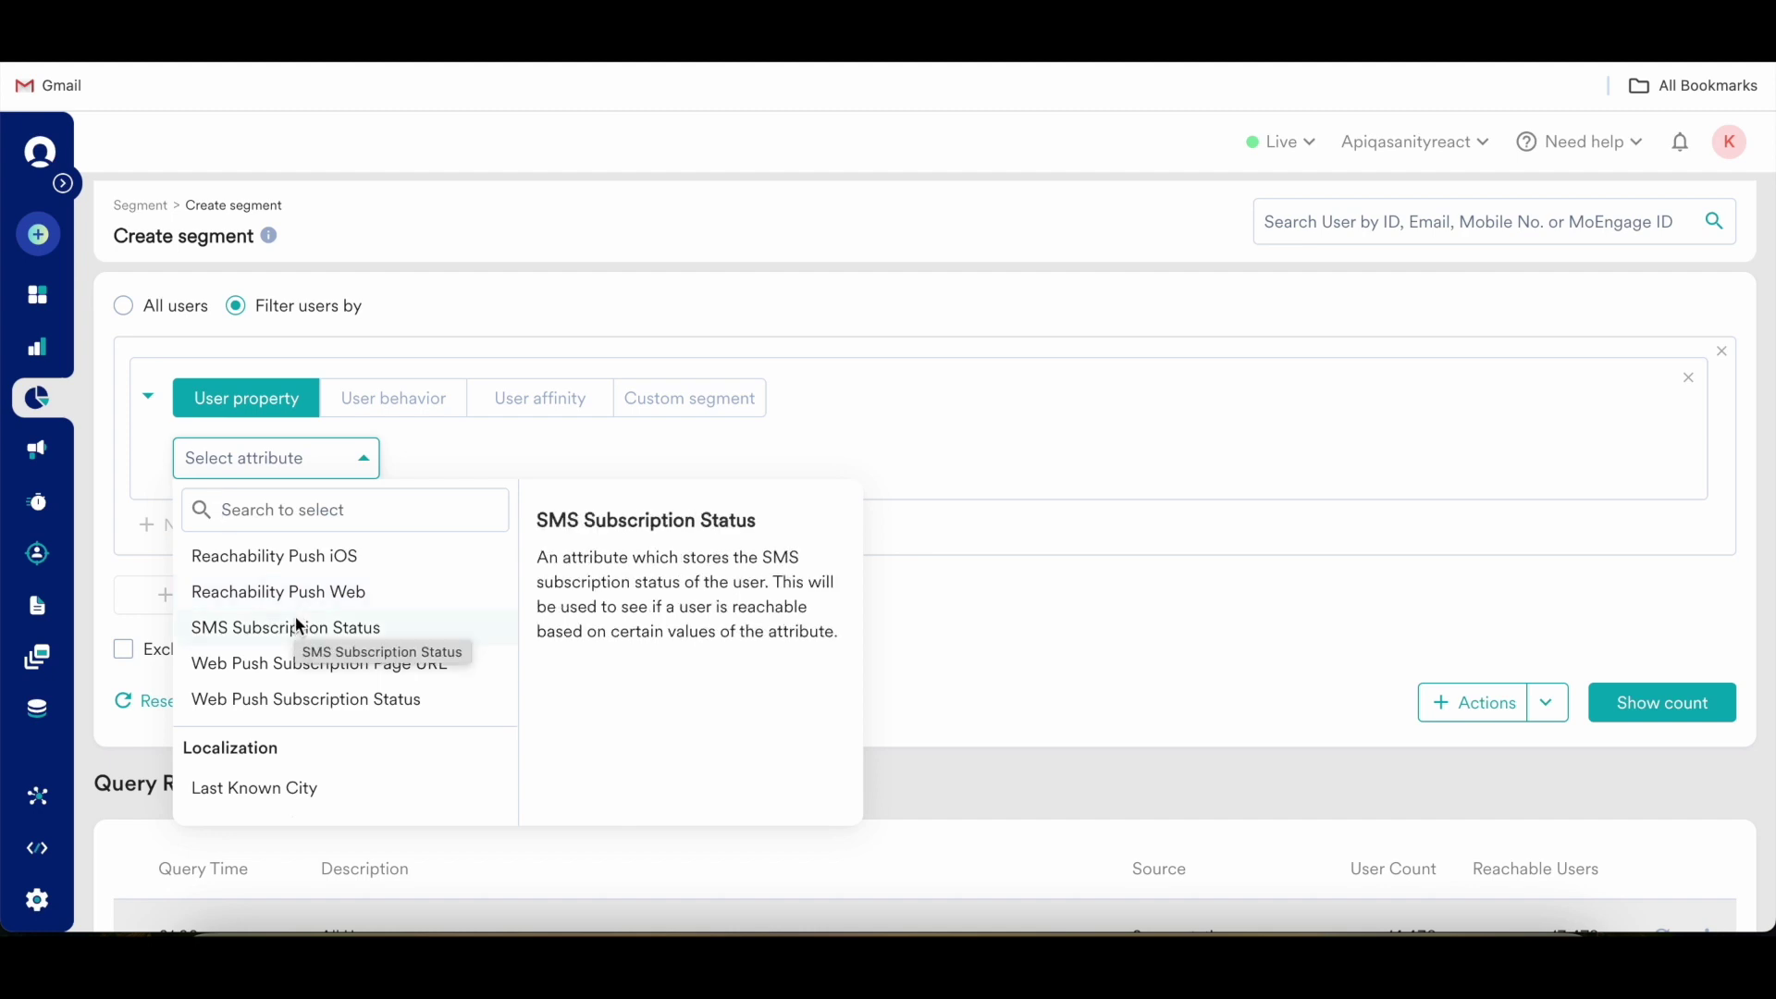
scroll(295, 618, "down", 1)
scroll(298, 625, "down", 3)
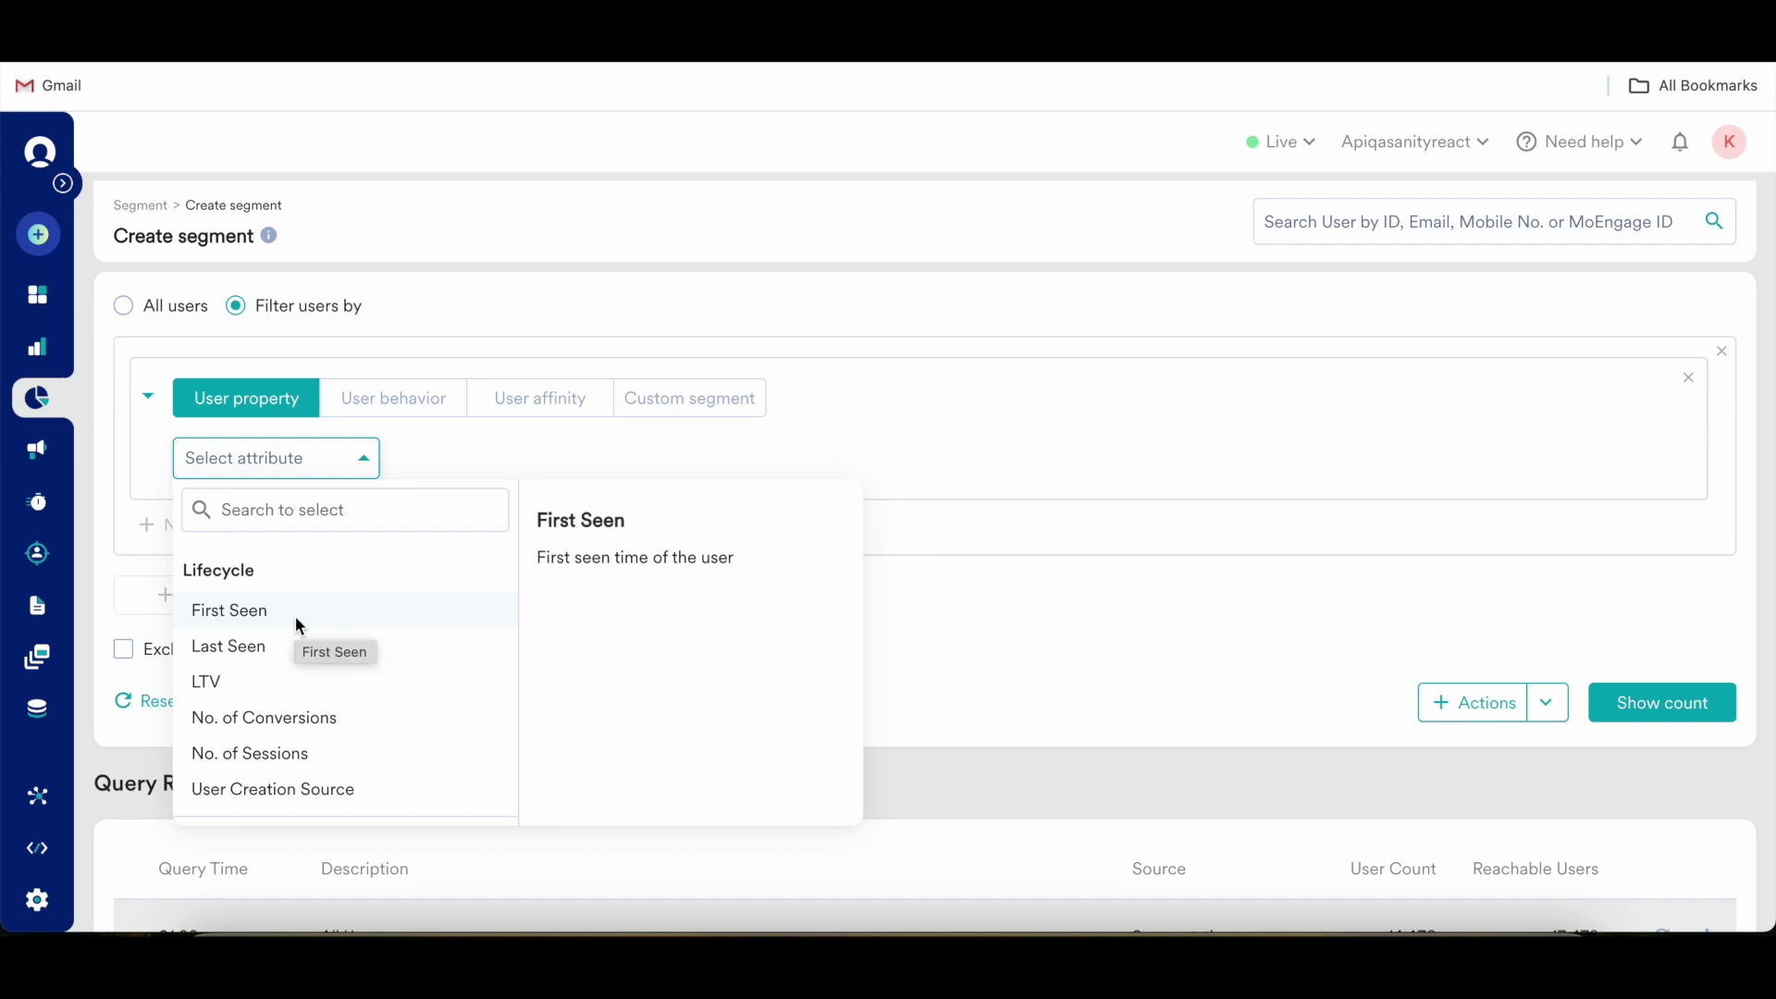
left_click(232, 647)
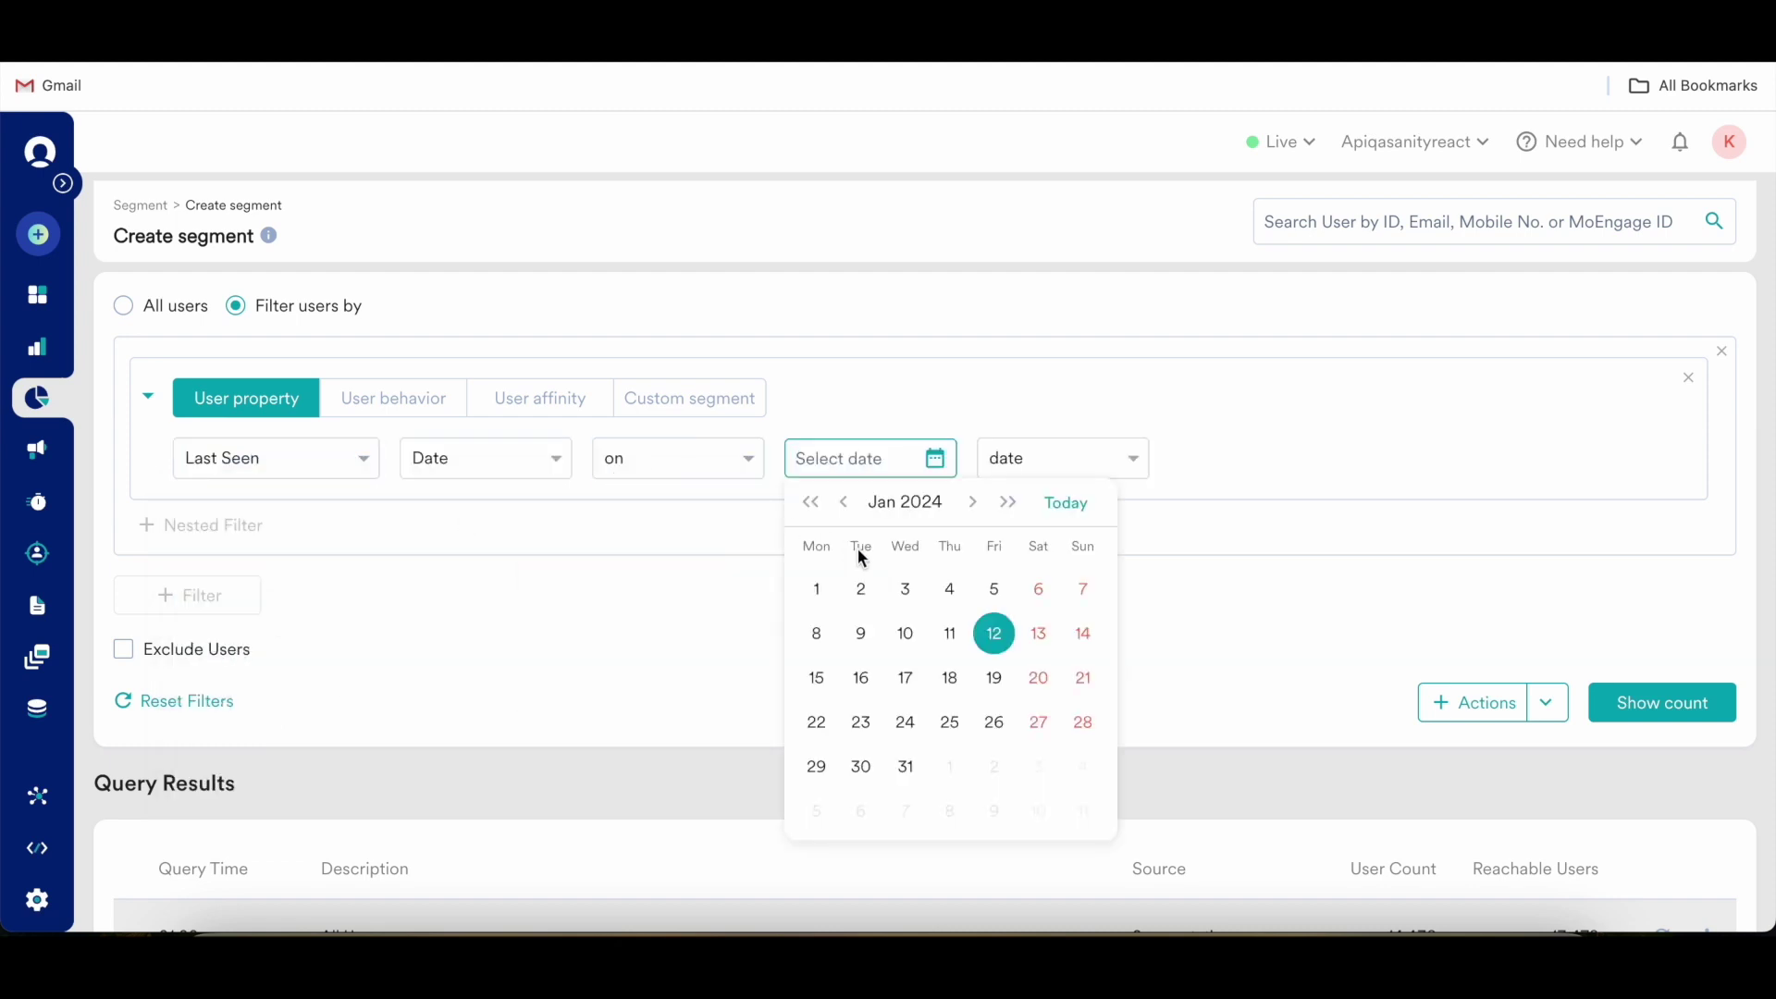
Set the Last Seen filter's date to 01 Jan 2024, run the user count and check its entry in the query results.
left_click(830, 594)
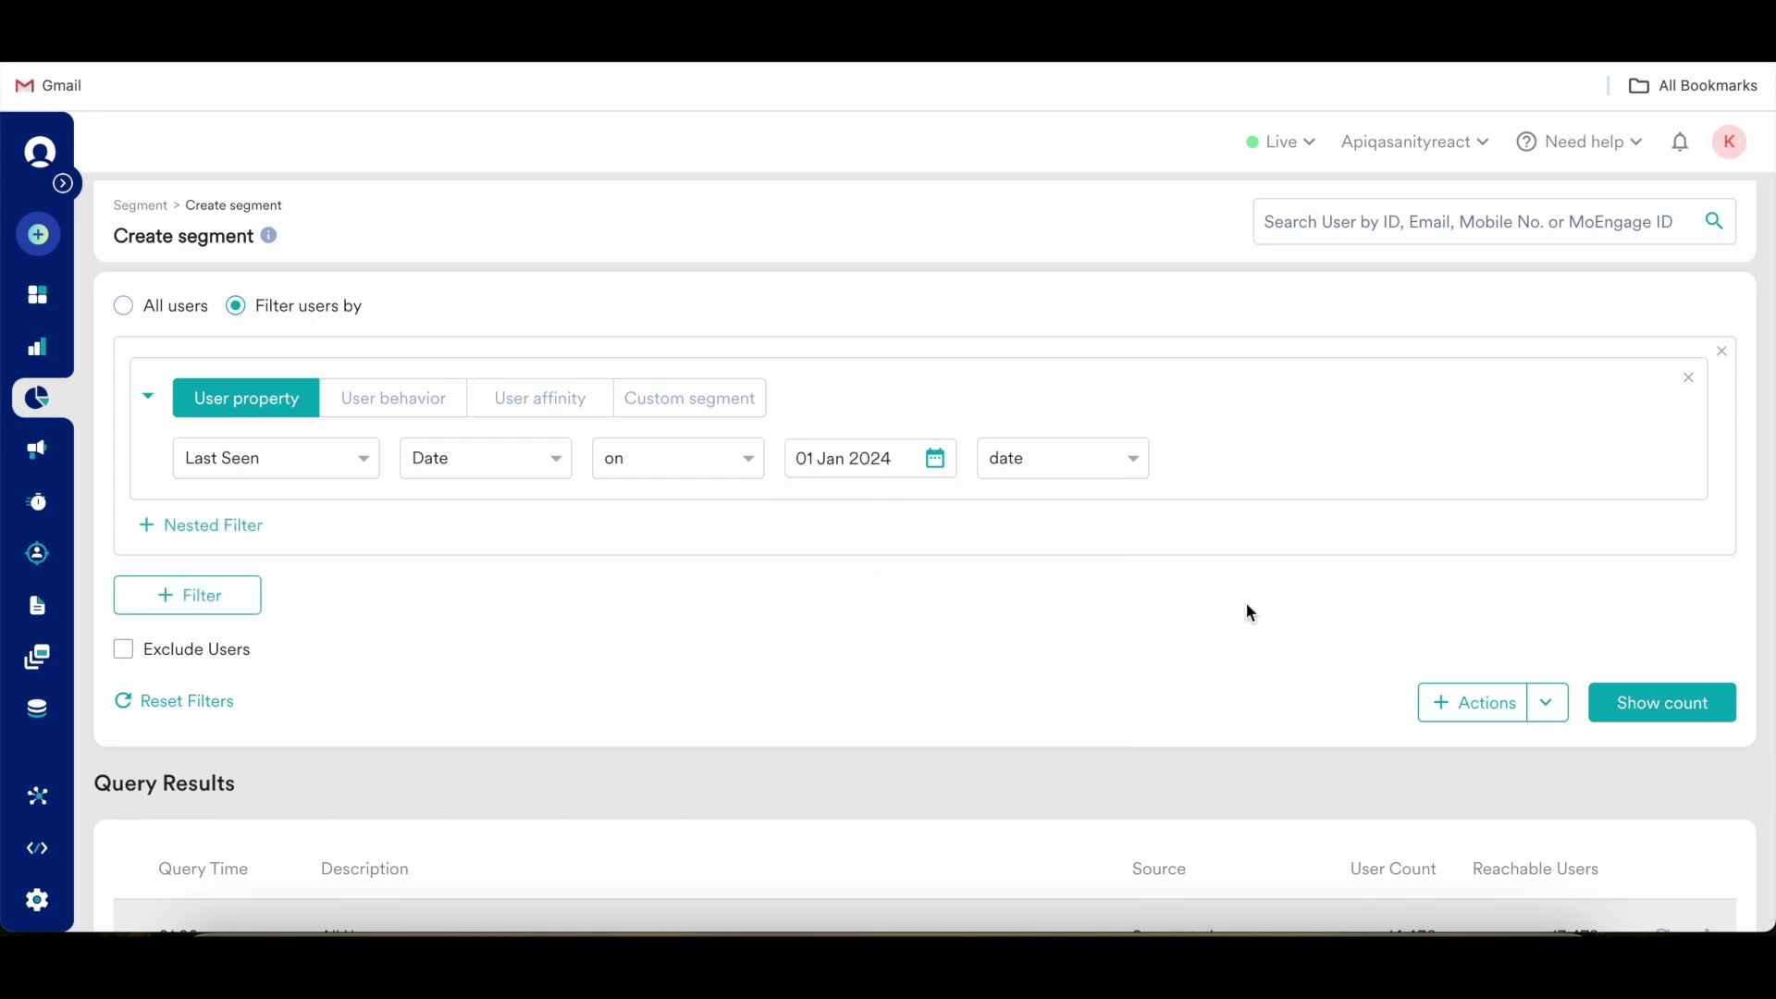
left_click(1682, 714)
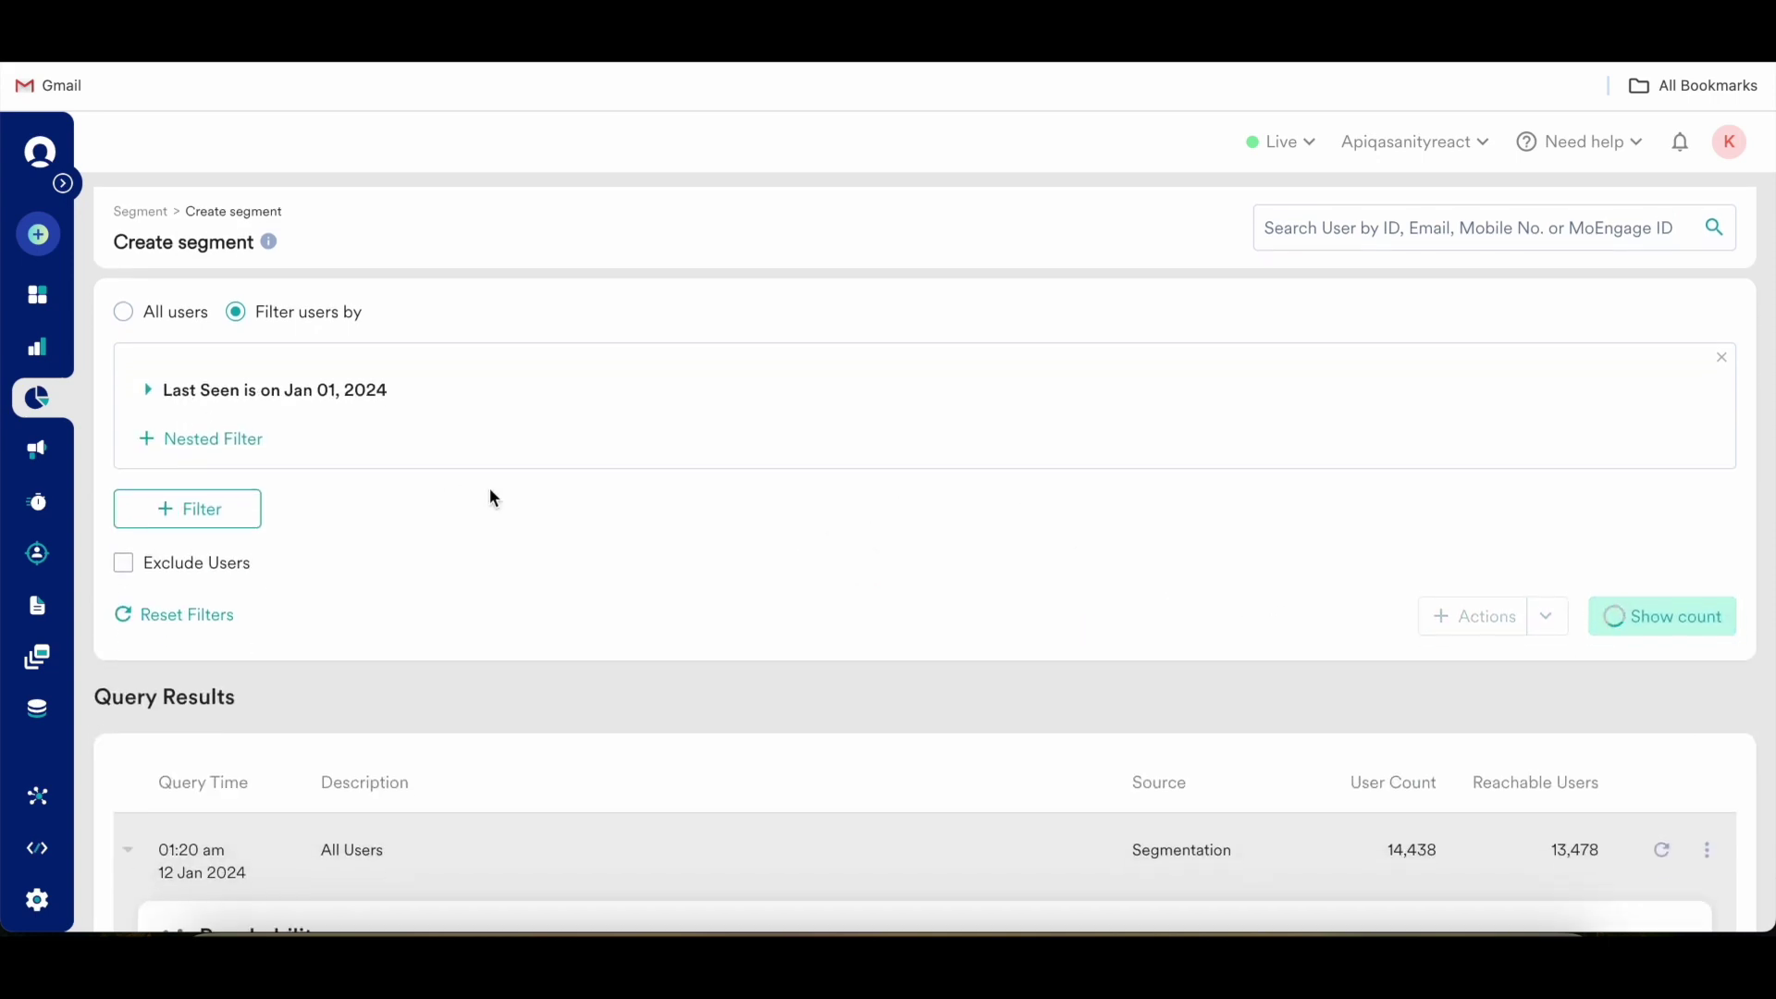
scroll(198, 401, "down", 1)
scroll(198, 400, "down", 6)
scroll(297, 369, "up", 7)
mouse_move(208, 432)
scroll(1221, 809, "down", 2)
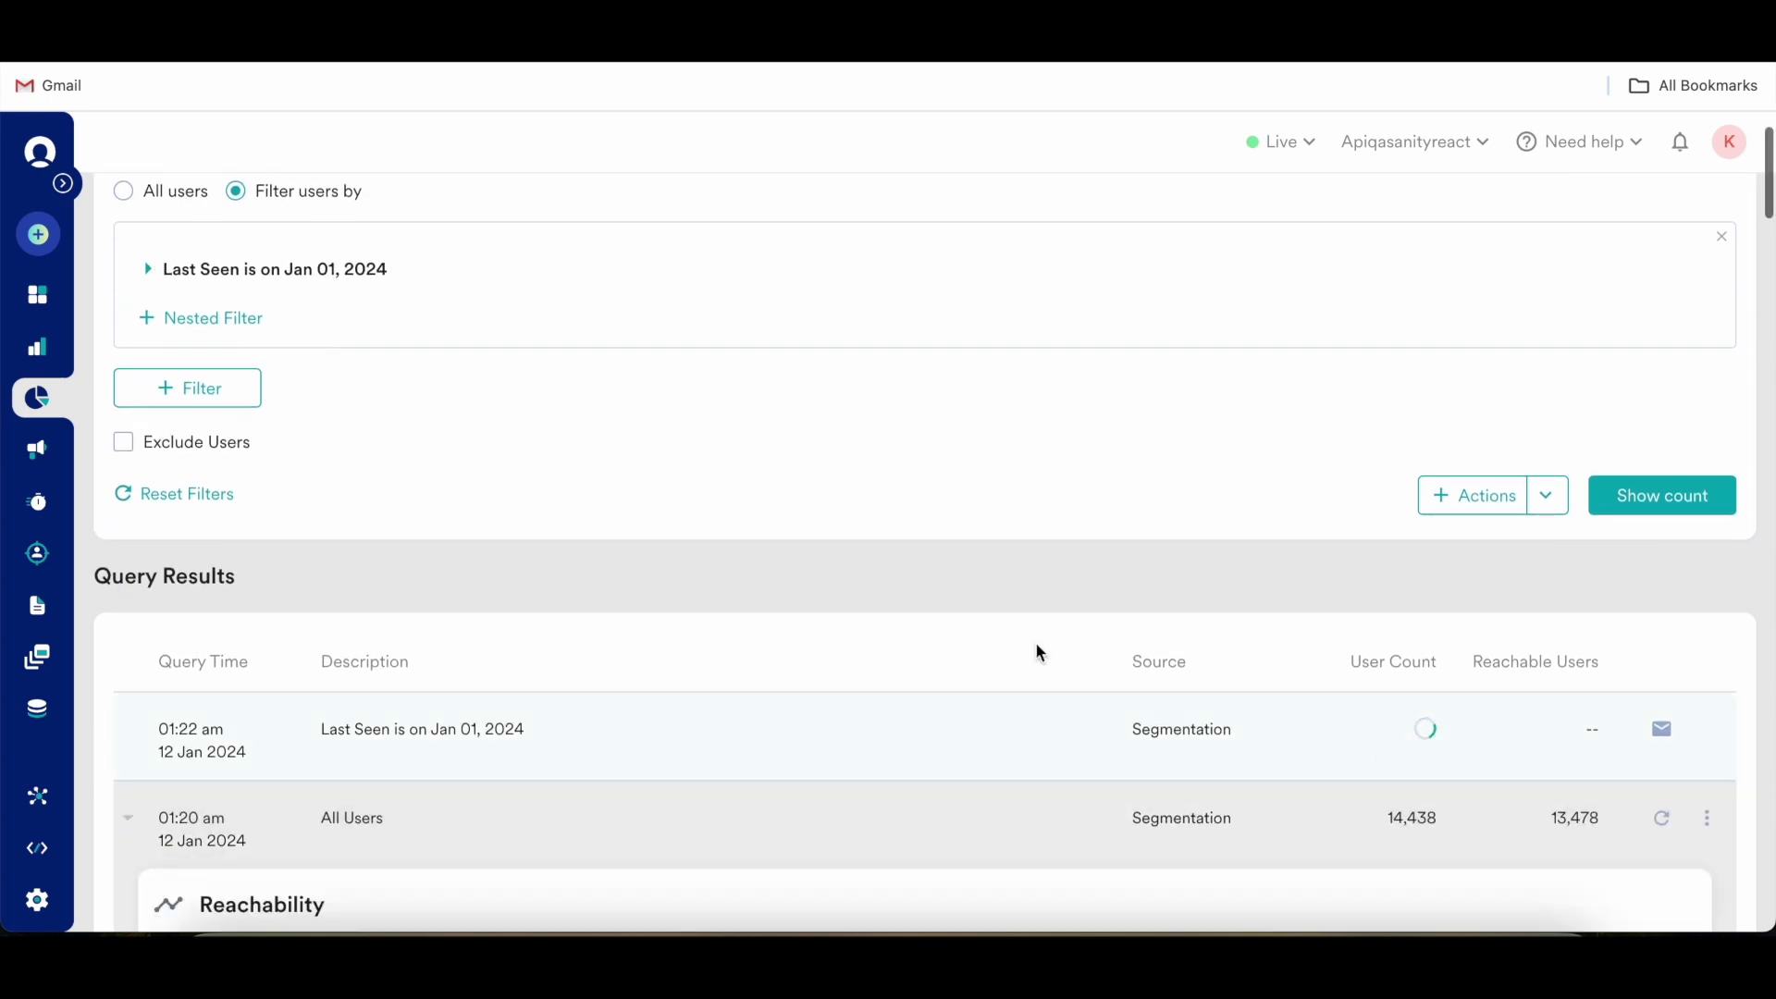
Reopen the Last Seen filter for editing and change its date to 03 Jan 2024.
scroll(1296, 730, "up", 2)
left_click(159, 392)
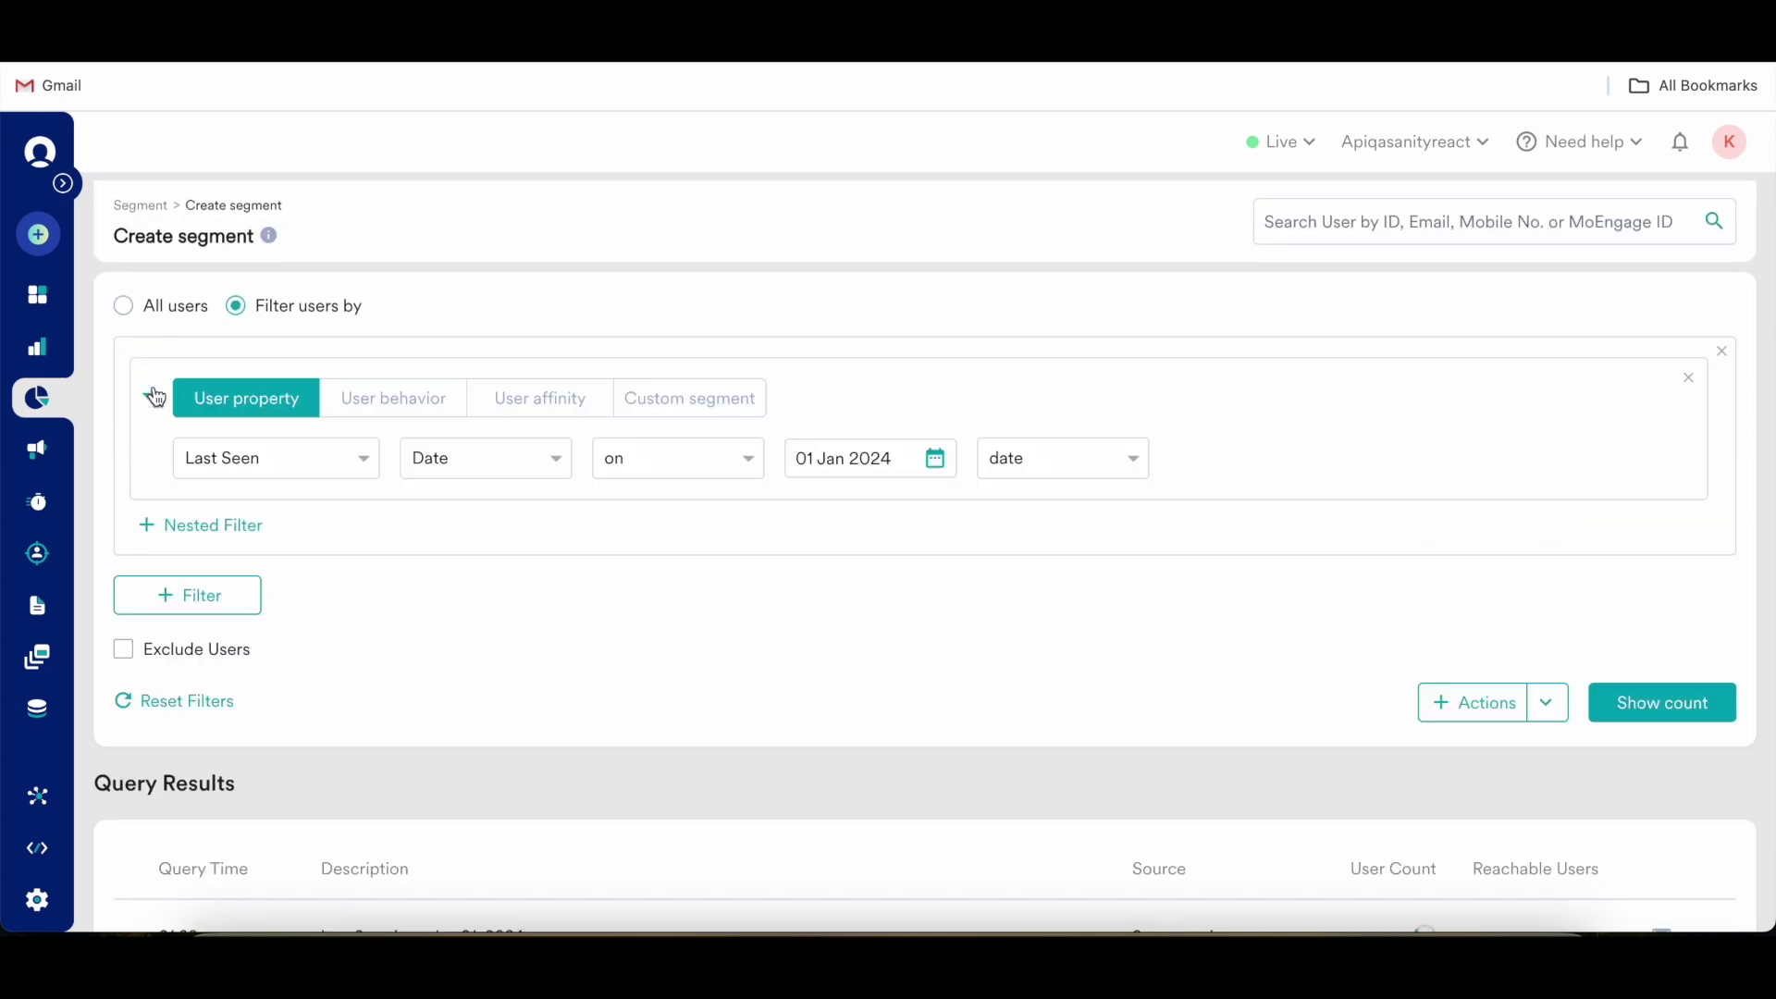
left_click(574, 536)
left_click(854, 472)
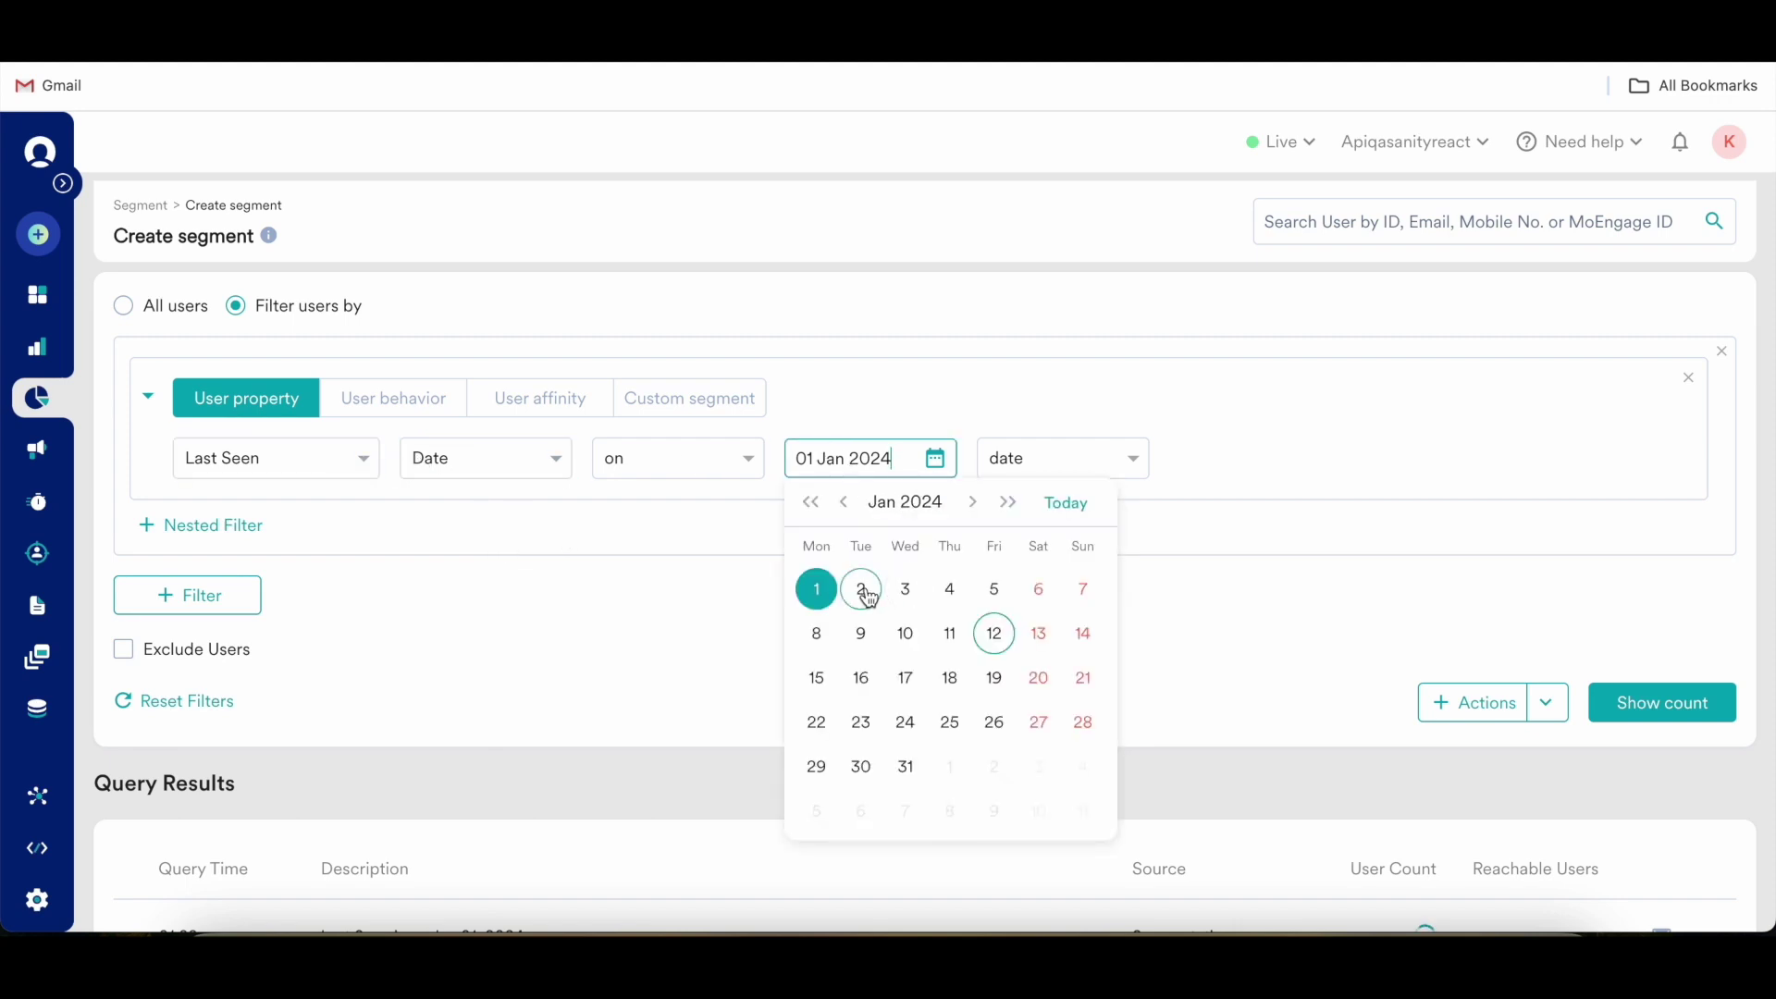
left_click(907, 592)
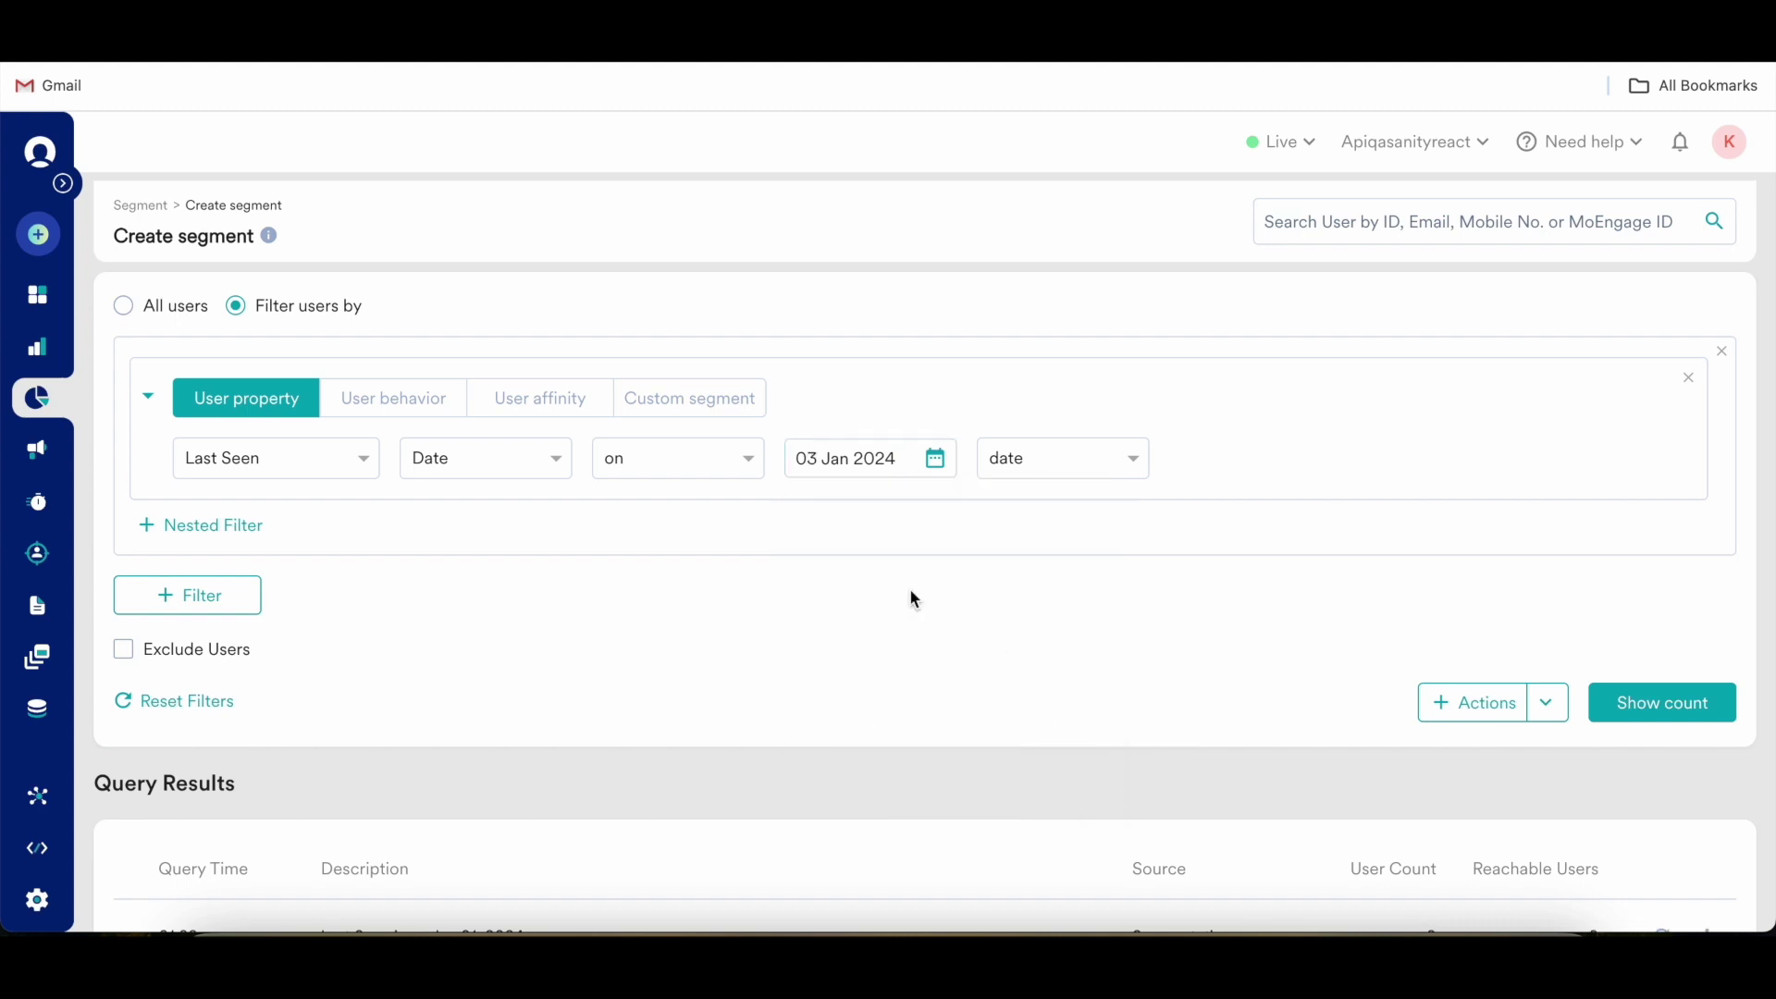
Replace the Last Seen attribute with Unsubscribe and set the condition to is True.
left_click(335, 470)
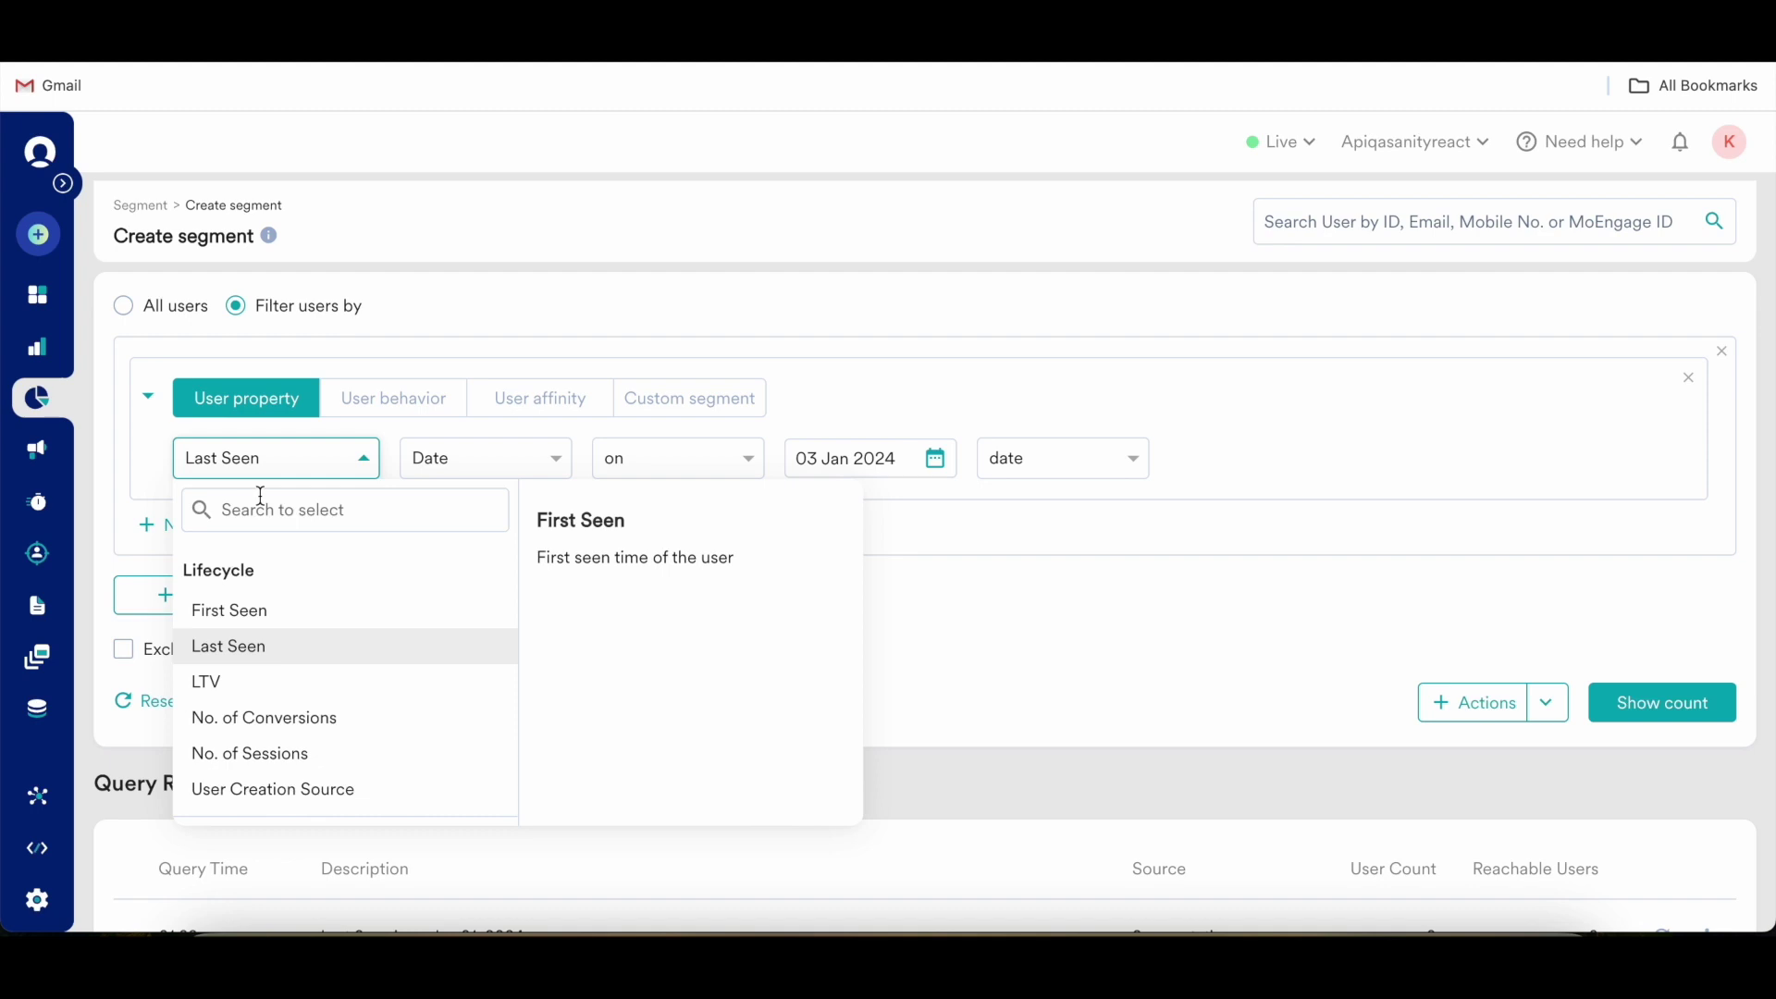
type("unb")
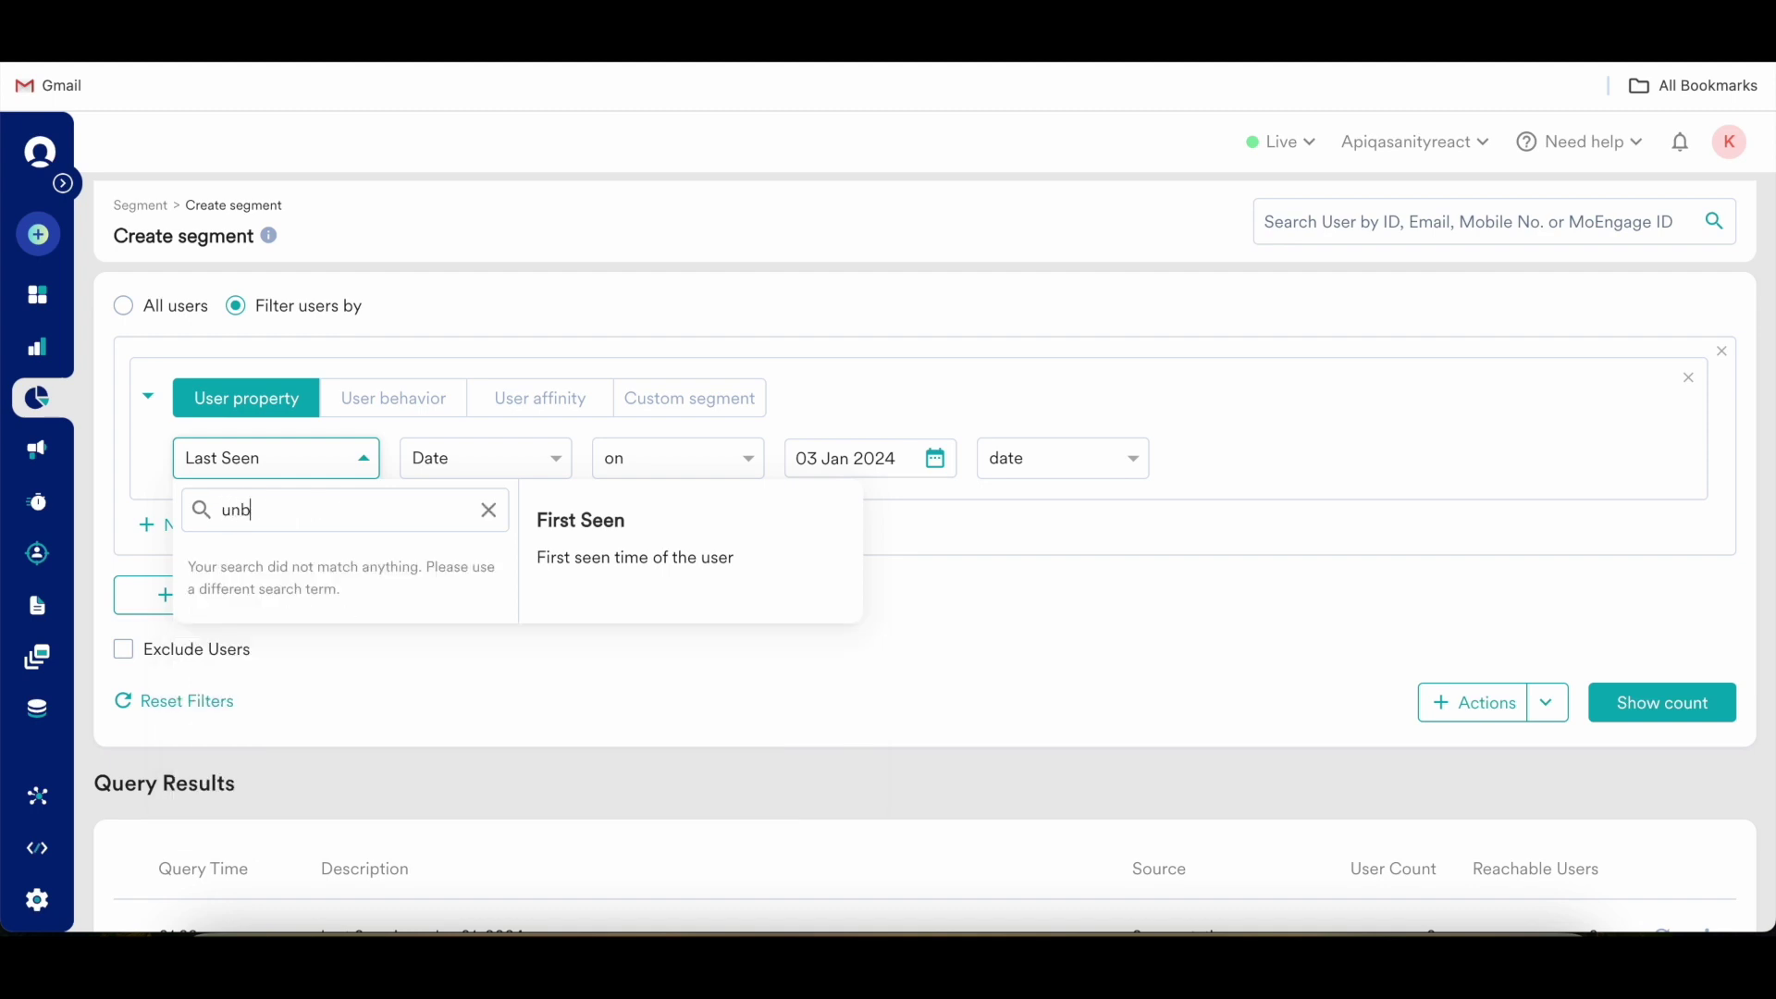
key("BackSpace")
type("subr")
key("BackSpace")
left_click(246, 606)
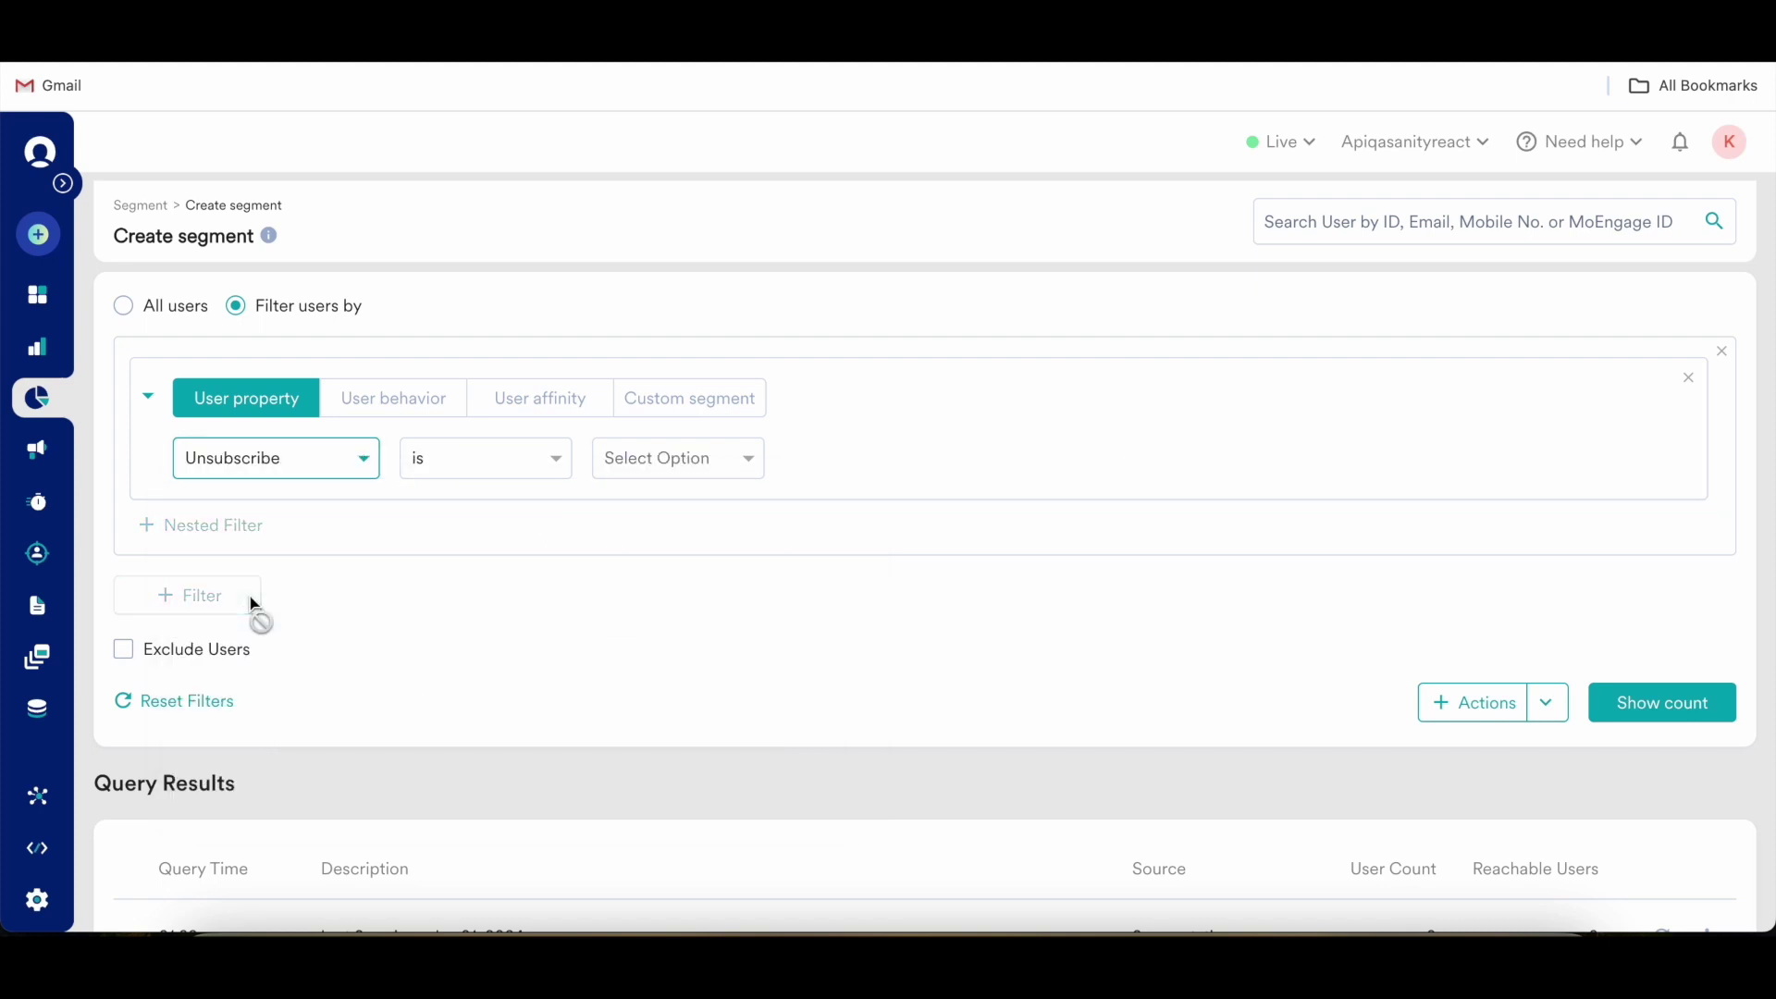
left_click(627, 549)
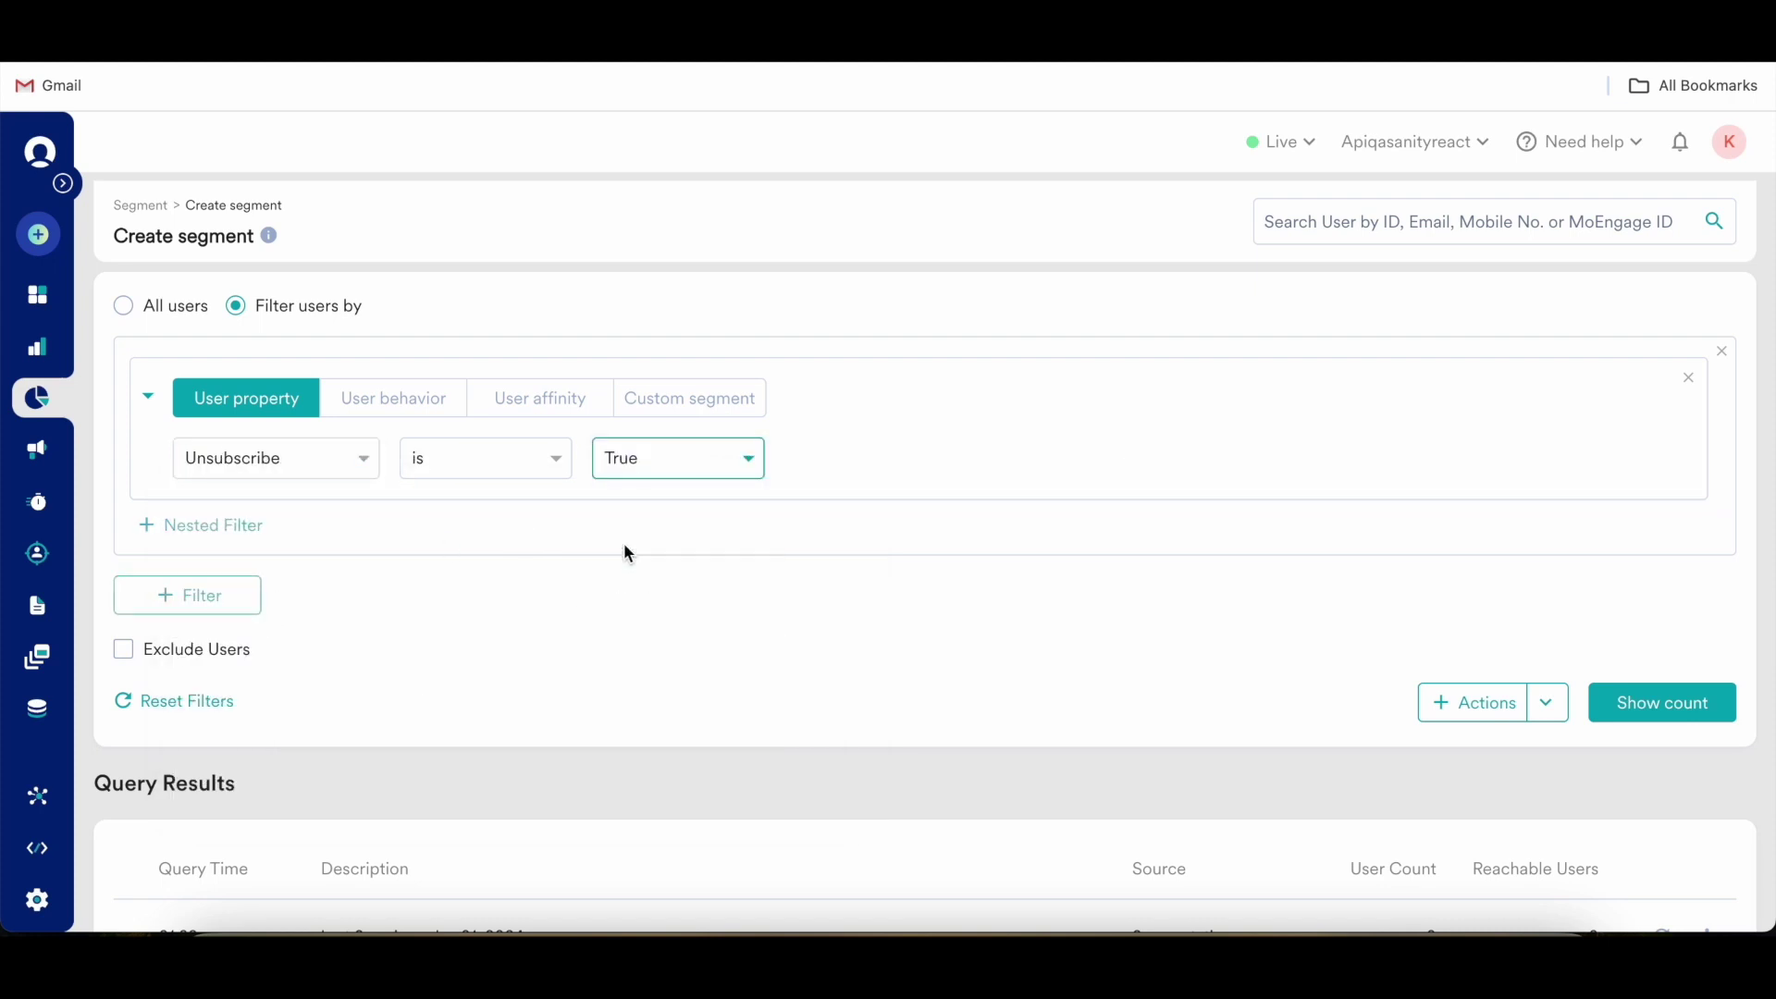
Run the user count for the Unsubscribe is True filter and check its entry in the query results.
left_click(1637, 705)
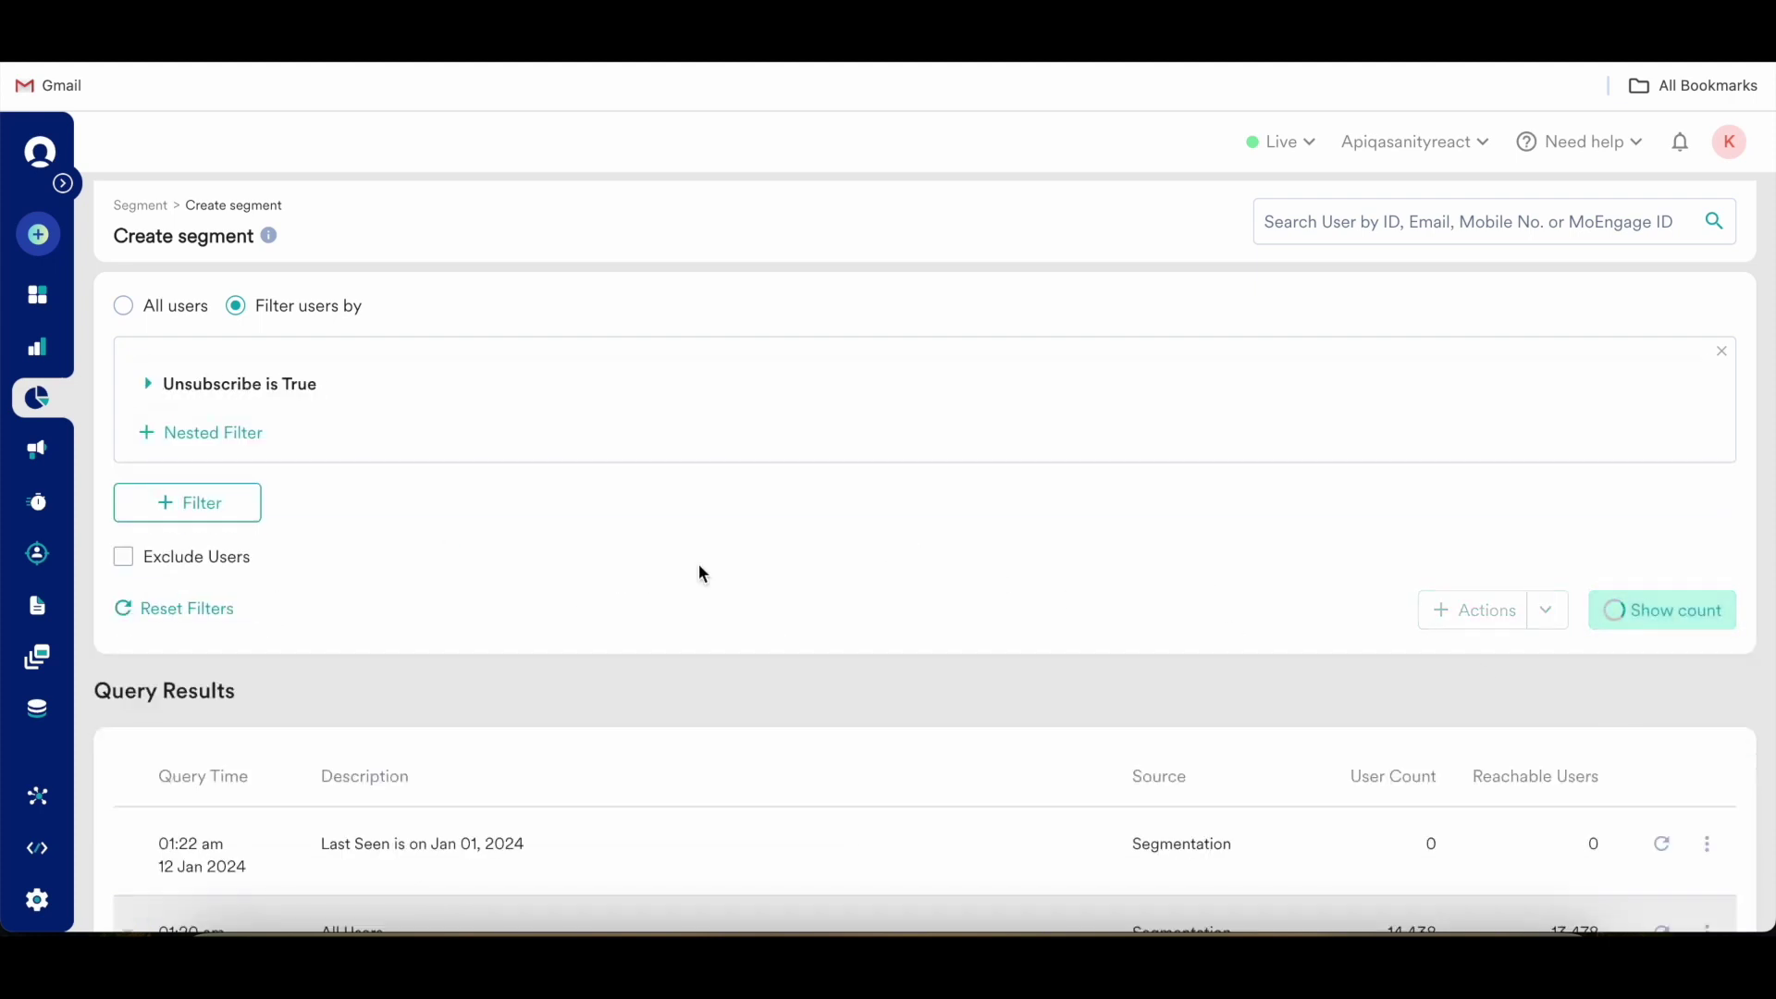
scroll(525, 574, "down", 1)
scroll(521, 563, "down", 6)
scroll(522, 563, "up", 4)
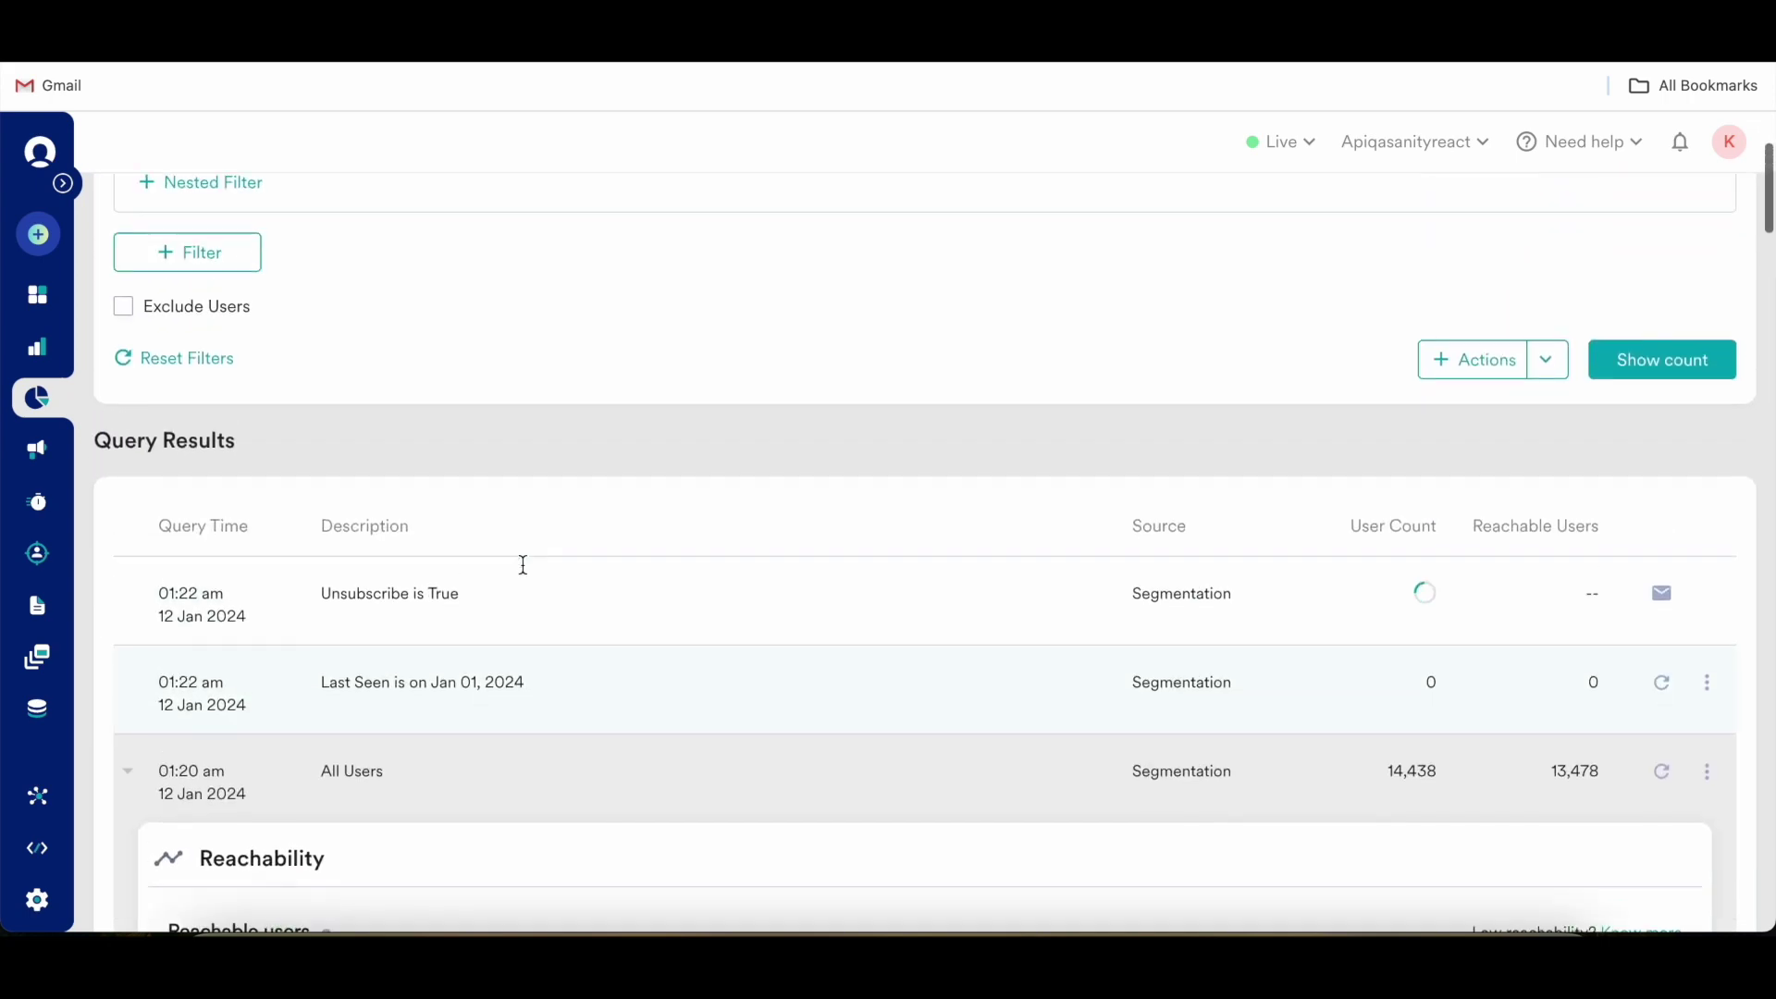
scroll(347, 542, "up", 2)
scroll(347, 542, "down", 2)
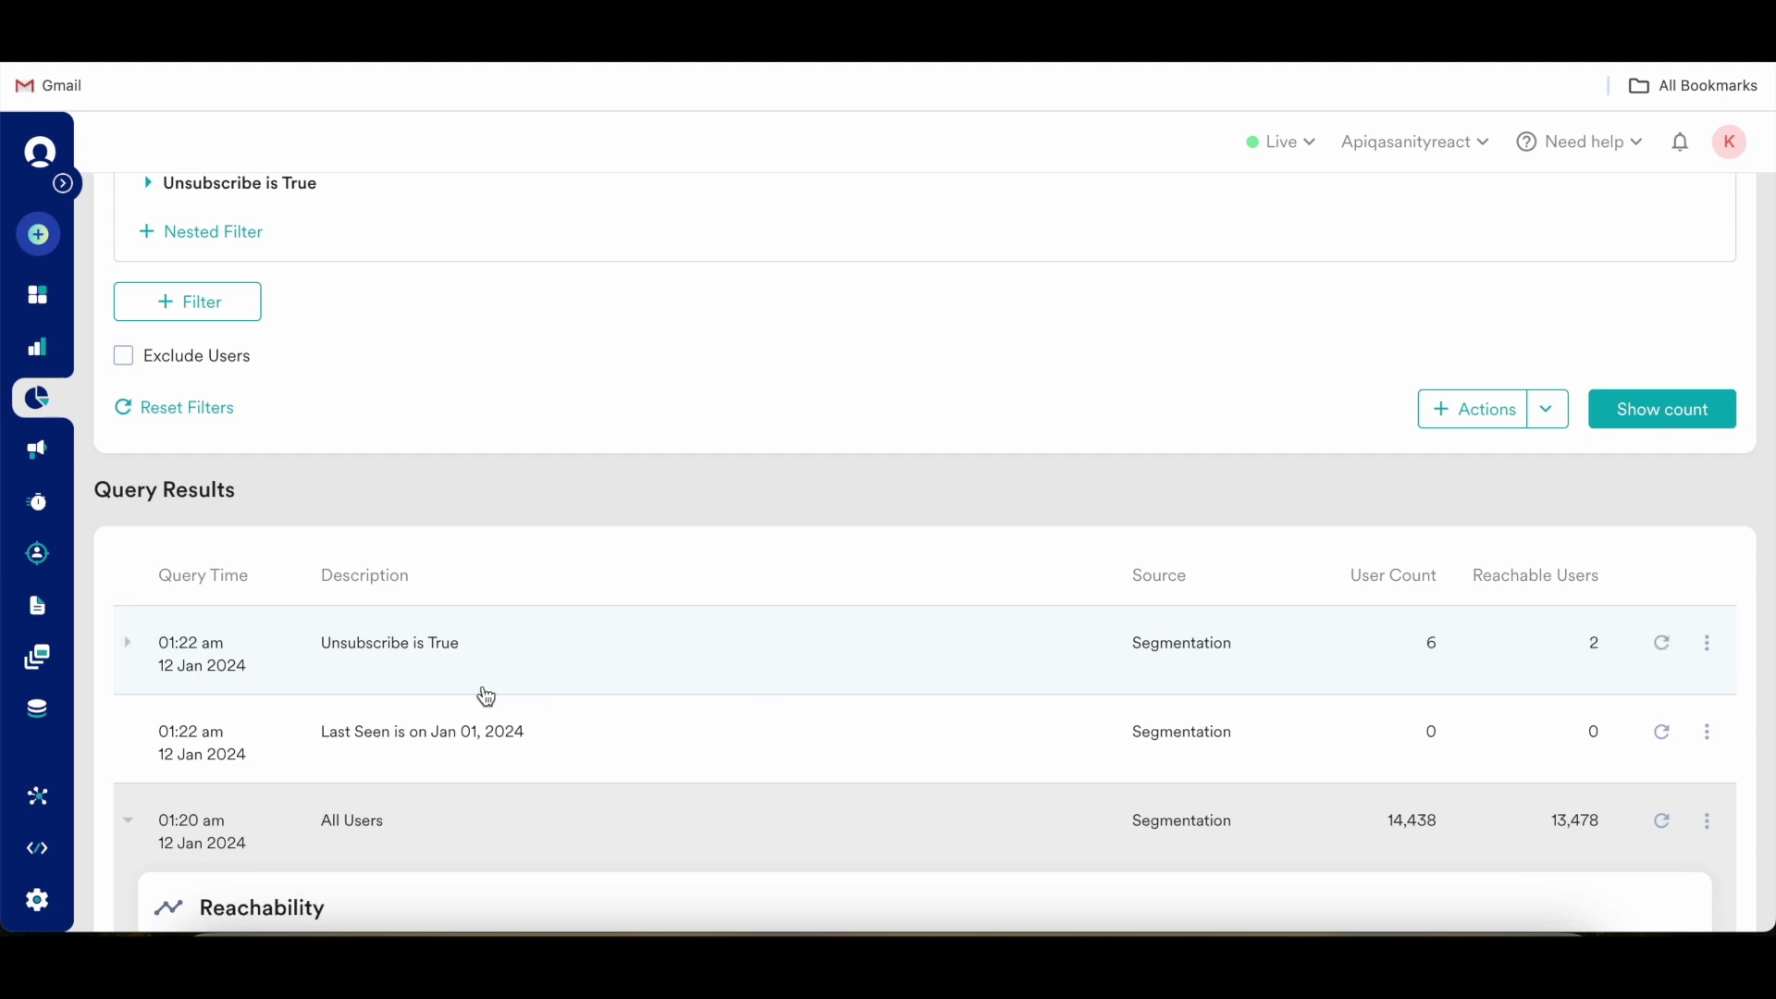
Expand the Unsubscribe is True query result and examine its reachable users and reachability by channel.
left_click(189, 650)
scroll(429, 626, "down", 4)
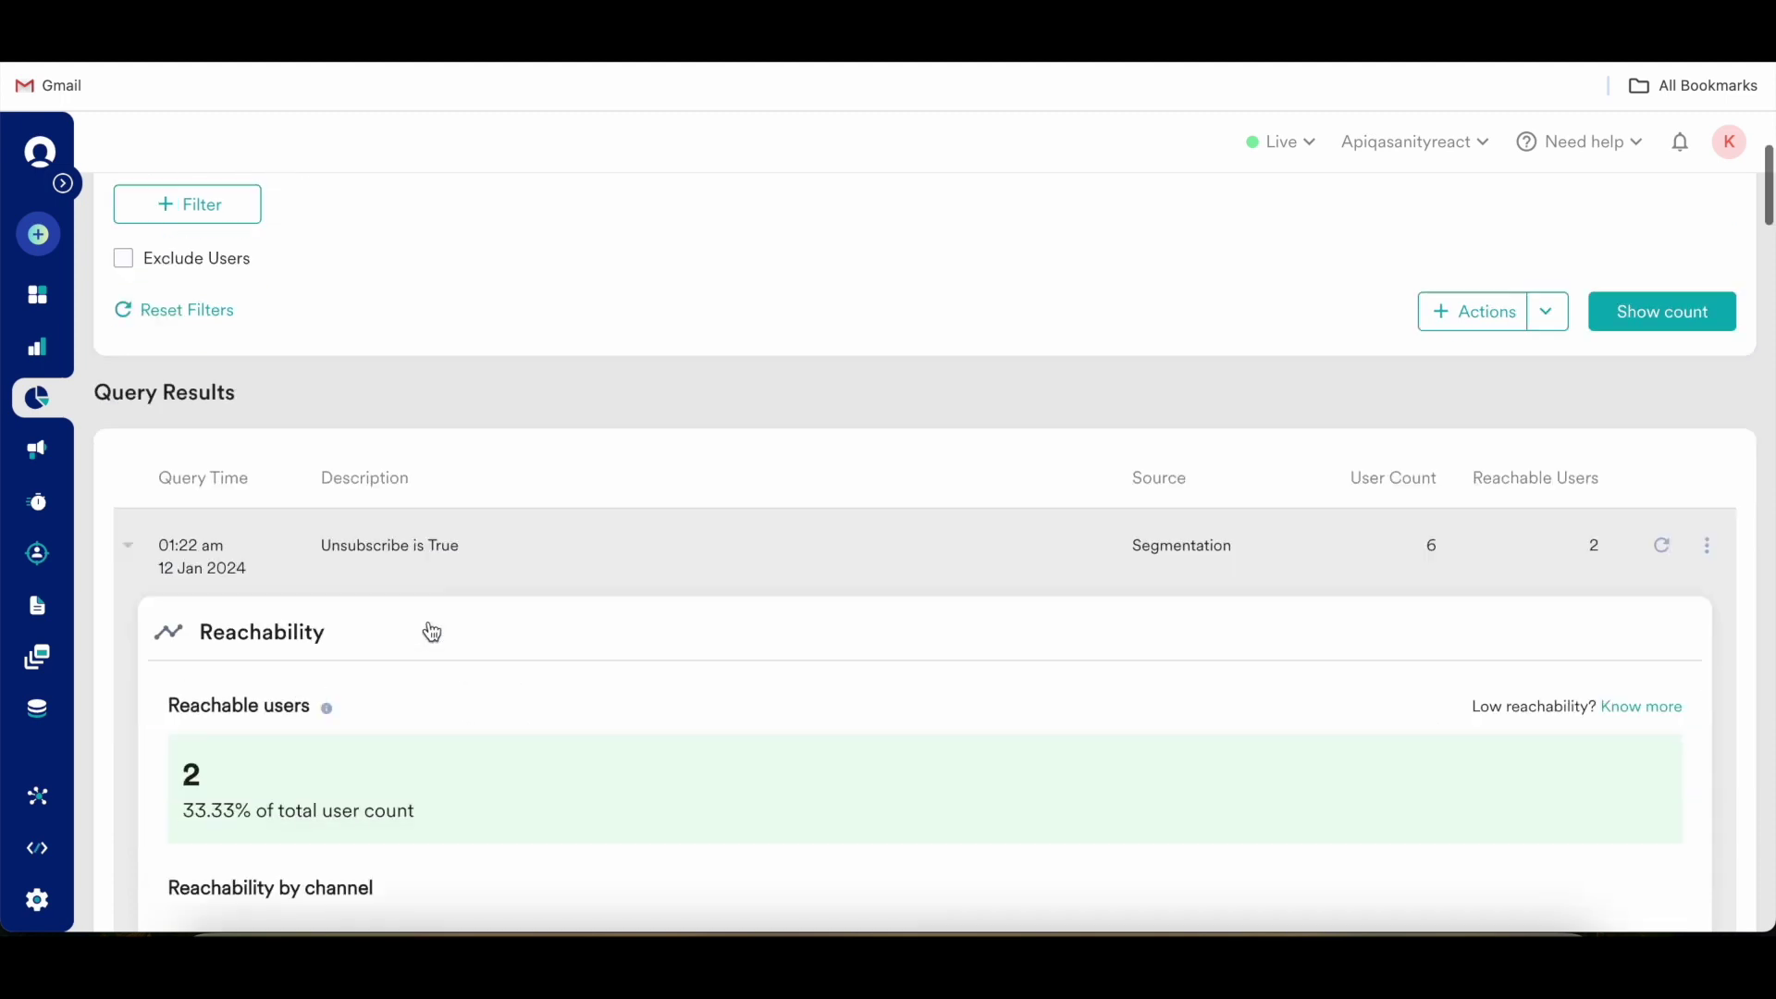
scroll(429, 631, "up", 1)
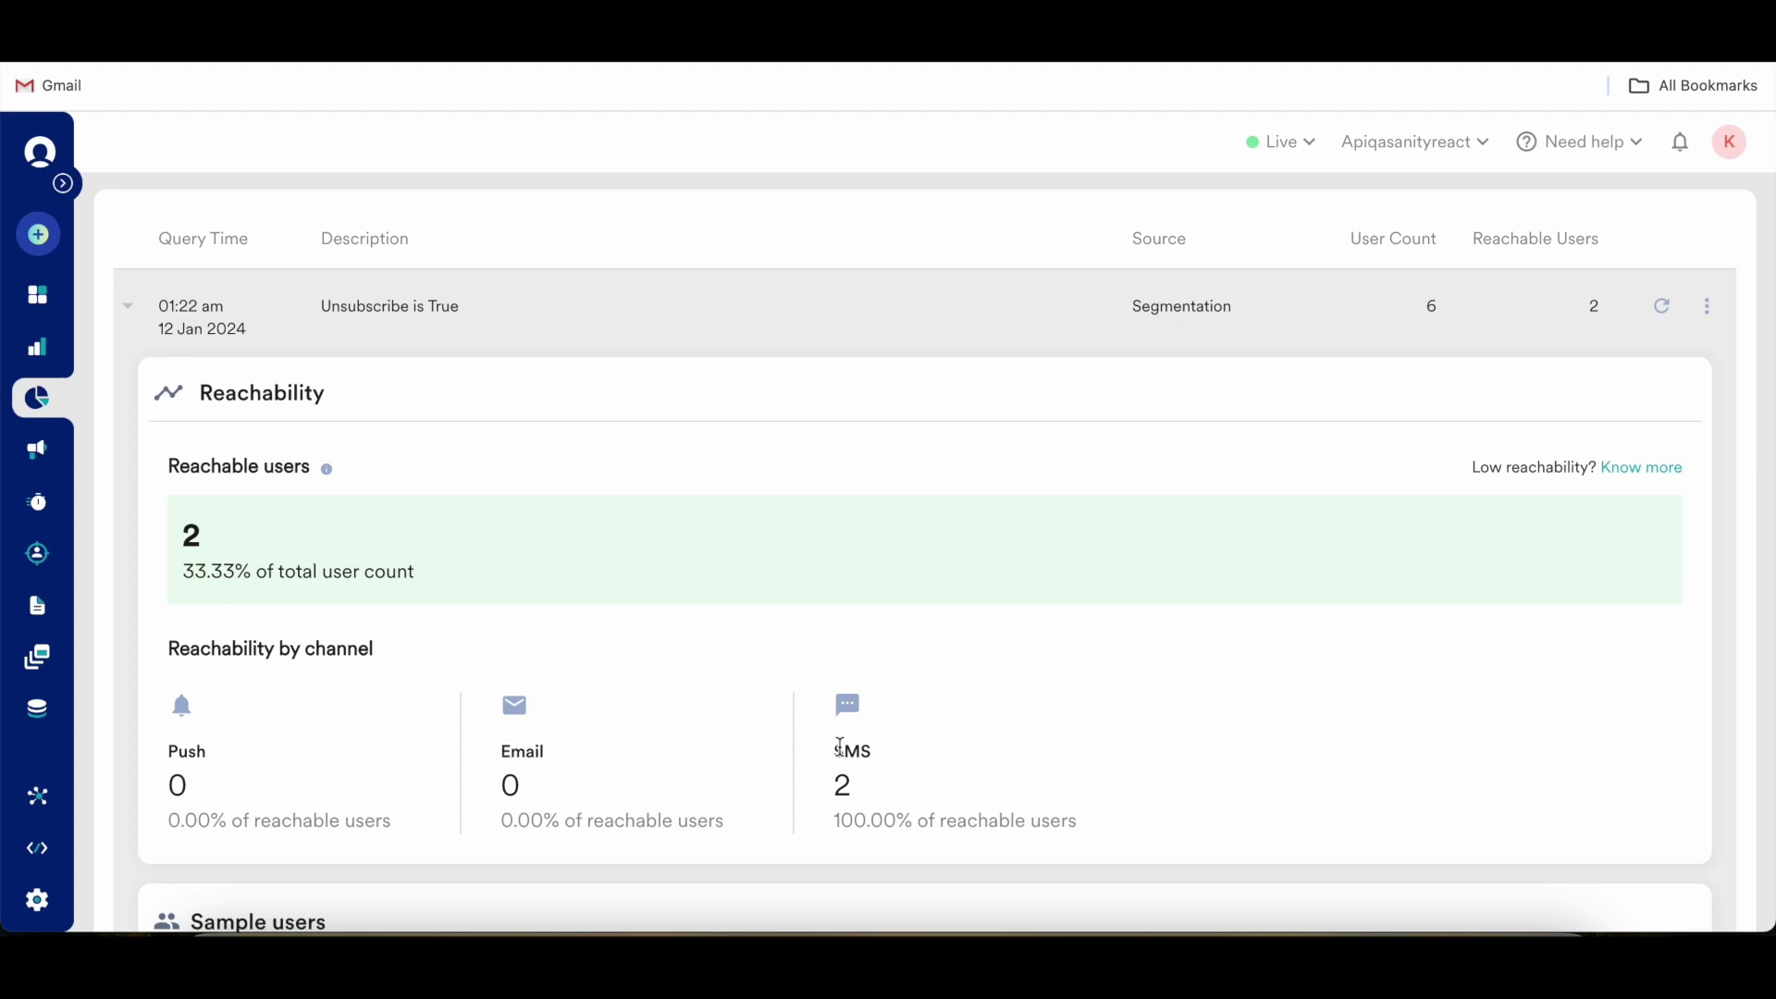
scroll(720, 607, "up", 6)
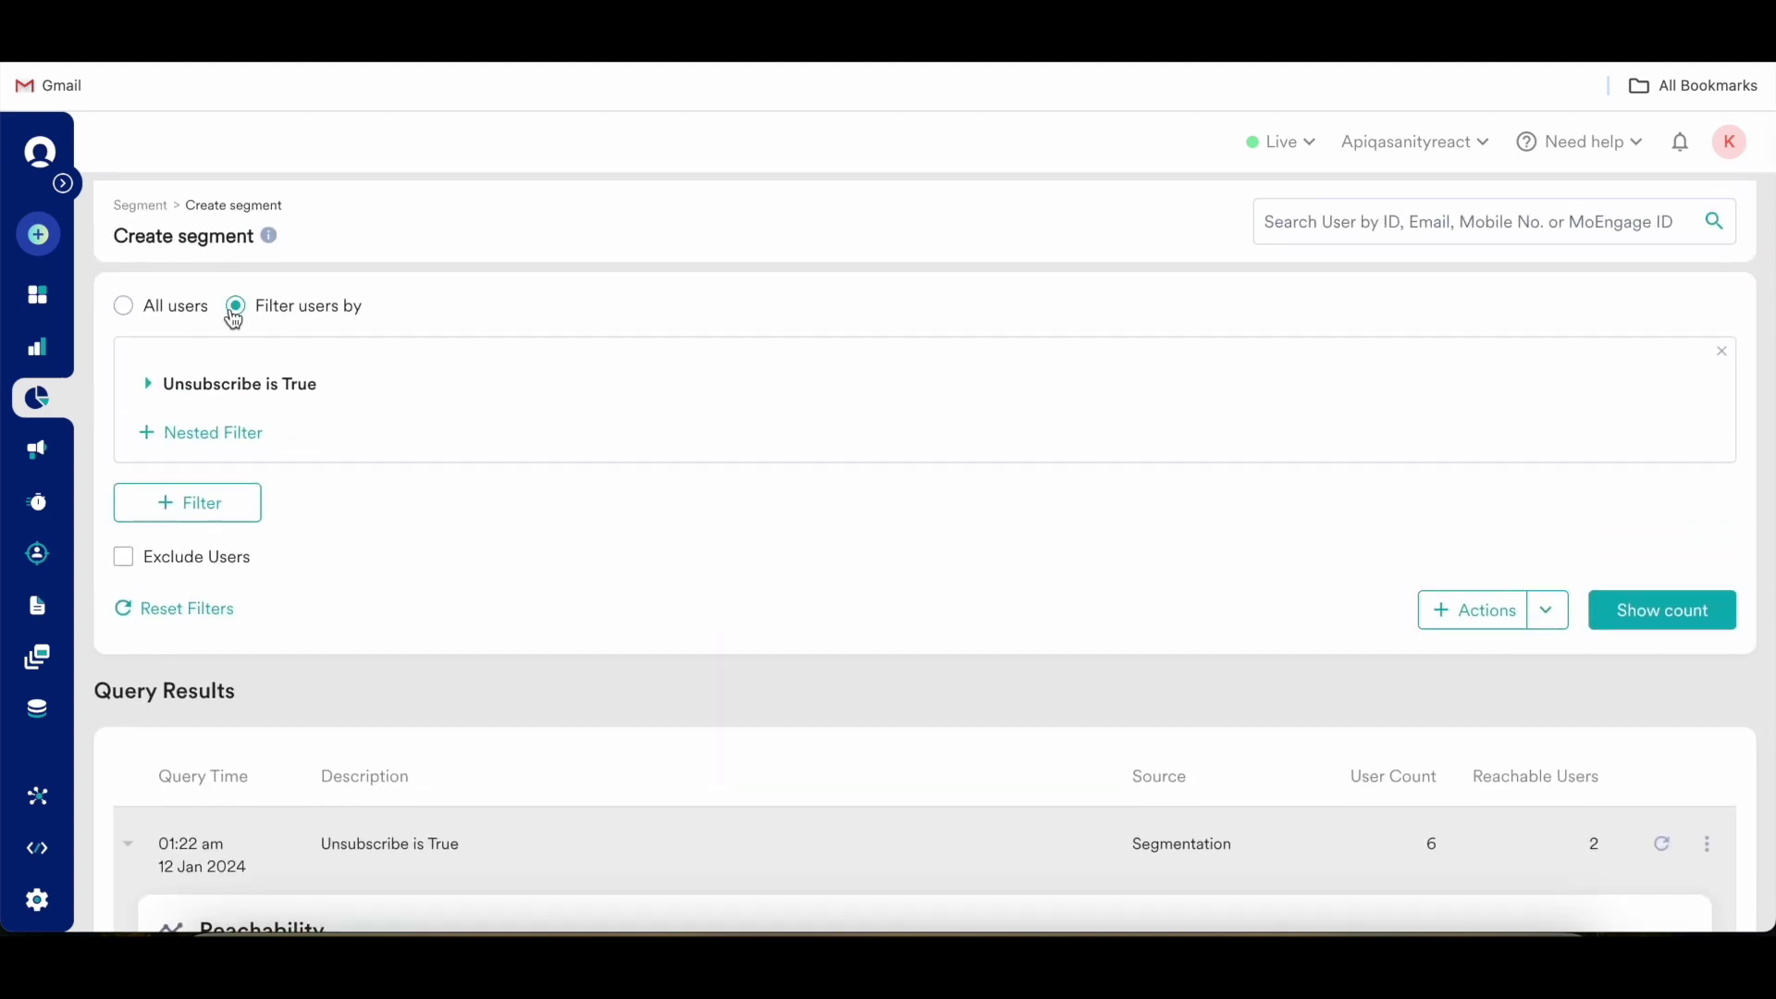
Reopen the filter, switch it to user behavior and choose the App/Site Opened event under Has Executed.
left_click(141, 383)
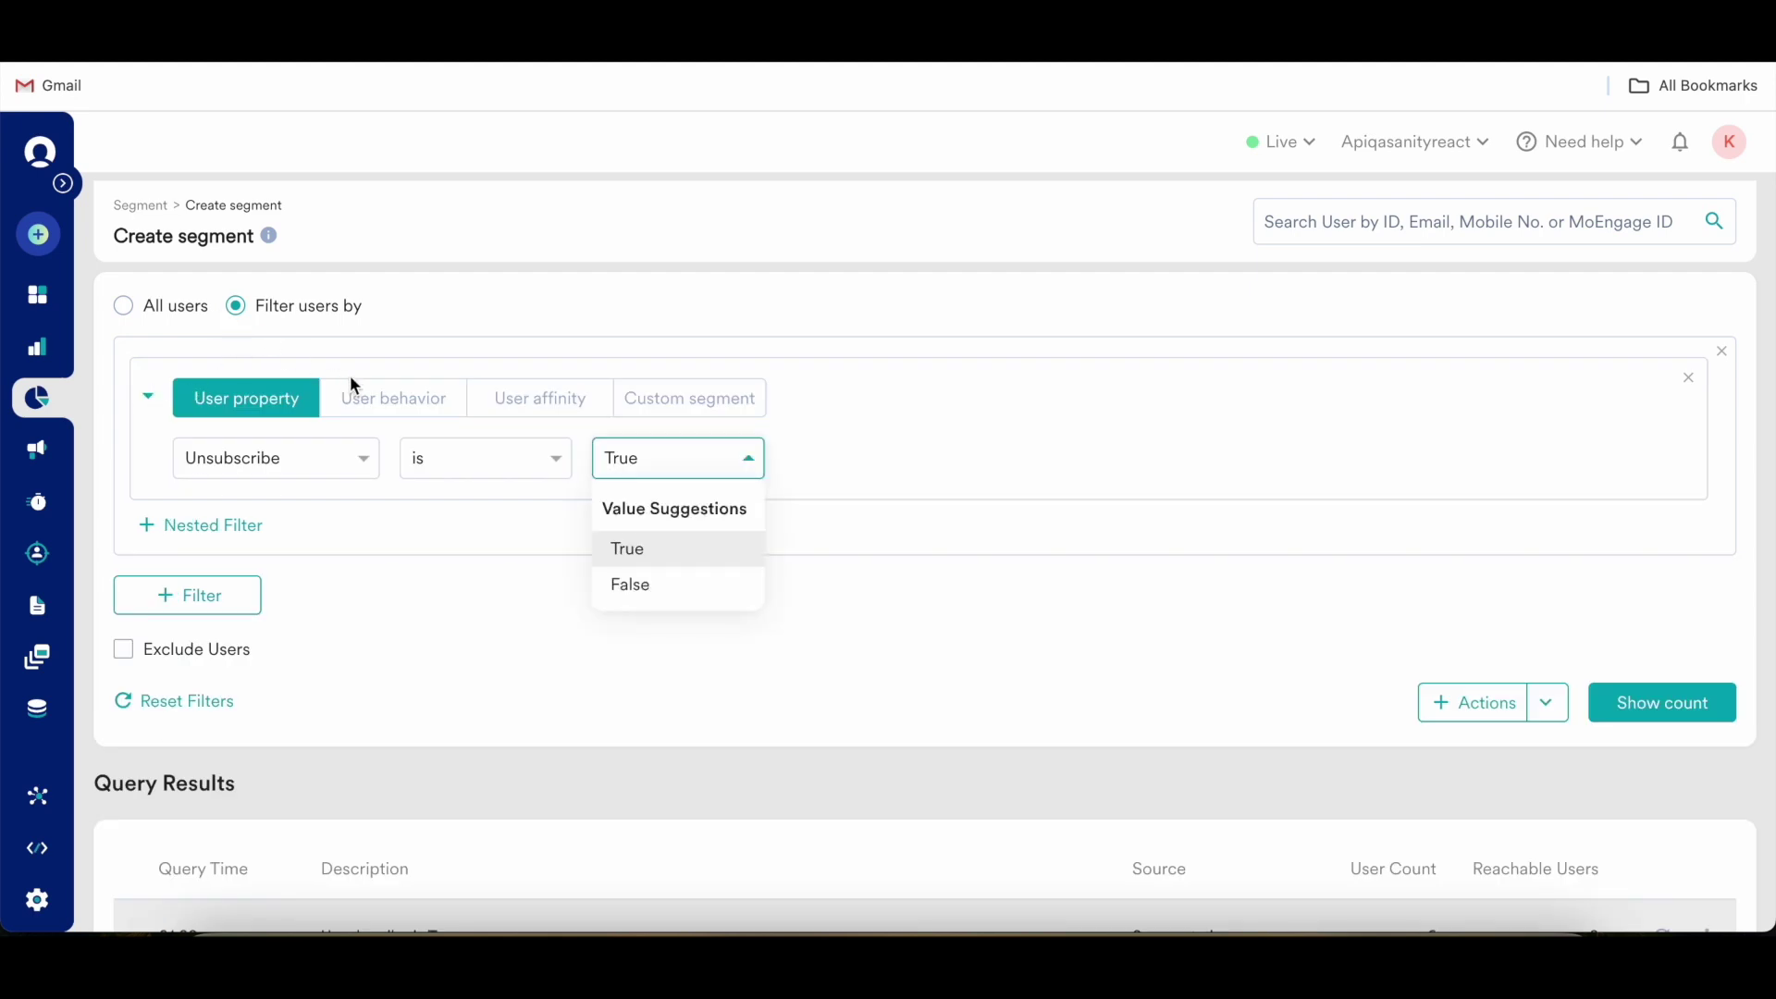
left_click(385, 402)
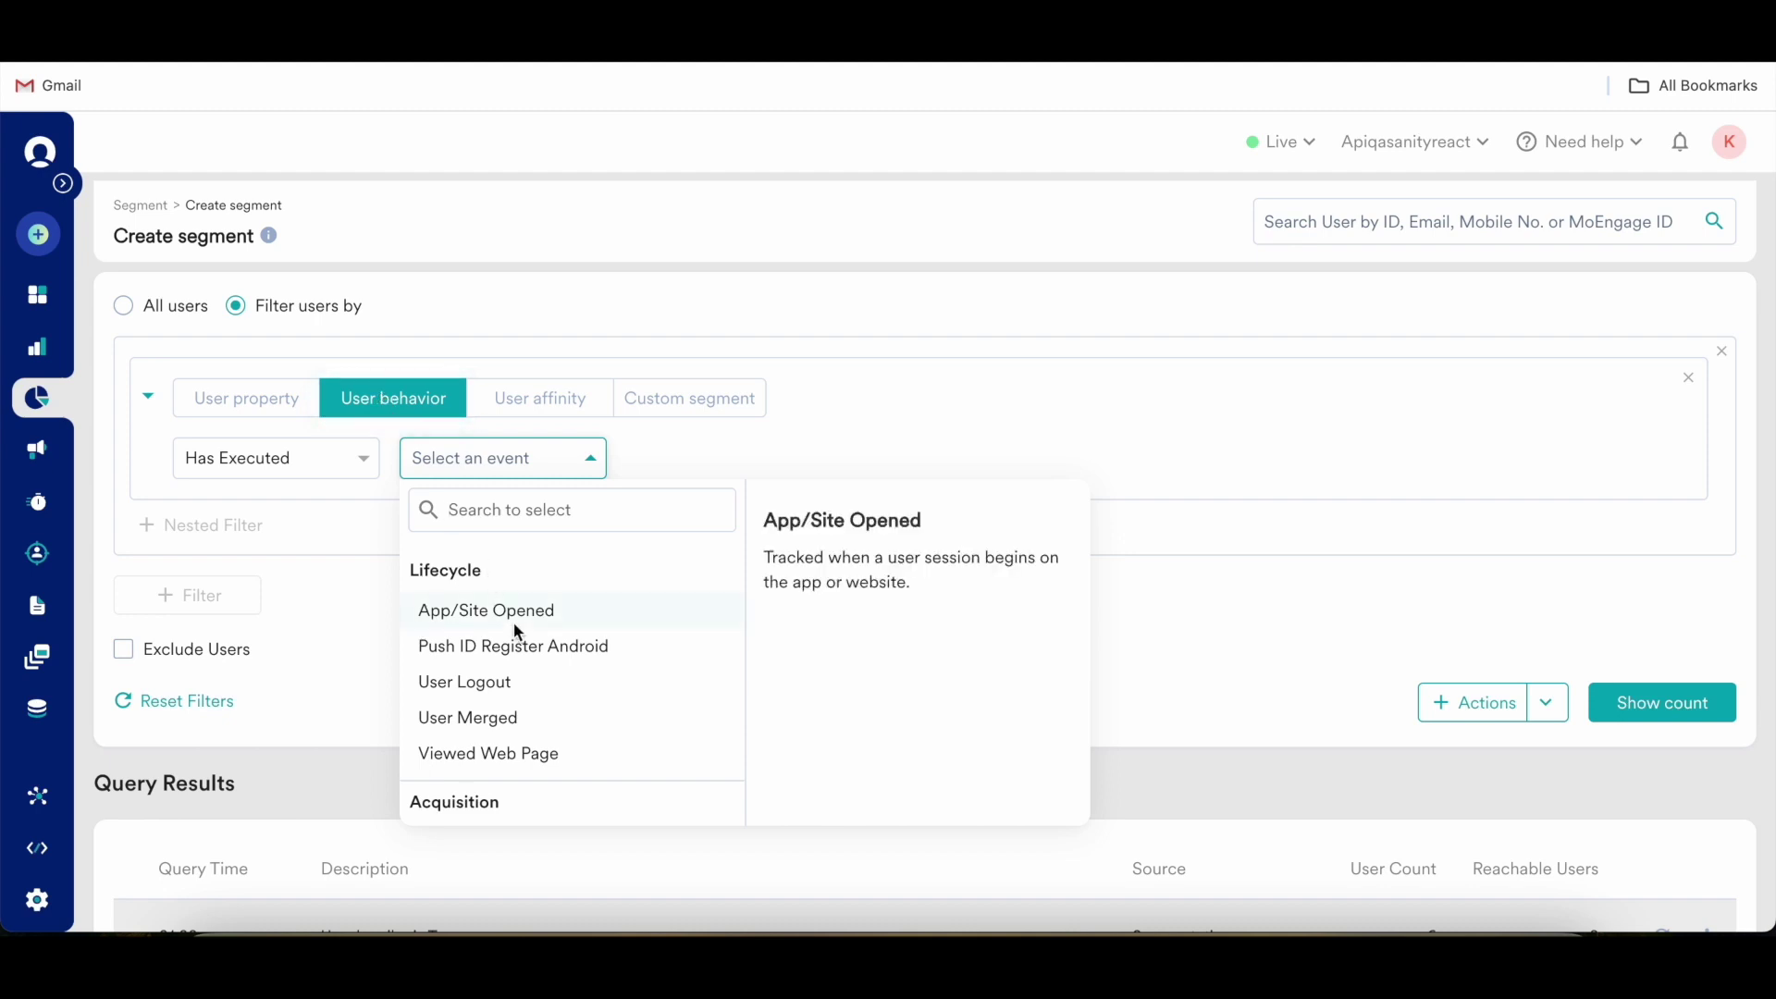
scroll(517, 627, "down", 3)
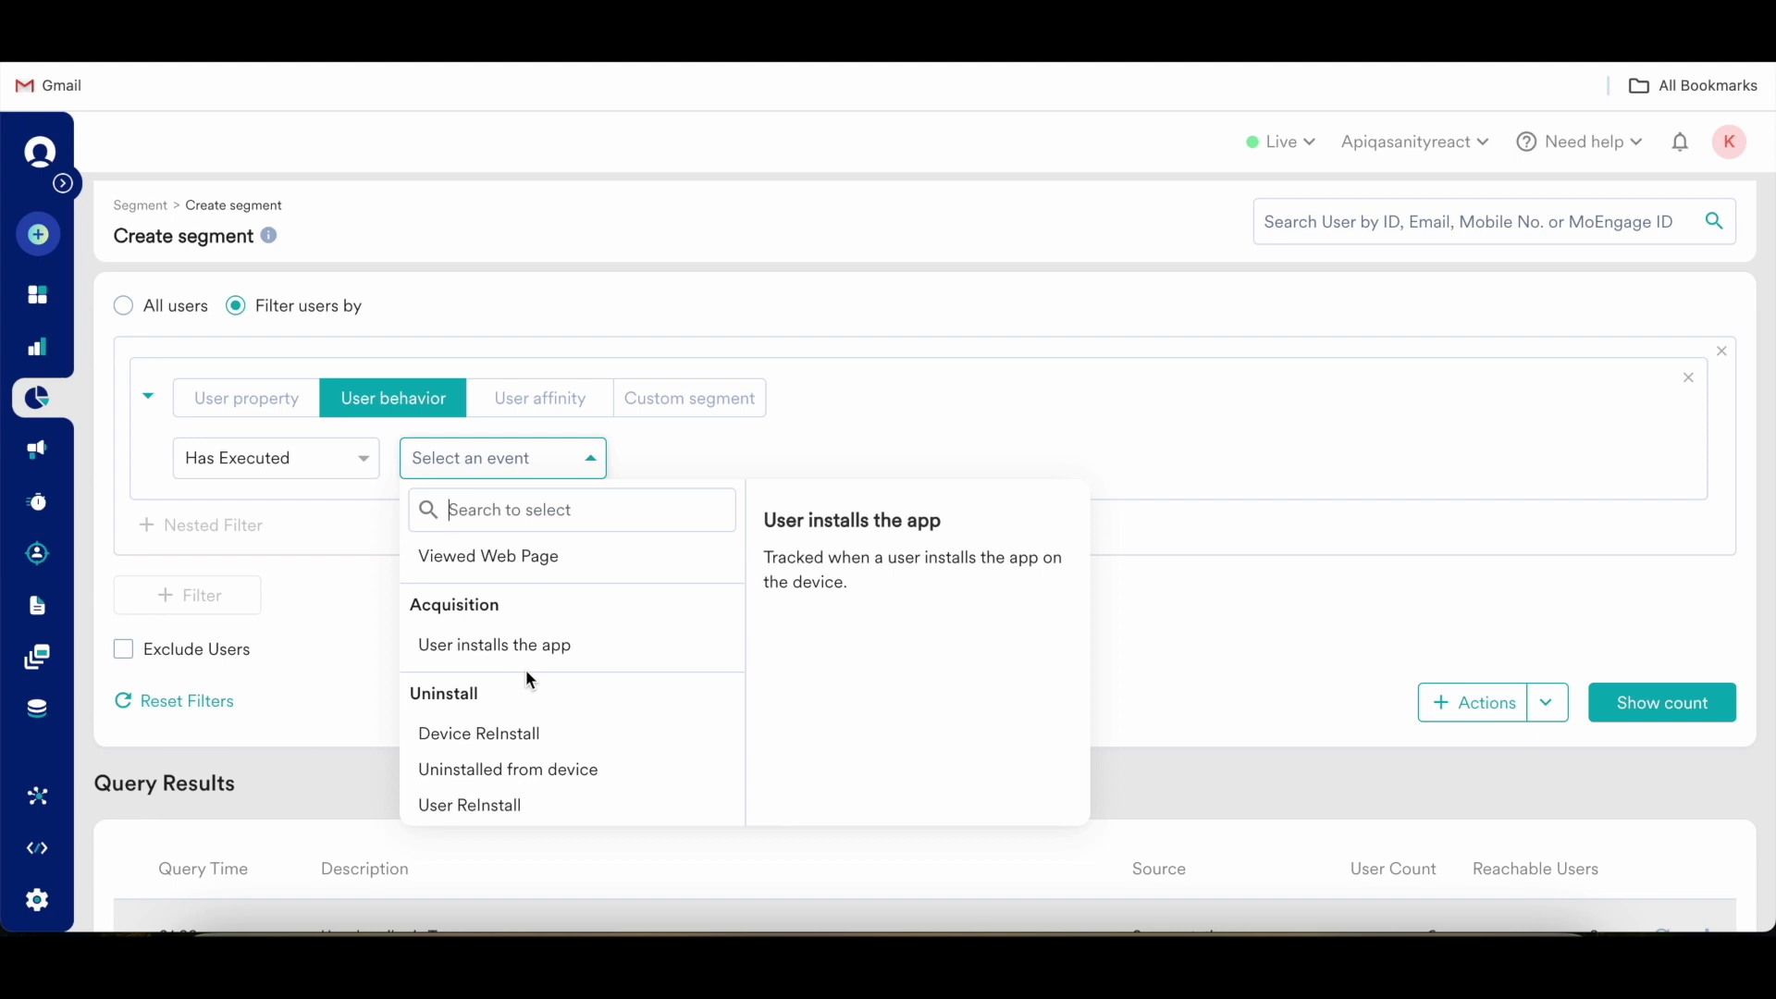
scroll(490, 571, "up", 2)
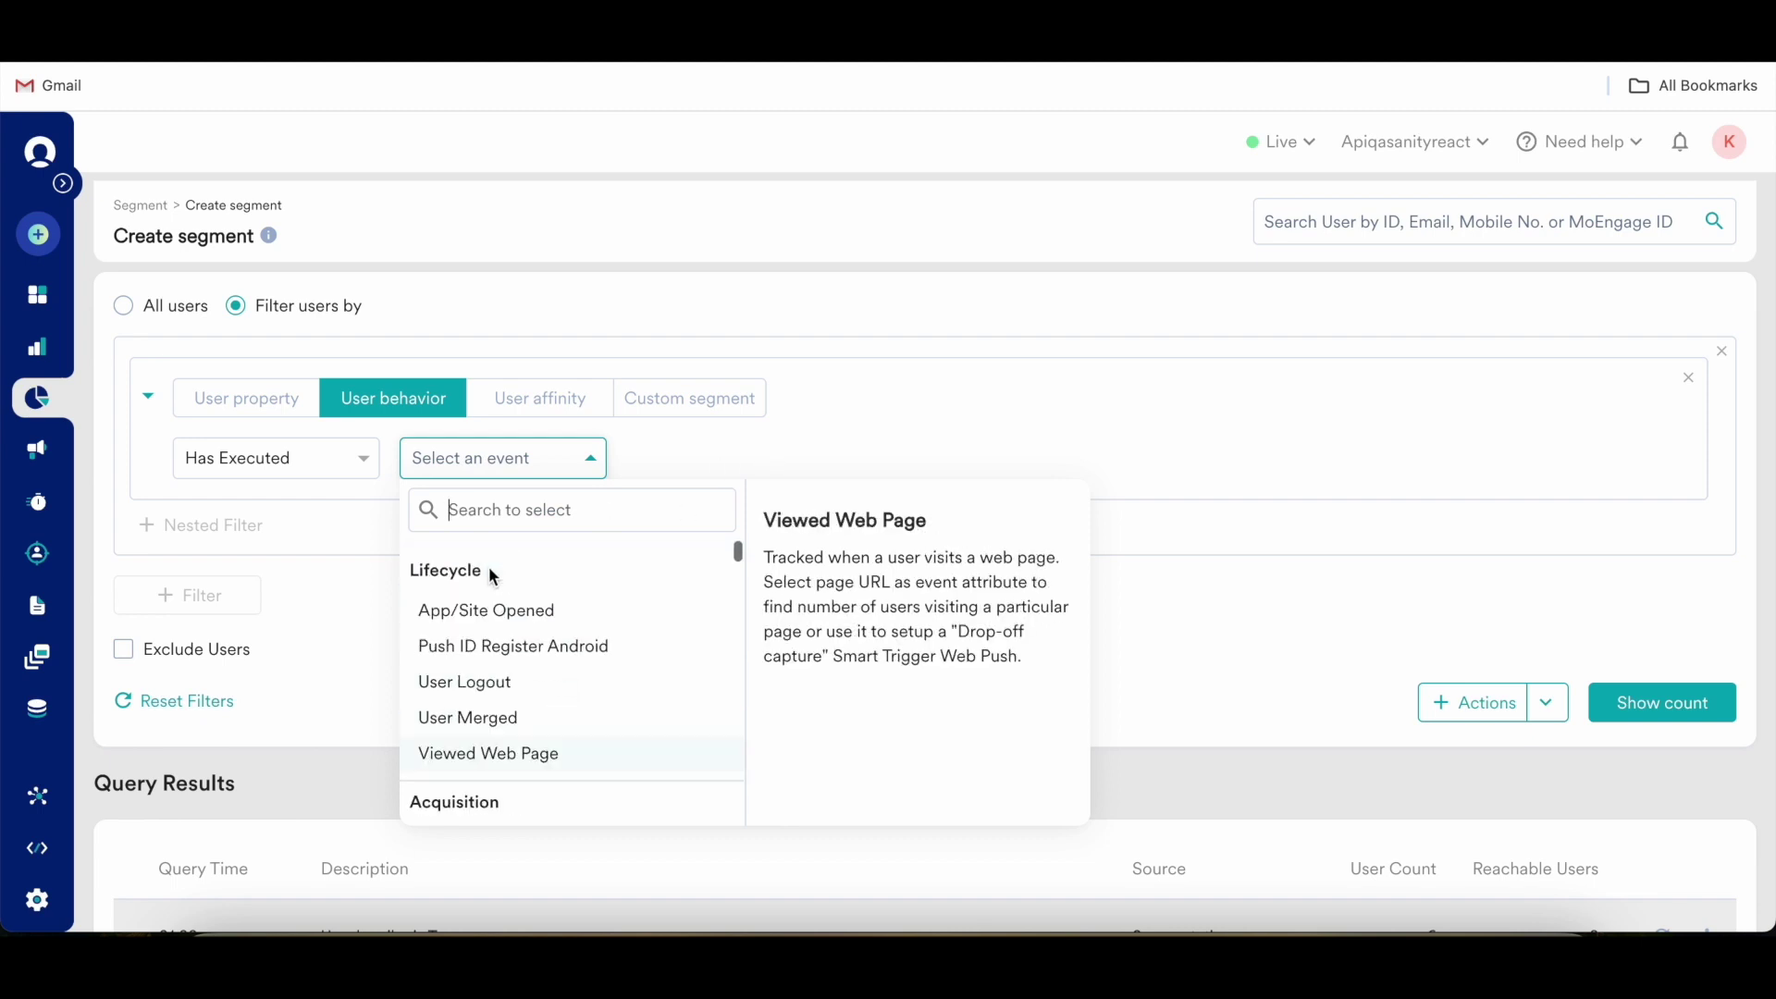
left_click(492, 611)
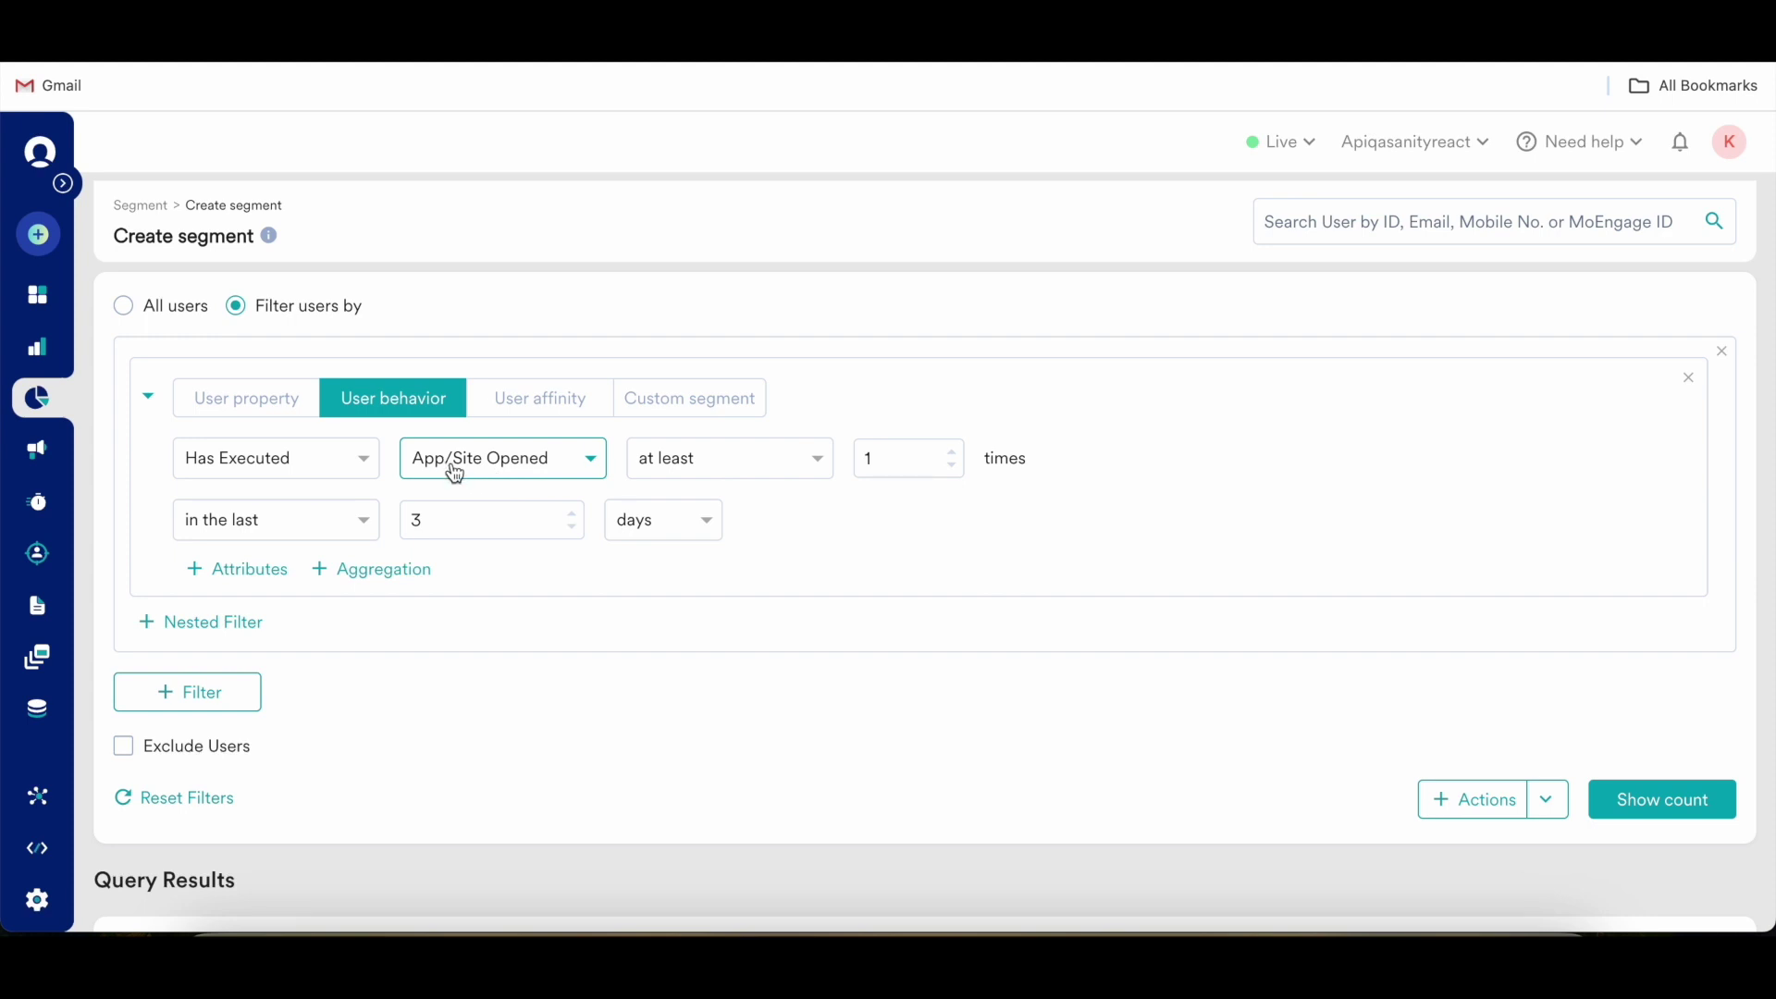
Add an attribute condition to the App/Site Opened event and browse the available attributes without choosing one.
left_click(256, 569)
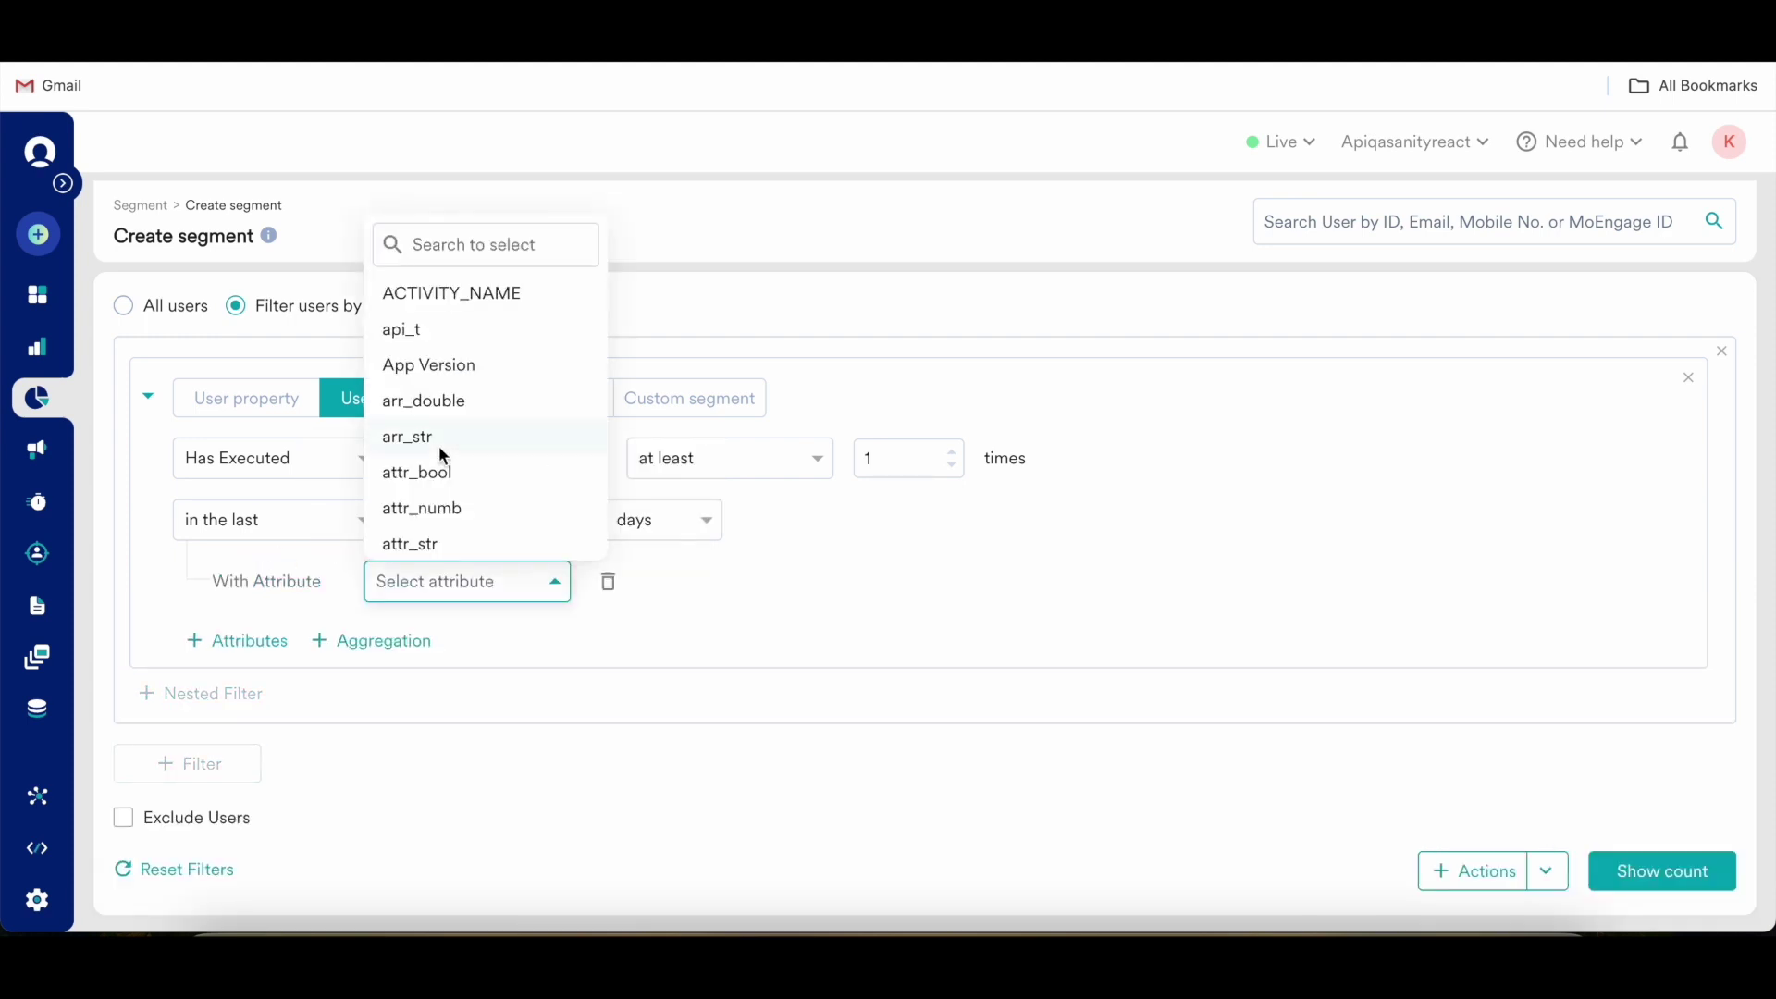
scroll(438, 446, "down", 1)
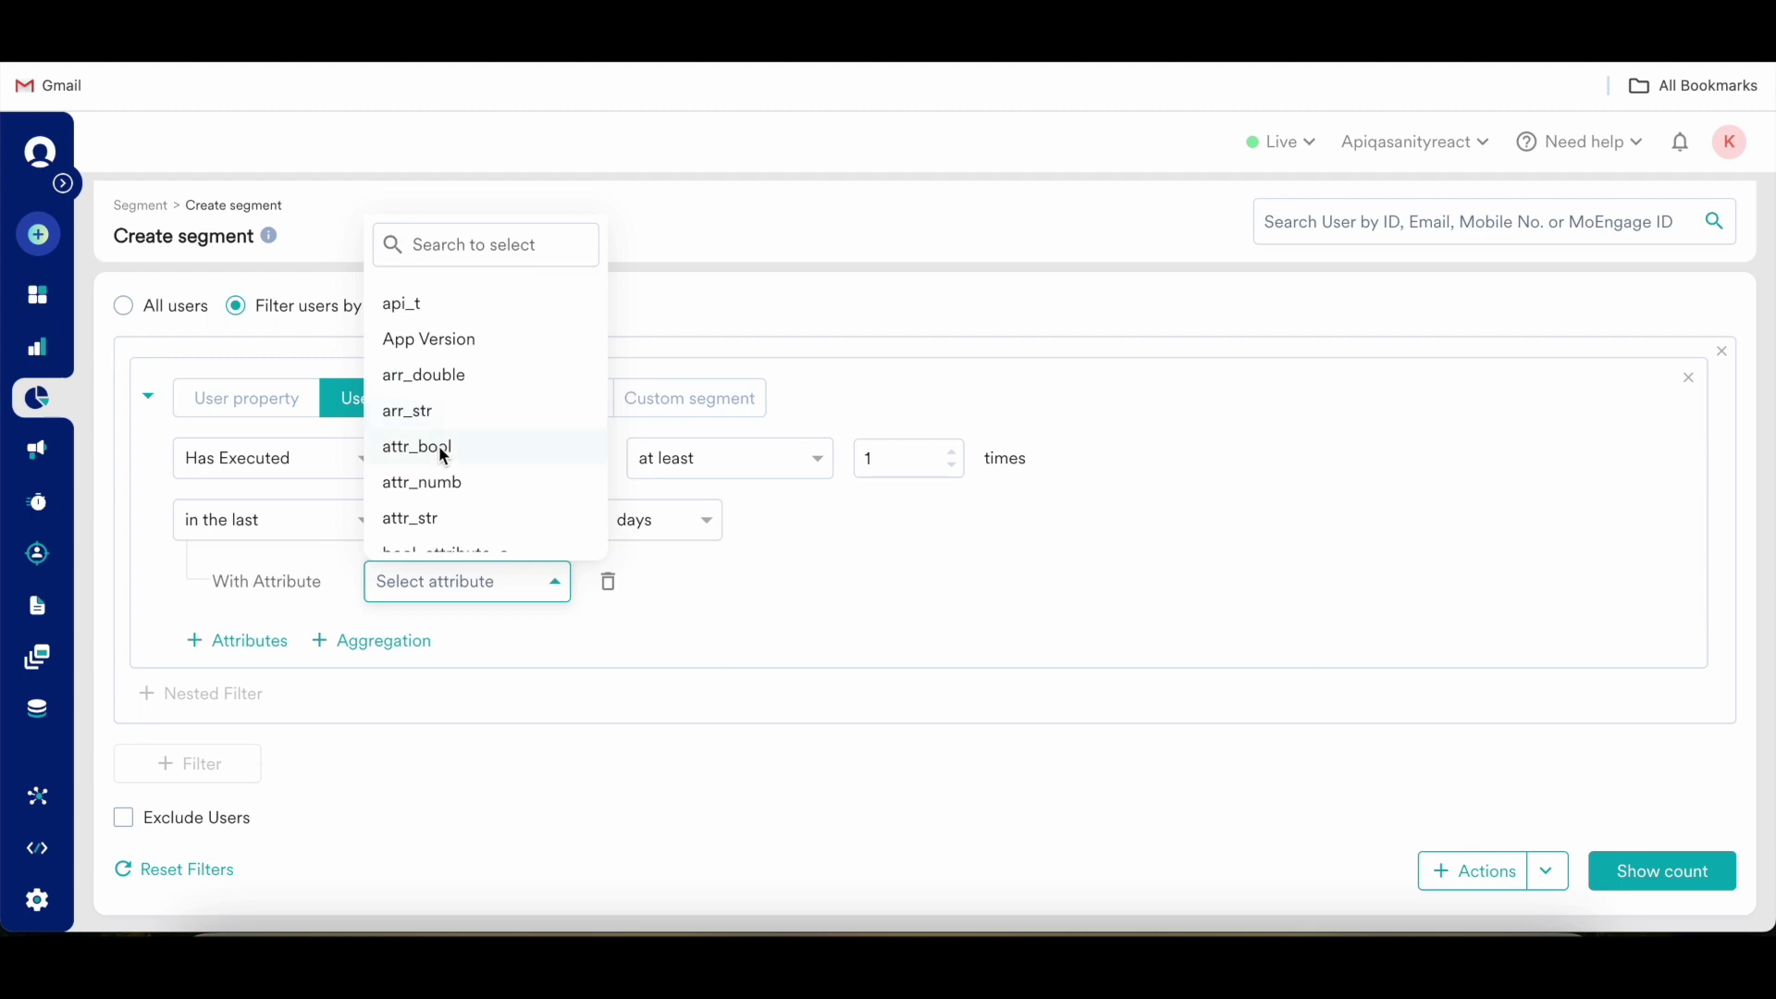
scroll(443, 456, "down", 1)
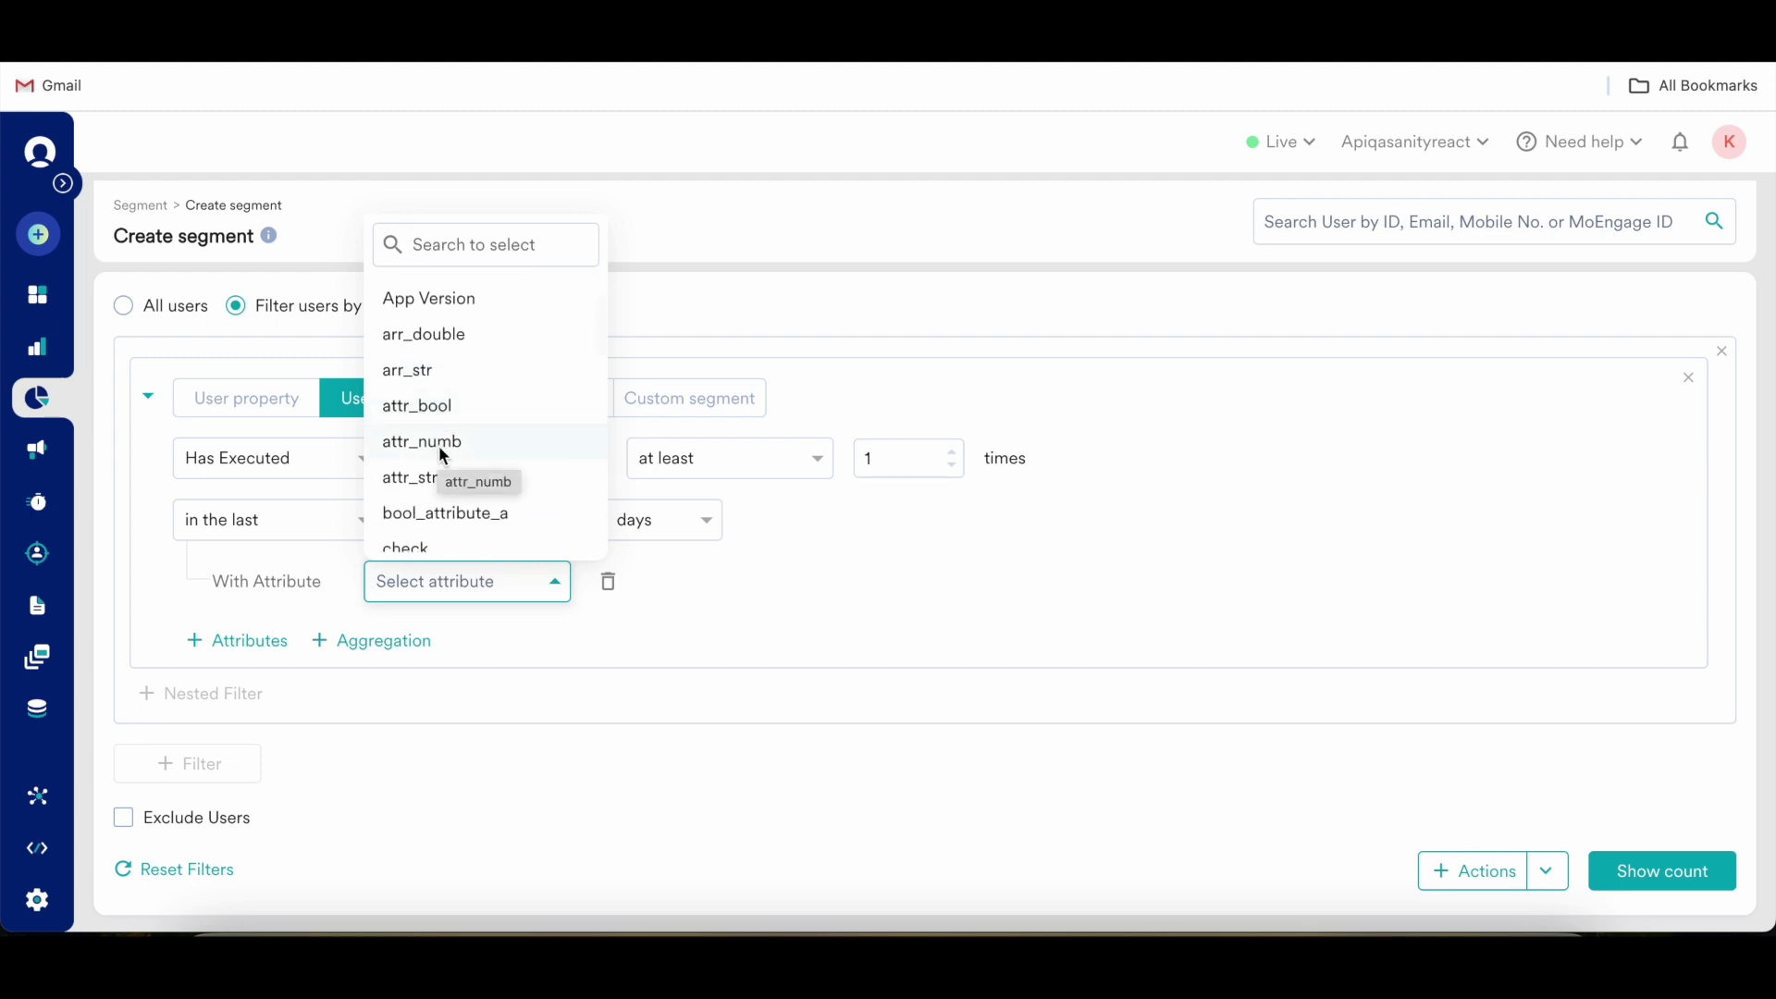
scroll(442, 455, "down", 2)
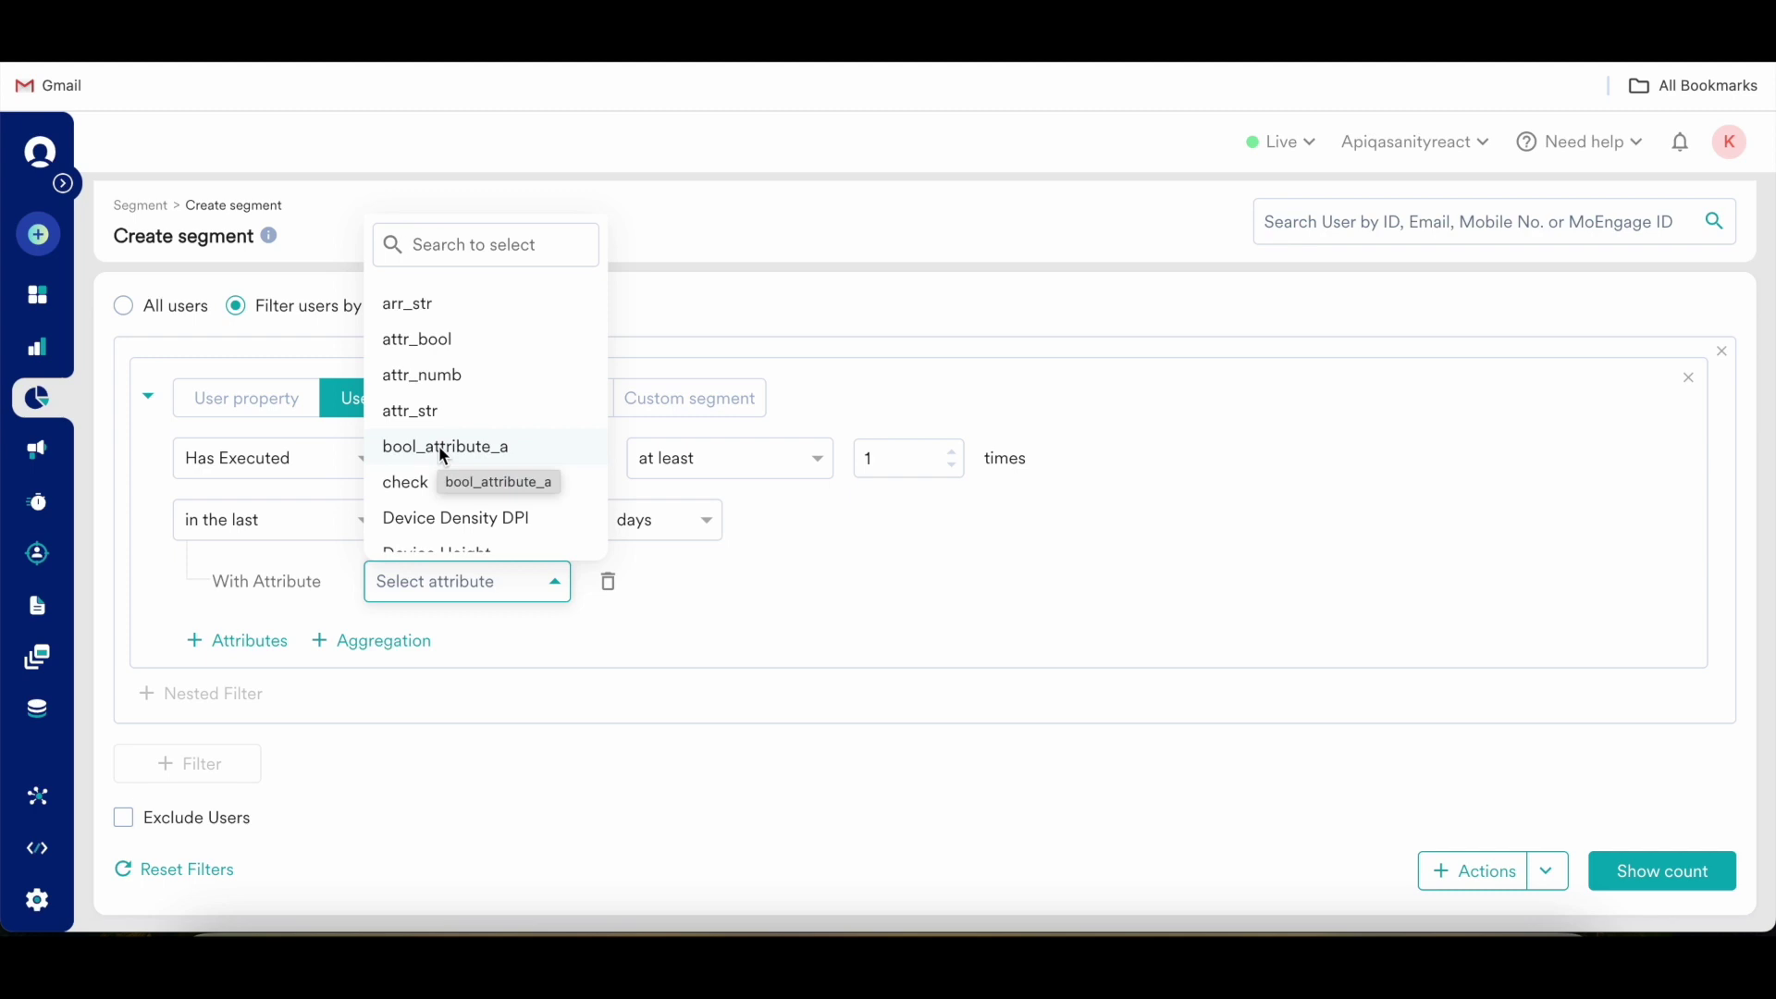
left_click(670, 645)
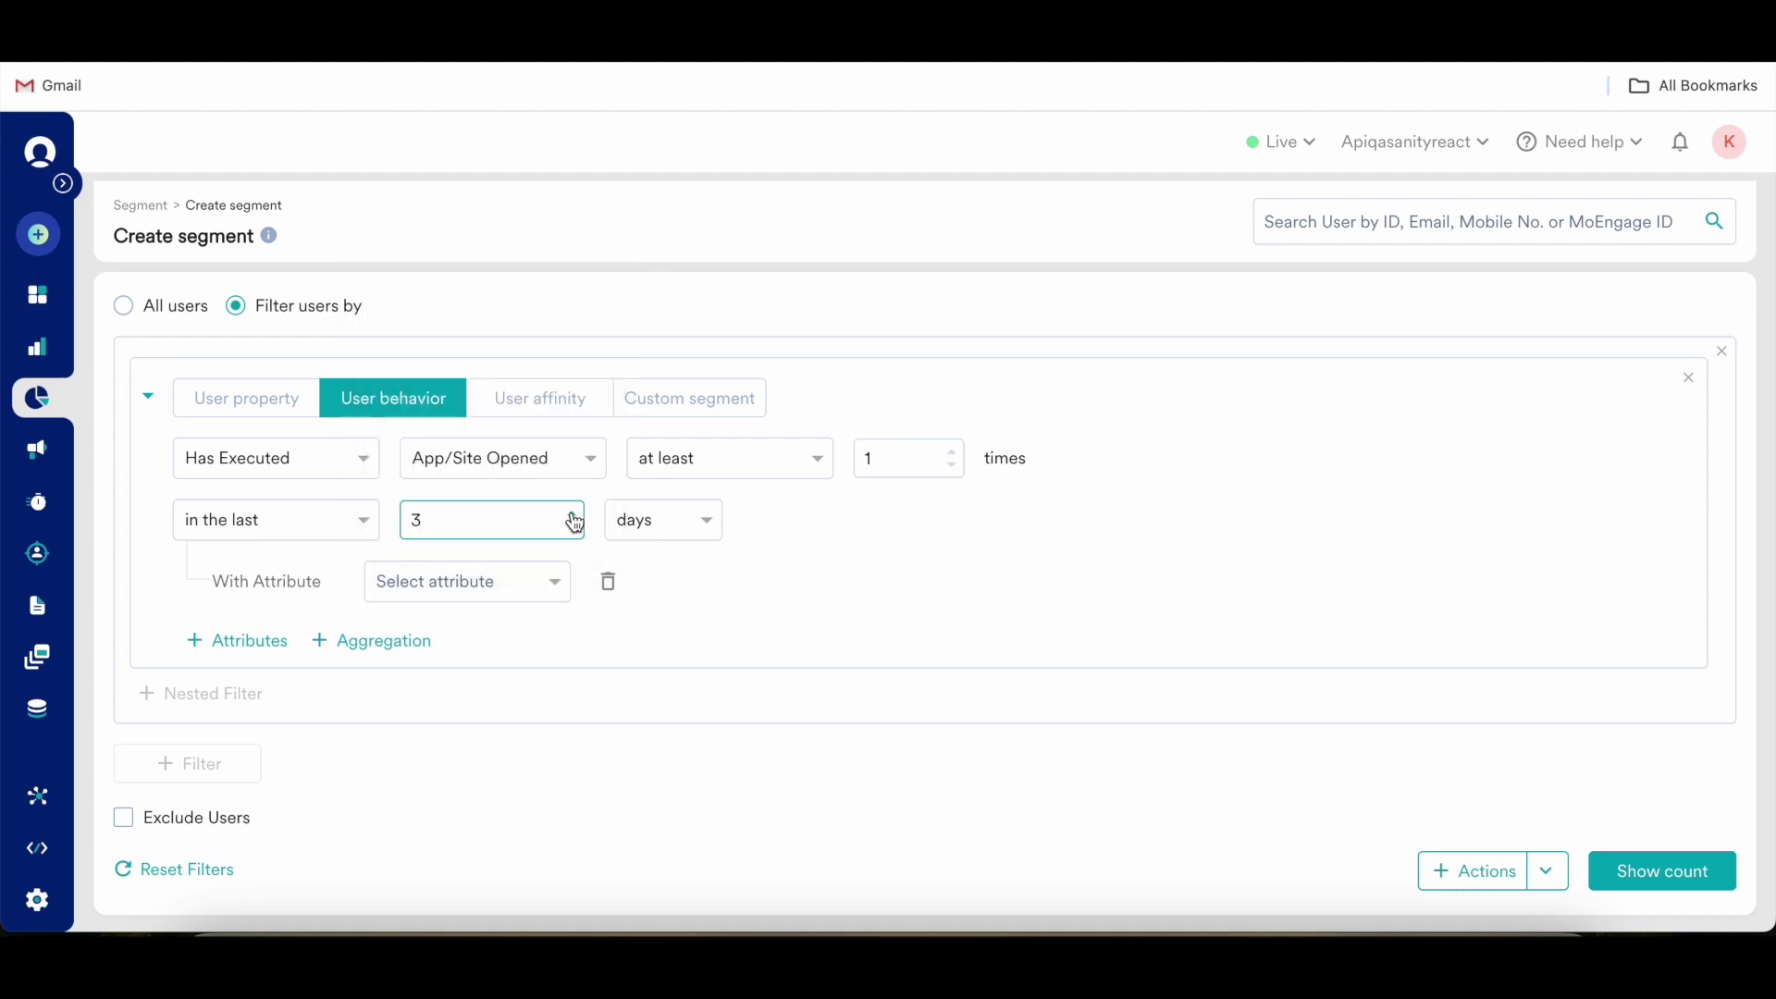
Search the events for product and change the executed event to product purchased.
left_click(519, 465)
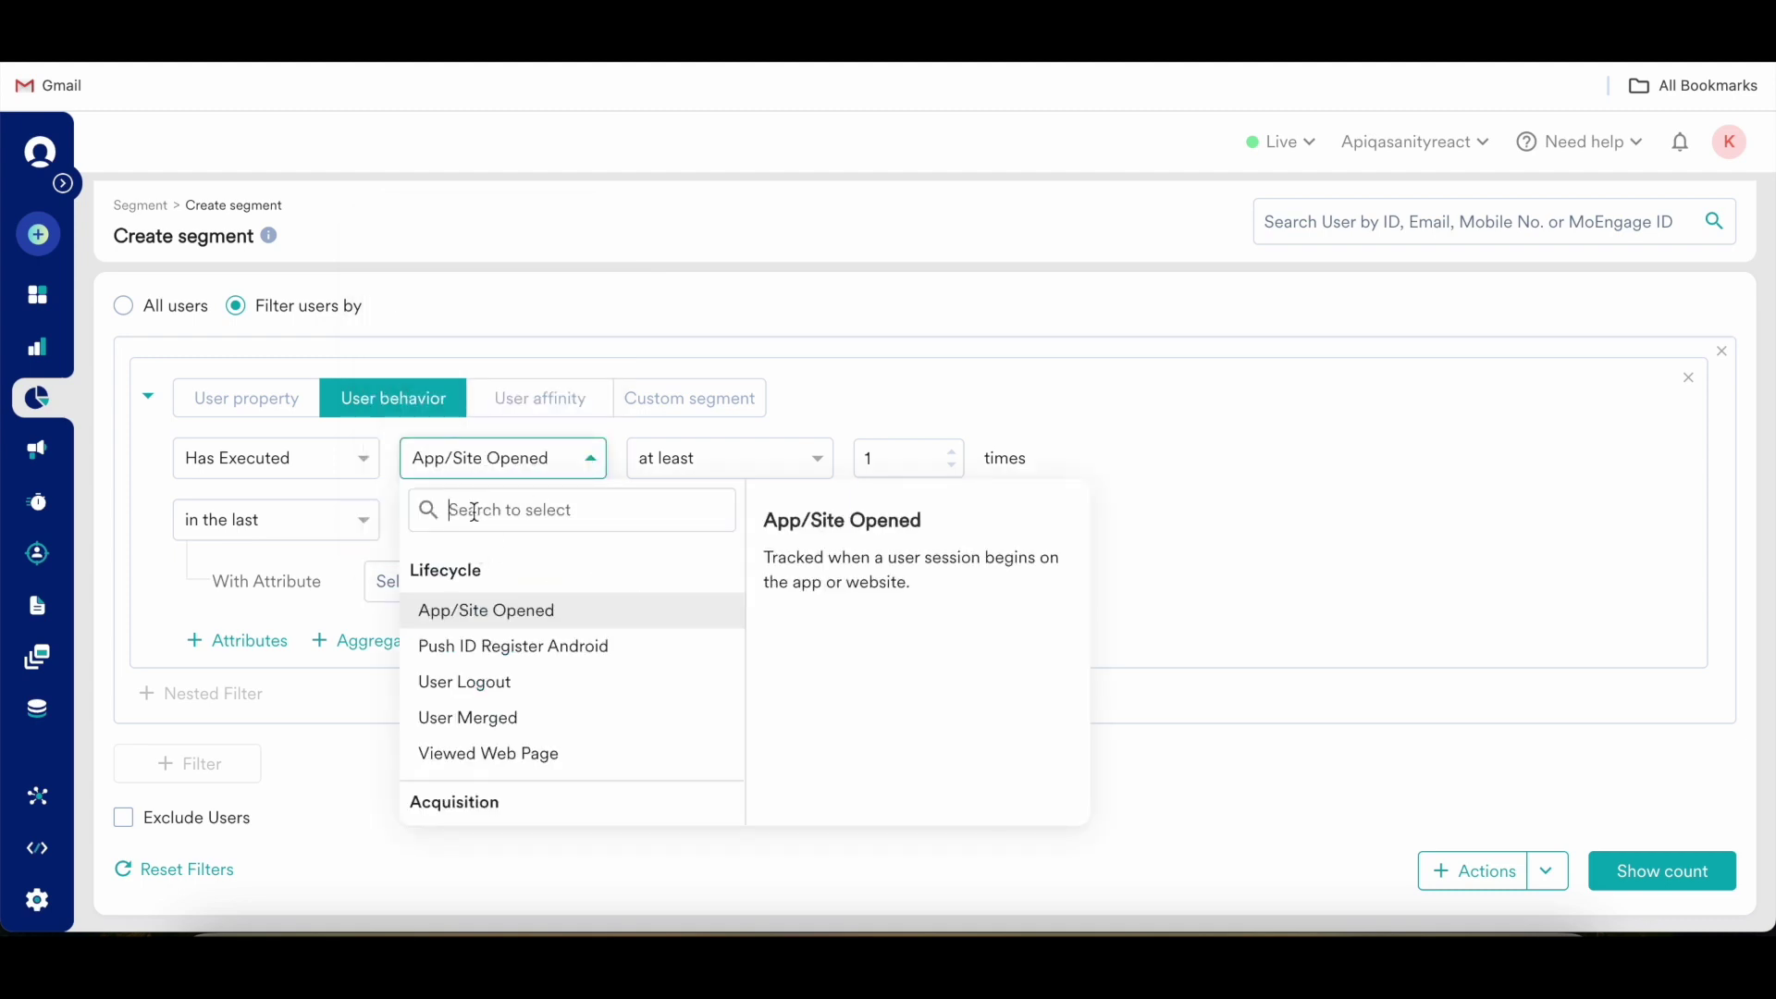
type("product")
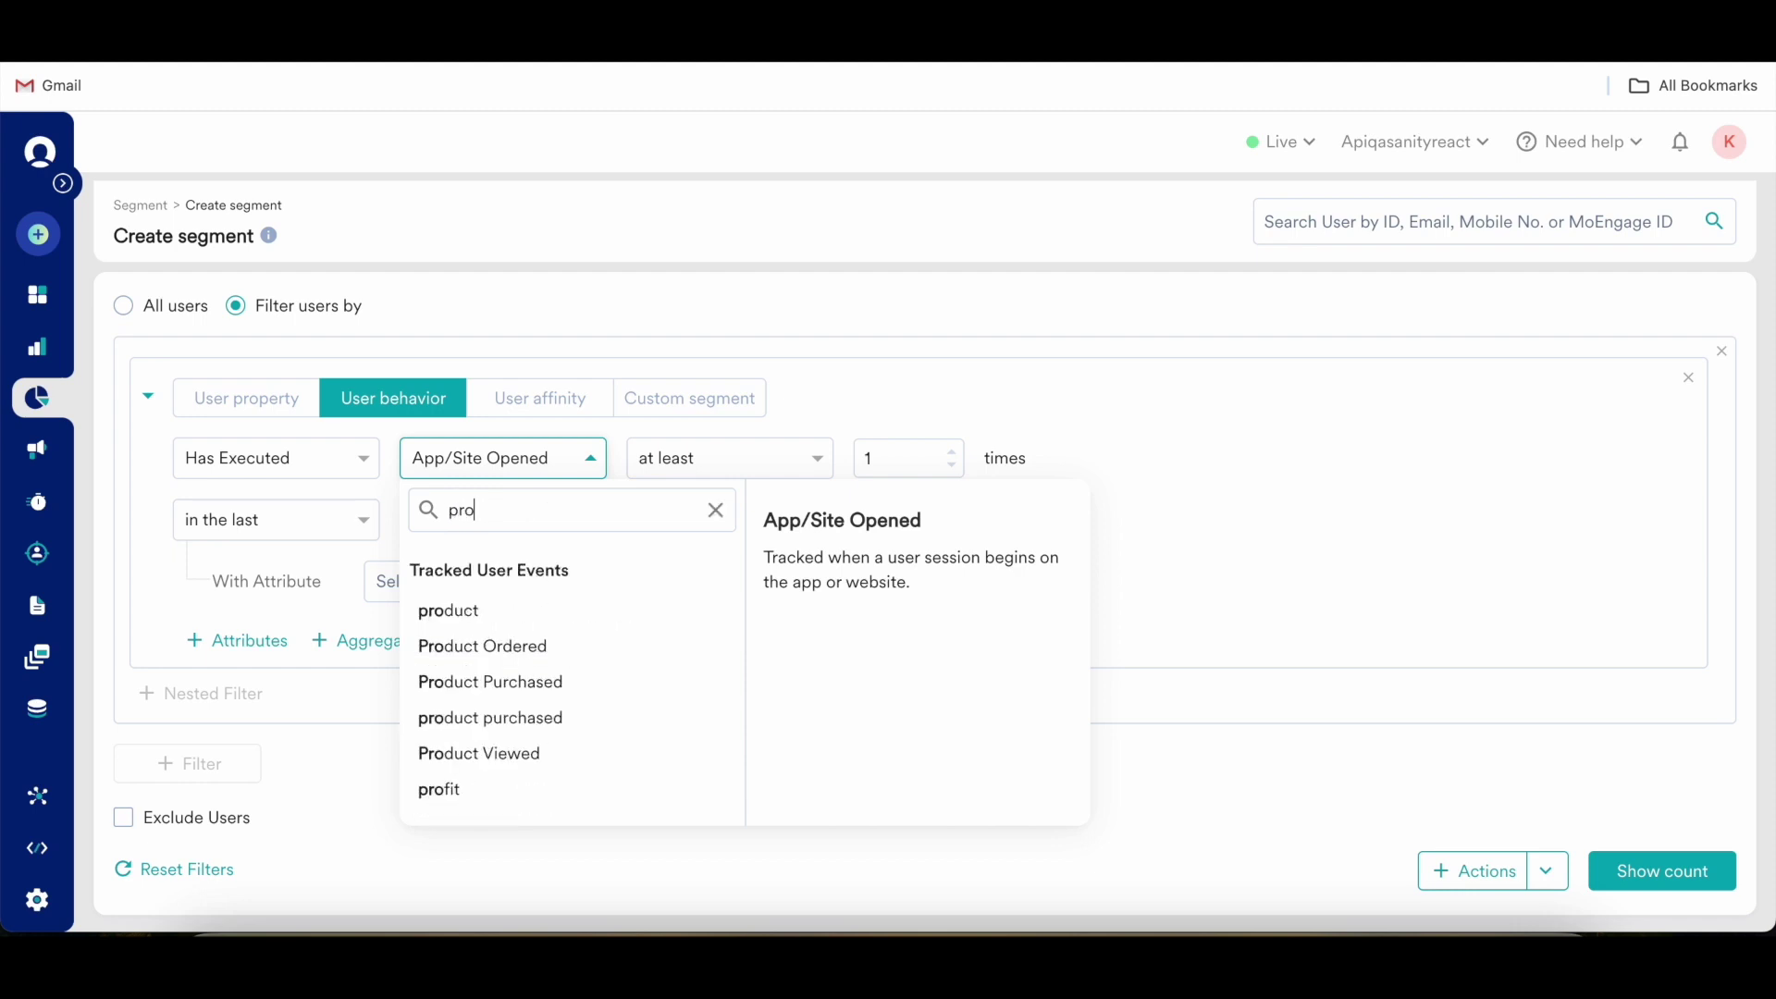
left_click(492, 713)
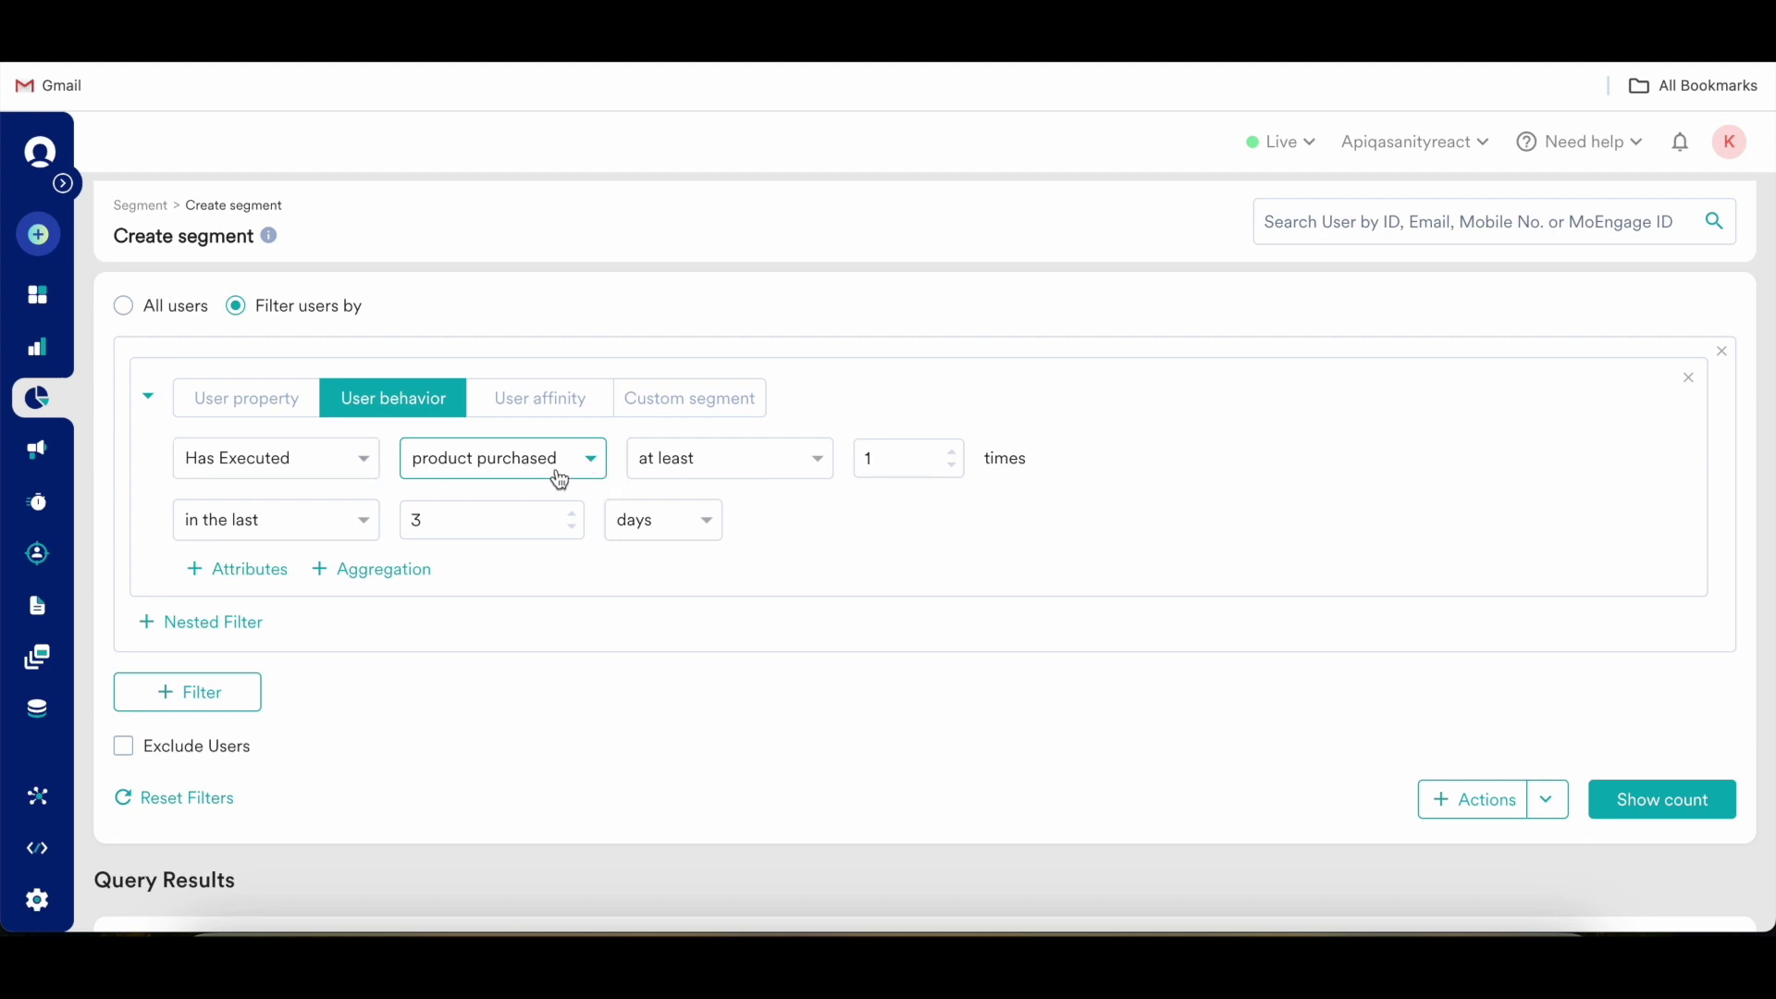
Set the product purchased condition to at least 5 times in the last 30 days and run the user count.
double_click(859, 465)
key("BackSpace")
type("5")
left_click(465, 517)
type("0")
left_click(1661, 801)
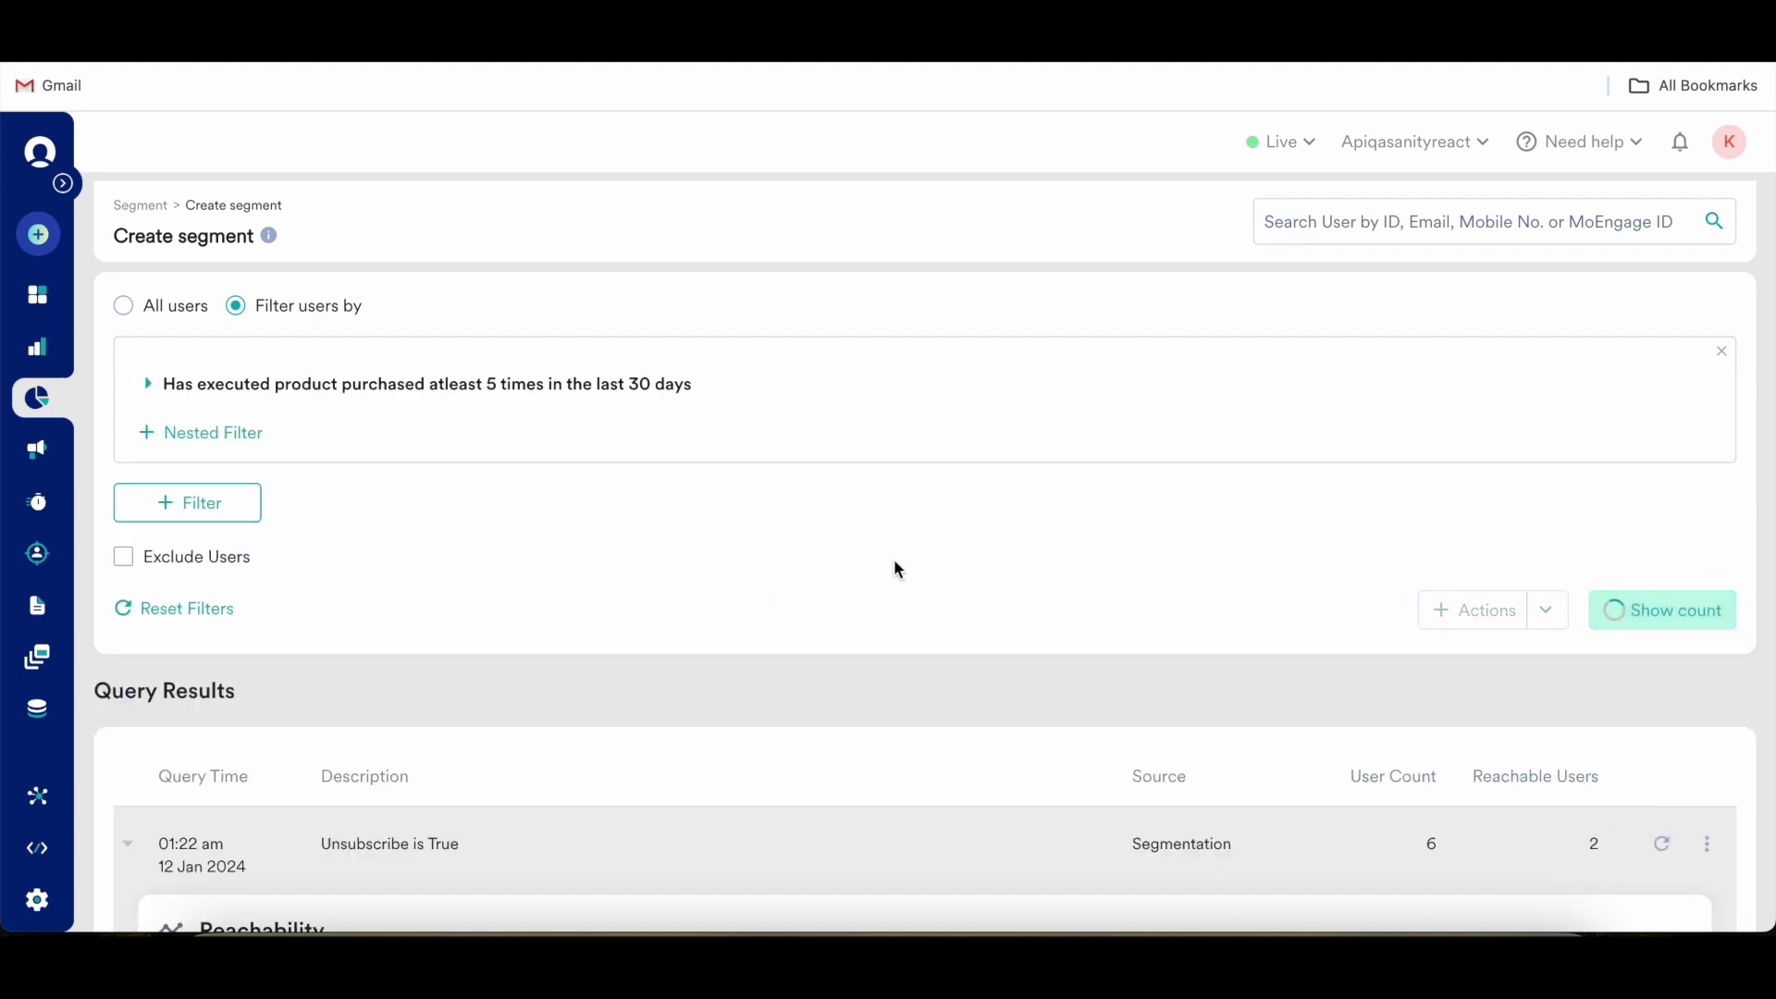
scroll(734, 539, "down", 3)
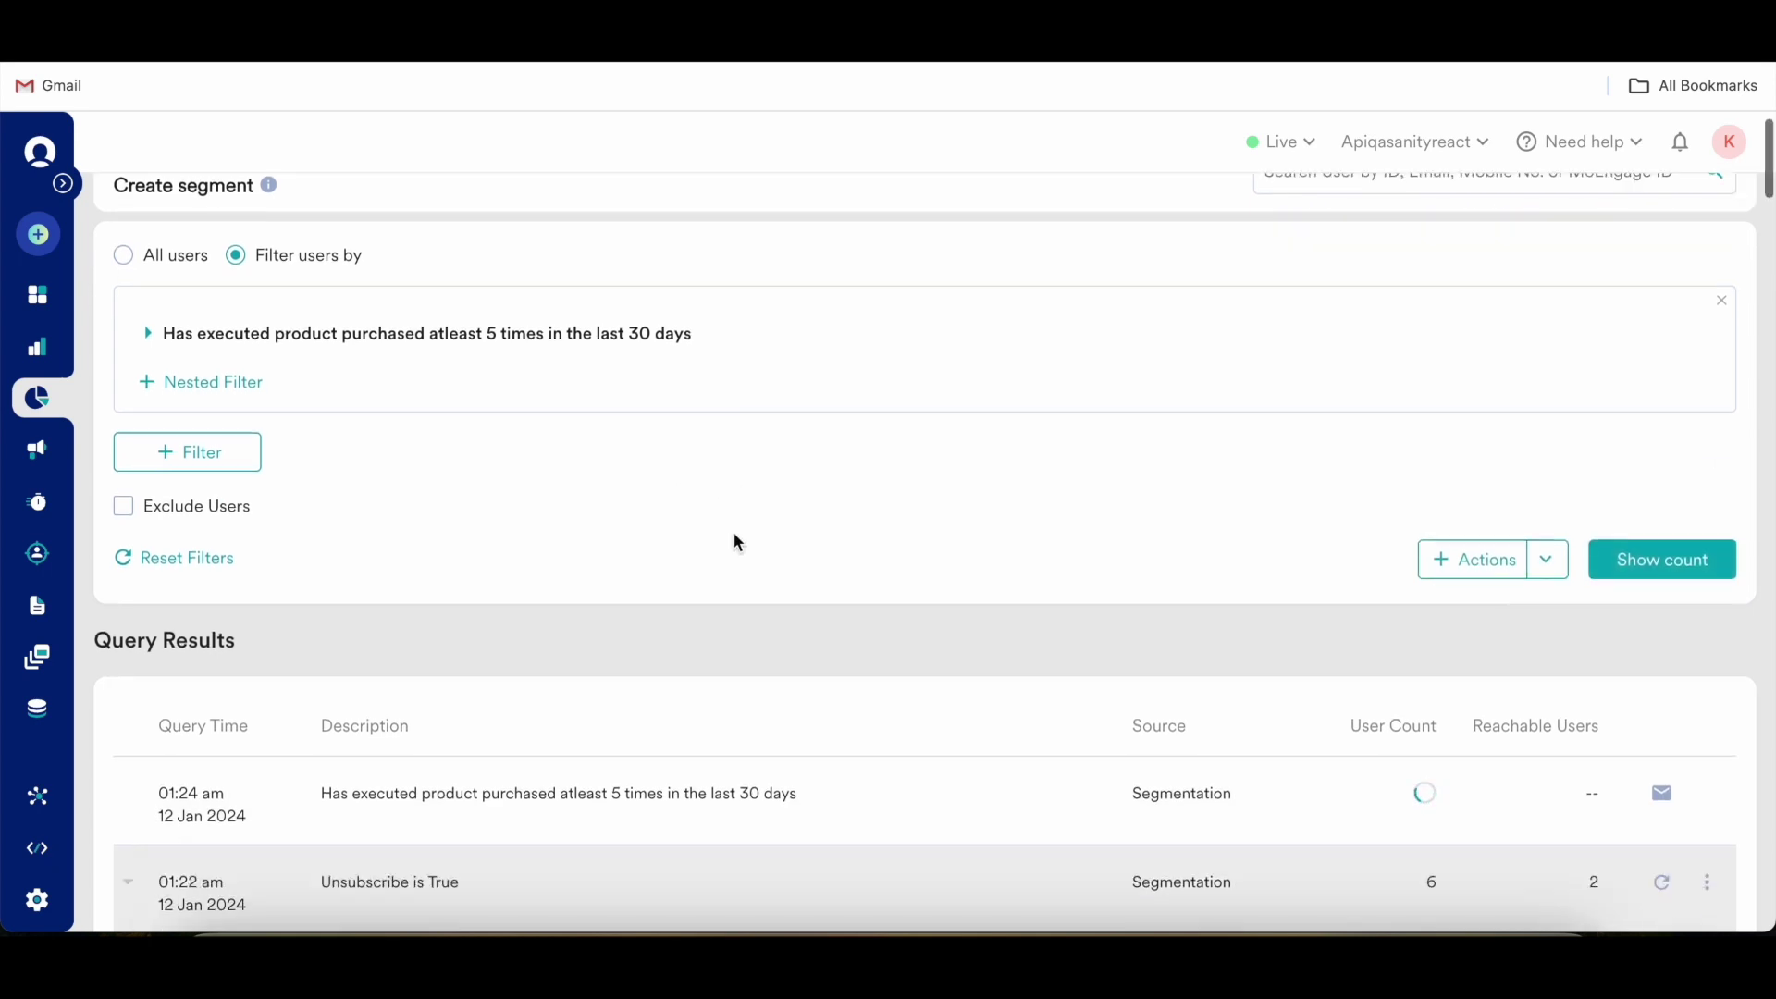
scroll(1375, 675, "up", 3)
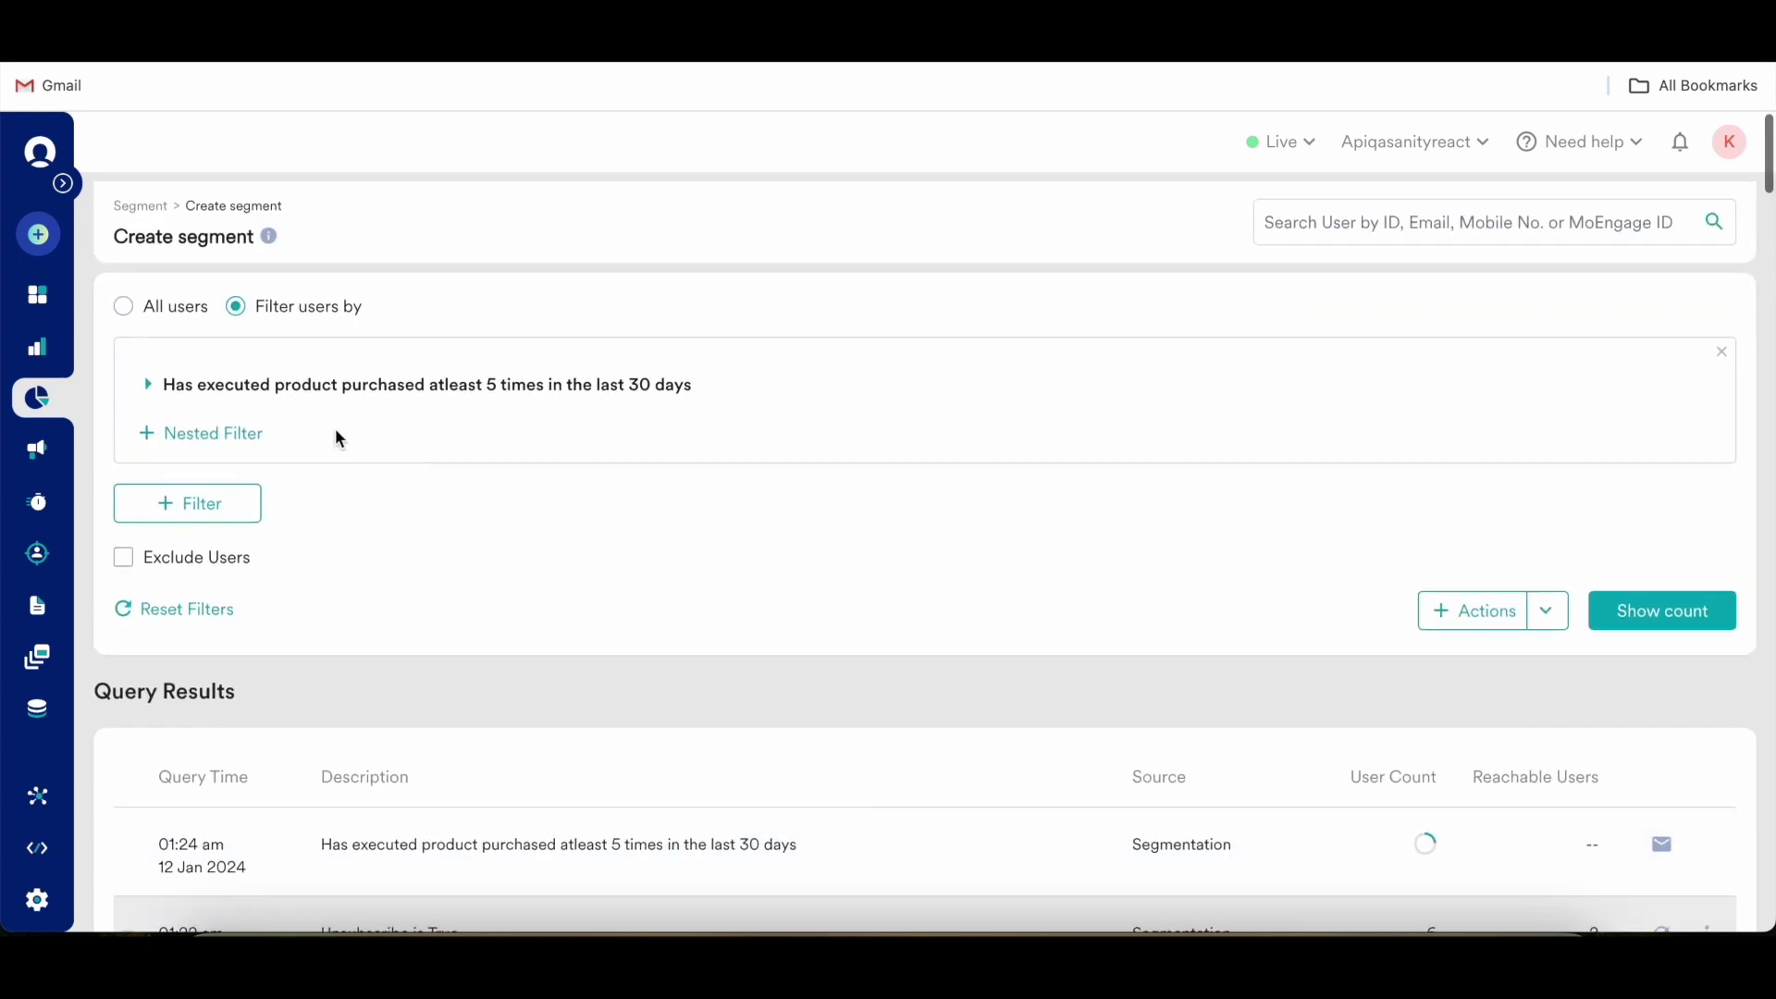
Reopen the product purchased filter, add the attribute condition brand is TATA, and run the user count.
left_click(149, 387)
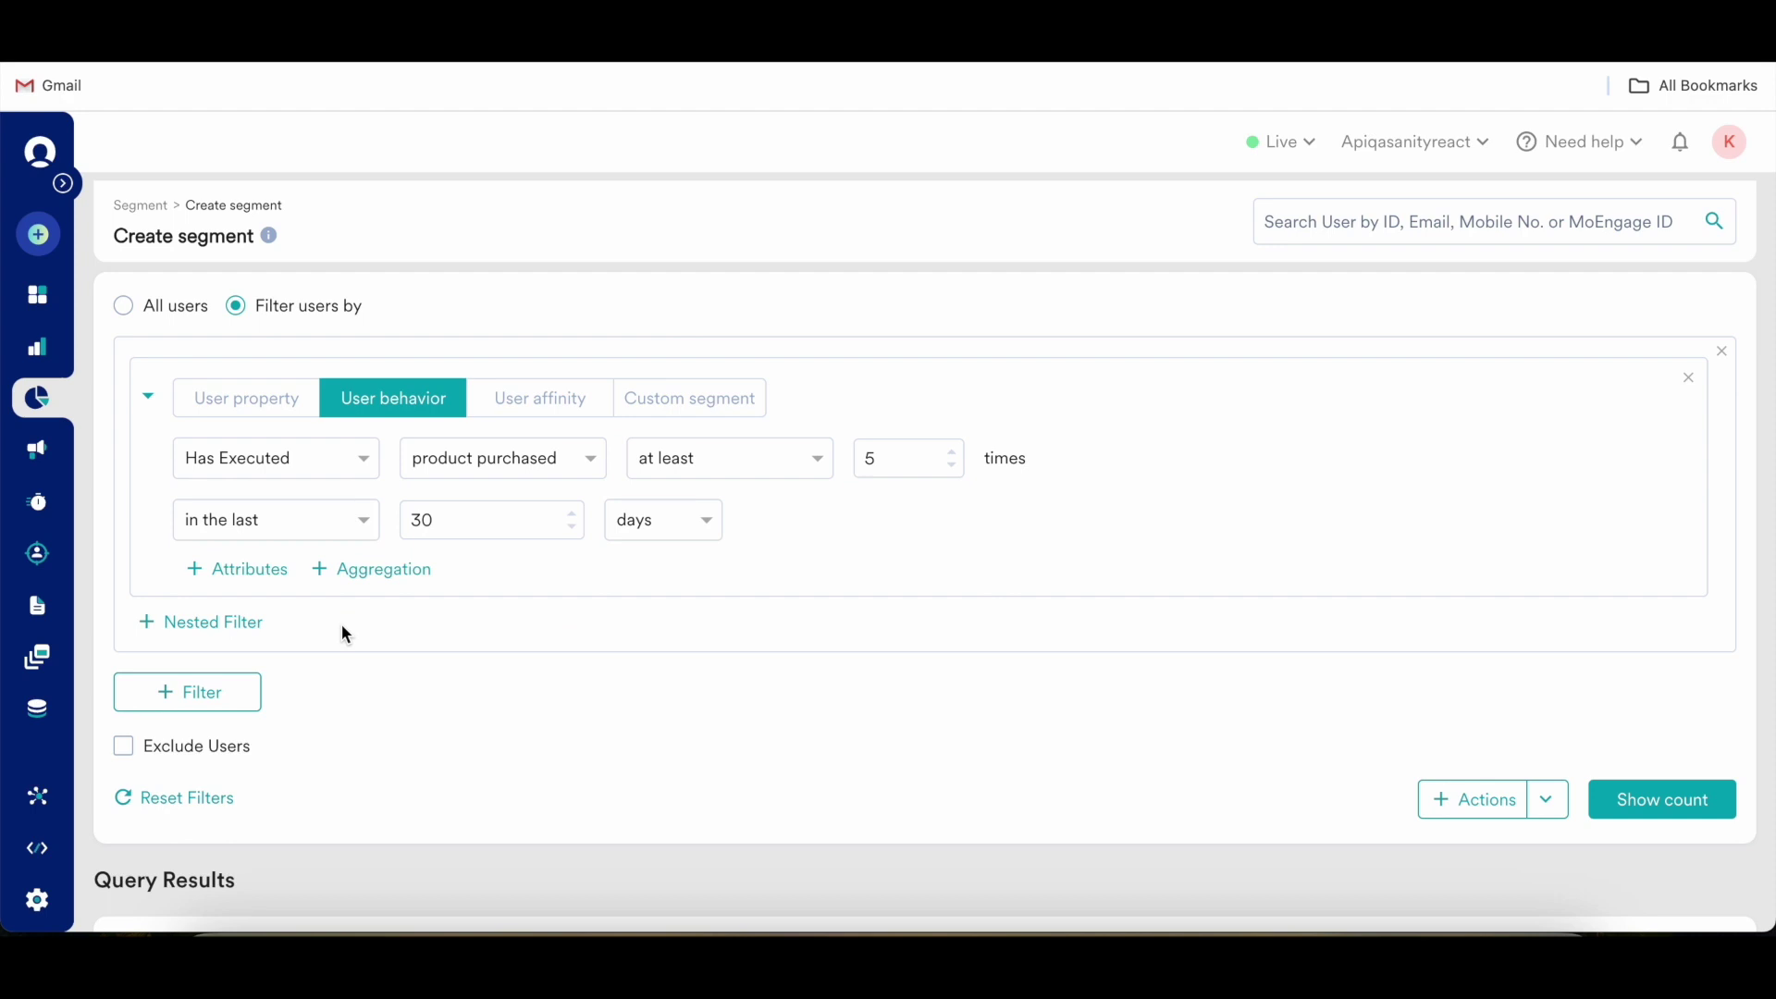
mouse_move(254, 574)
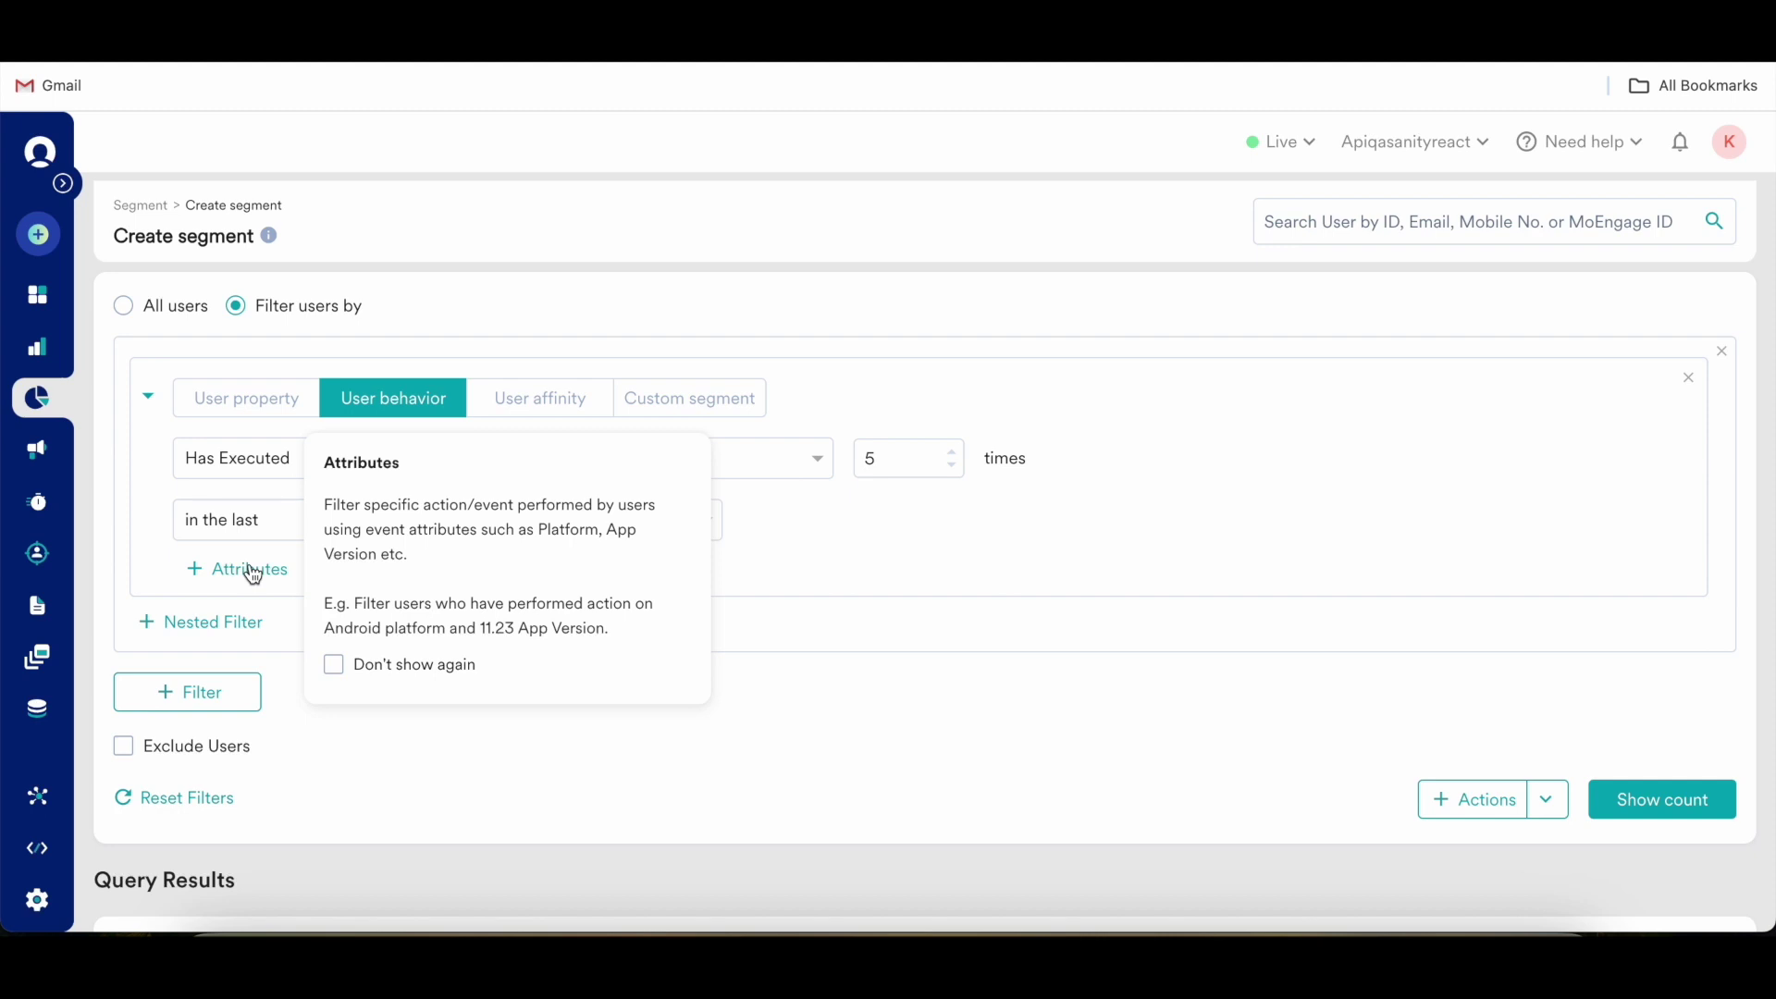
left_click(253, 575)
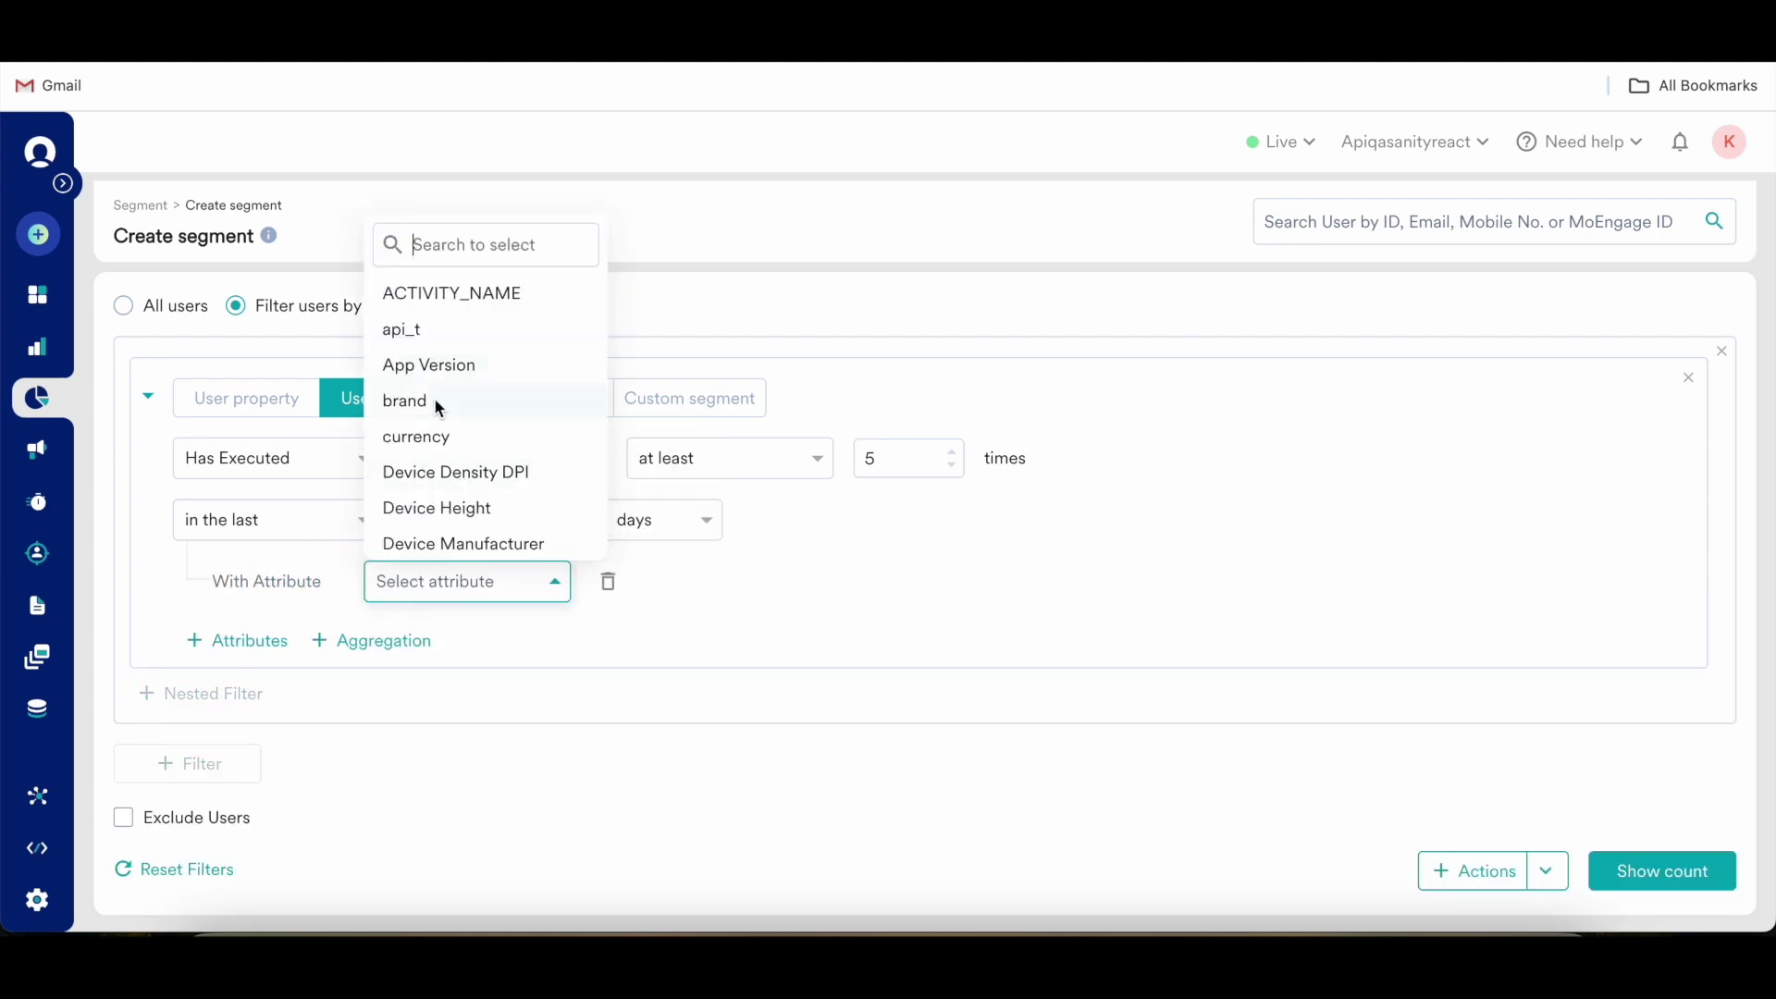
scroll(436, 401, "down", 3)
scroll(438, 407, "down", 5)
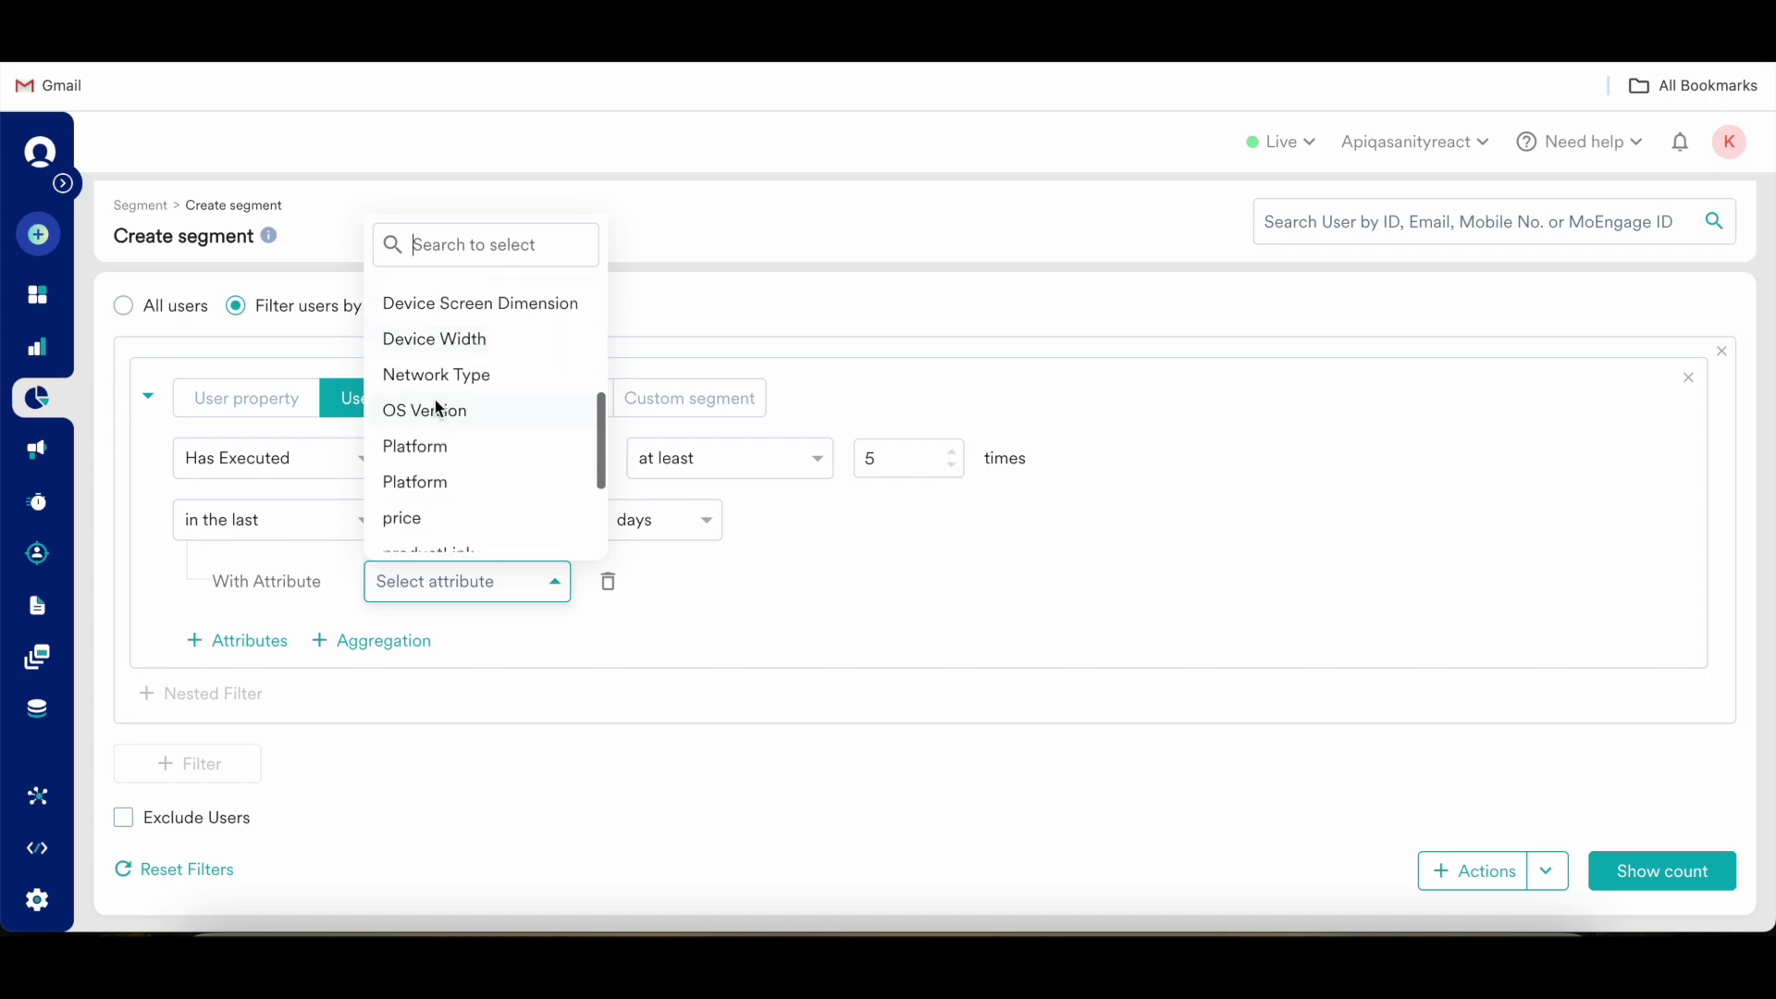
scroll(436, 401, "up", 8)
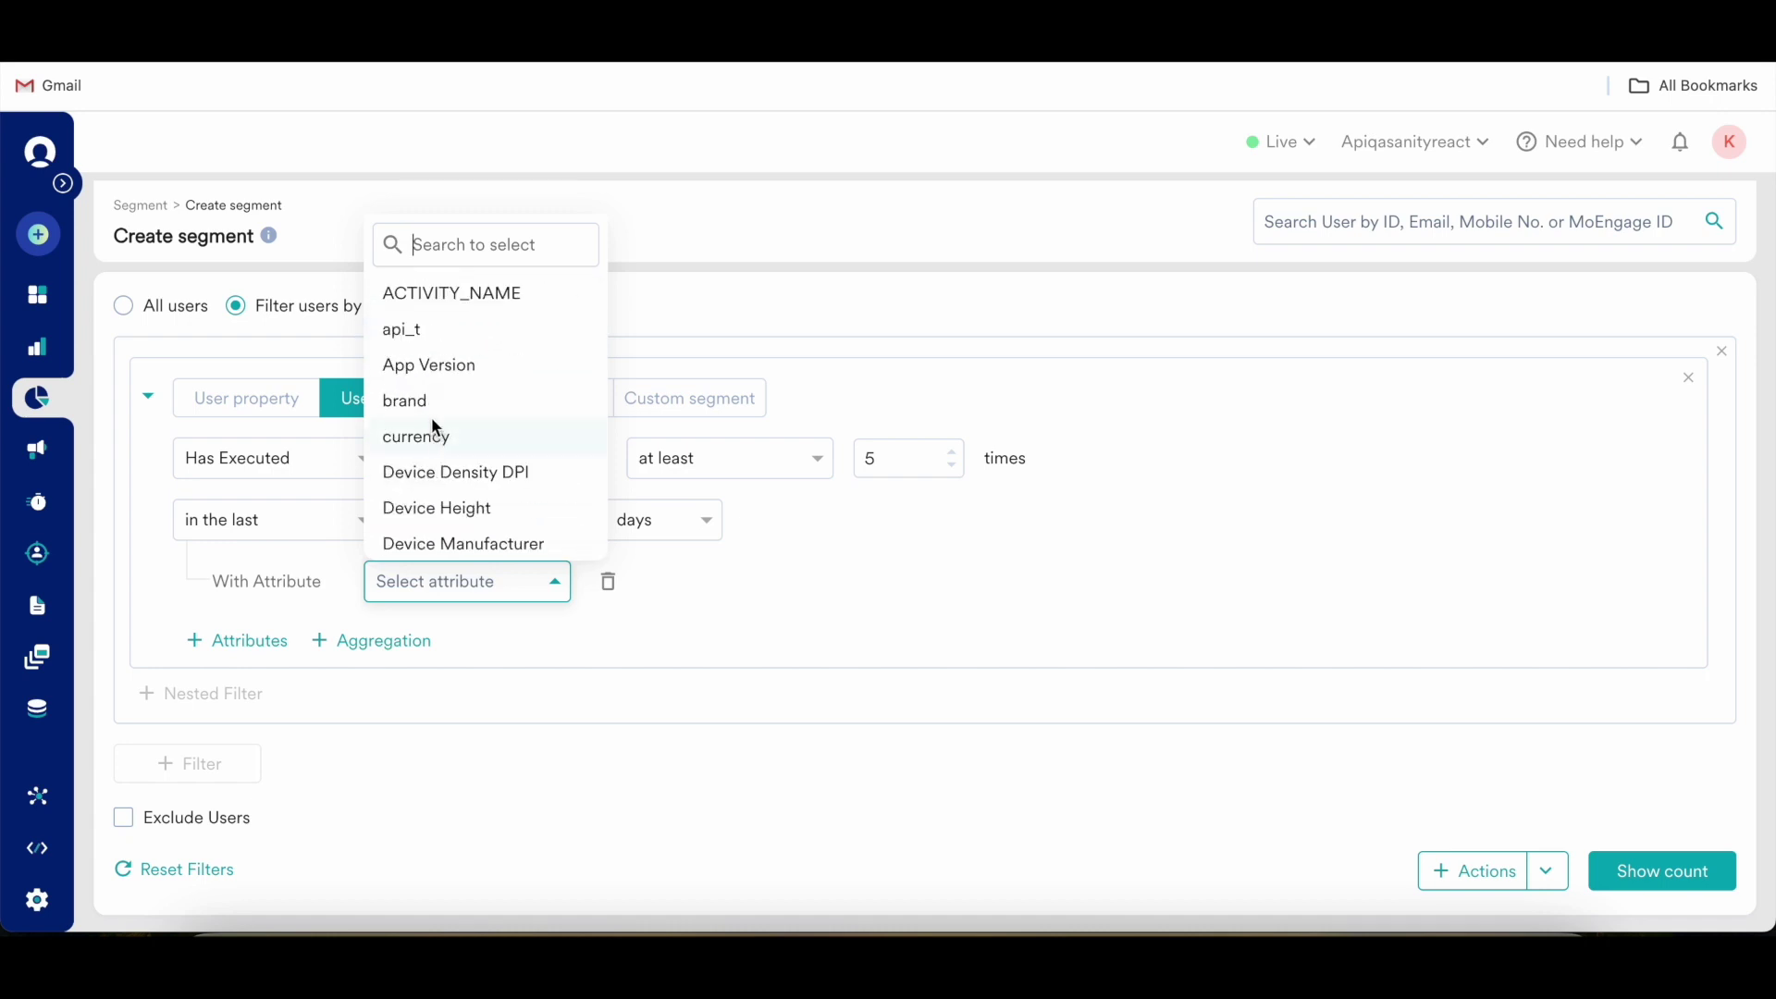
left_click(435, 402)
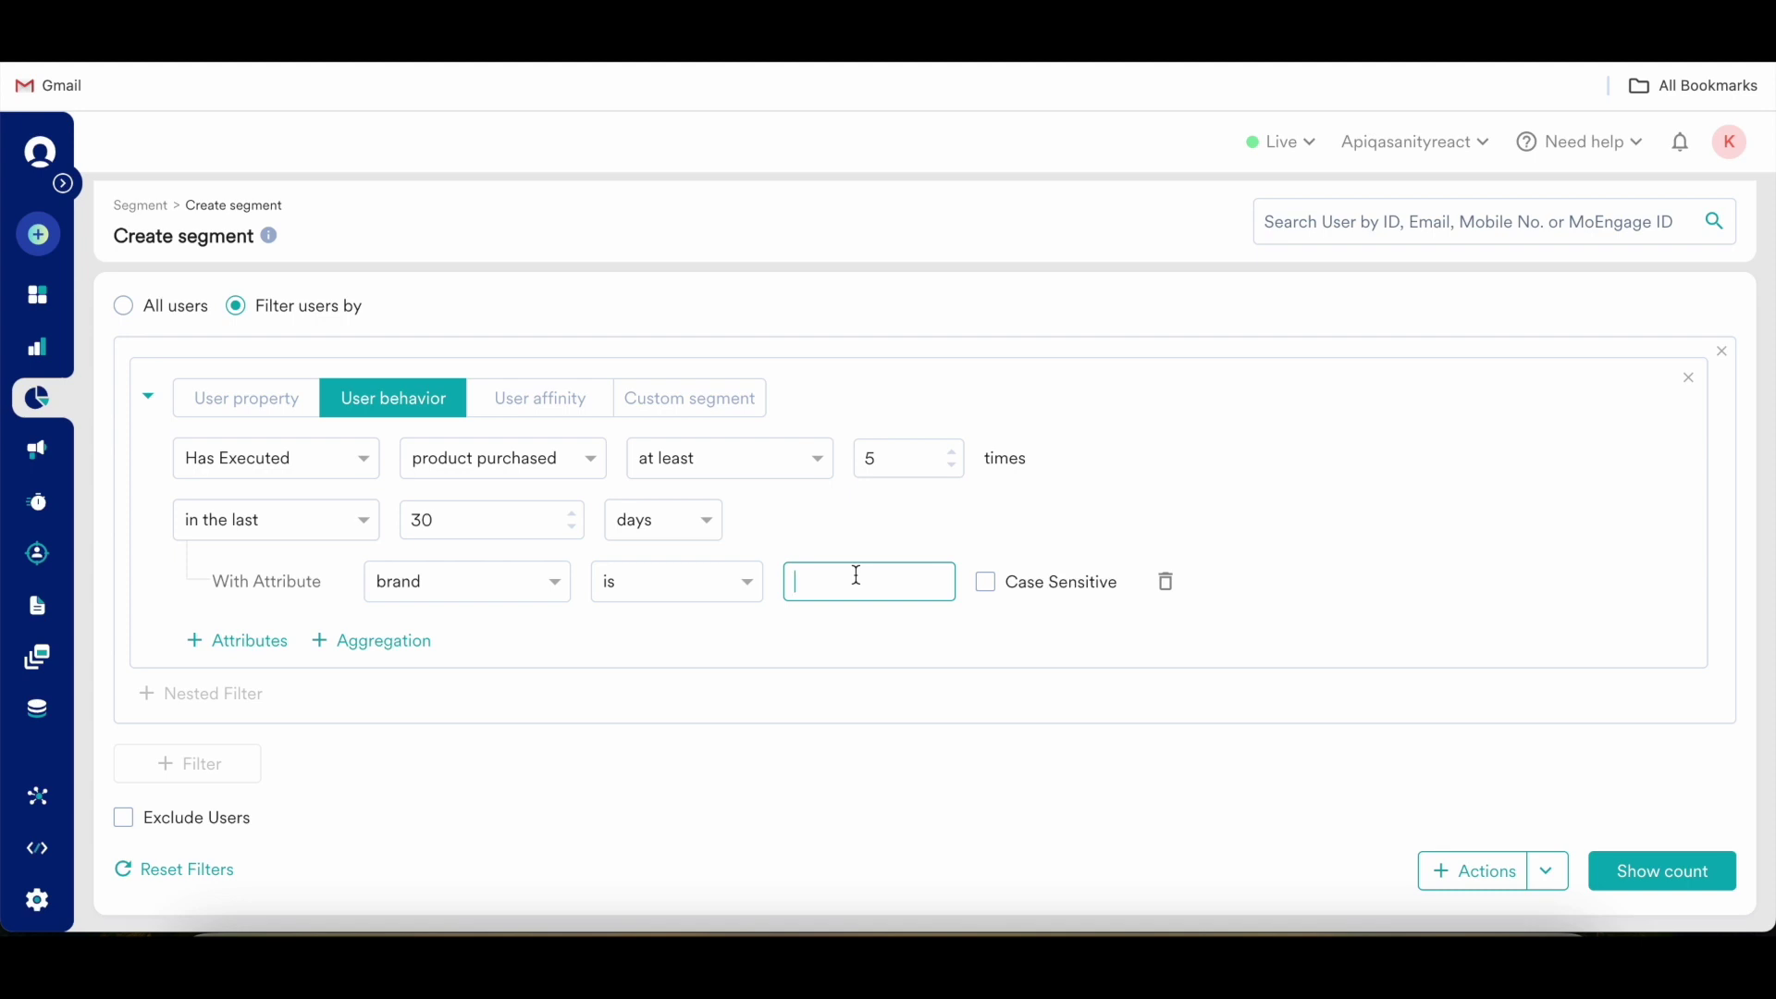
type("TATA")
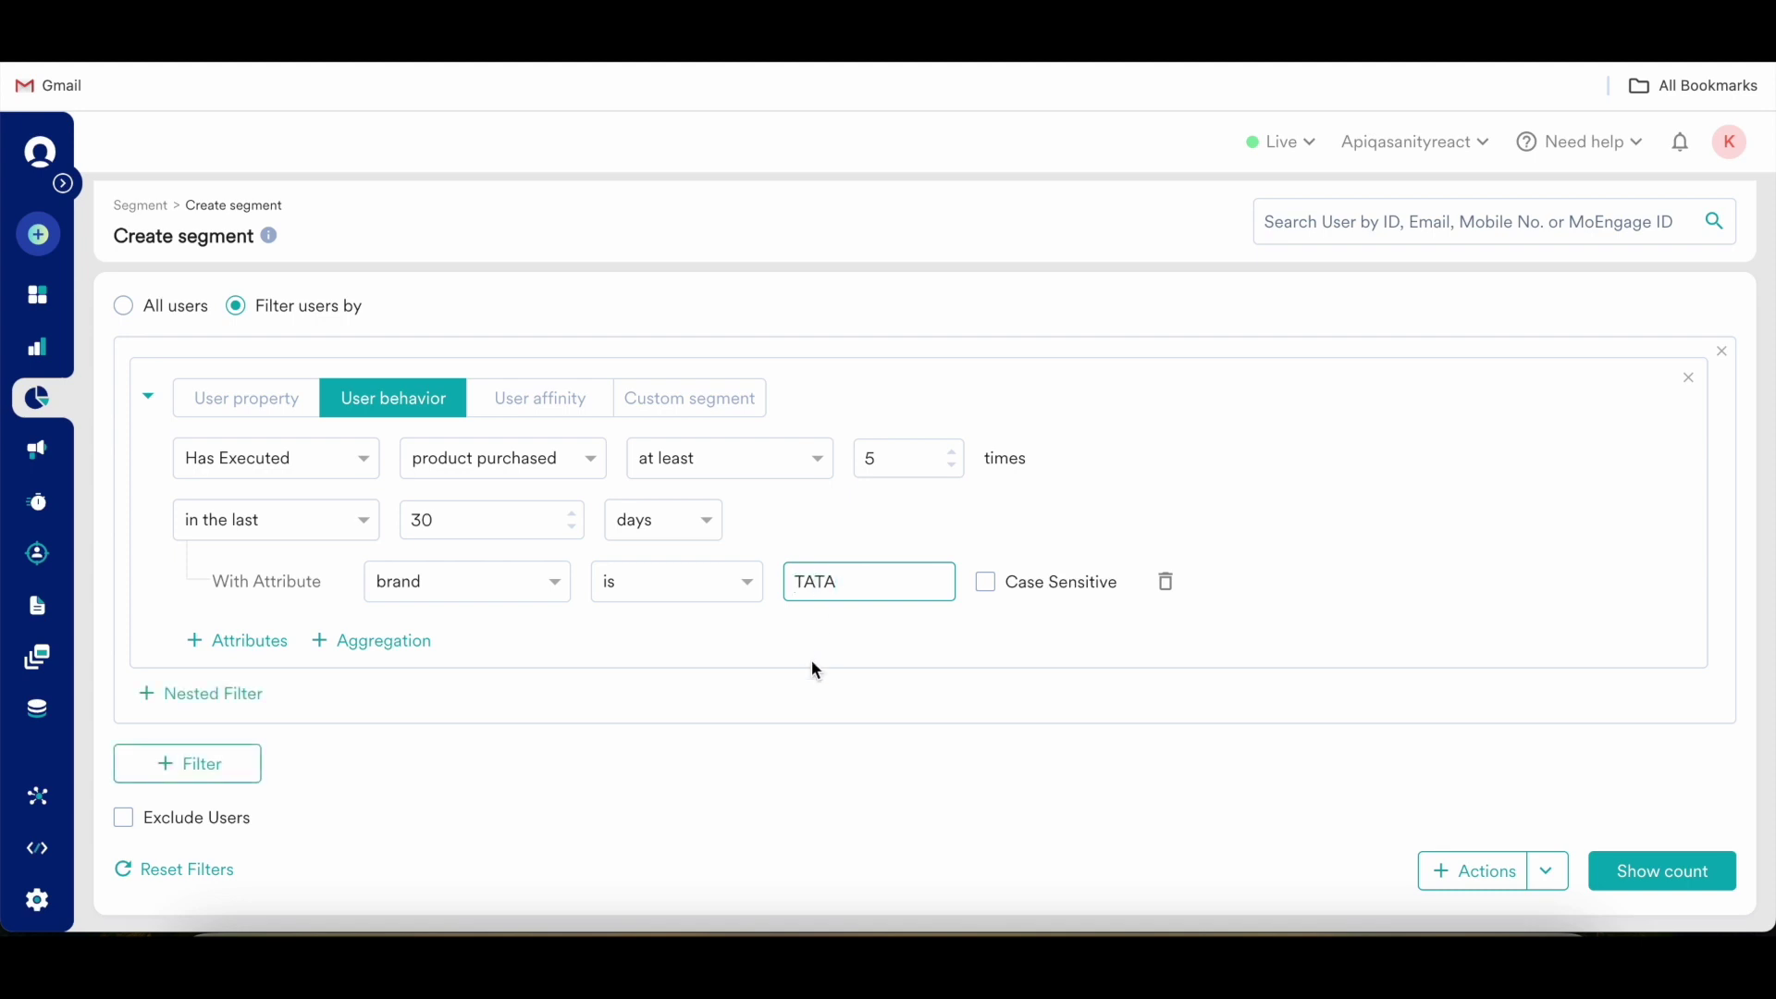
left_click(700, 652)
left_click(1665, 871)
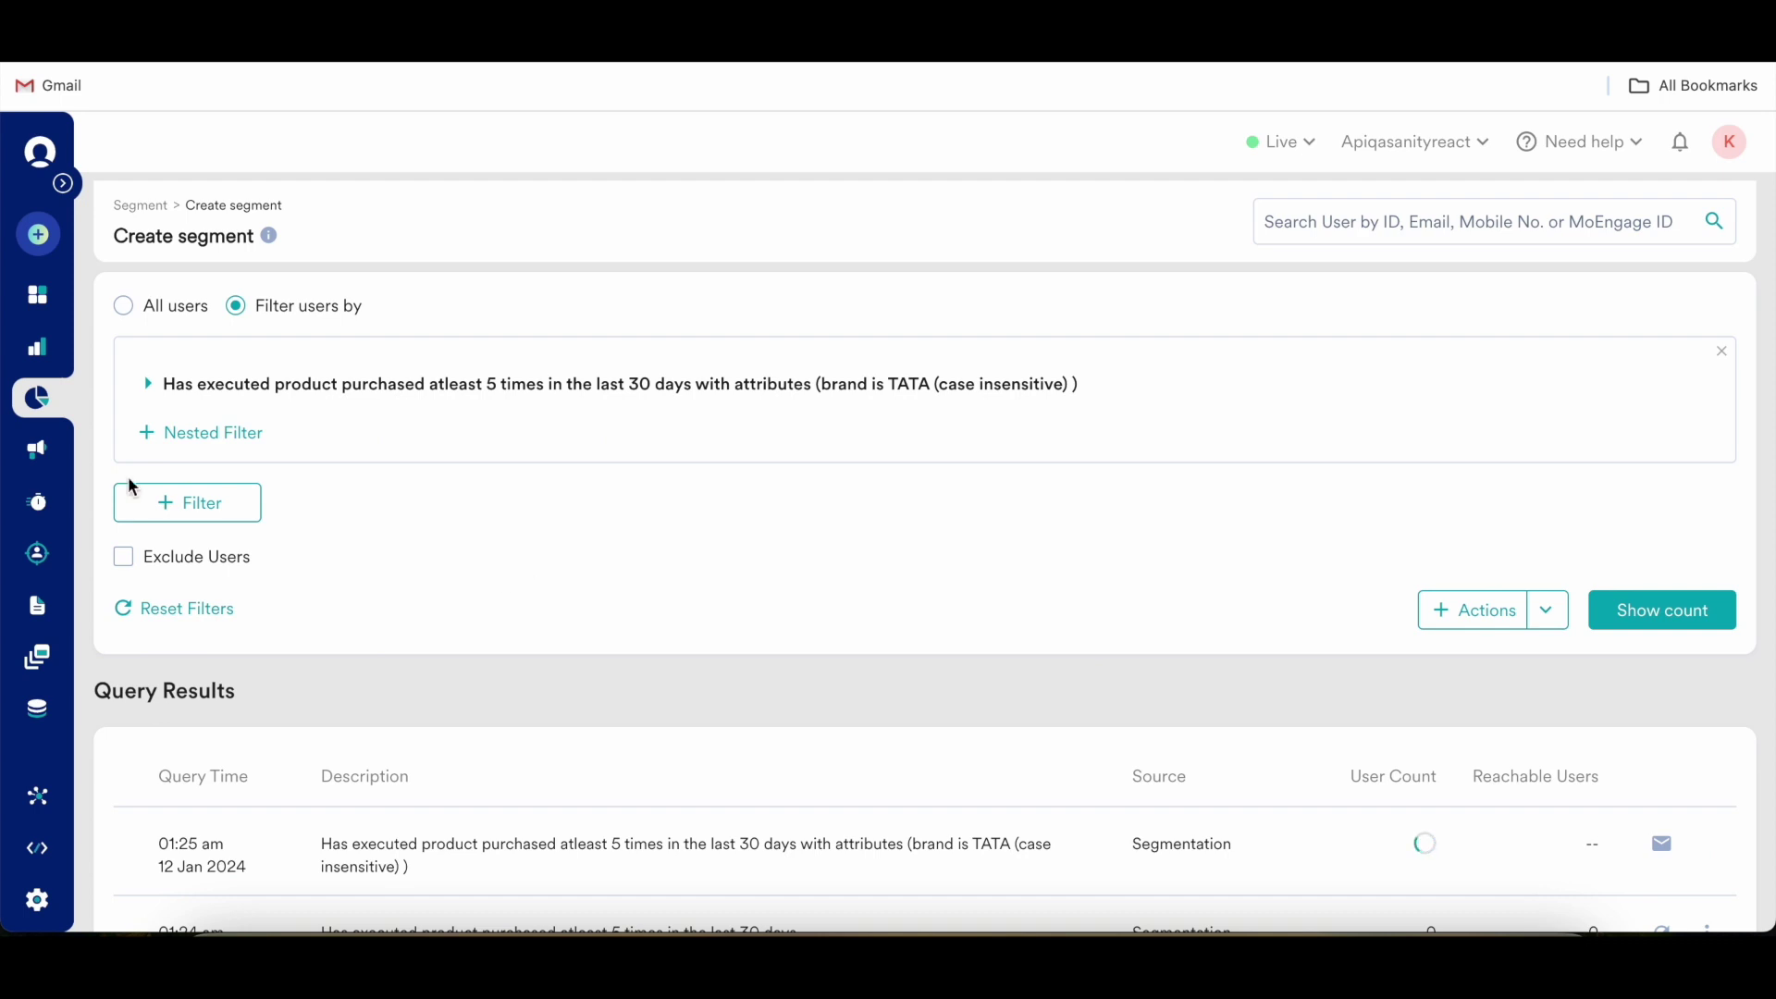
Reopen the product purchased filter and add an aggregation on the sum of price.
left_click(152, 393)
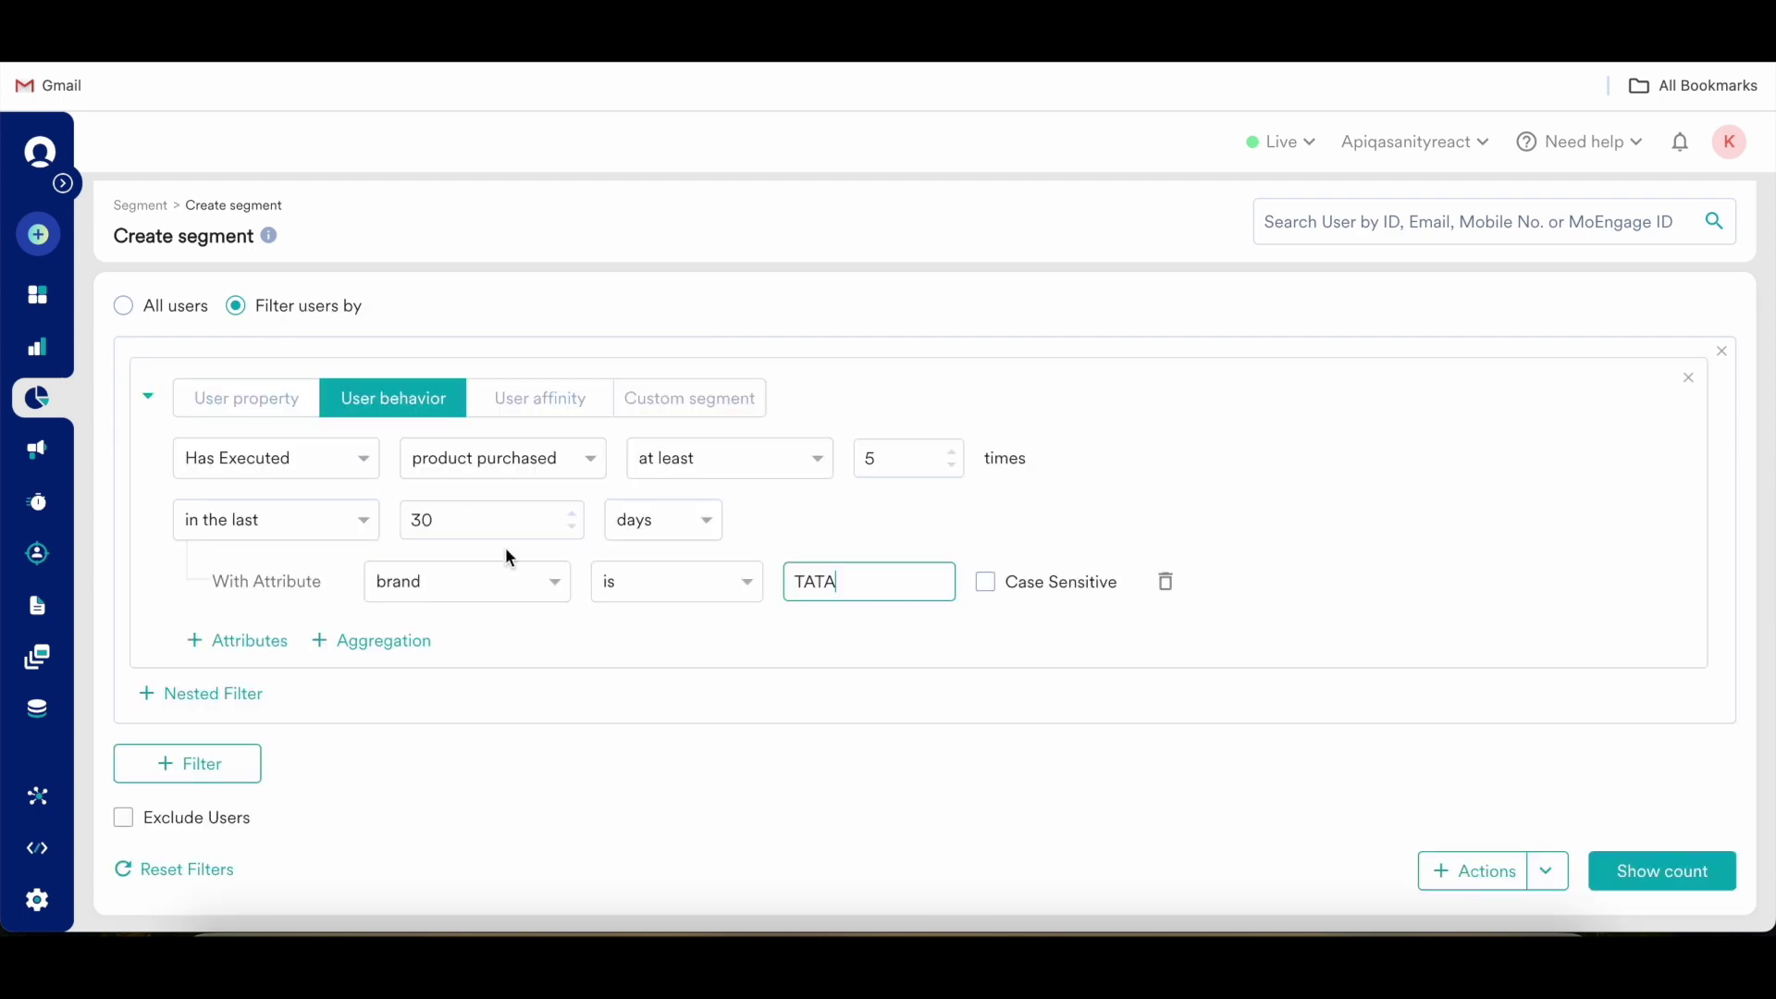
scroll(505, 555, "down", 2)
scroll(505, 555, "up", 1)
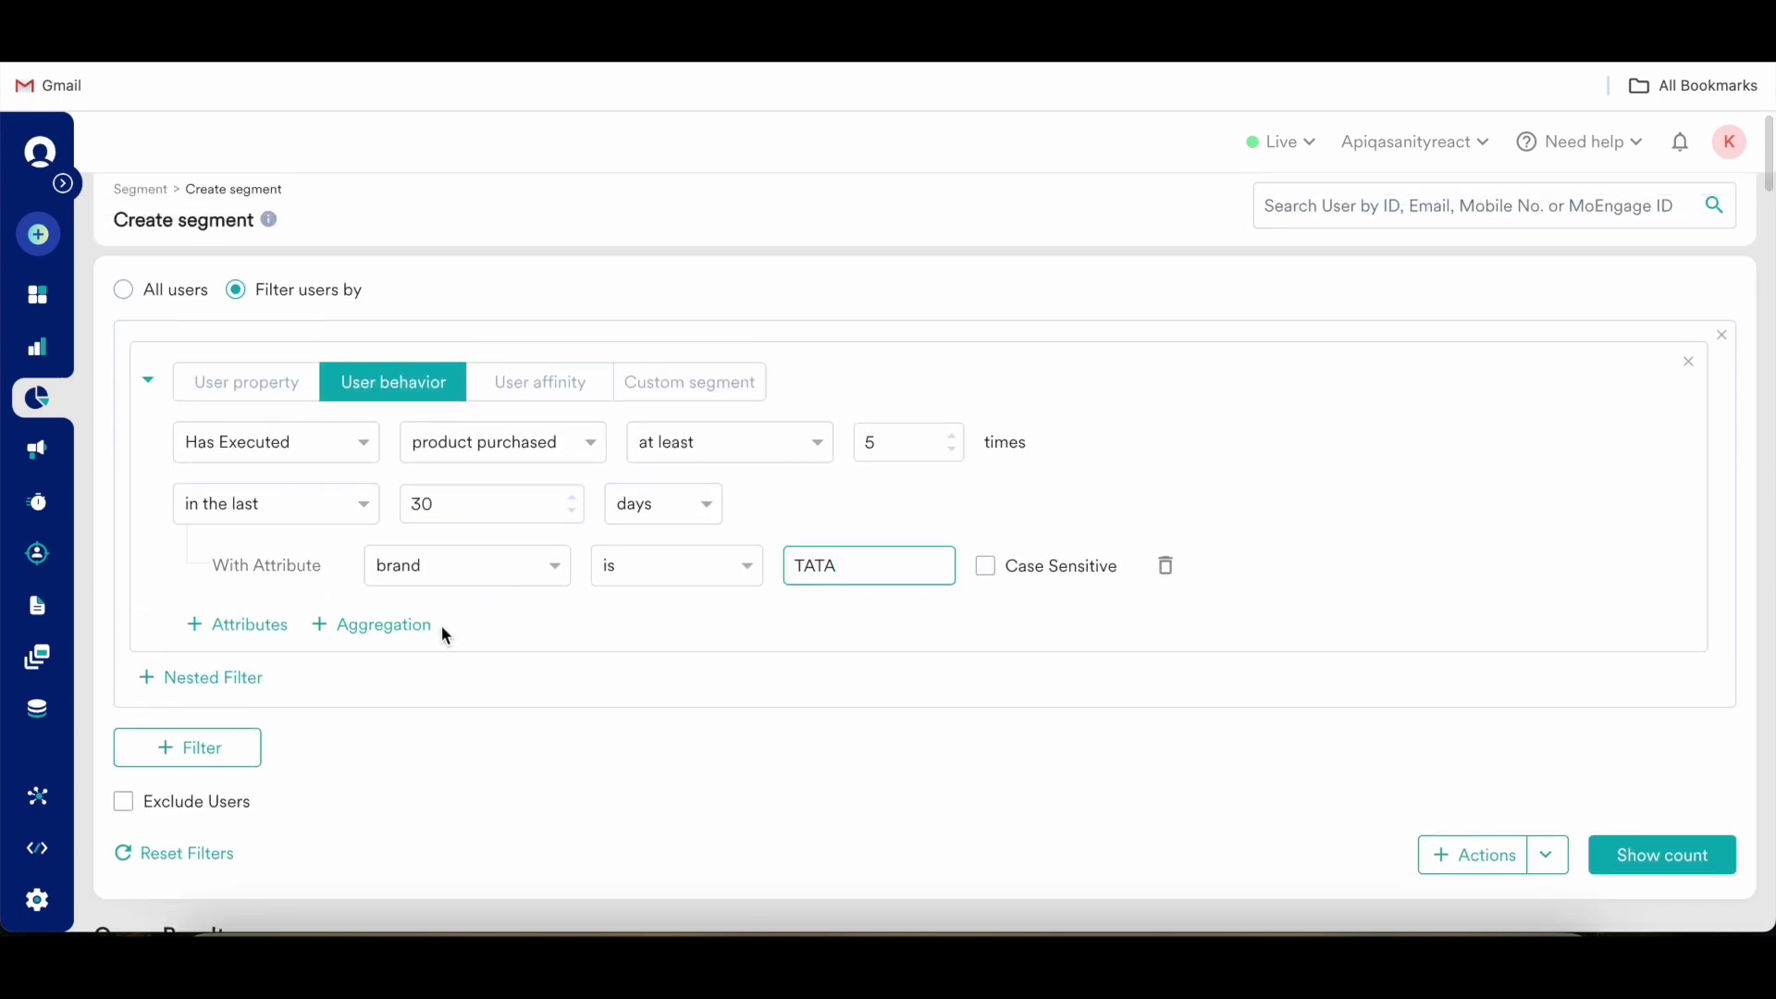
left_click(393, 628)
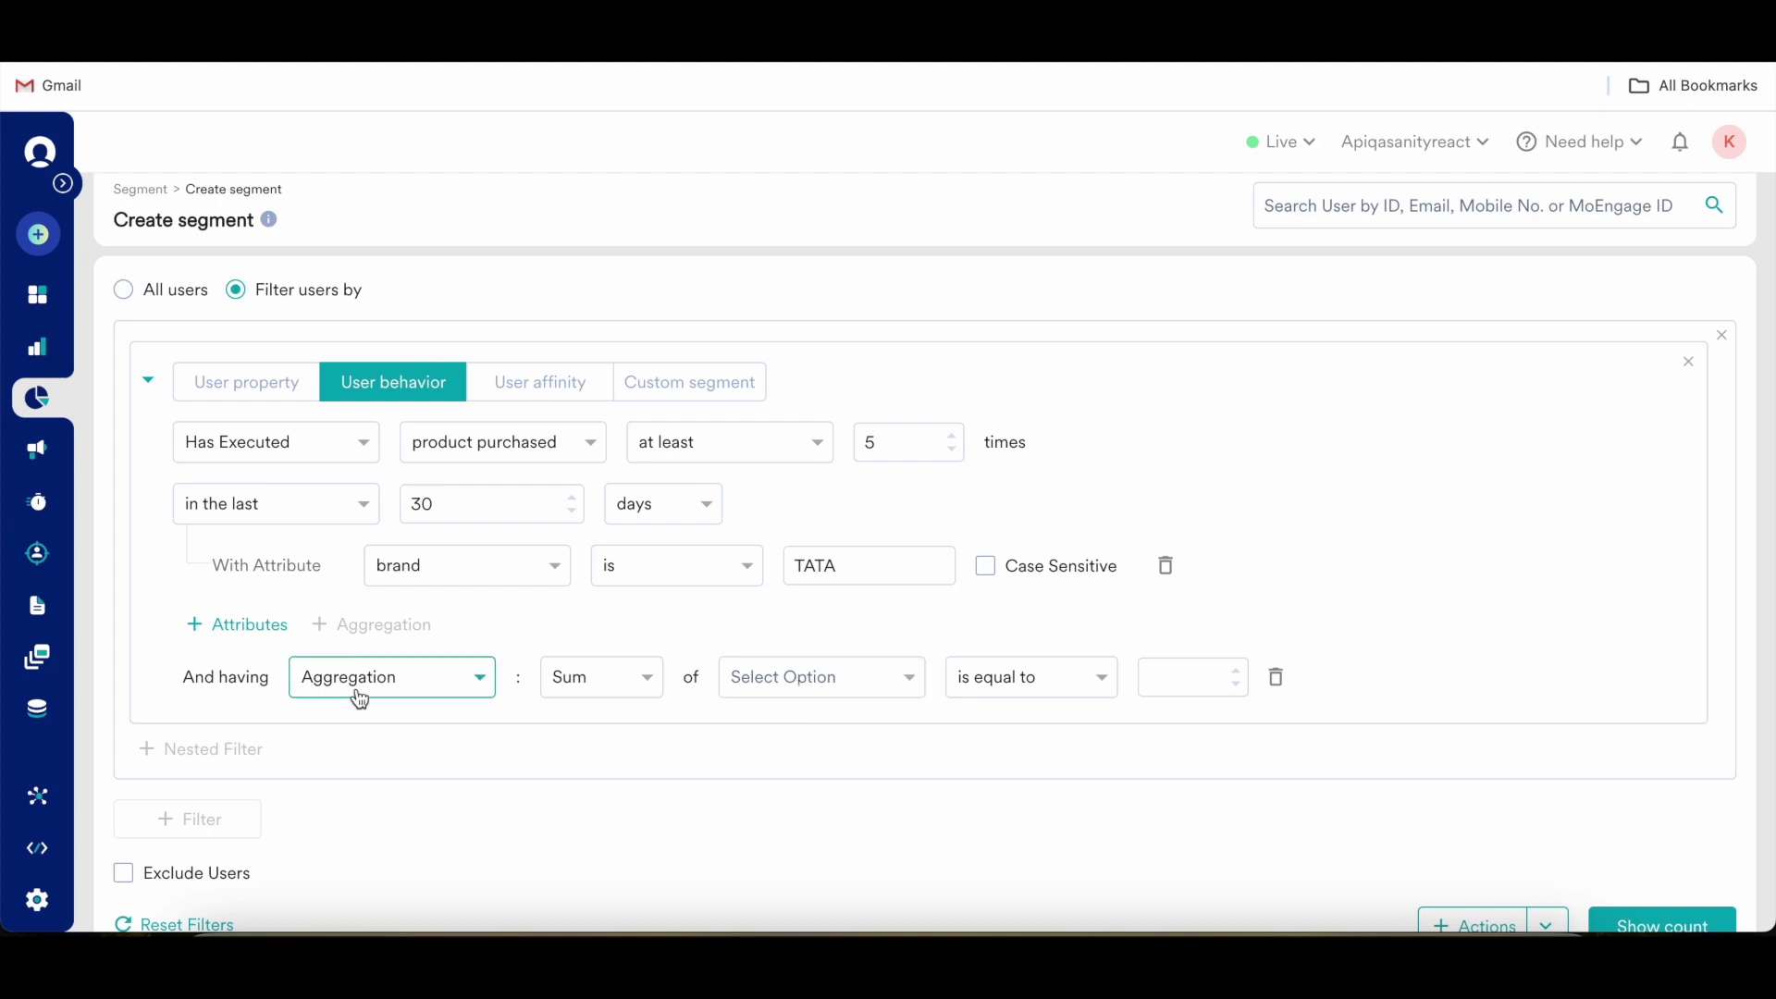
left_click(555, 682)
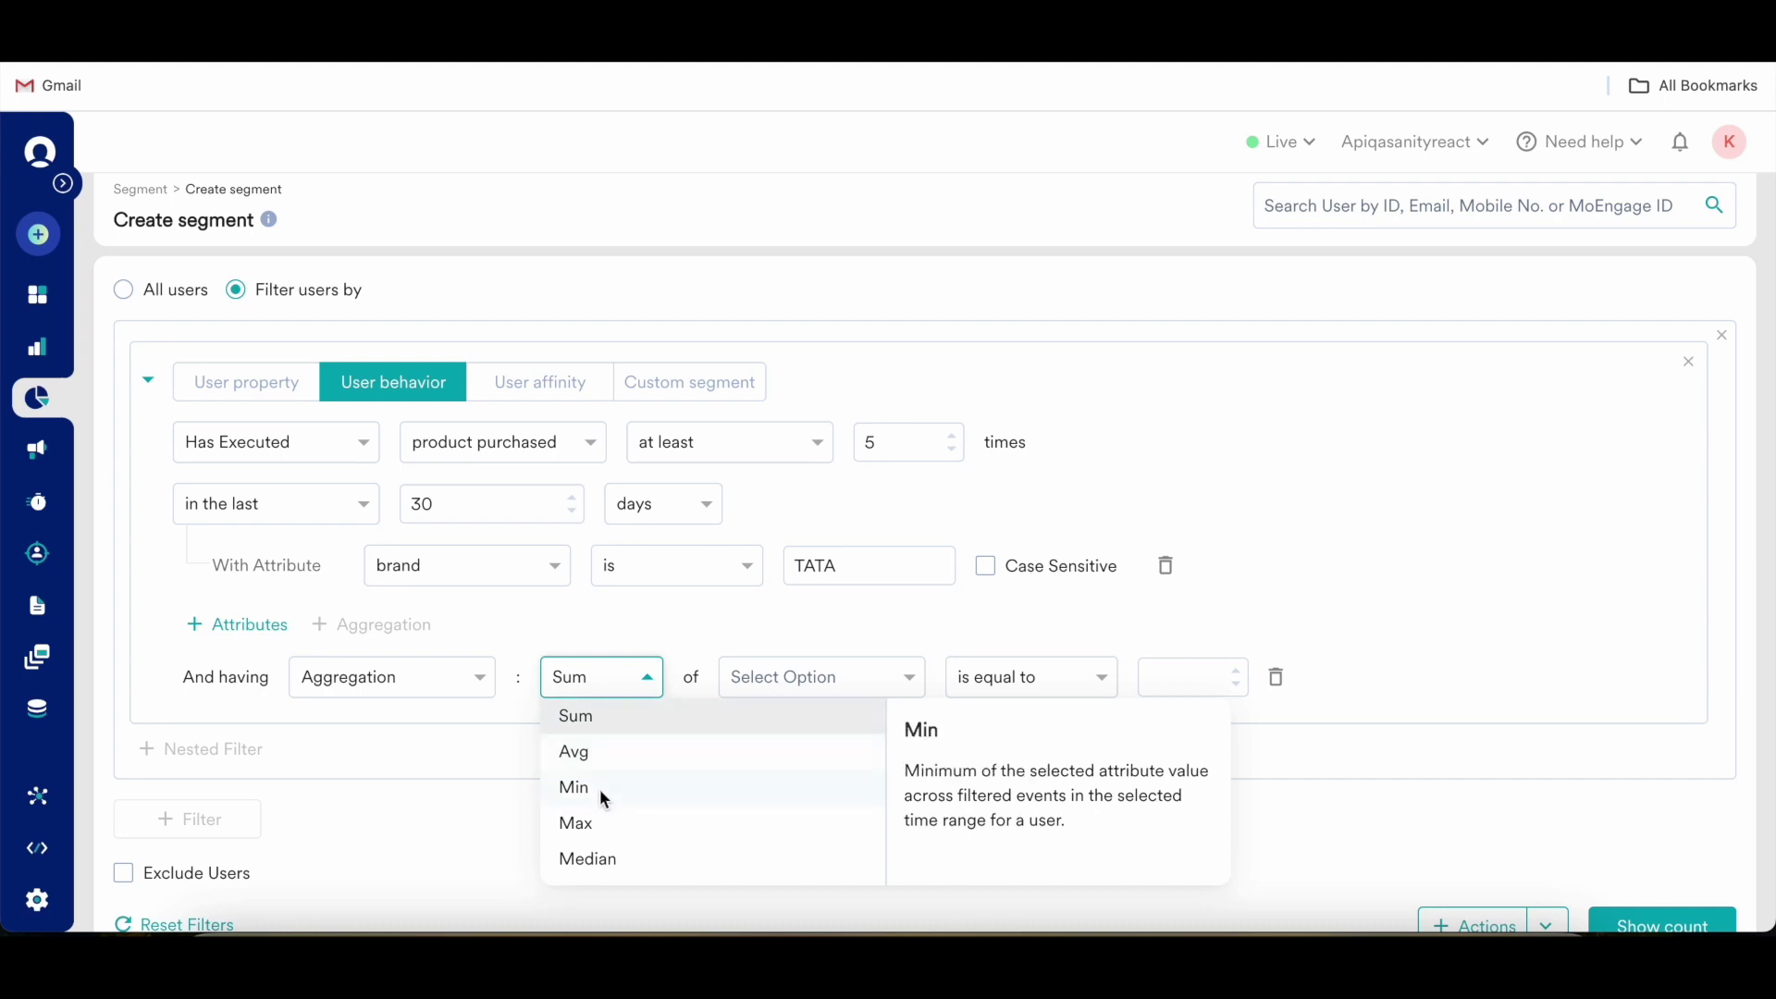
left_click(778, 692)
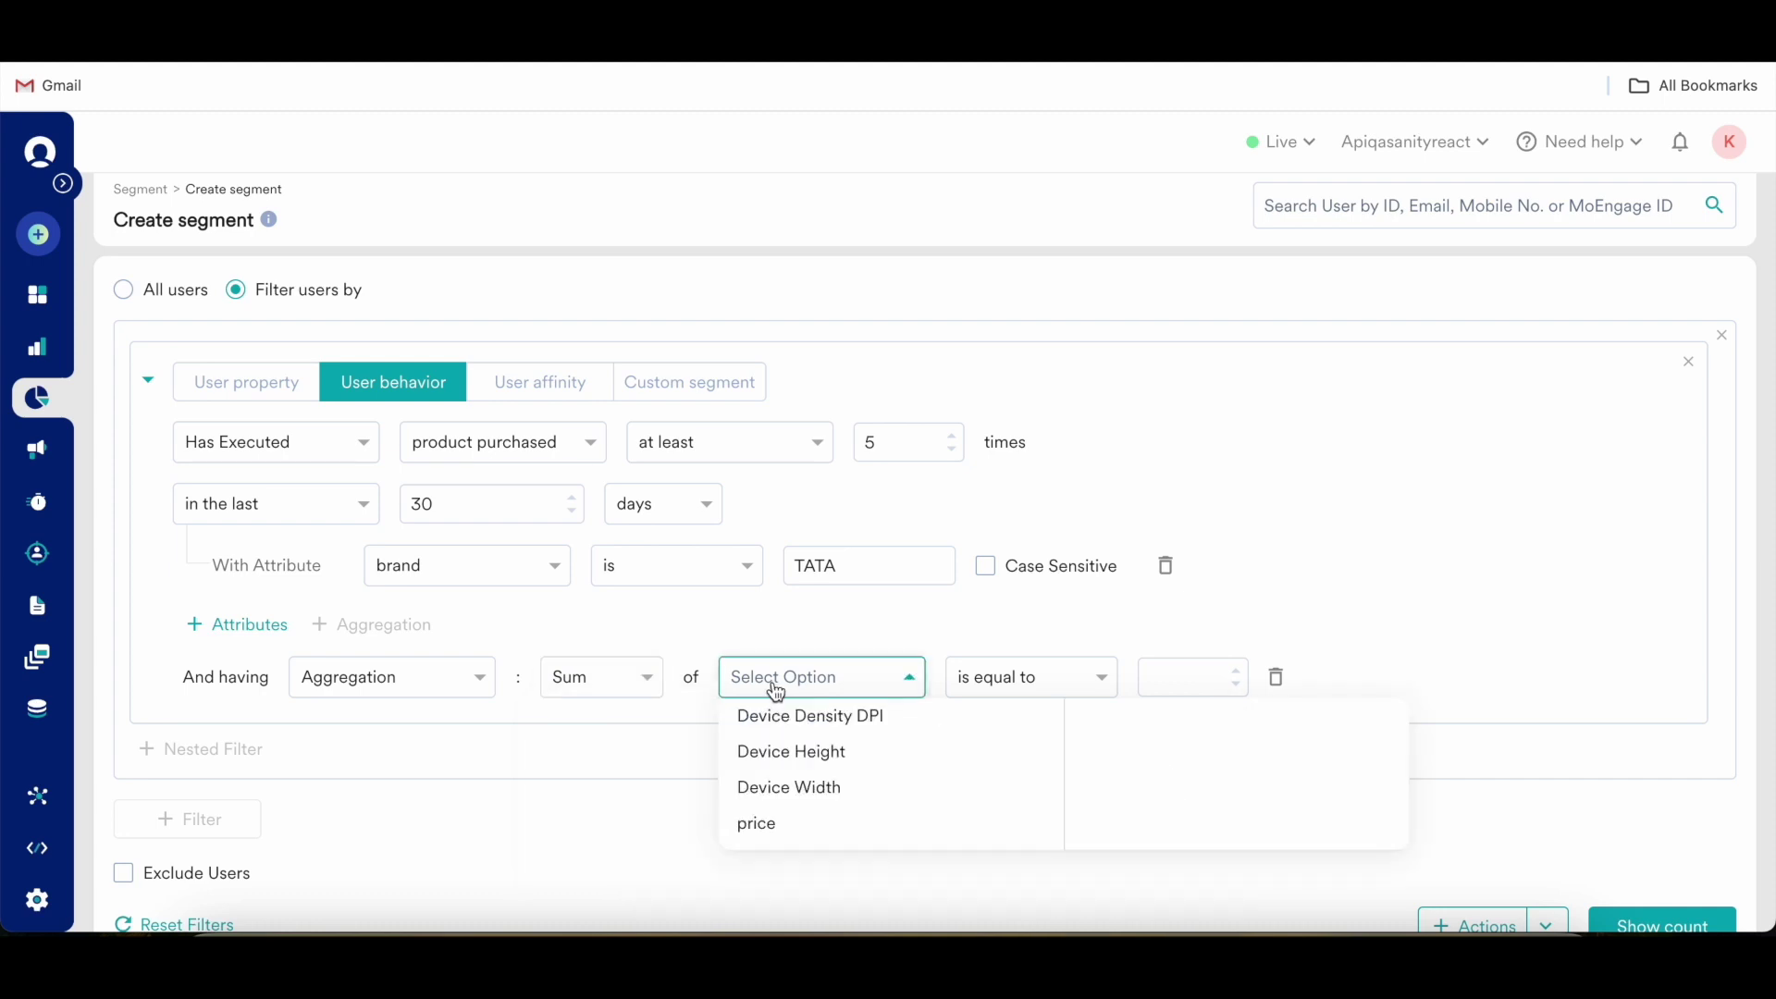
left_click(775, 822)
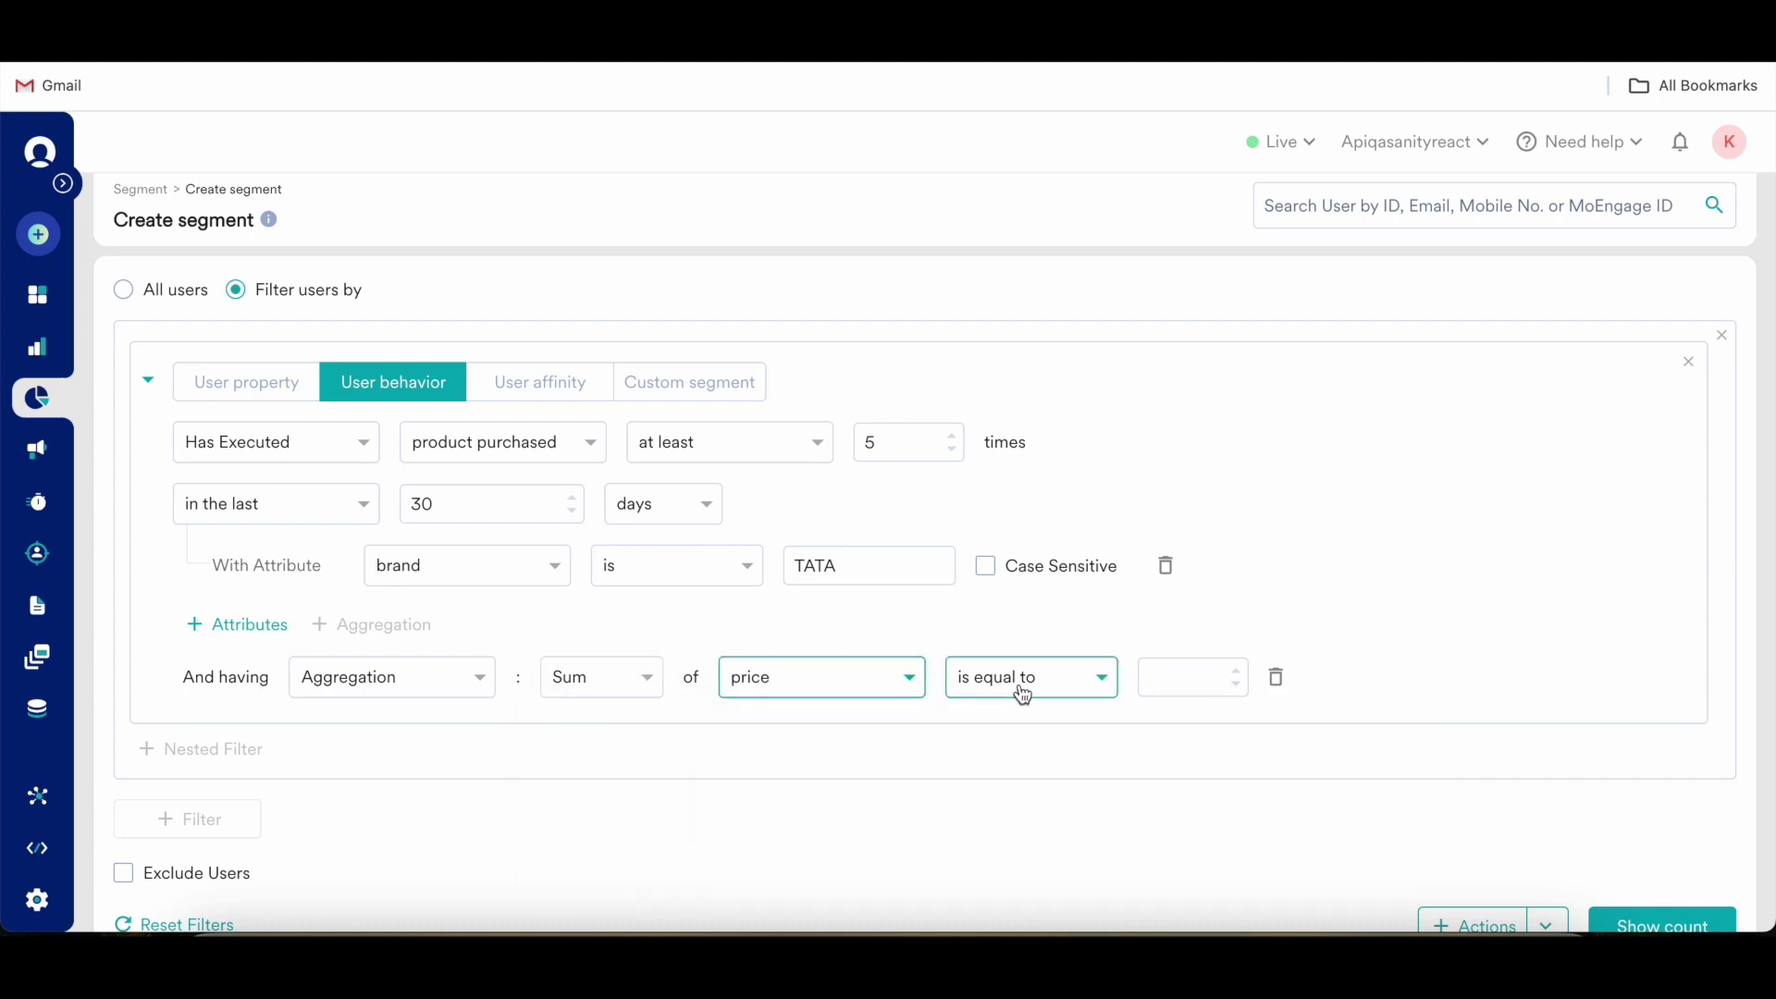
Set the price aggregation condition to is greater than 500.
left_click(1022, 695)
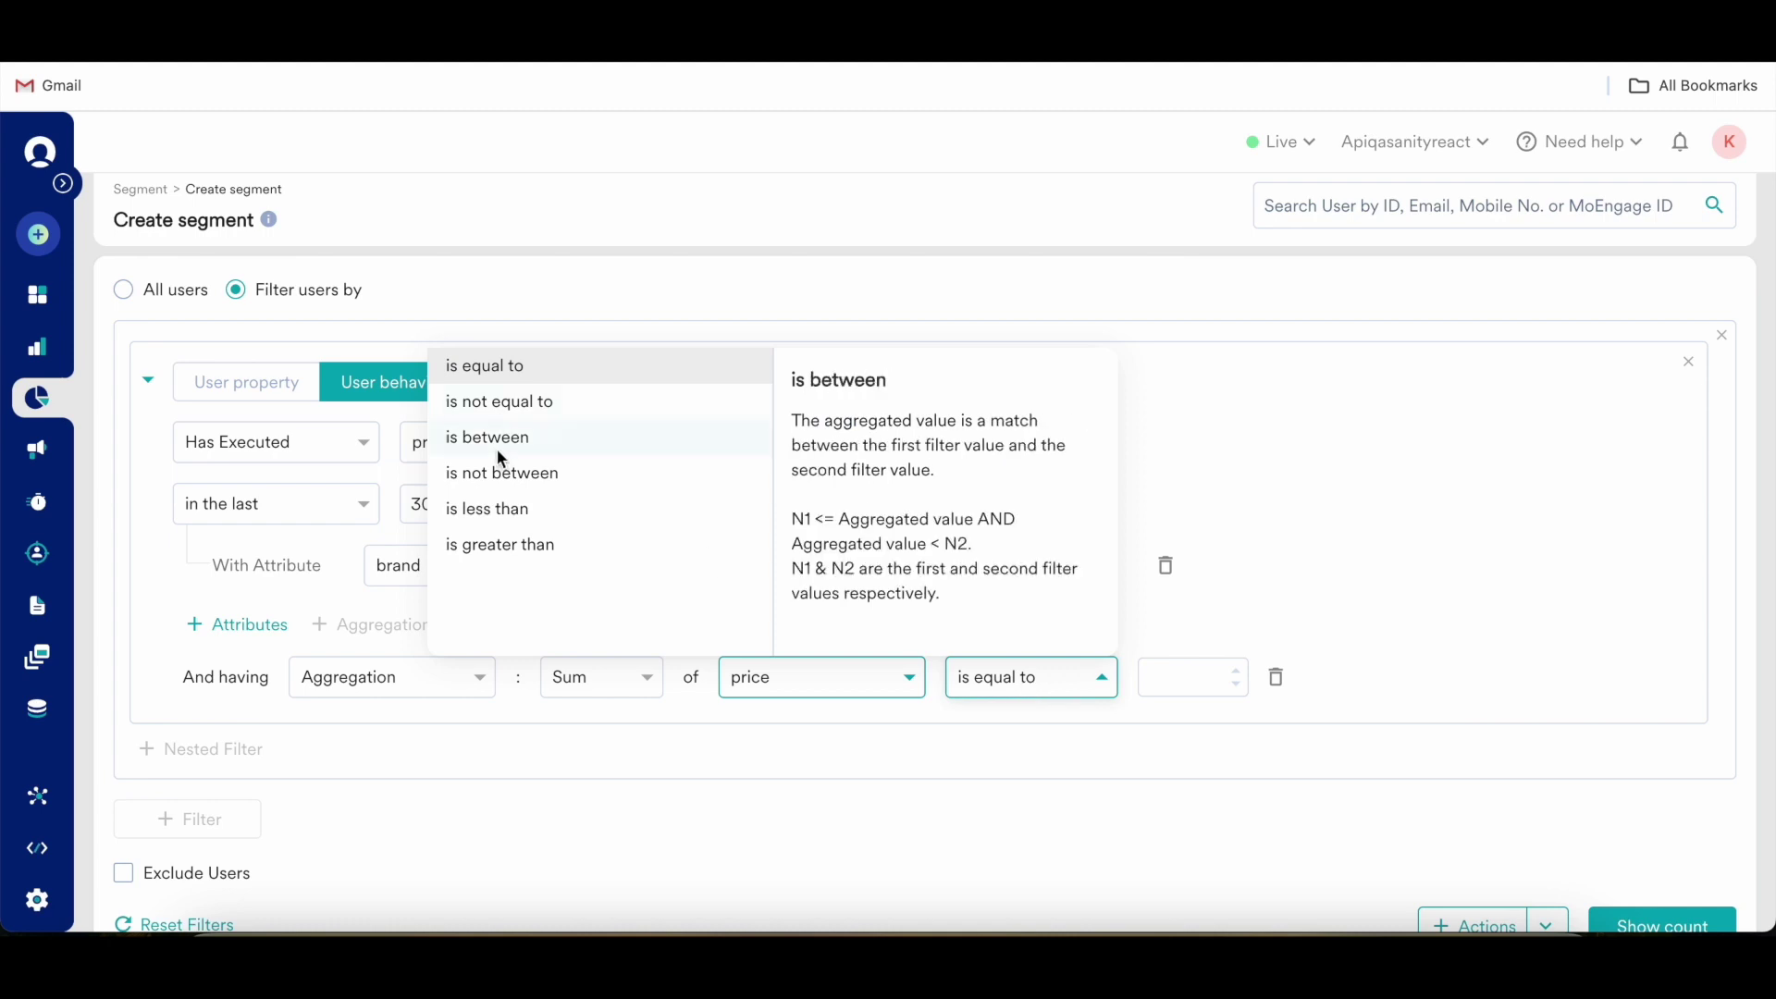
left_click(491, 545)
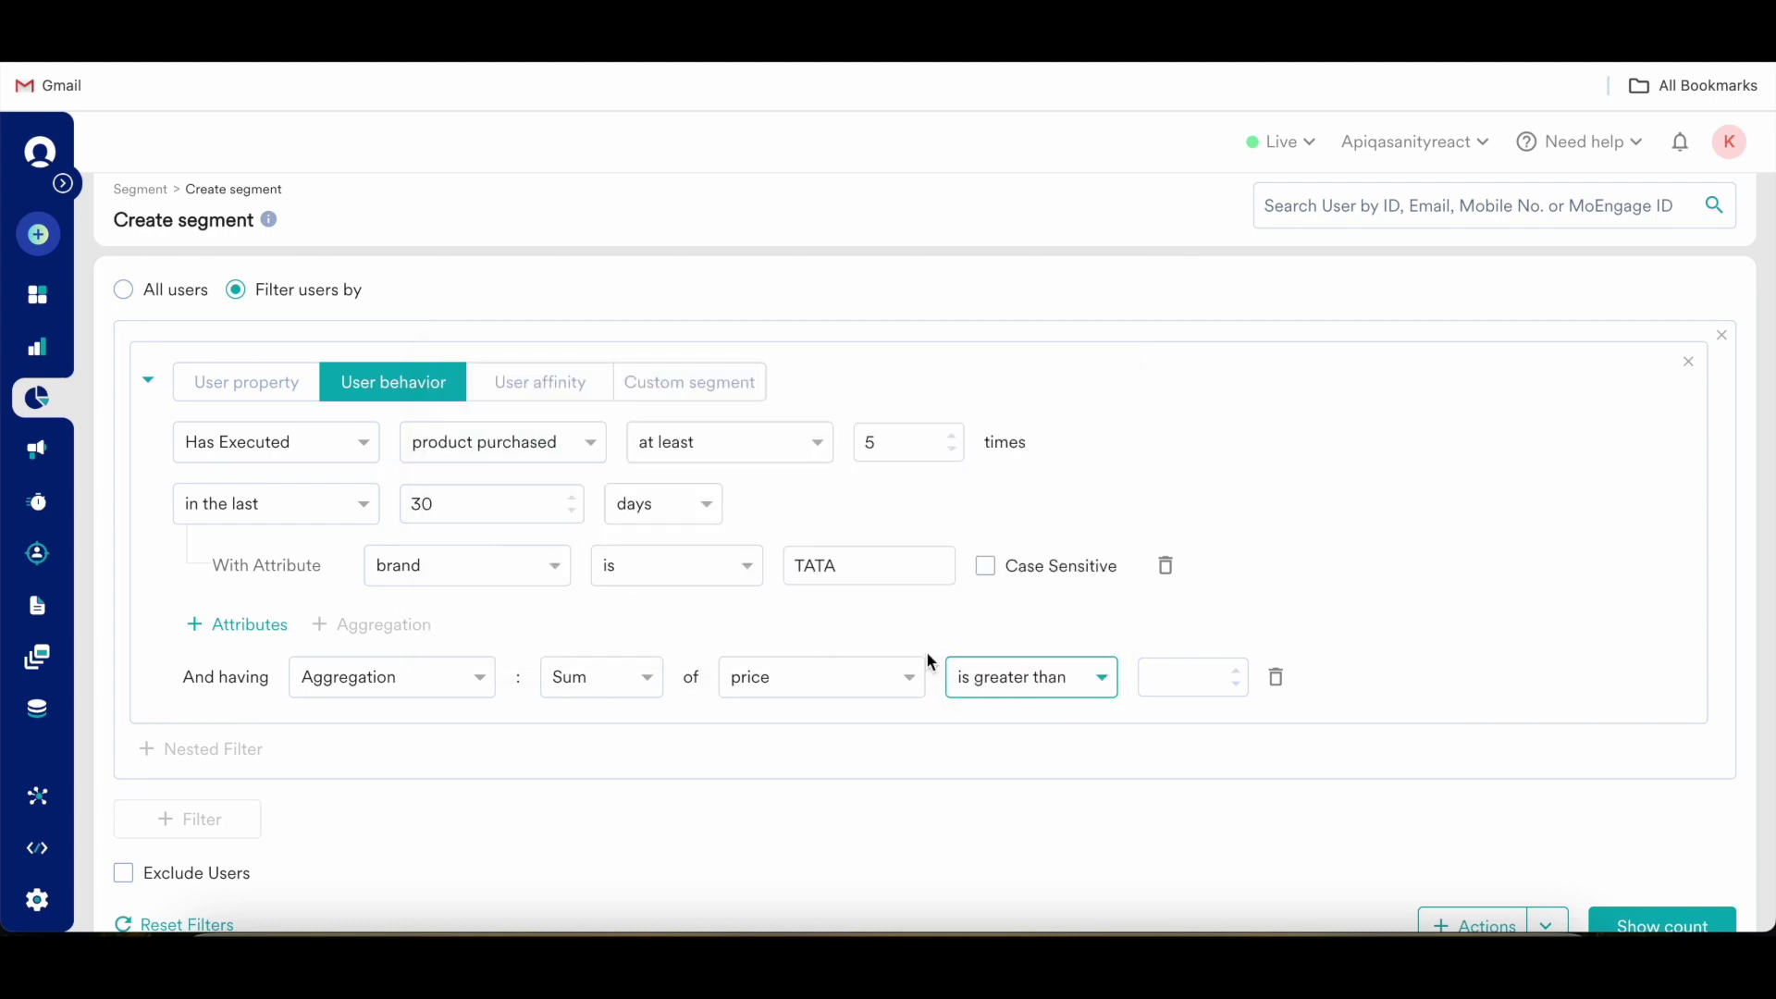
left_click(1156, 680)
type("500")
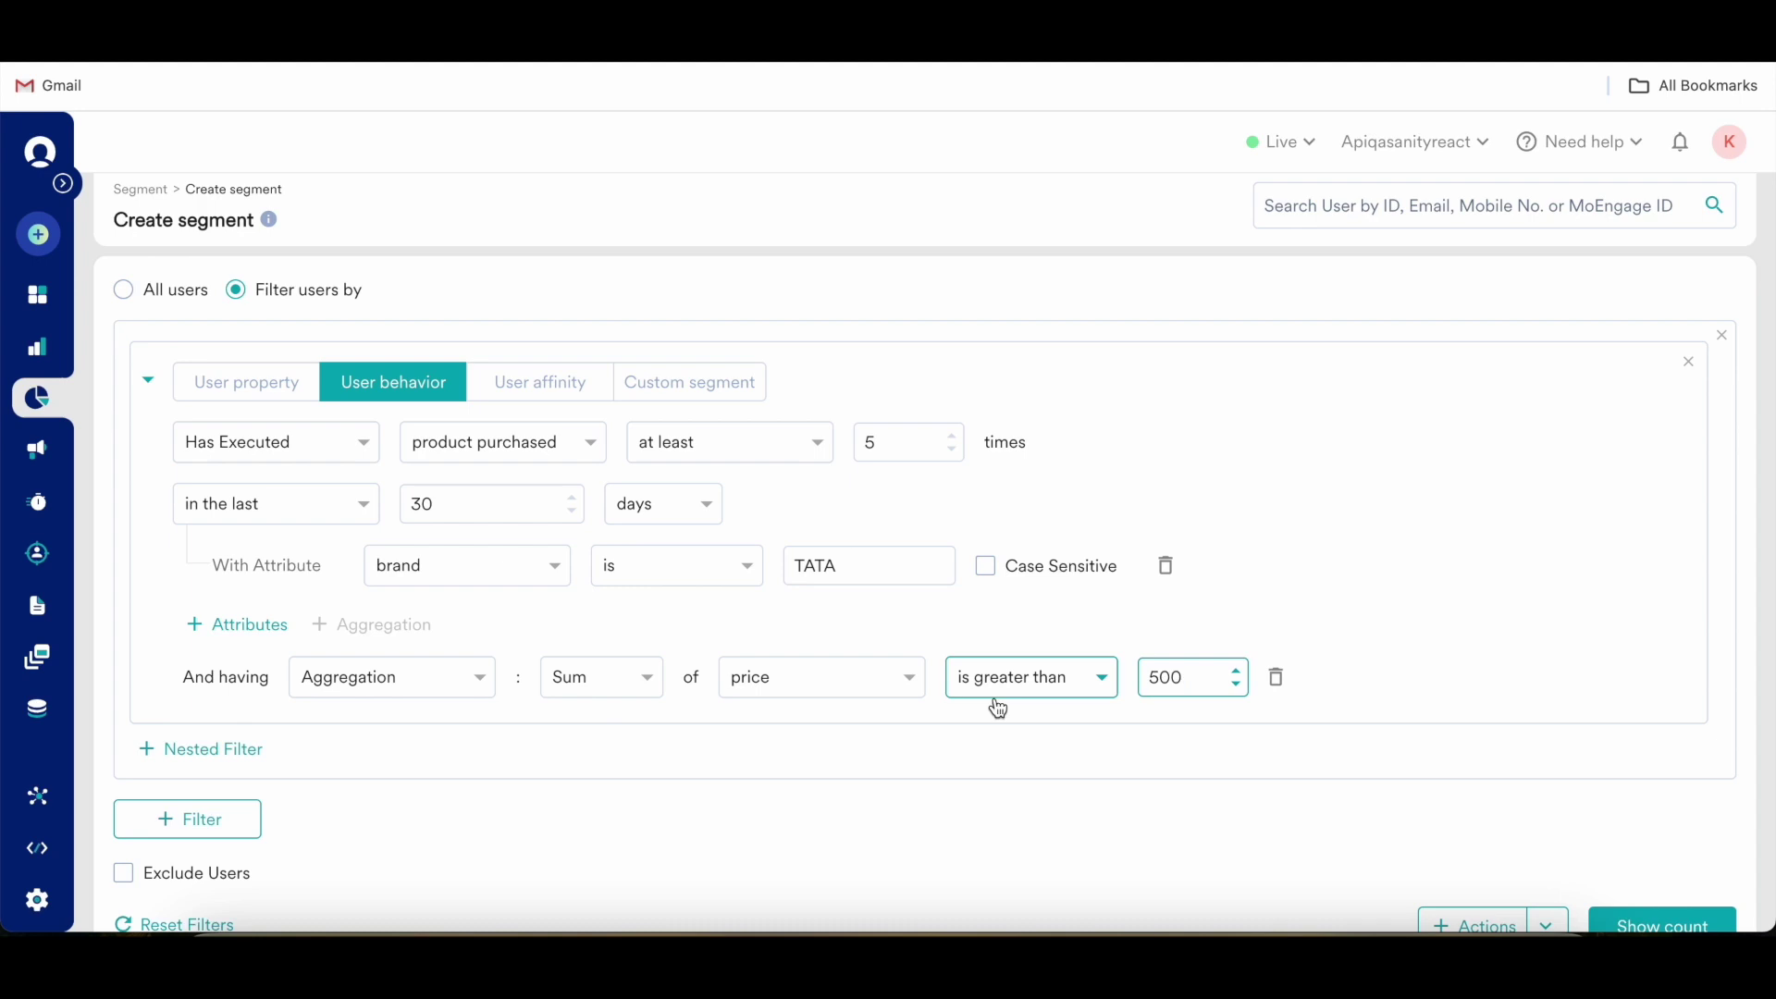
left_click(818, 743)
left_click(963, 766)
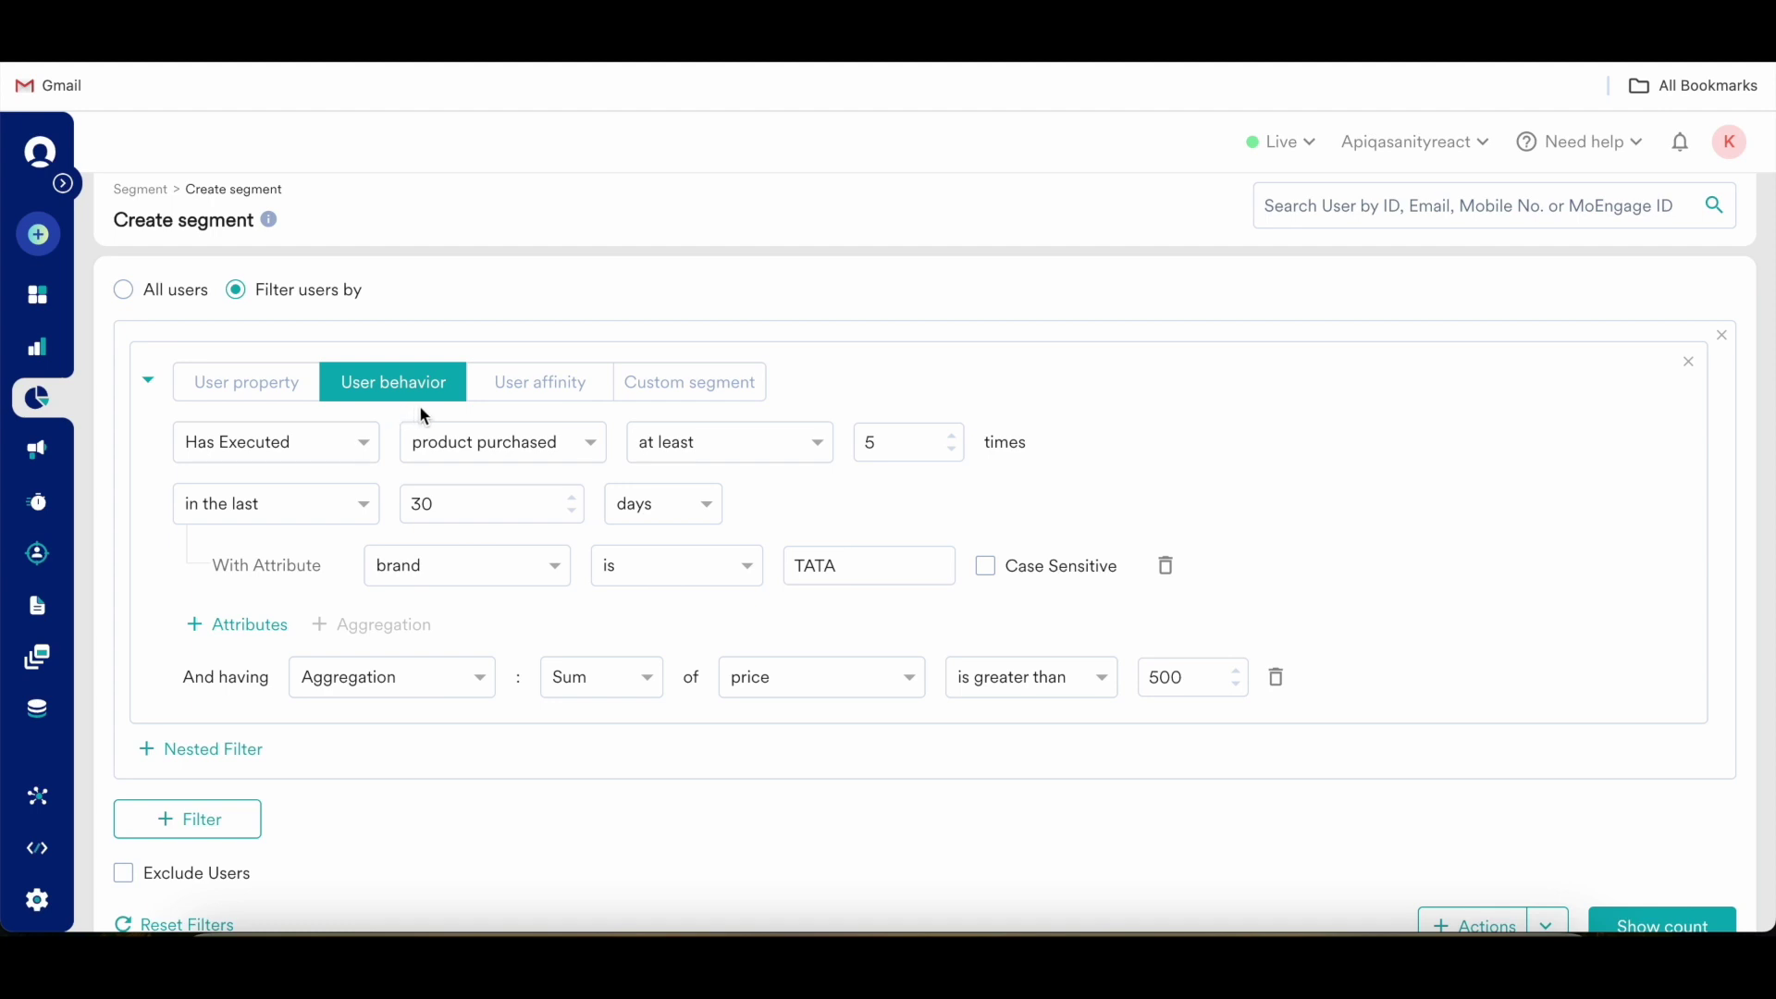
Switch the filter to user affinity and choose the Song Played event, executed predominantly.
left_click(524, 396)
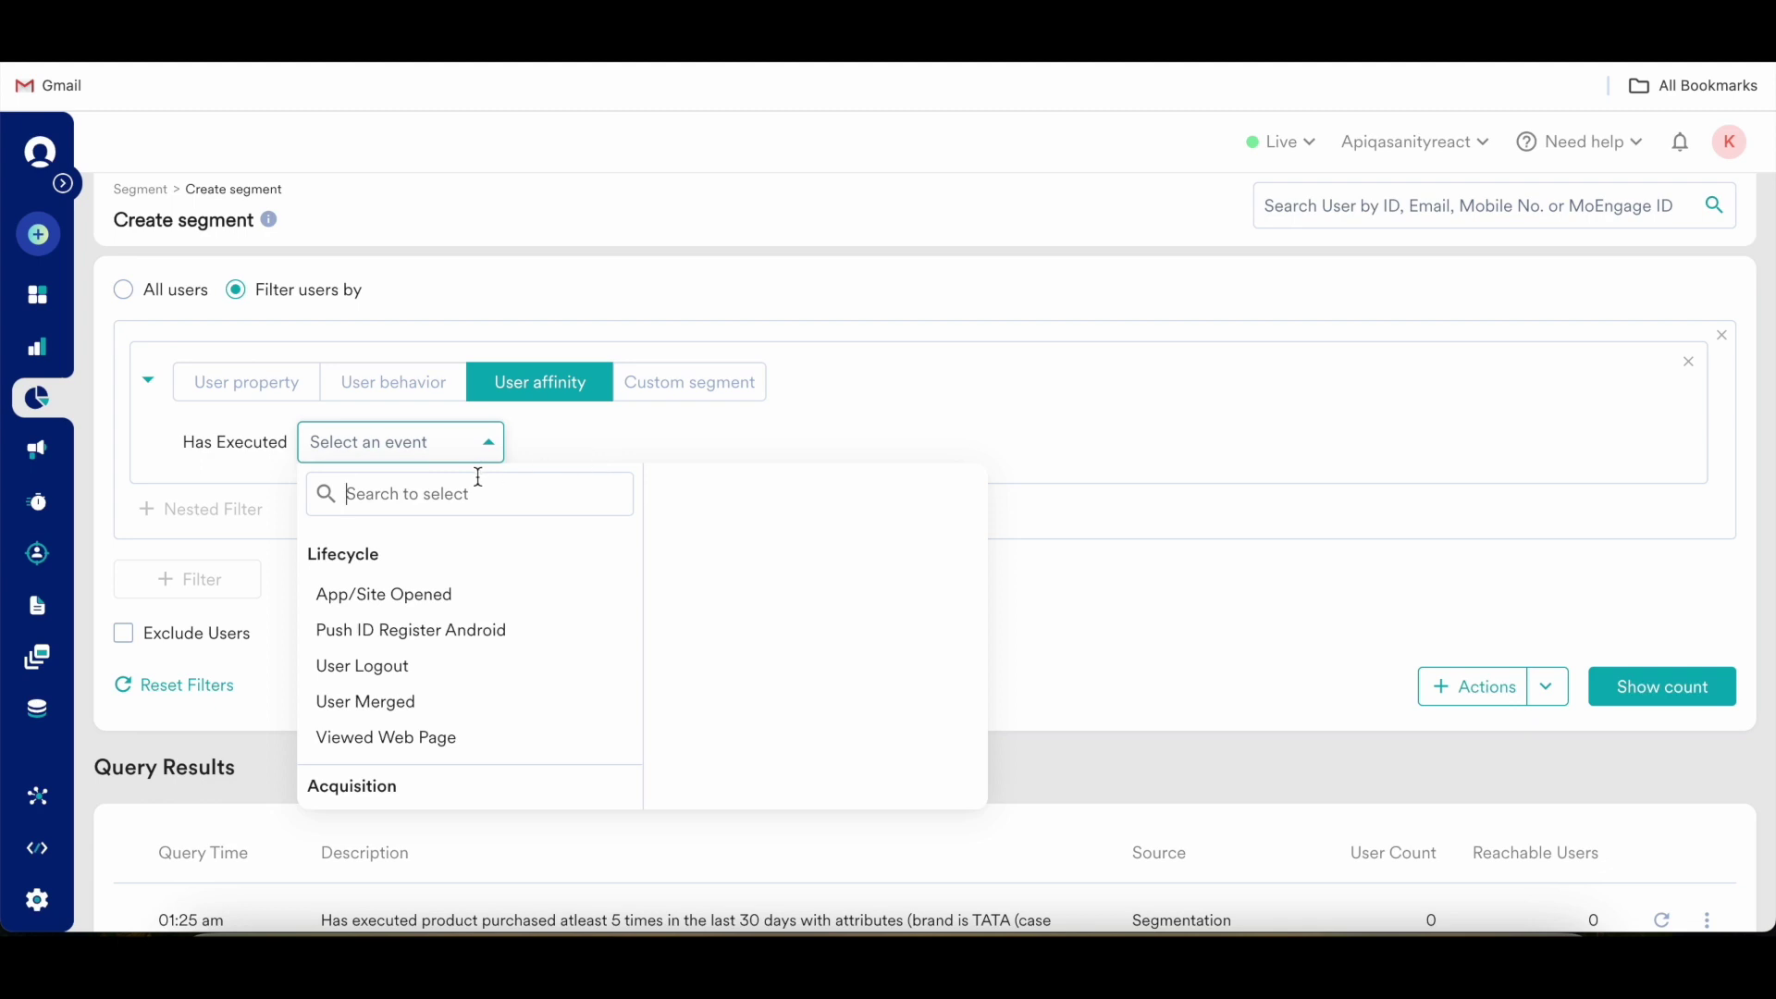
type("song")
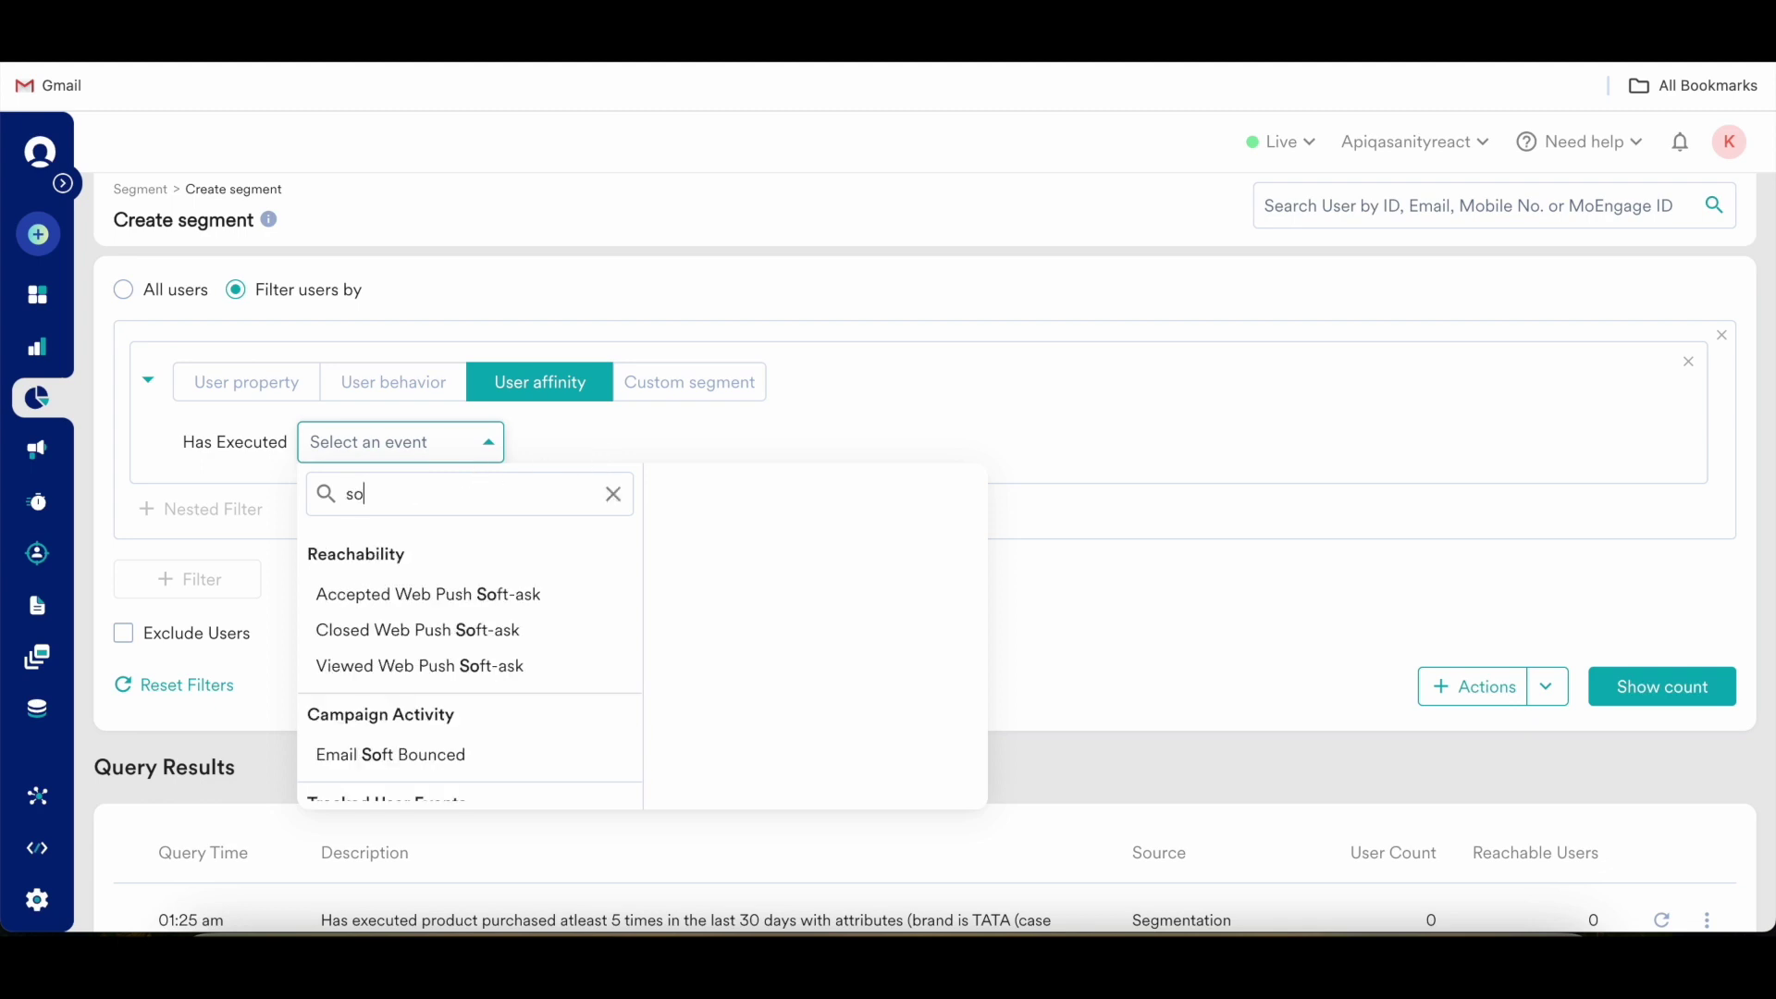
left_click(398, 594)
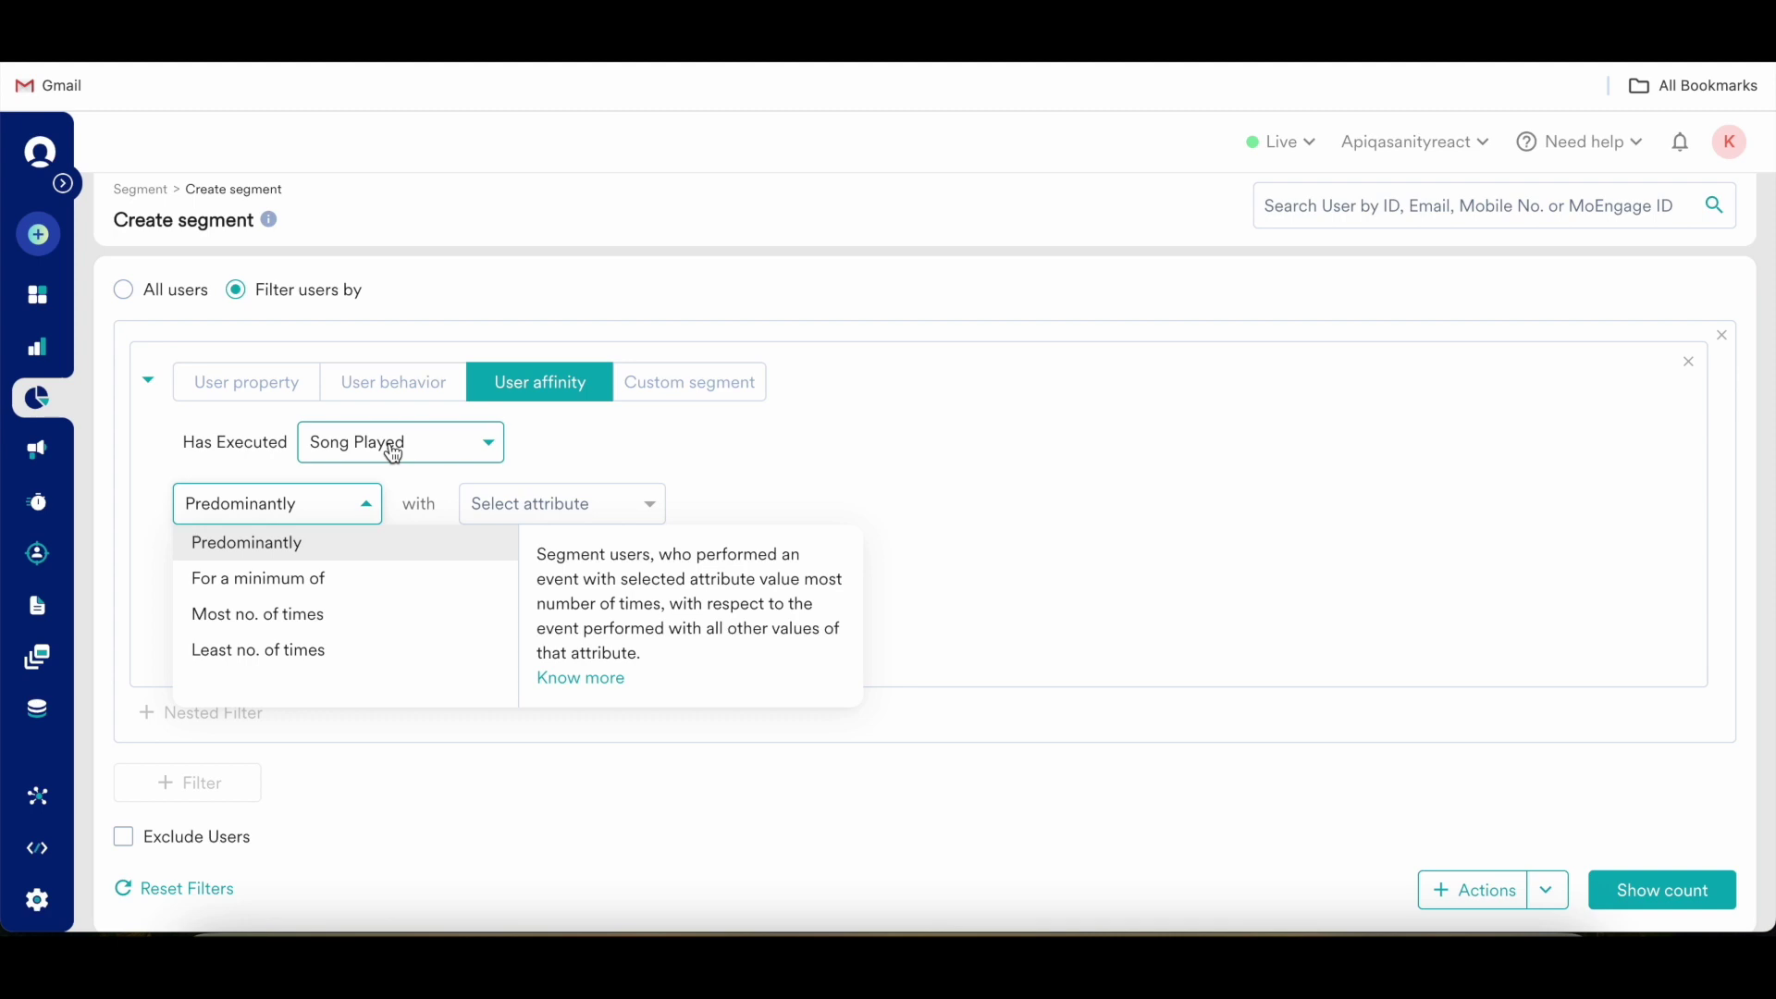
left_click(318, 542)
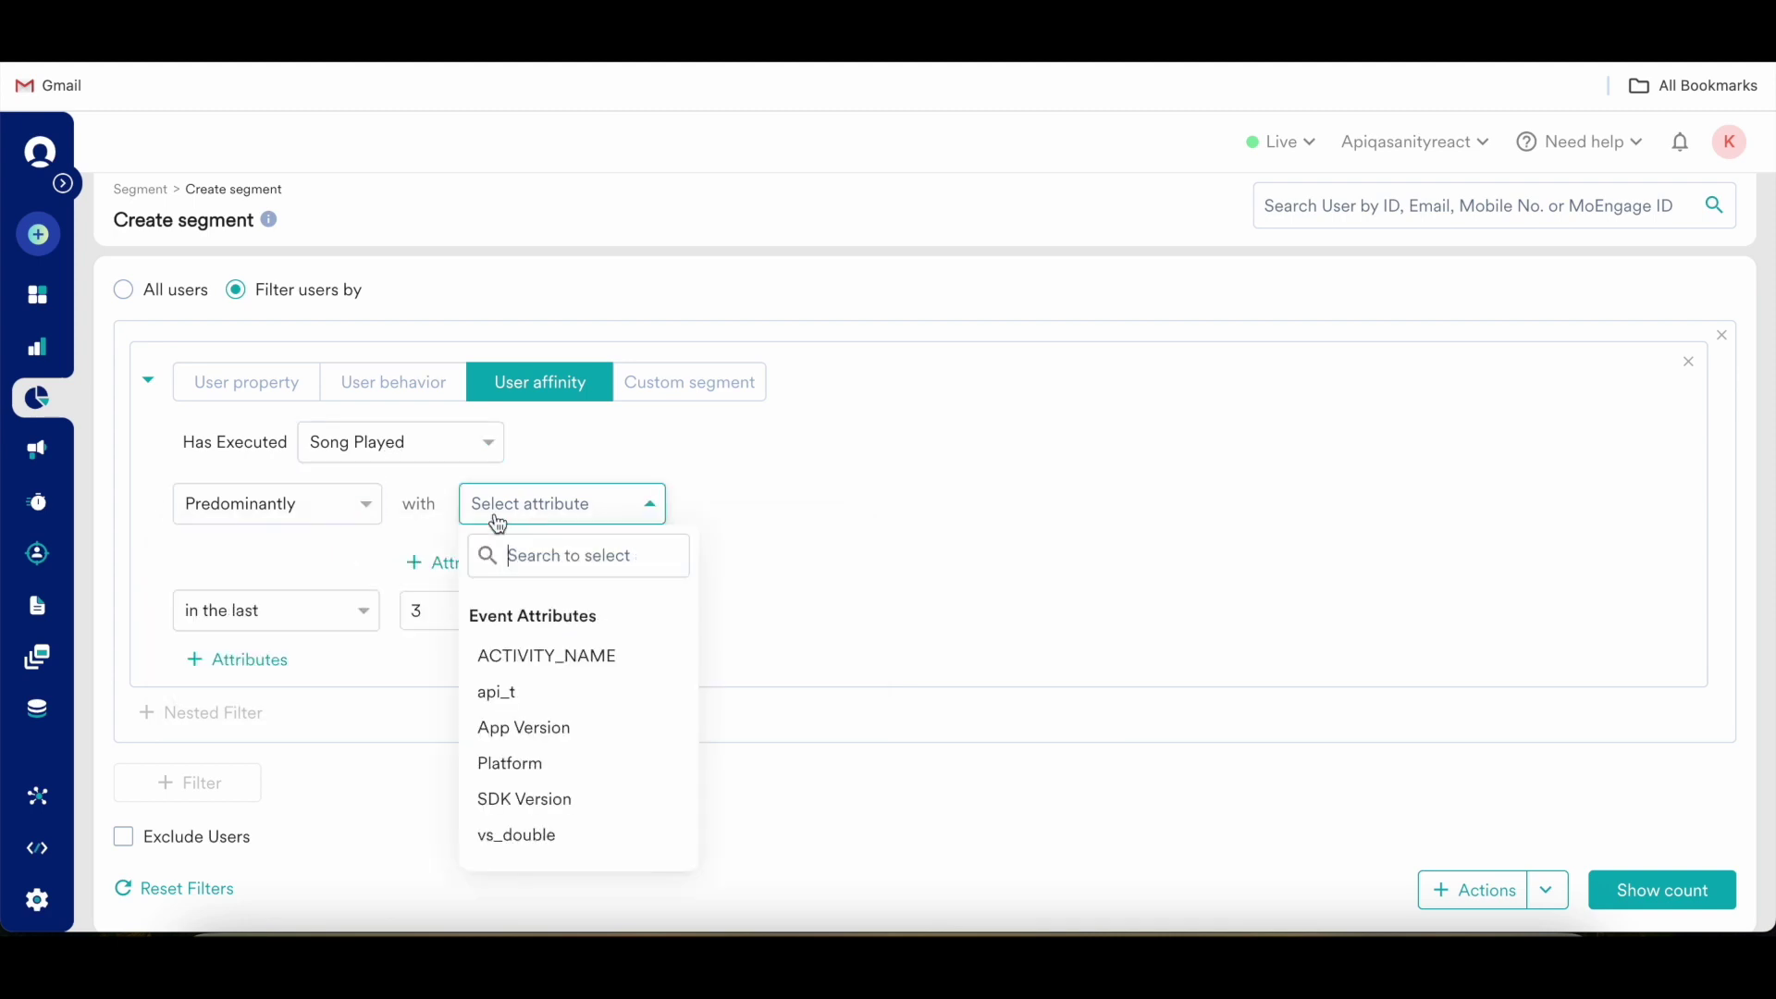
Set the predominant attribute of the Song Played event to ACTIVITY_NAME is Arijit Singh.
scroll(541, 666, "down", 5)
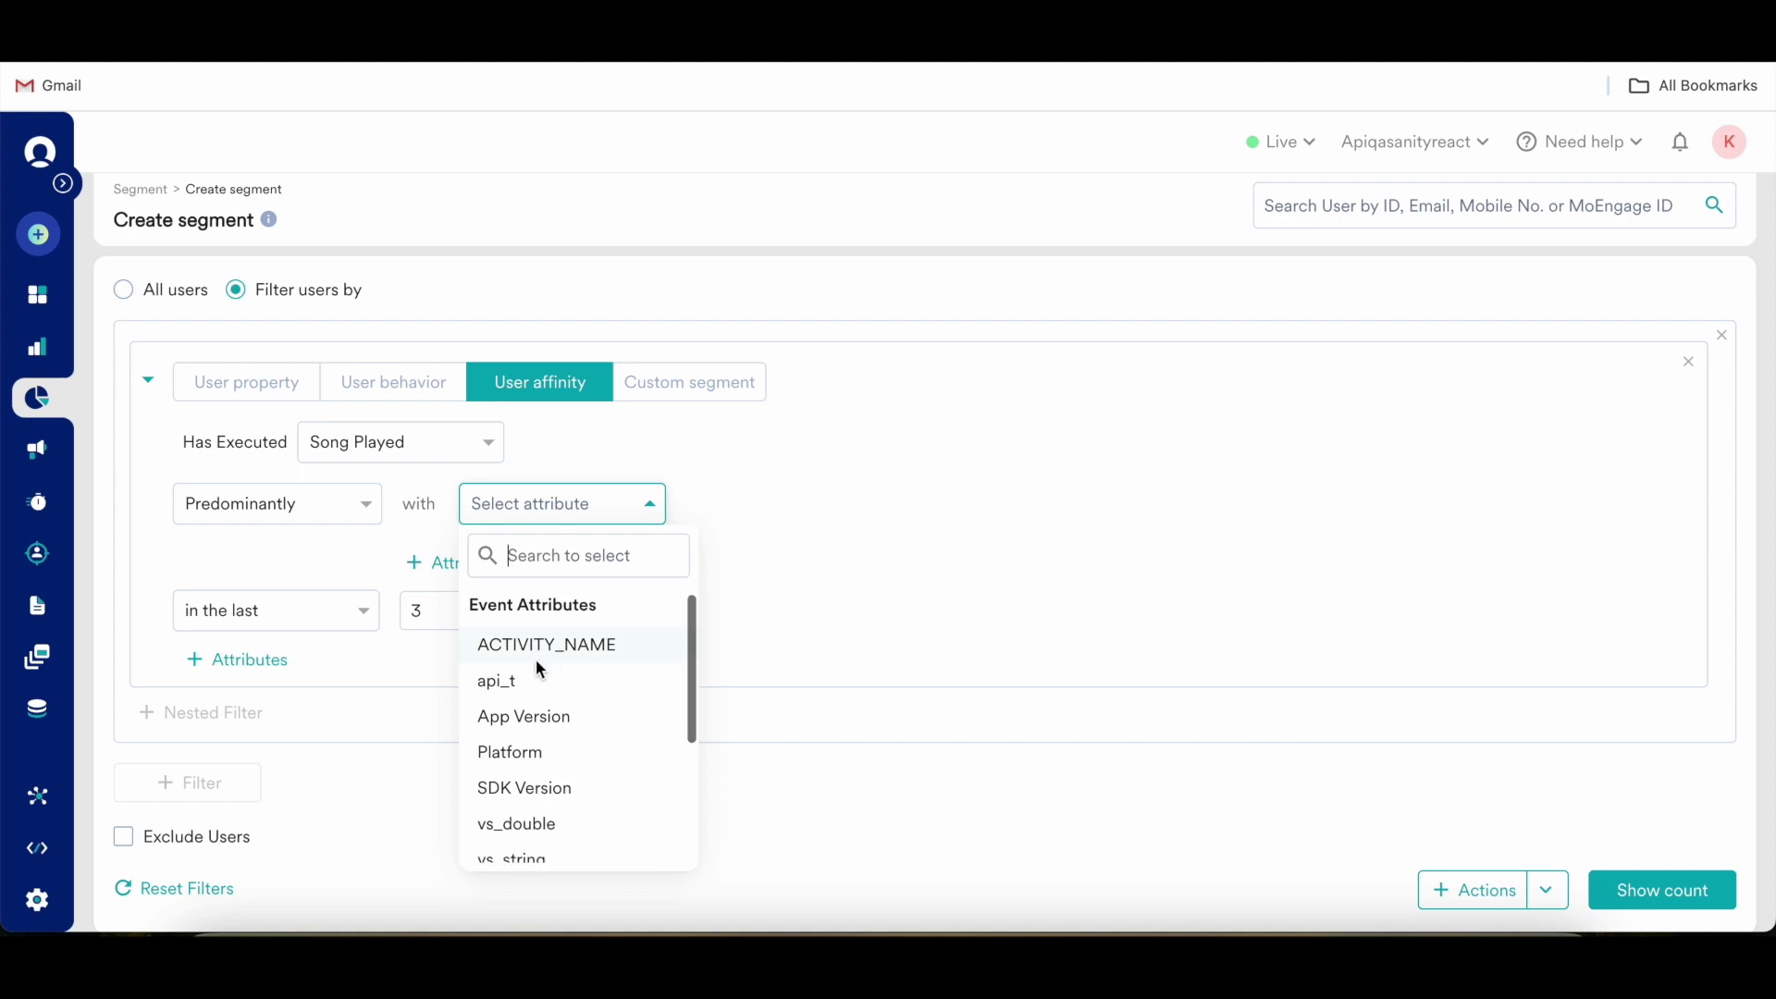
scroll(535, 666, "up", 6)
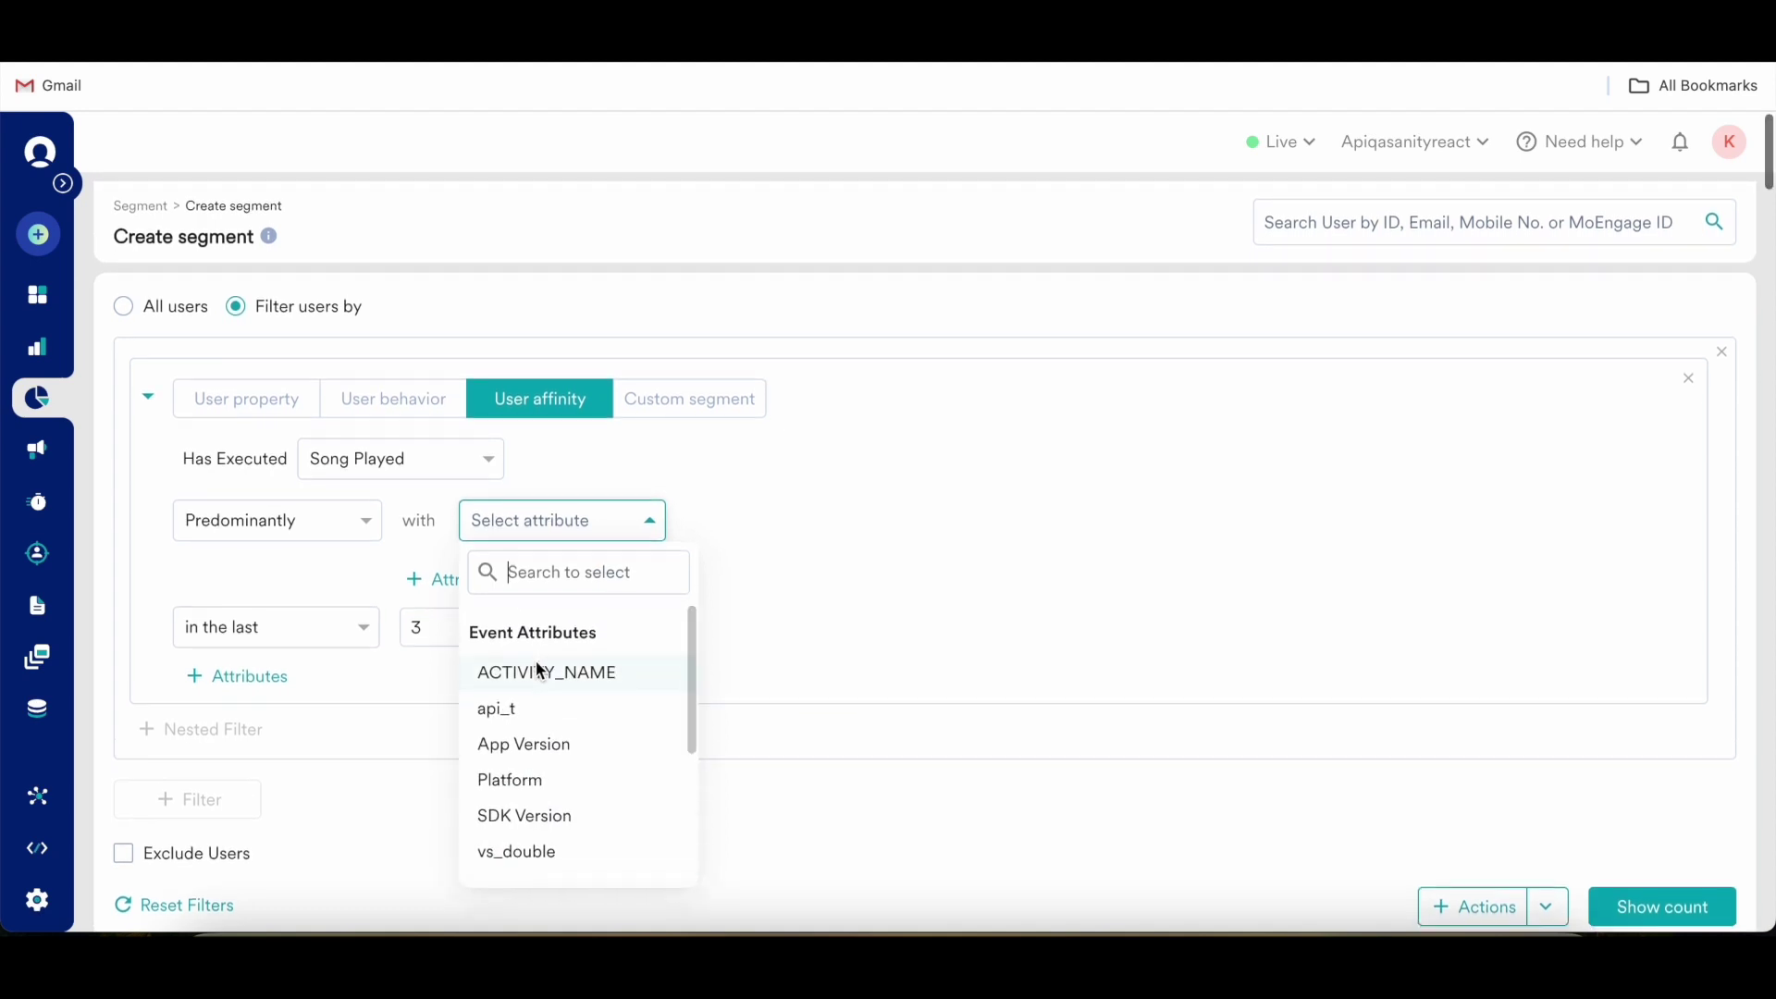
left_click(539, 666)
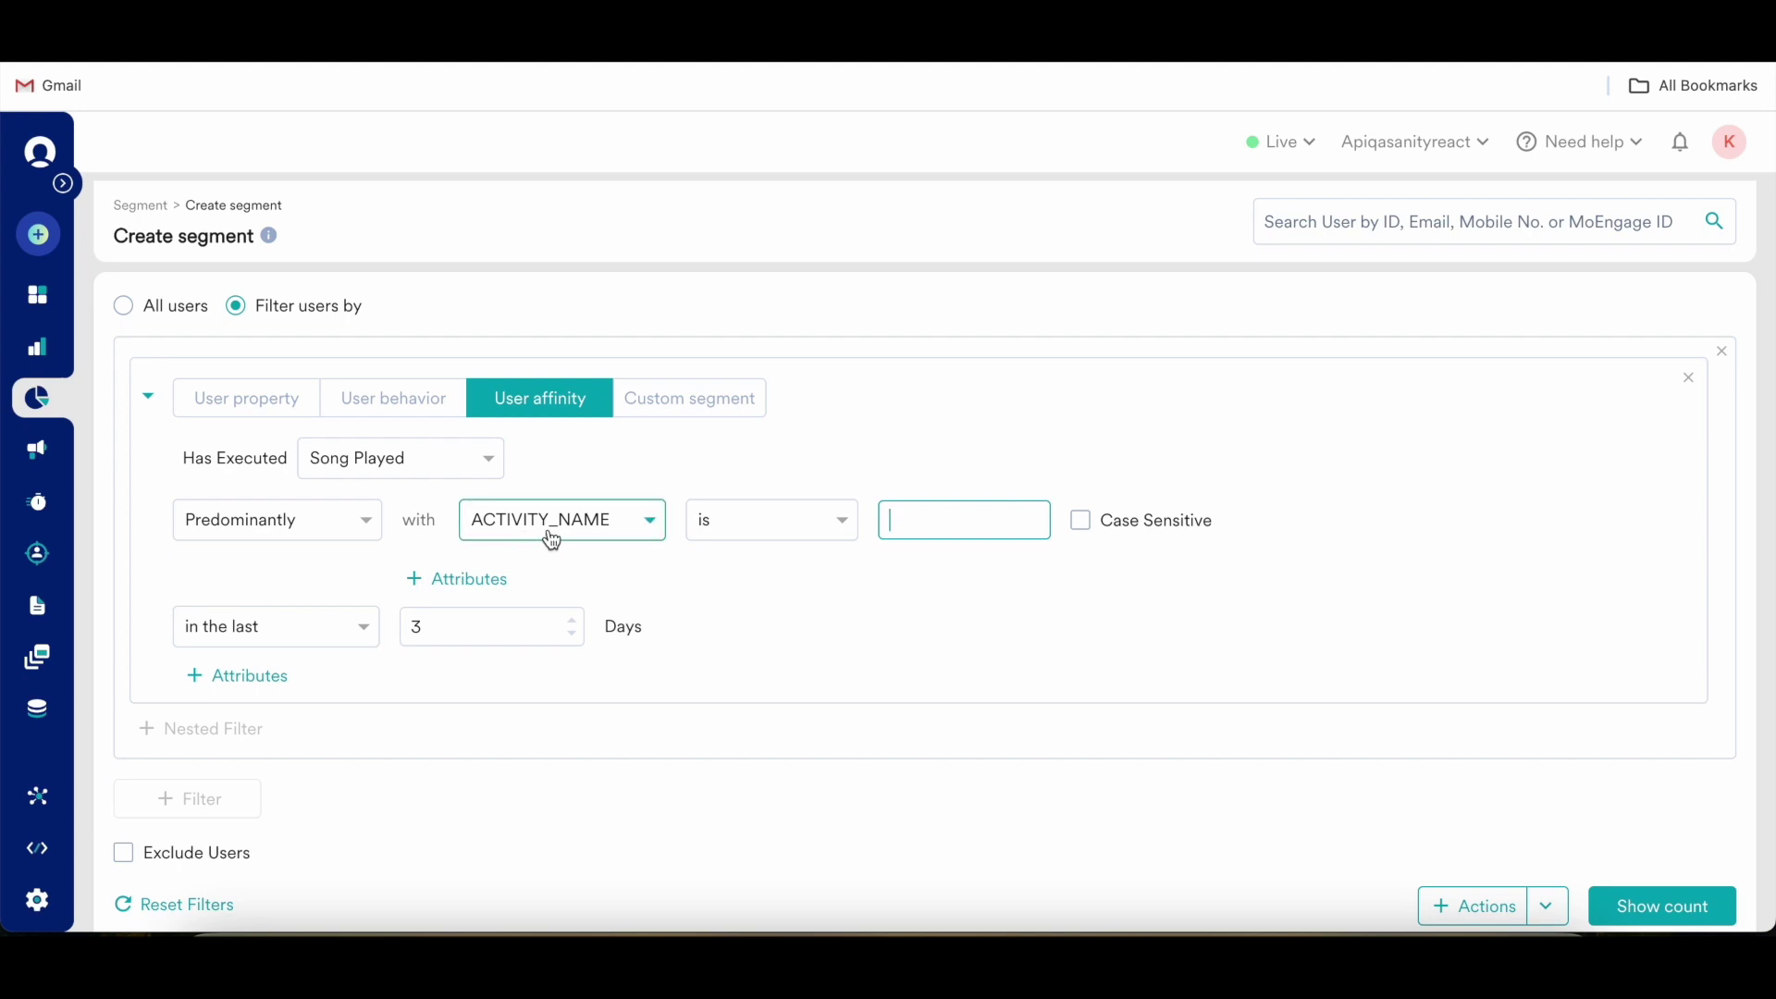
type("Arijit")
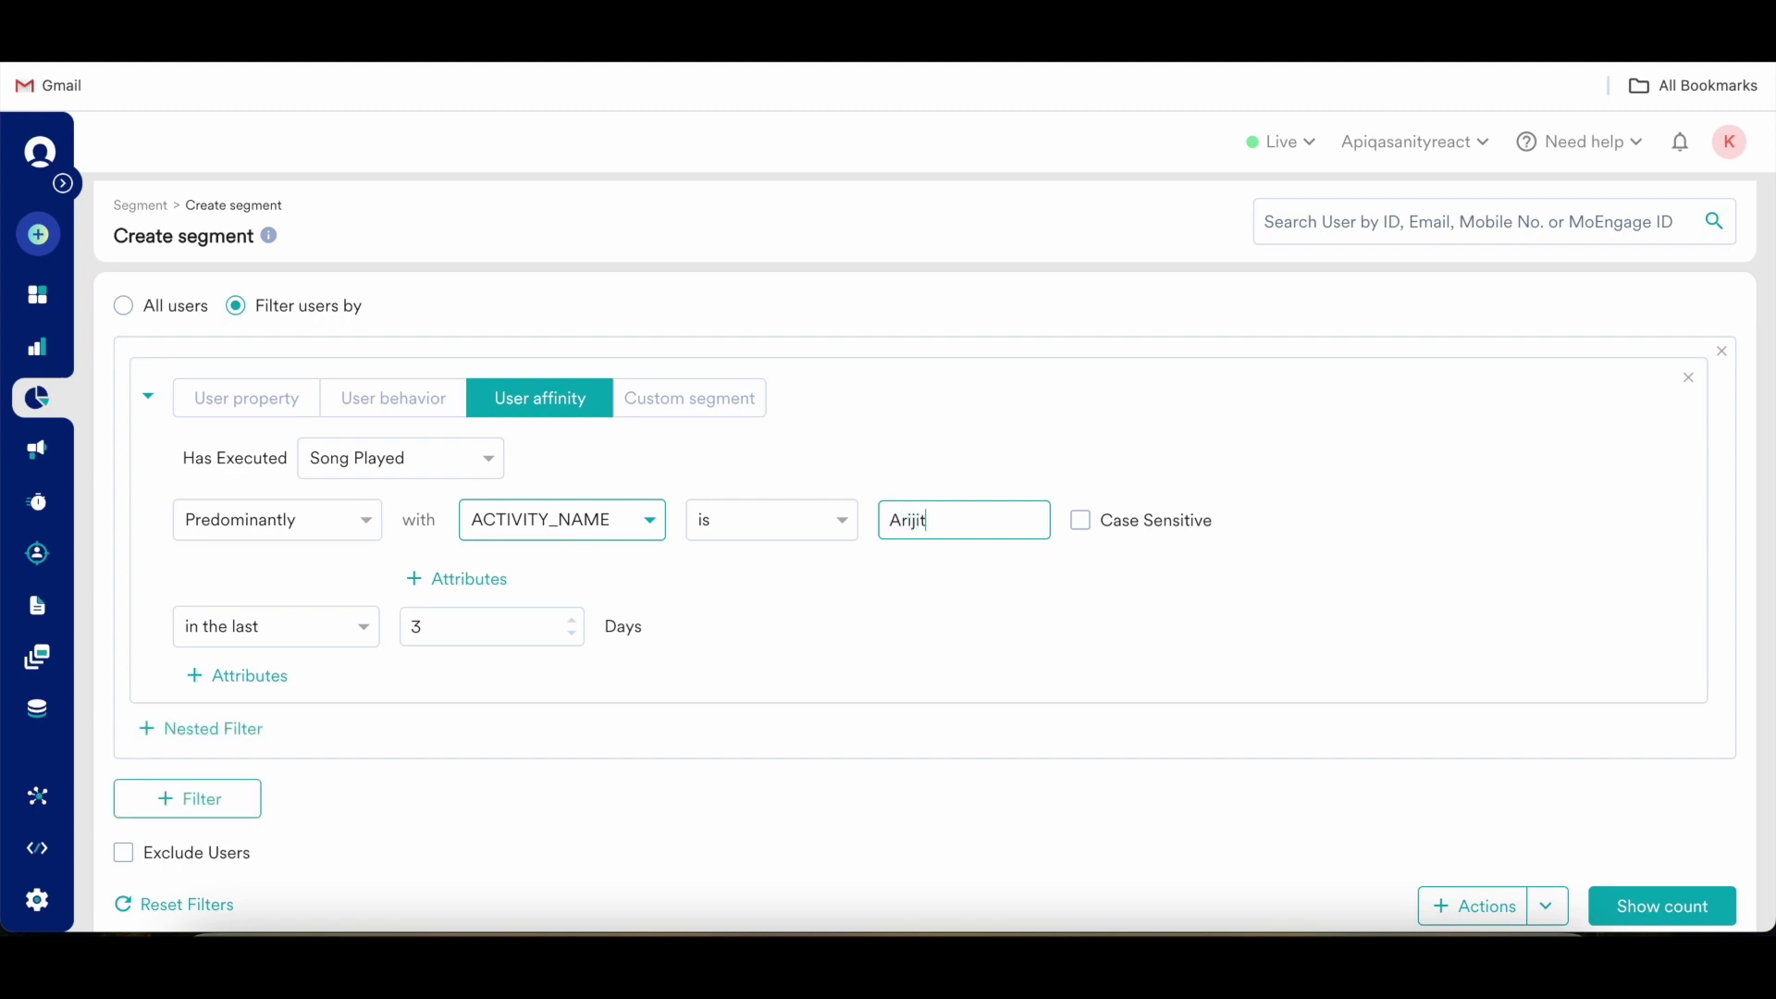
type(" Singh")
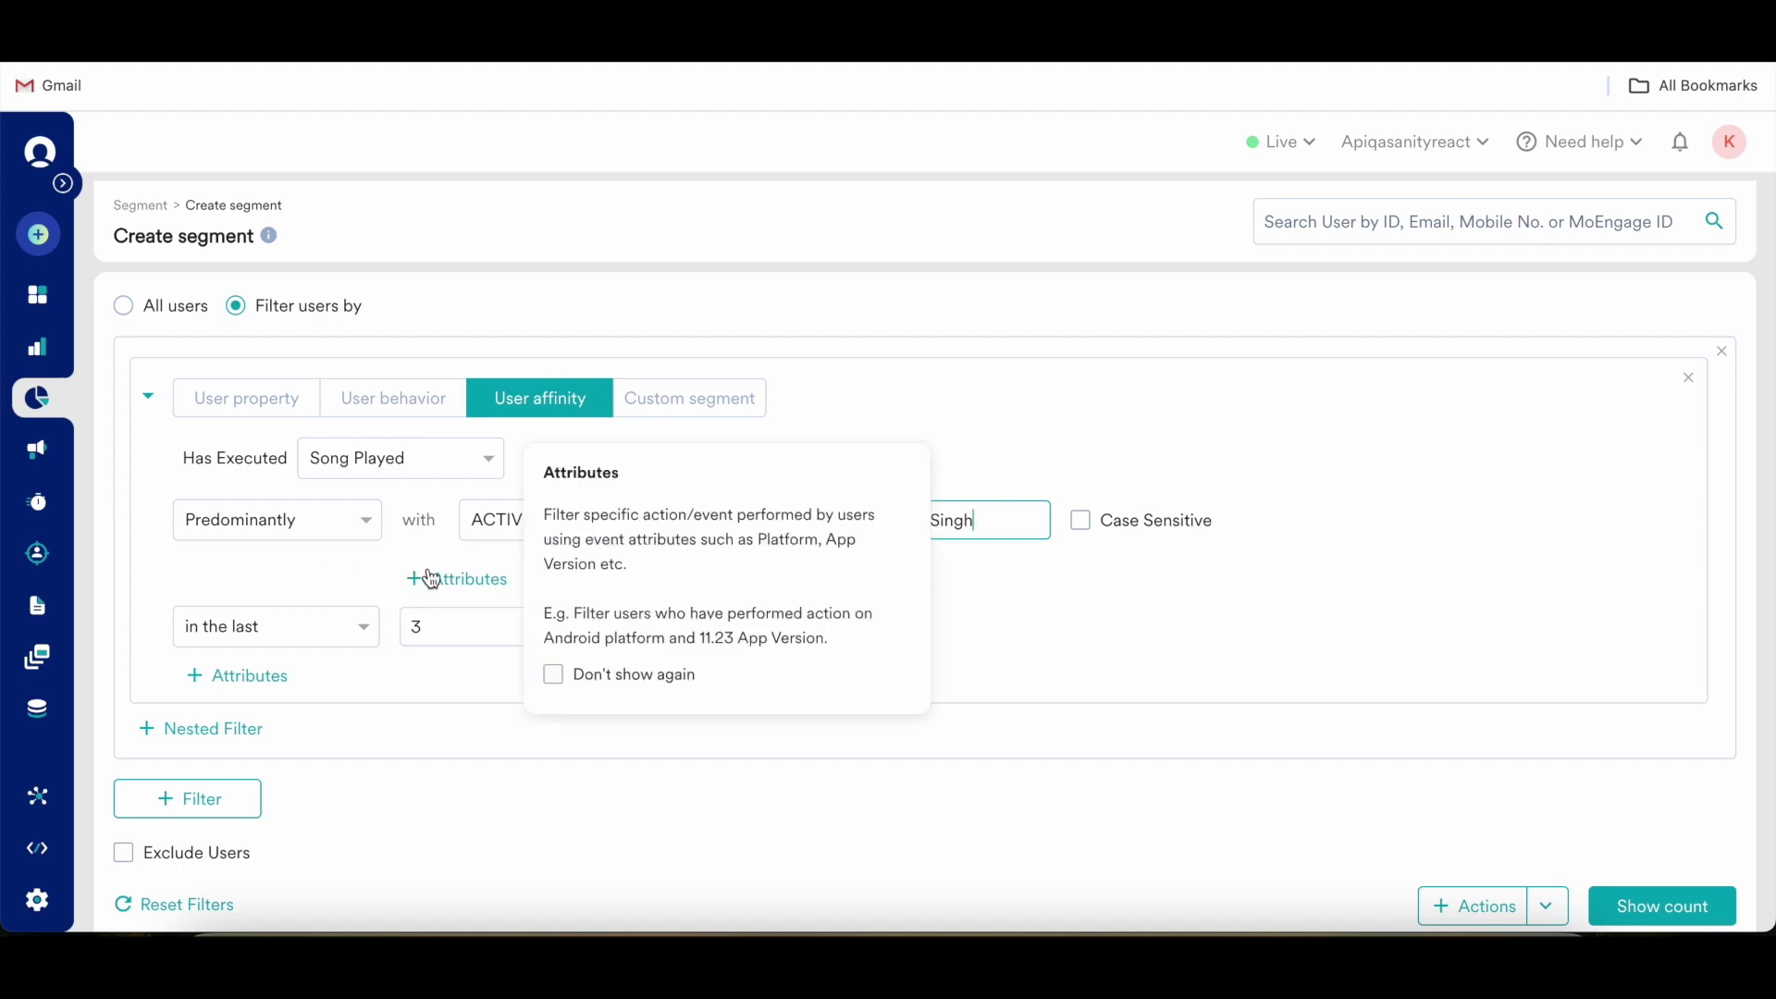
Add a second predominant attribute to the Song Played condition, with Platform is ANDROID.
left_click(431, 578)
left_click(555, 581)
scroll(552, 471, "down", 3)
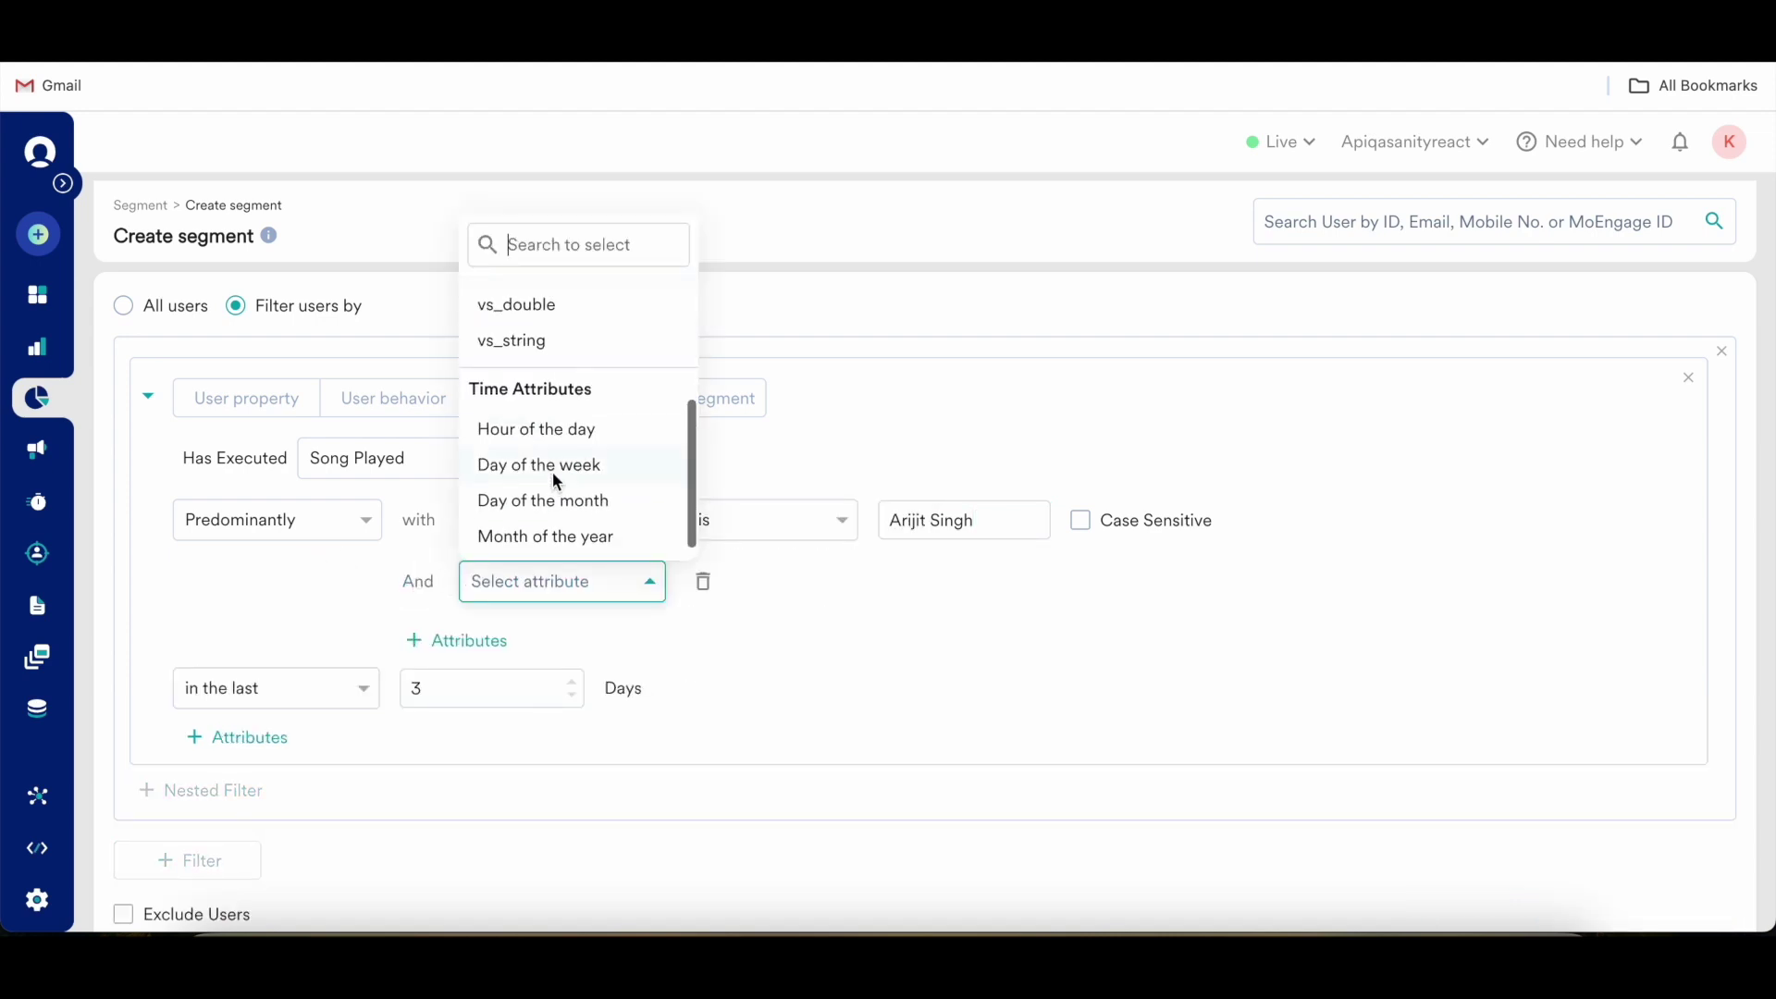
scroll(552, 472, "up", 4)
left_click(518, 401)
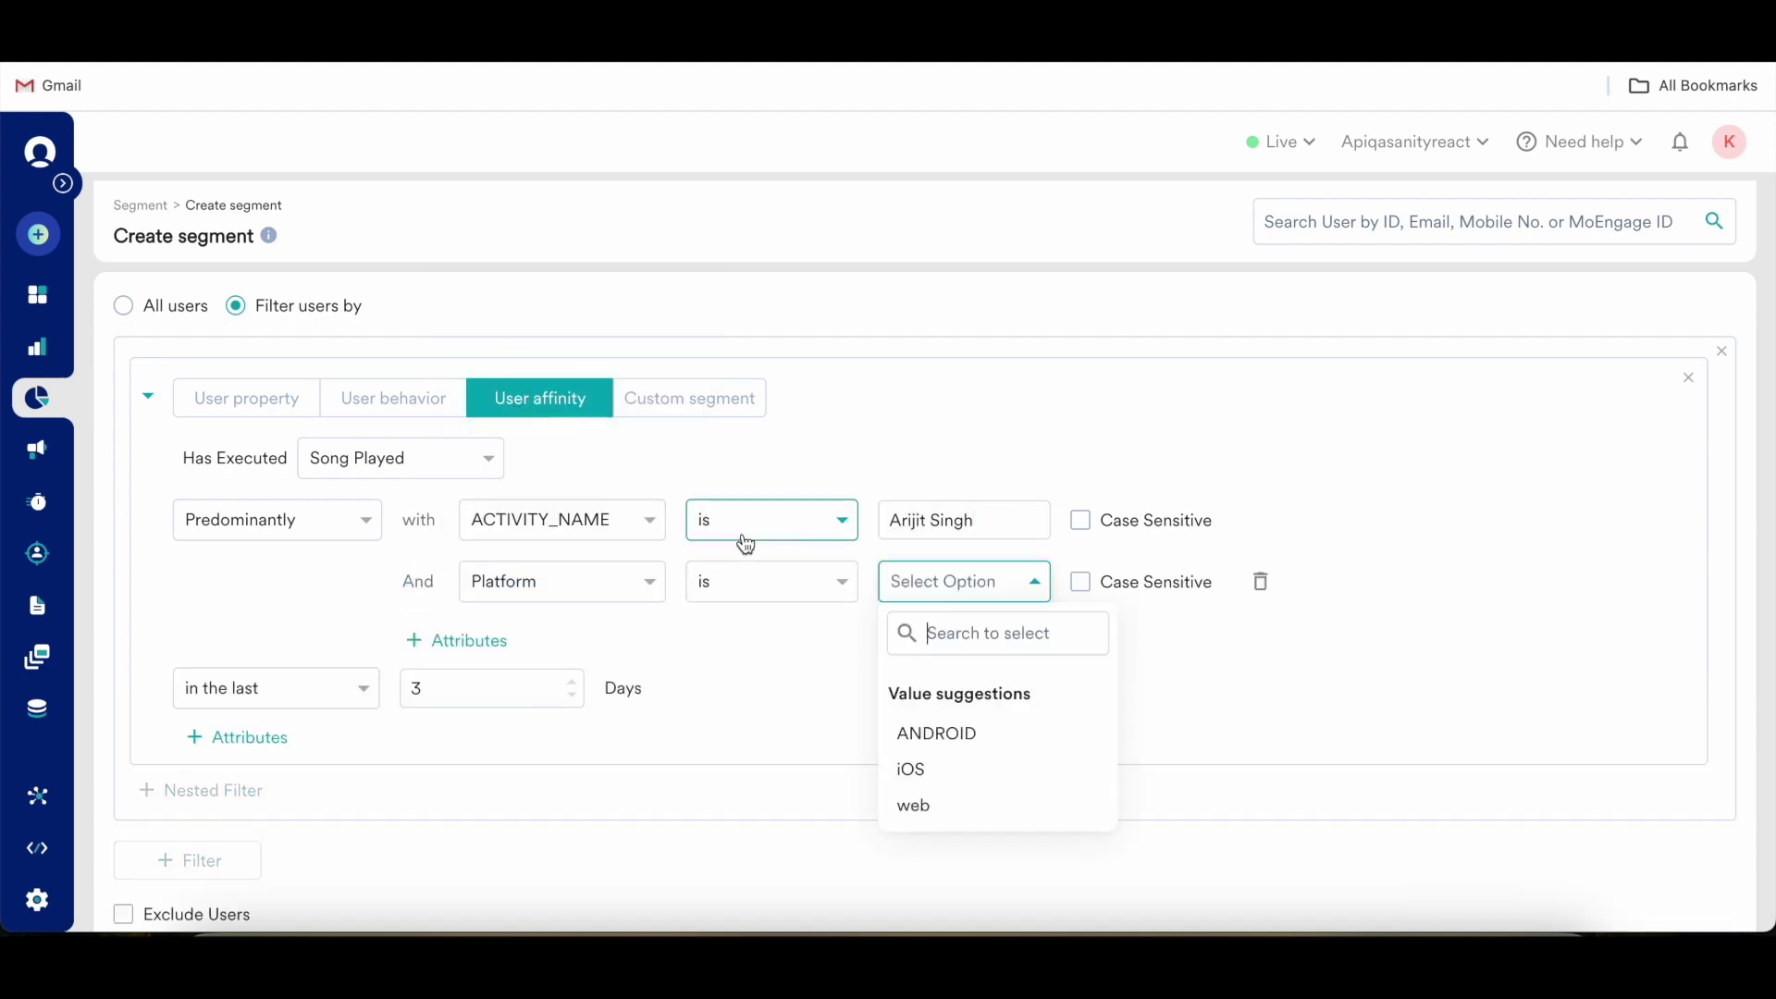
left_click(959, 731)
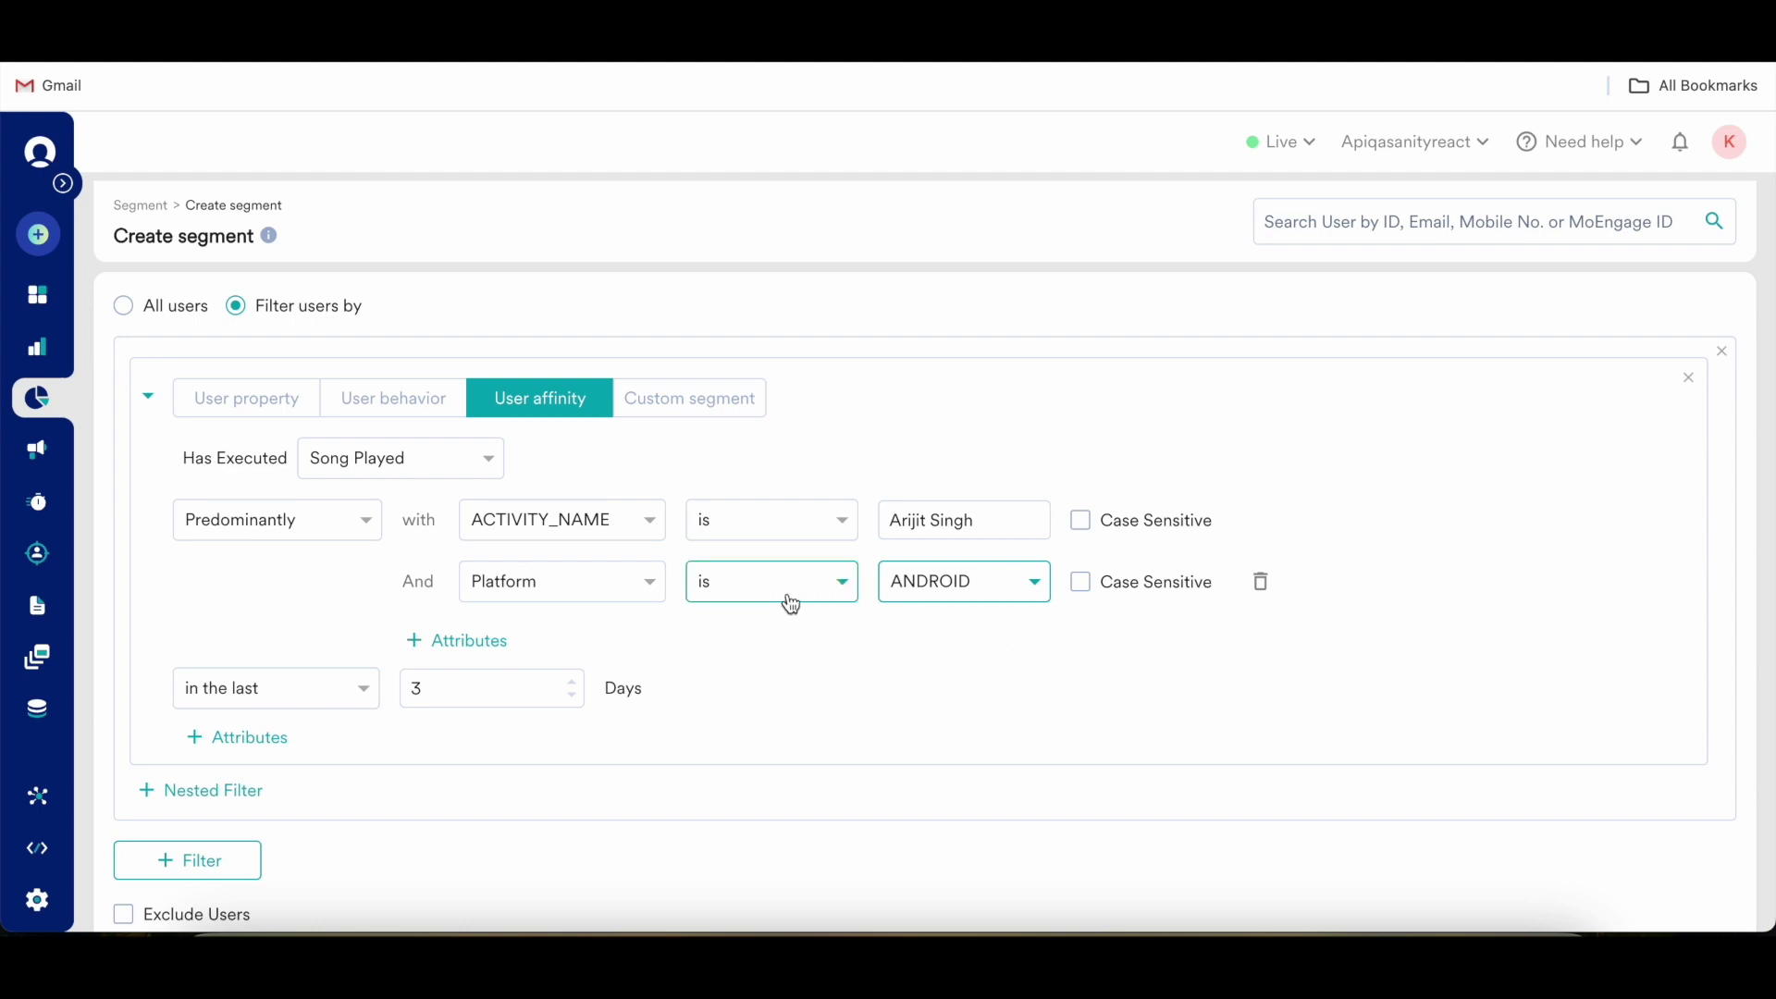
Set the Song Played affinity period to the last 30 days and run the user count.
left_click(479, 686)
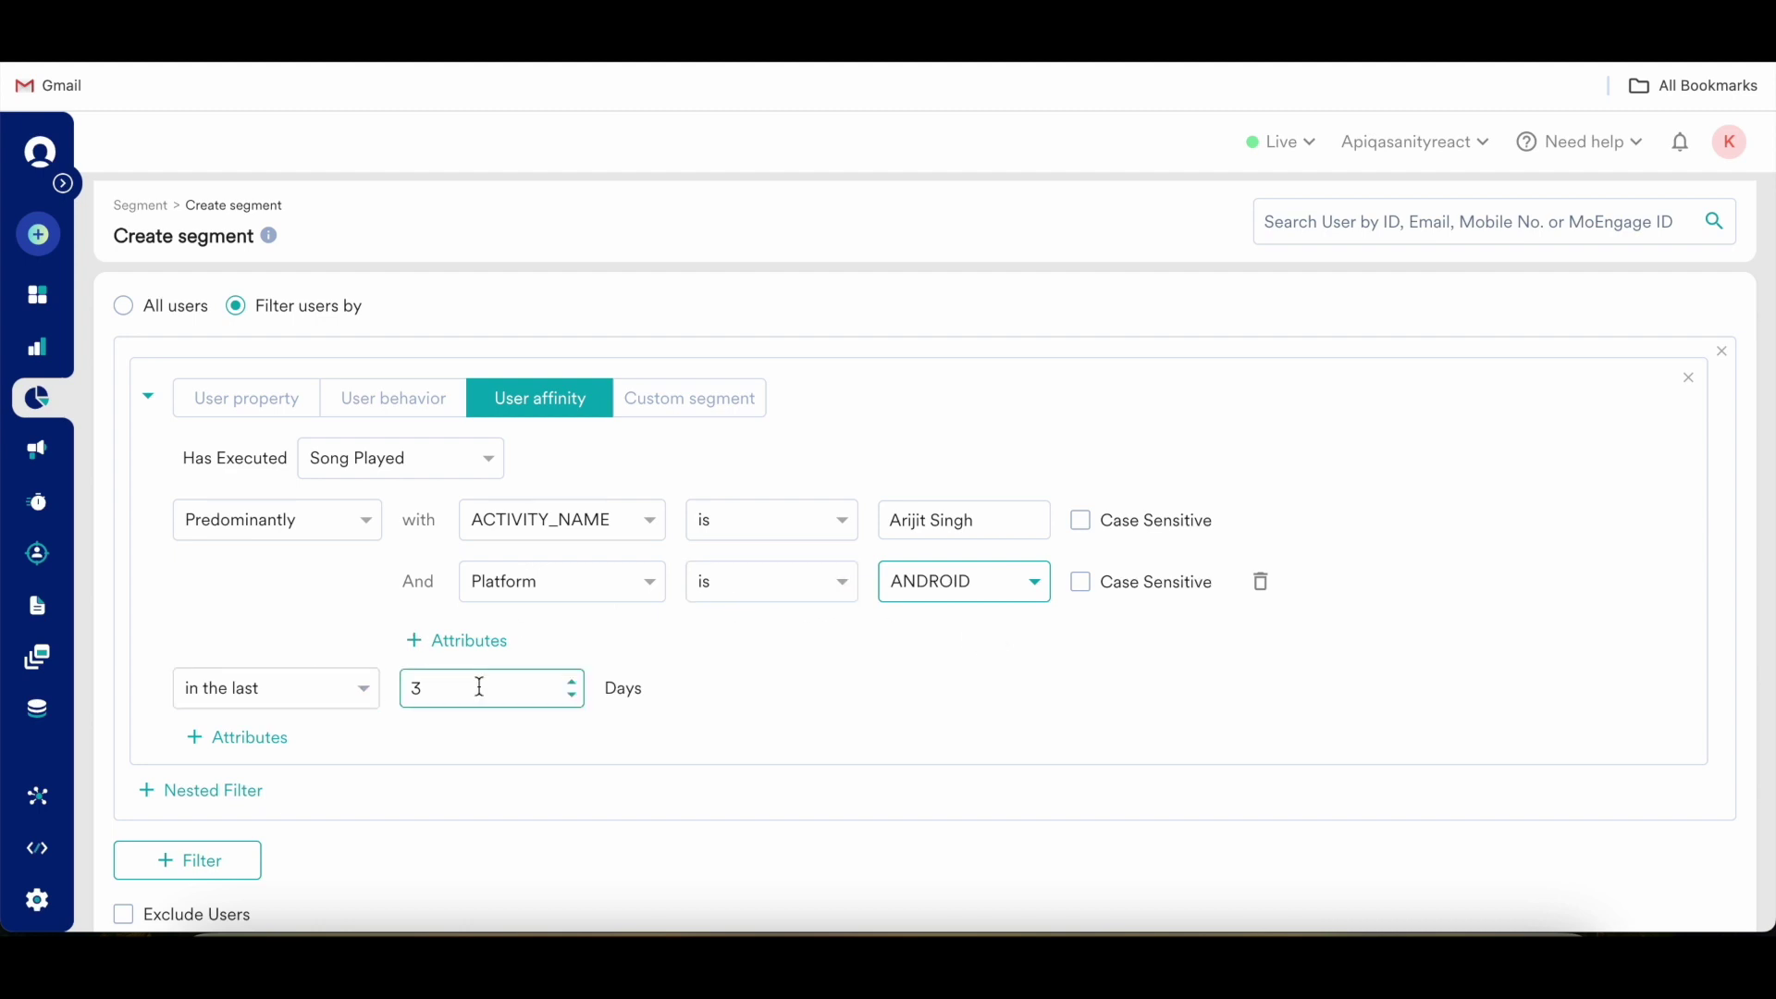
type("0")
left_click(727, 718)
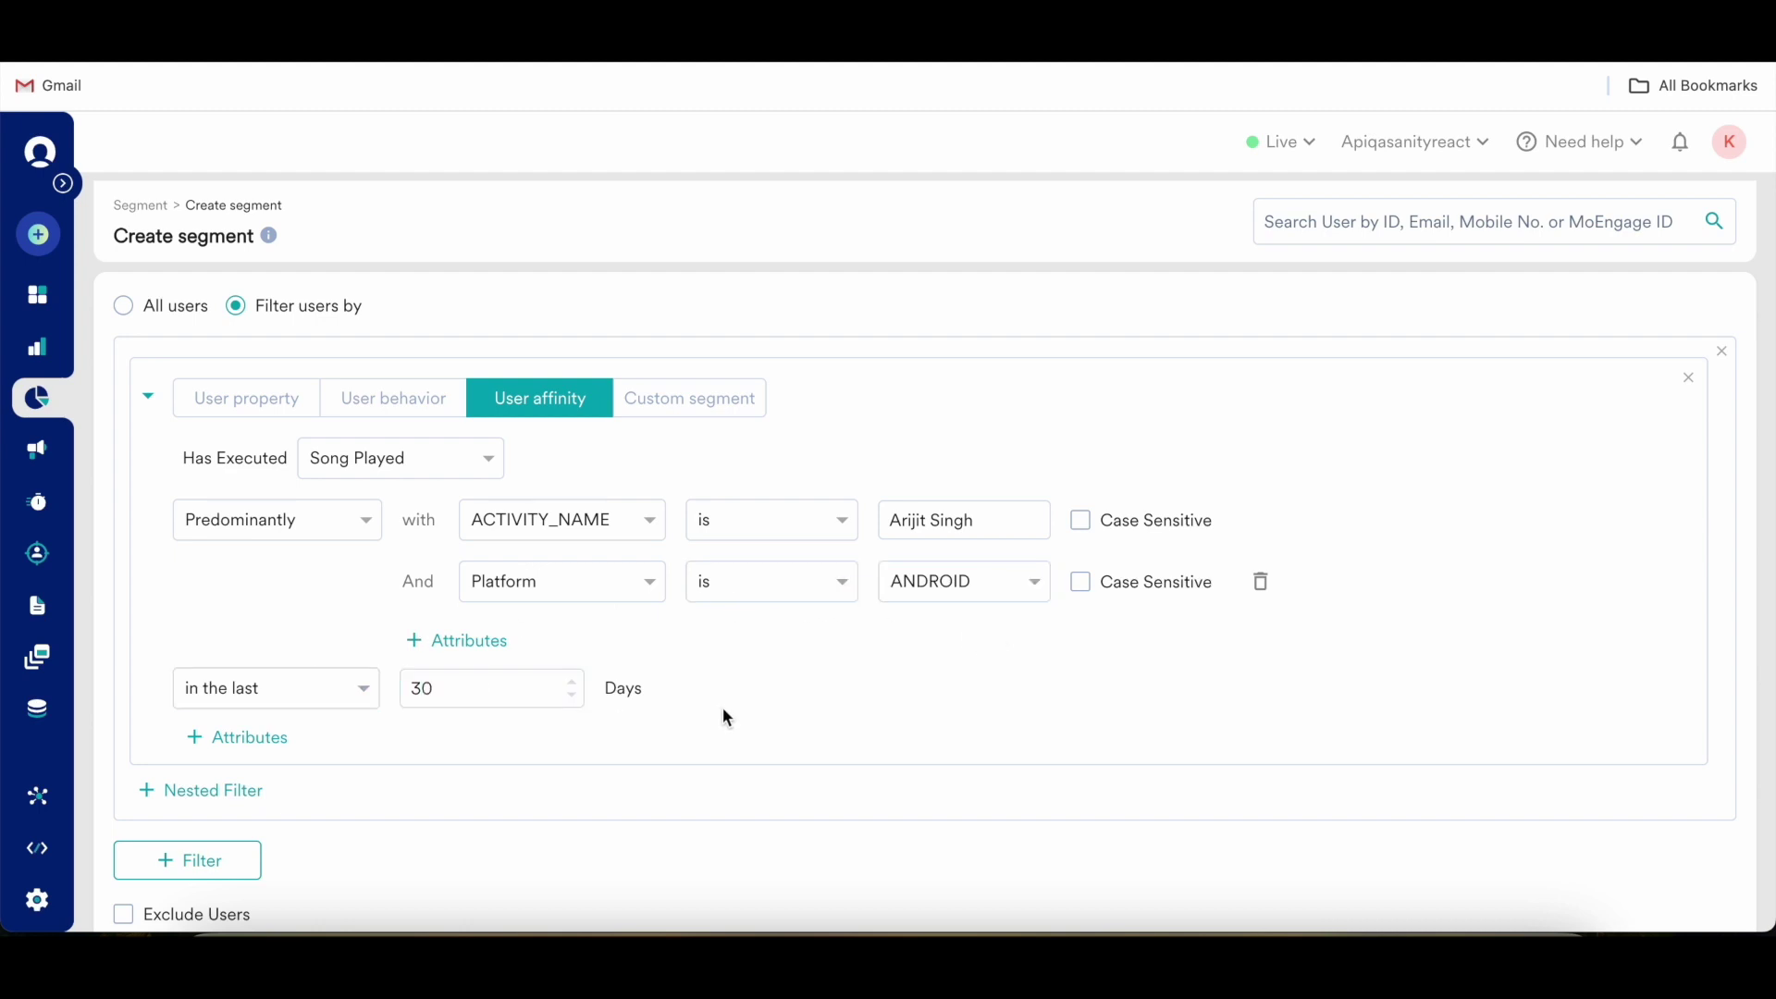
scroll(723, 707, "down", 1)
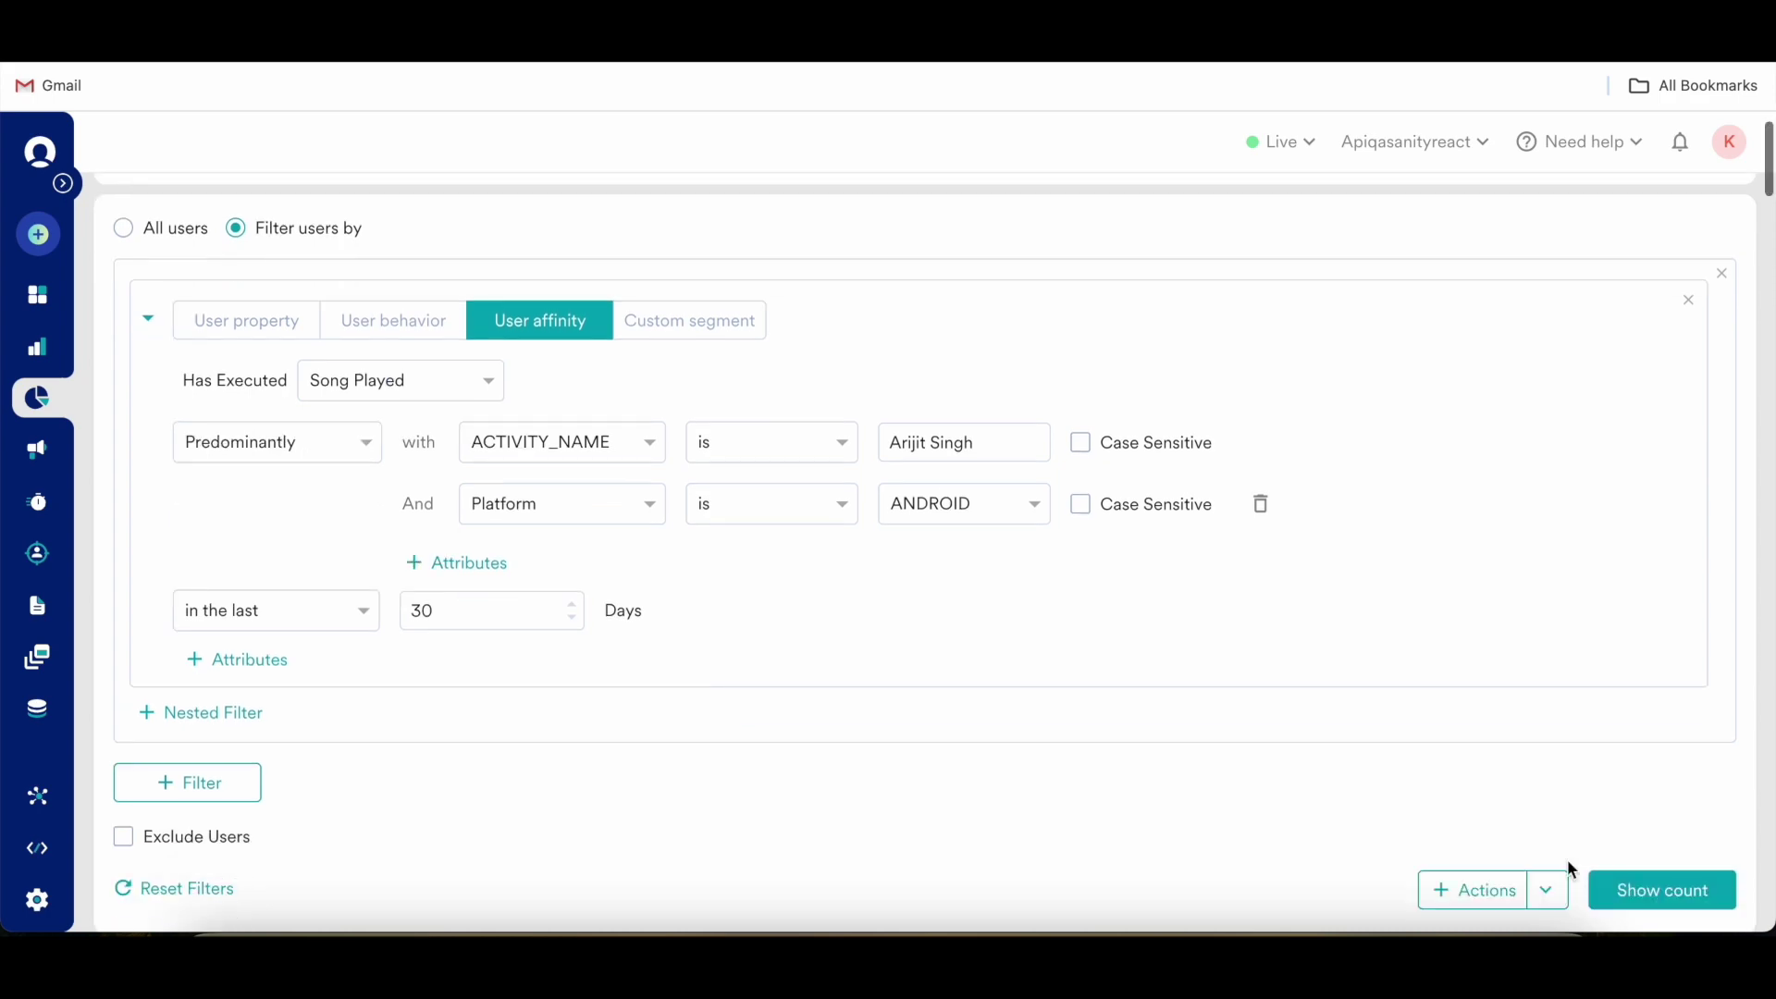
left_click(1670, 896)
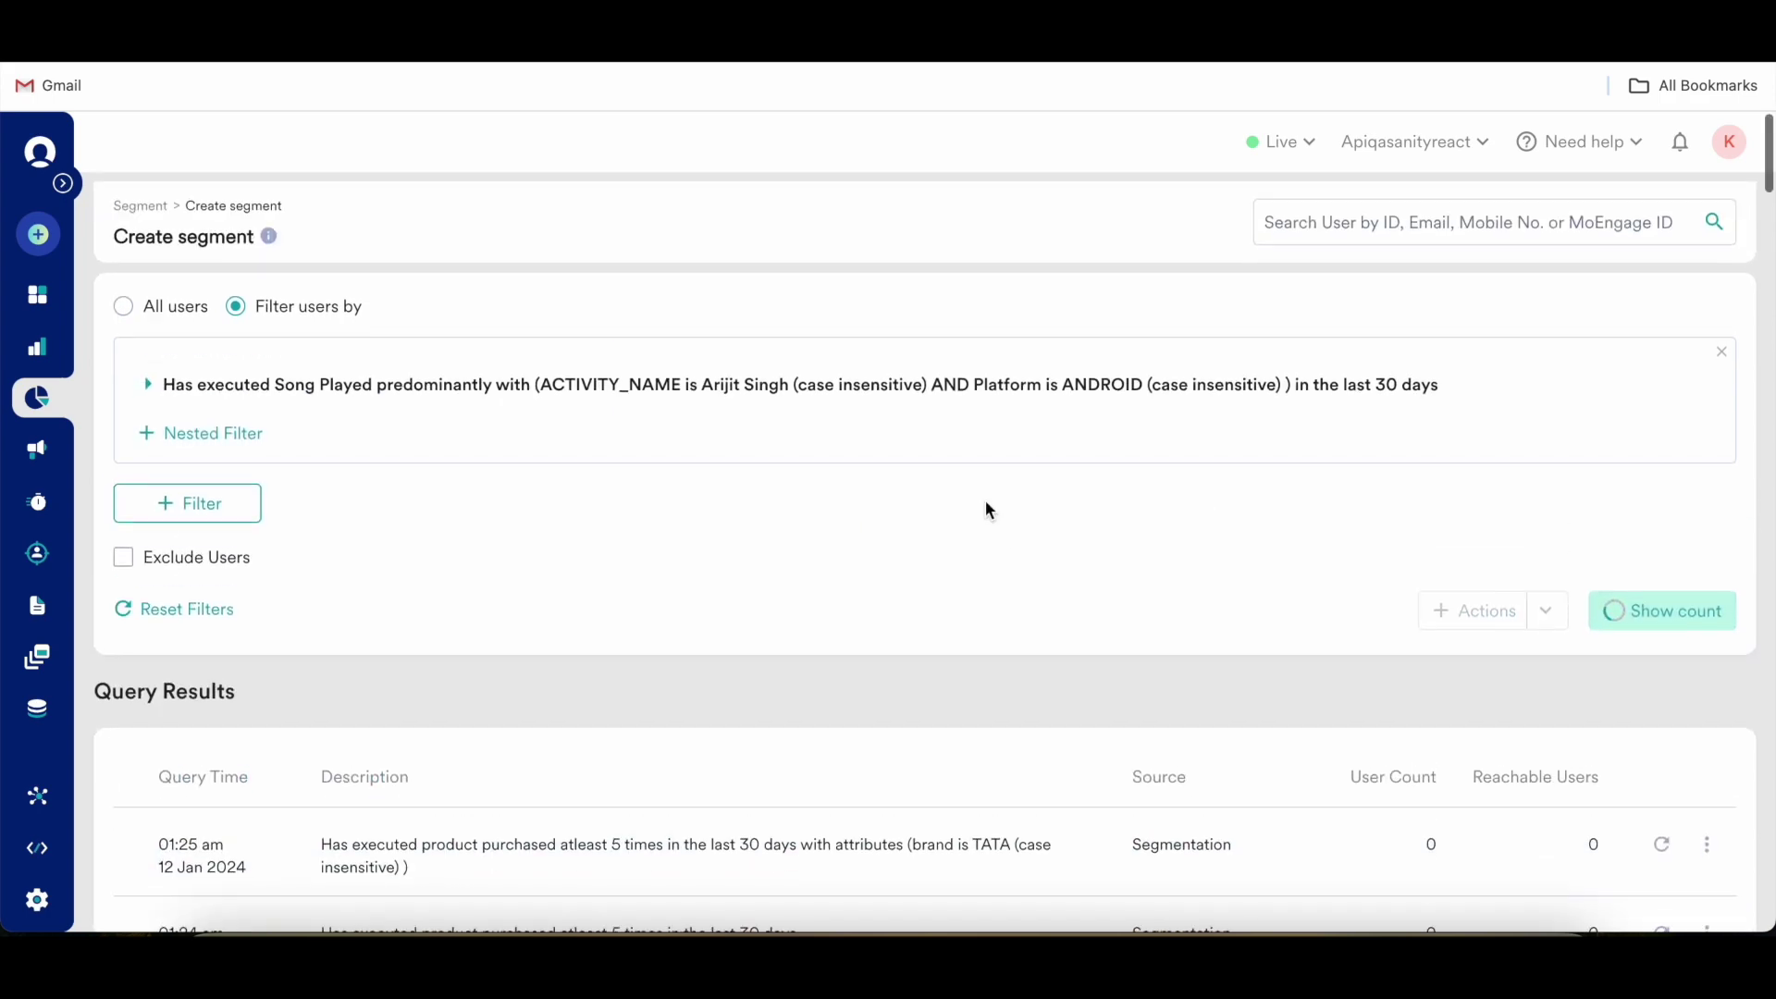
scroll(154, 376, "down", 5)
scroll(167, 309, "up", 6)
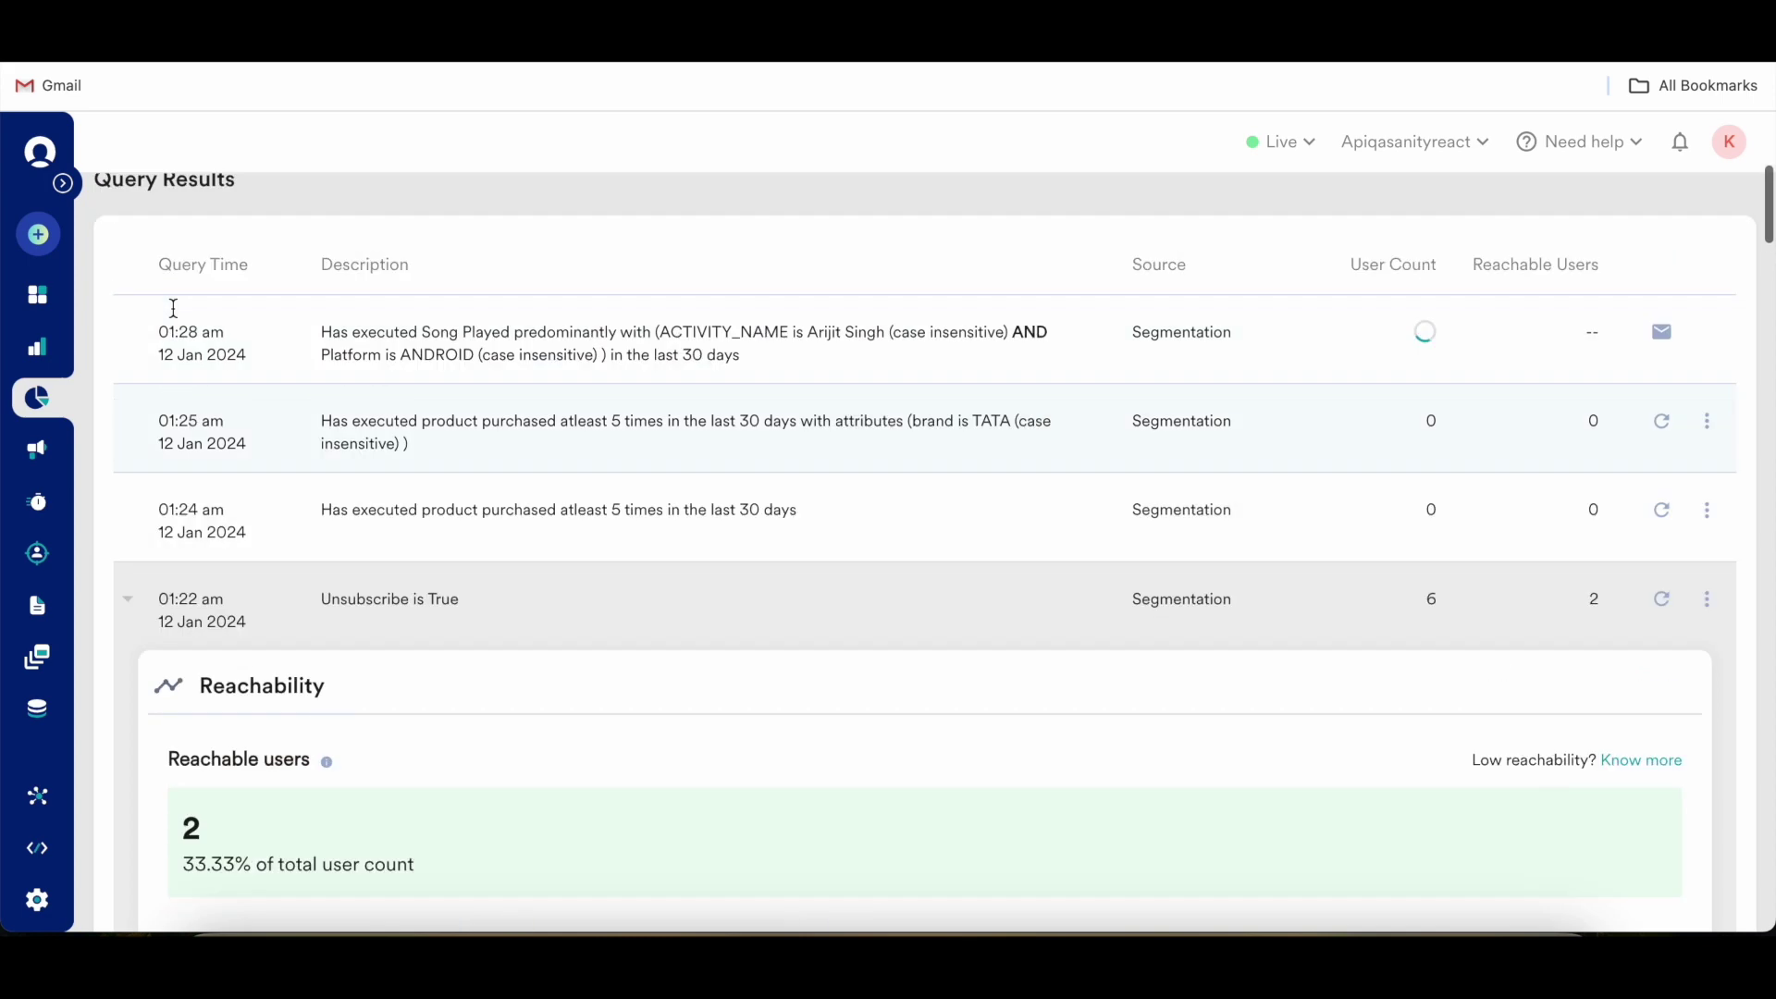
Change the Song Played affinity condition from predominantly to for a minimum of 10% of times.
left_click(151, 387)
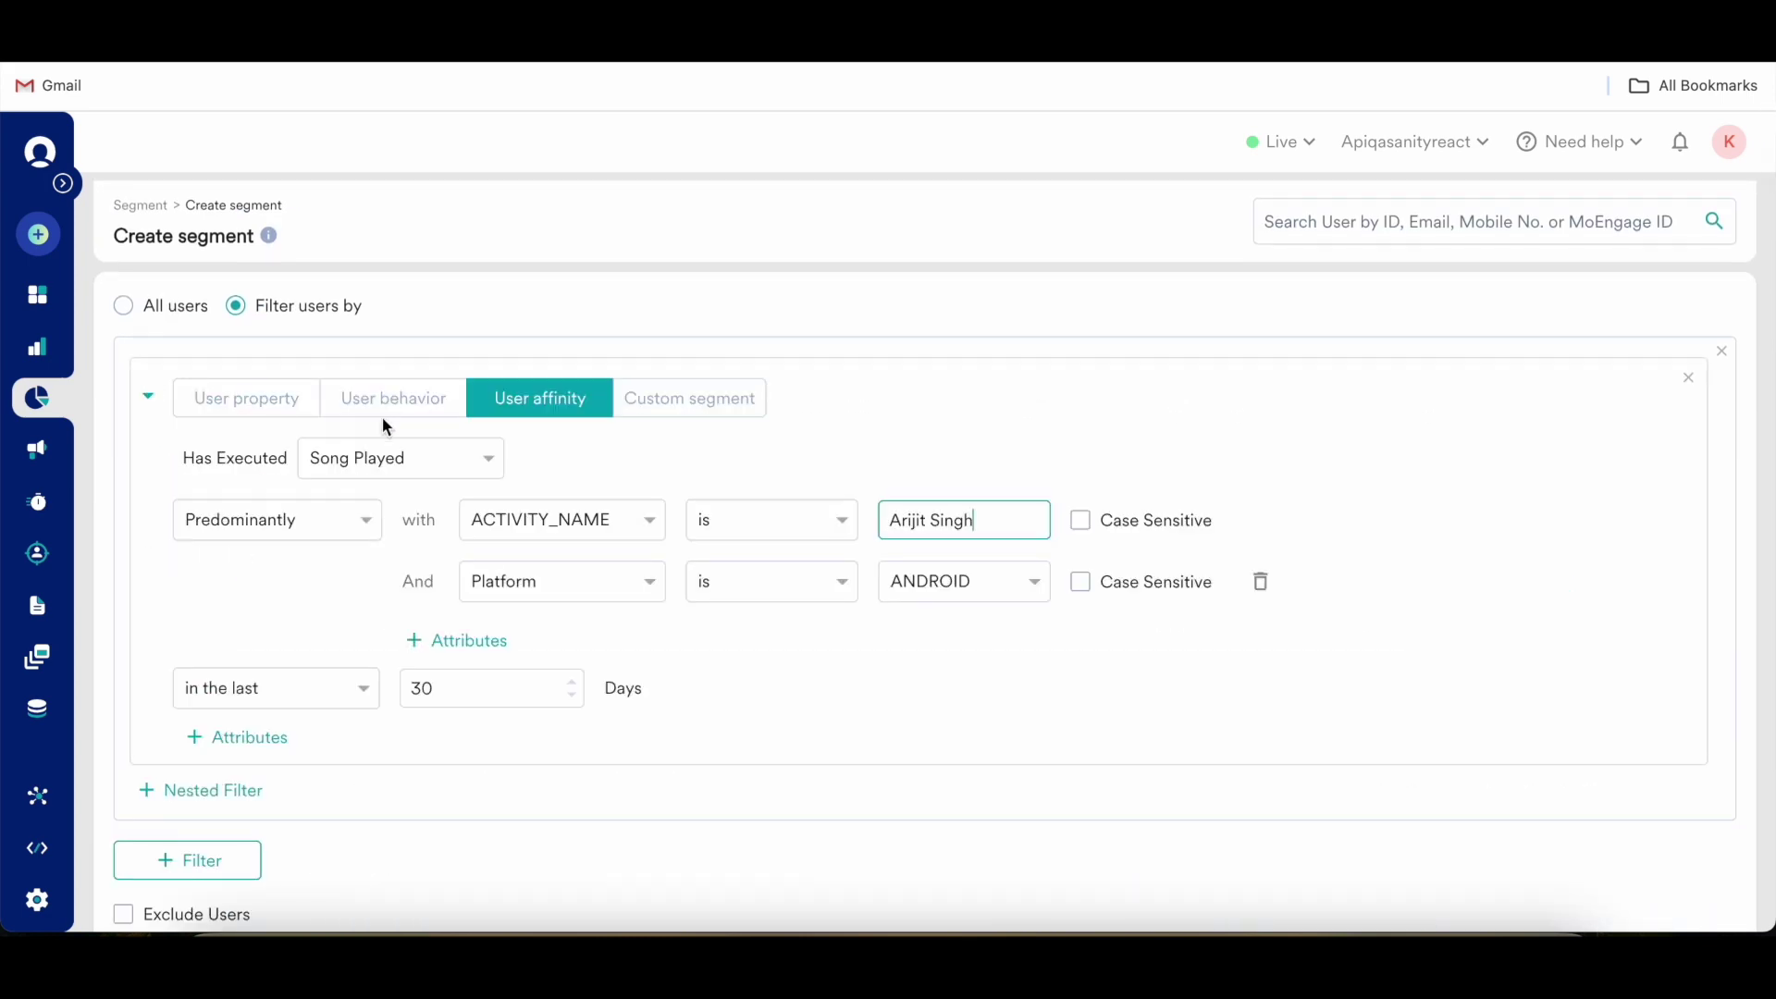
left_click(724, 459)
left_click(288, 522)
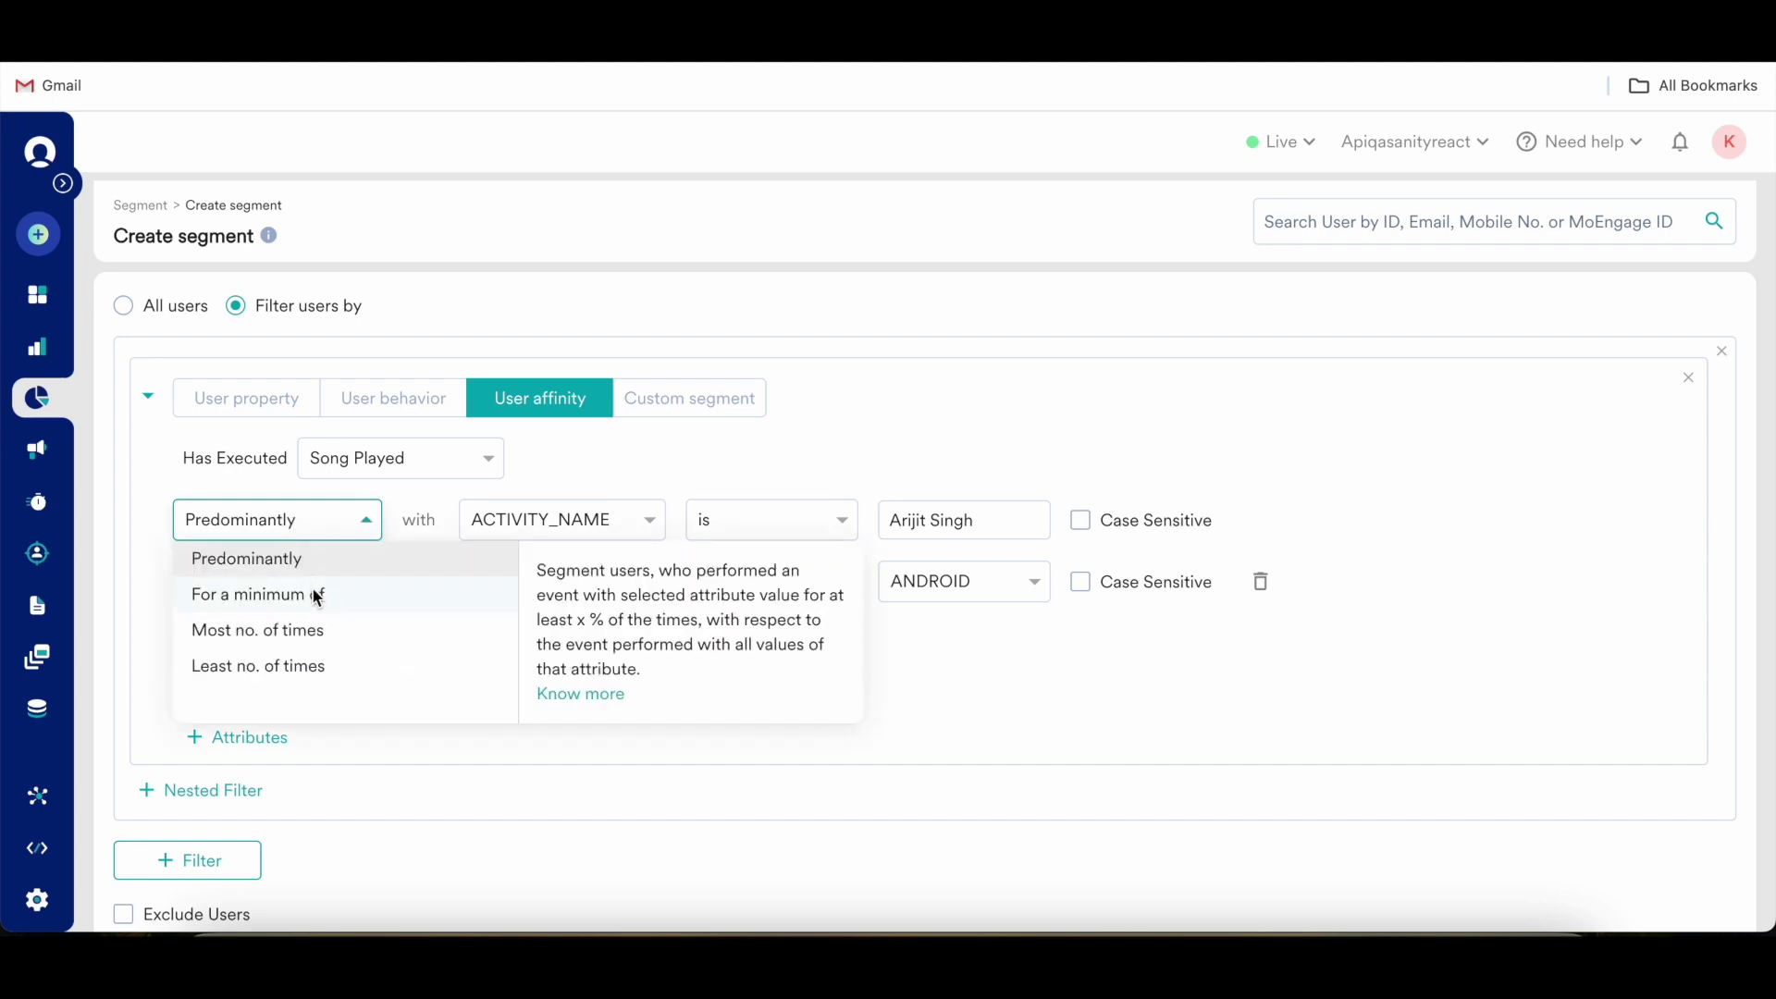
left_click(274, 593)
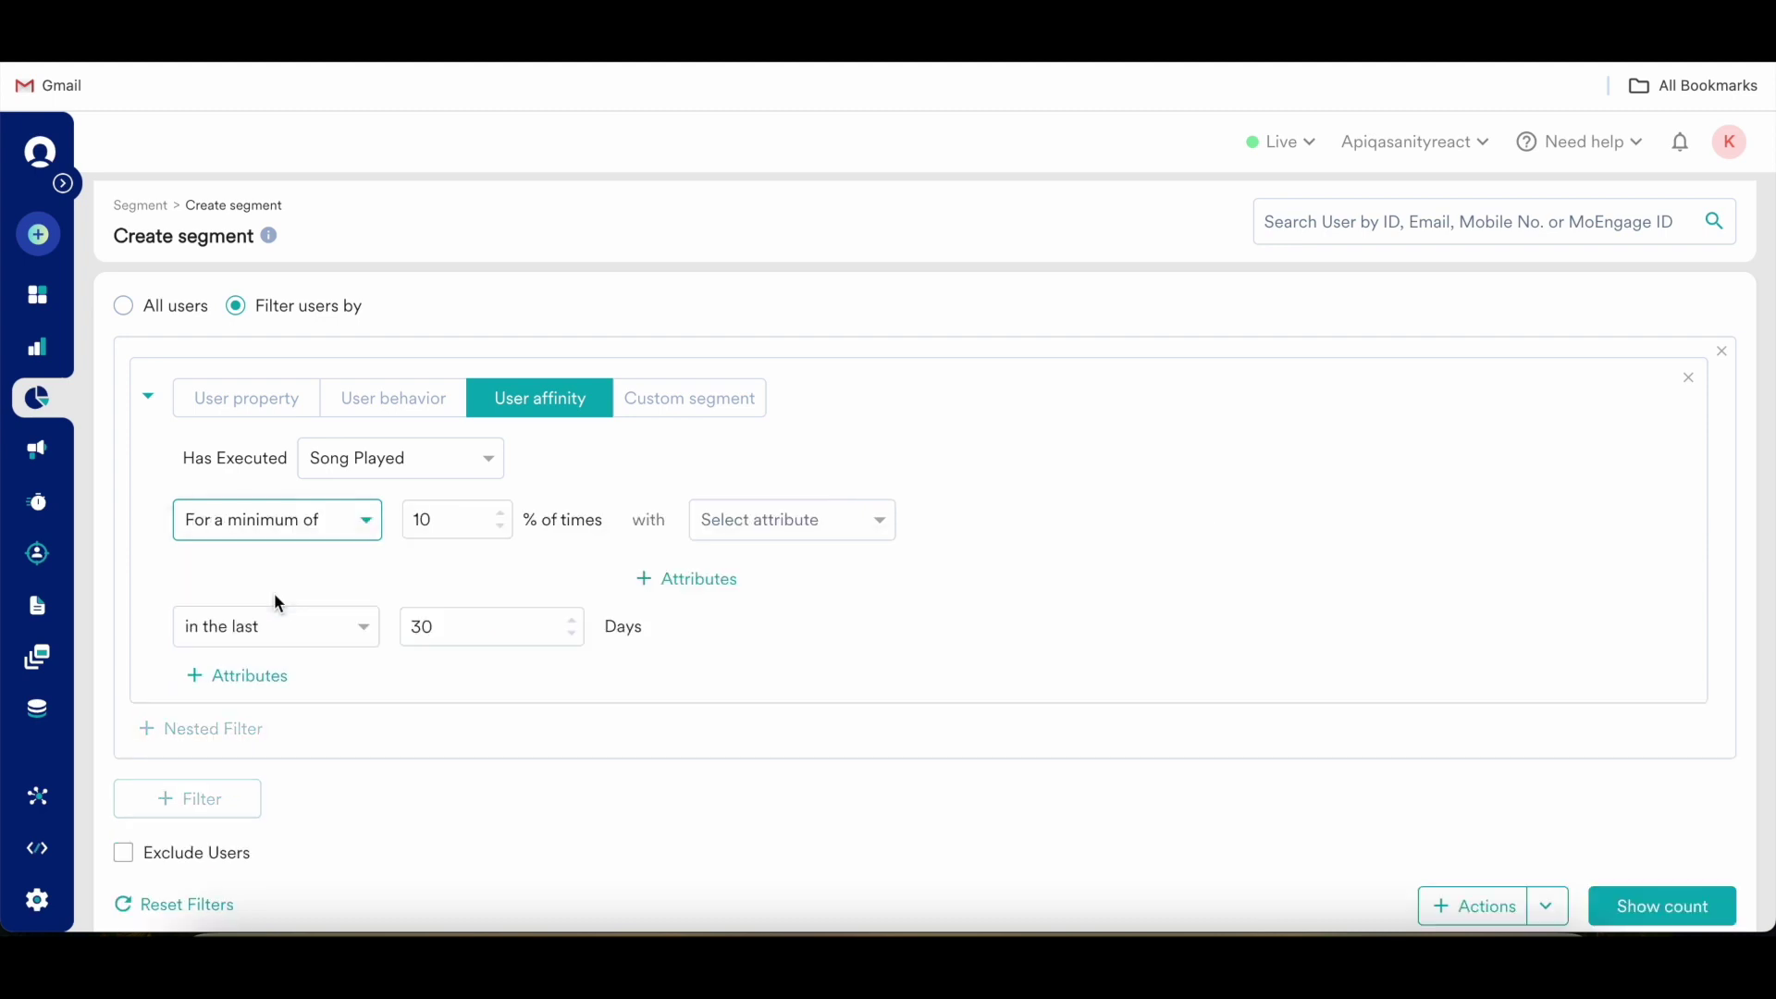
left_click(263, 529)
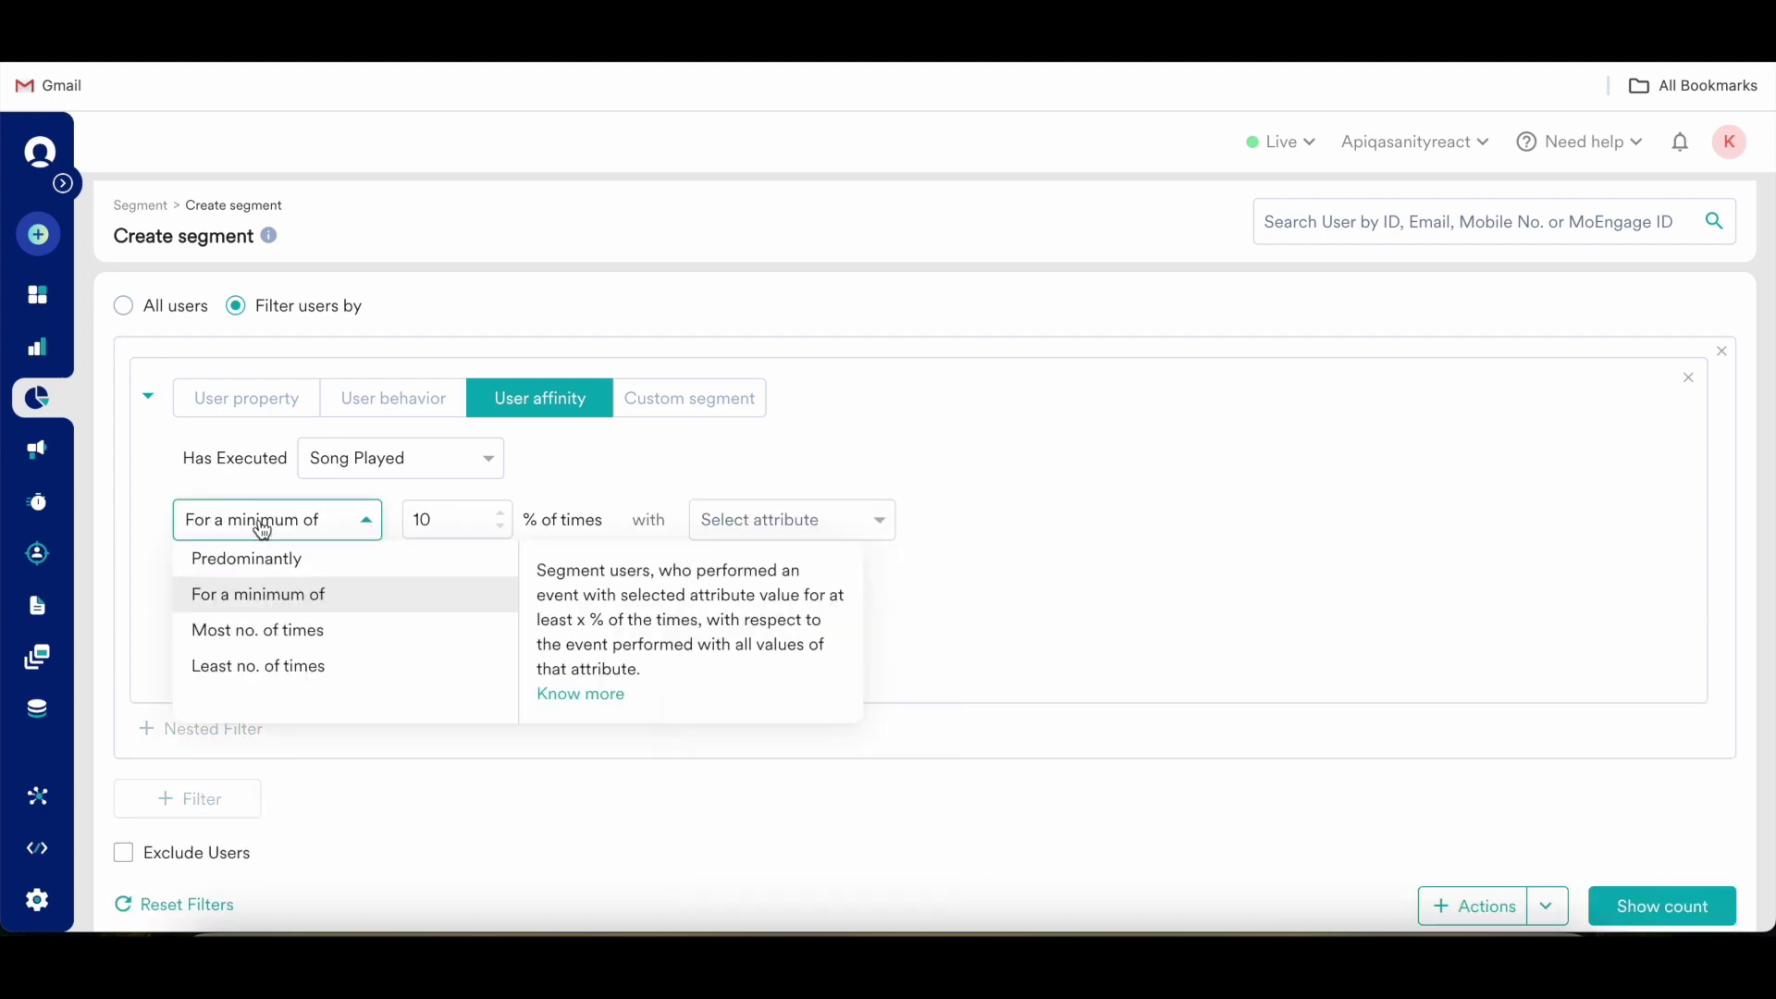
left_click(233, 598)
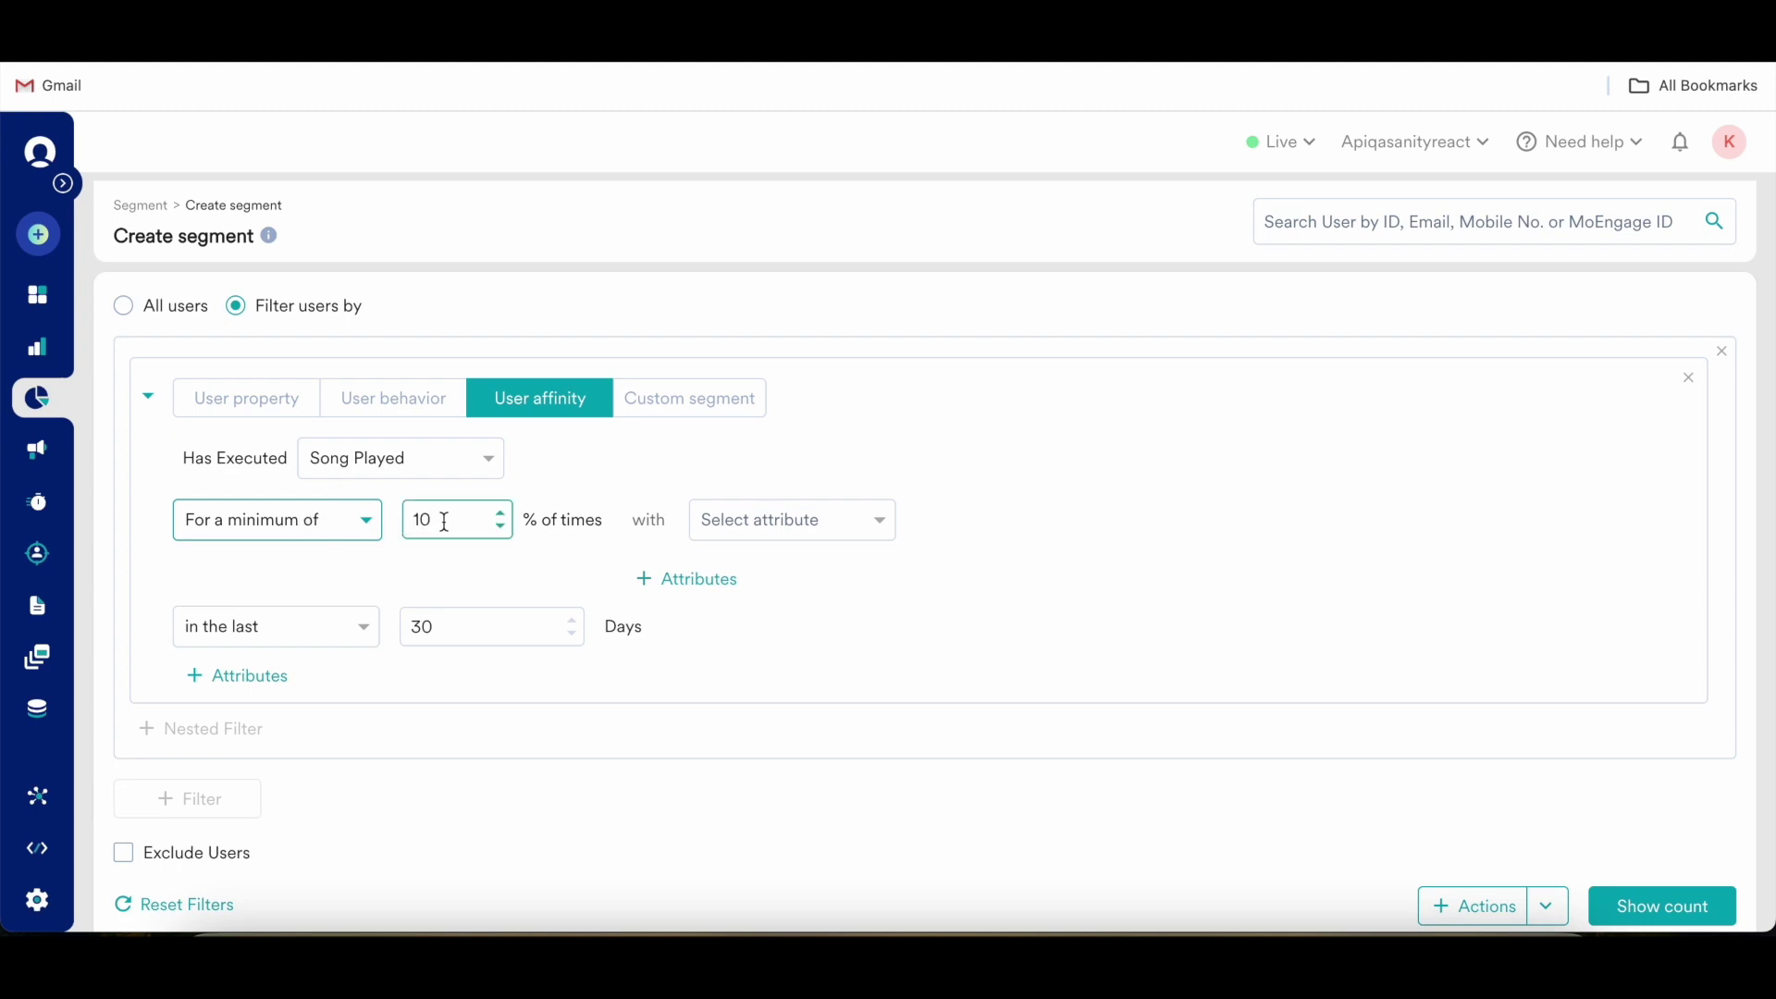
Set the attribute of the minimum-percentage Song Played condition to ACTIVITY_NAME is Arijit singh.
left_click(736, 535)
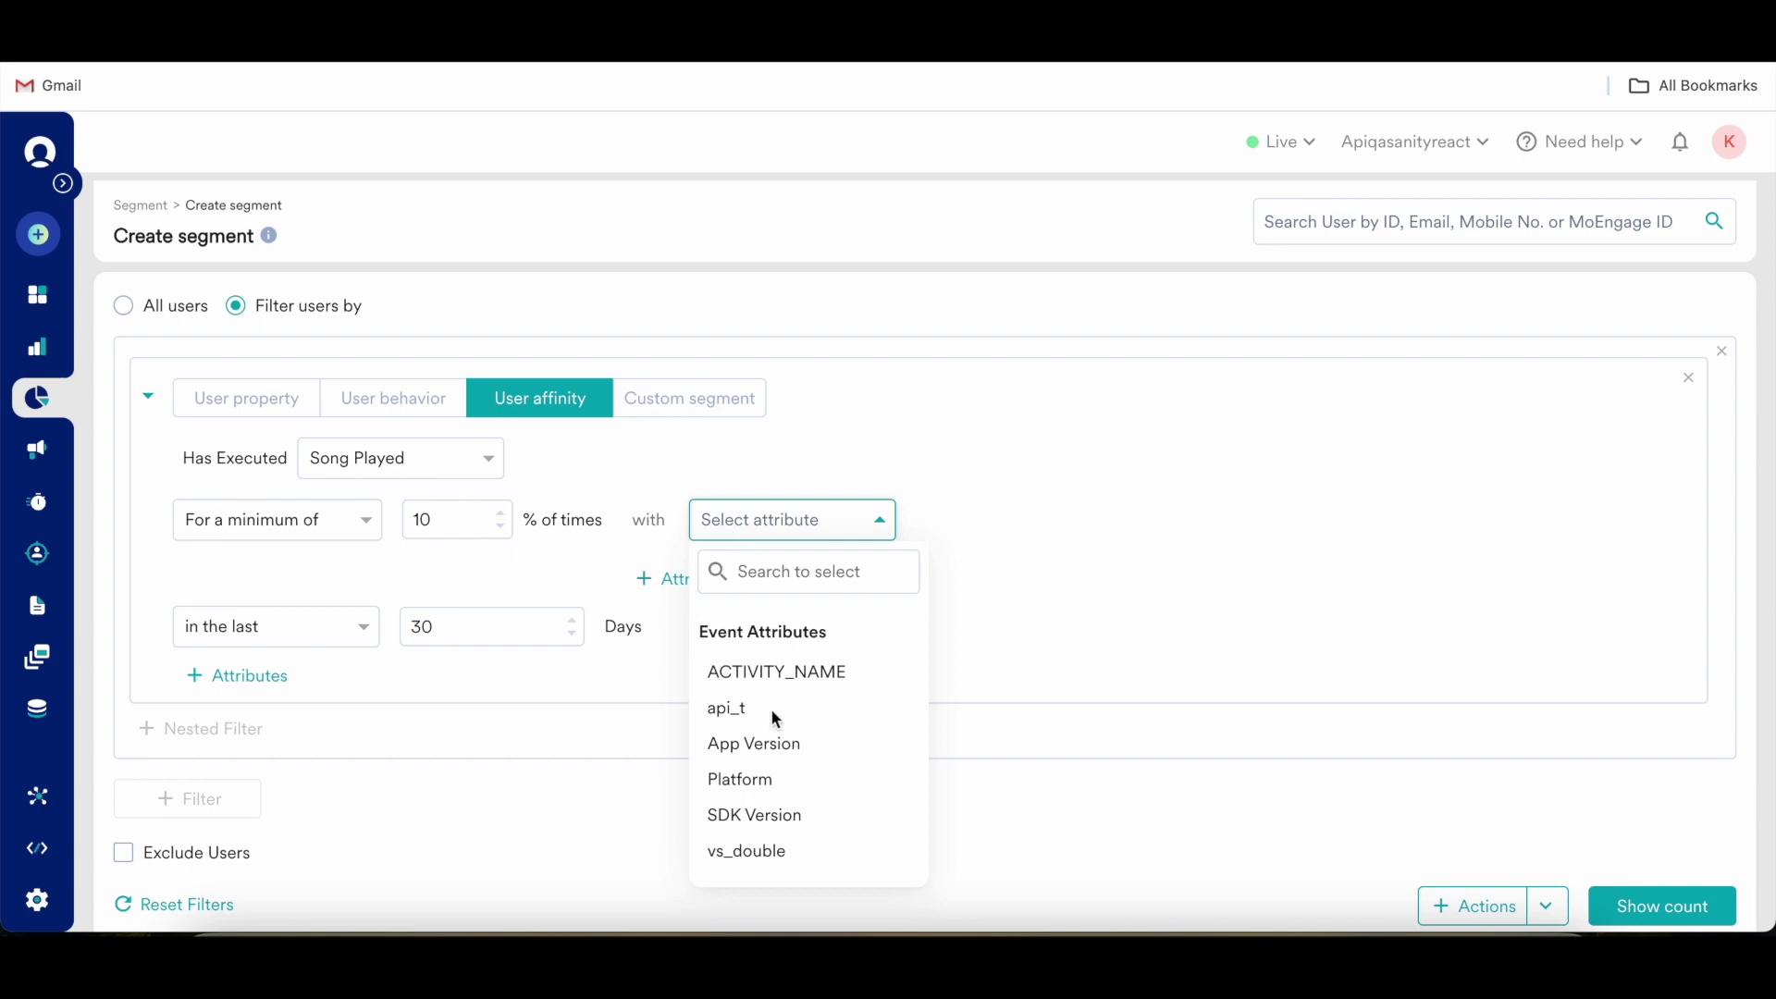
left_click(747, 671)
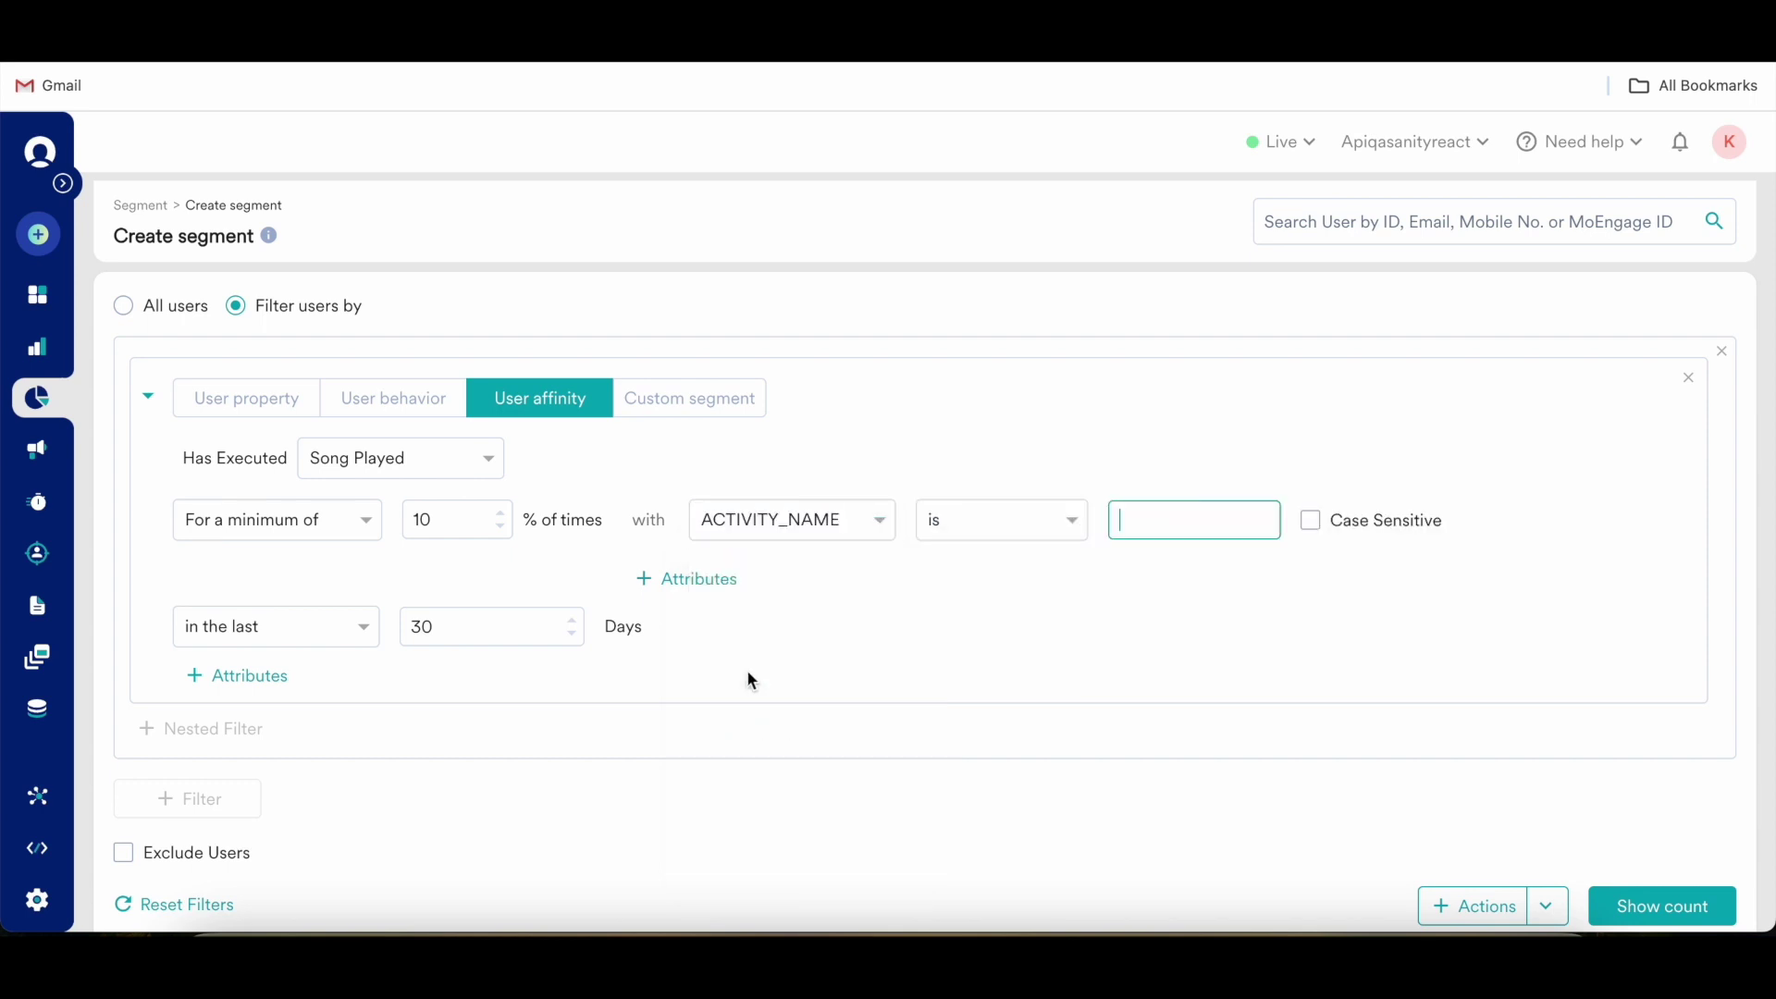
type("Arijit ")
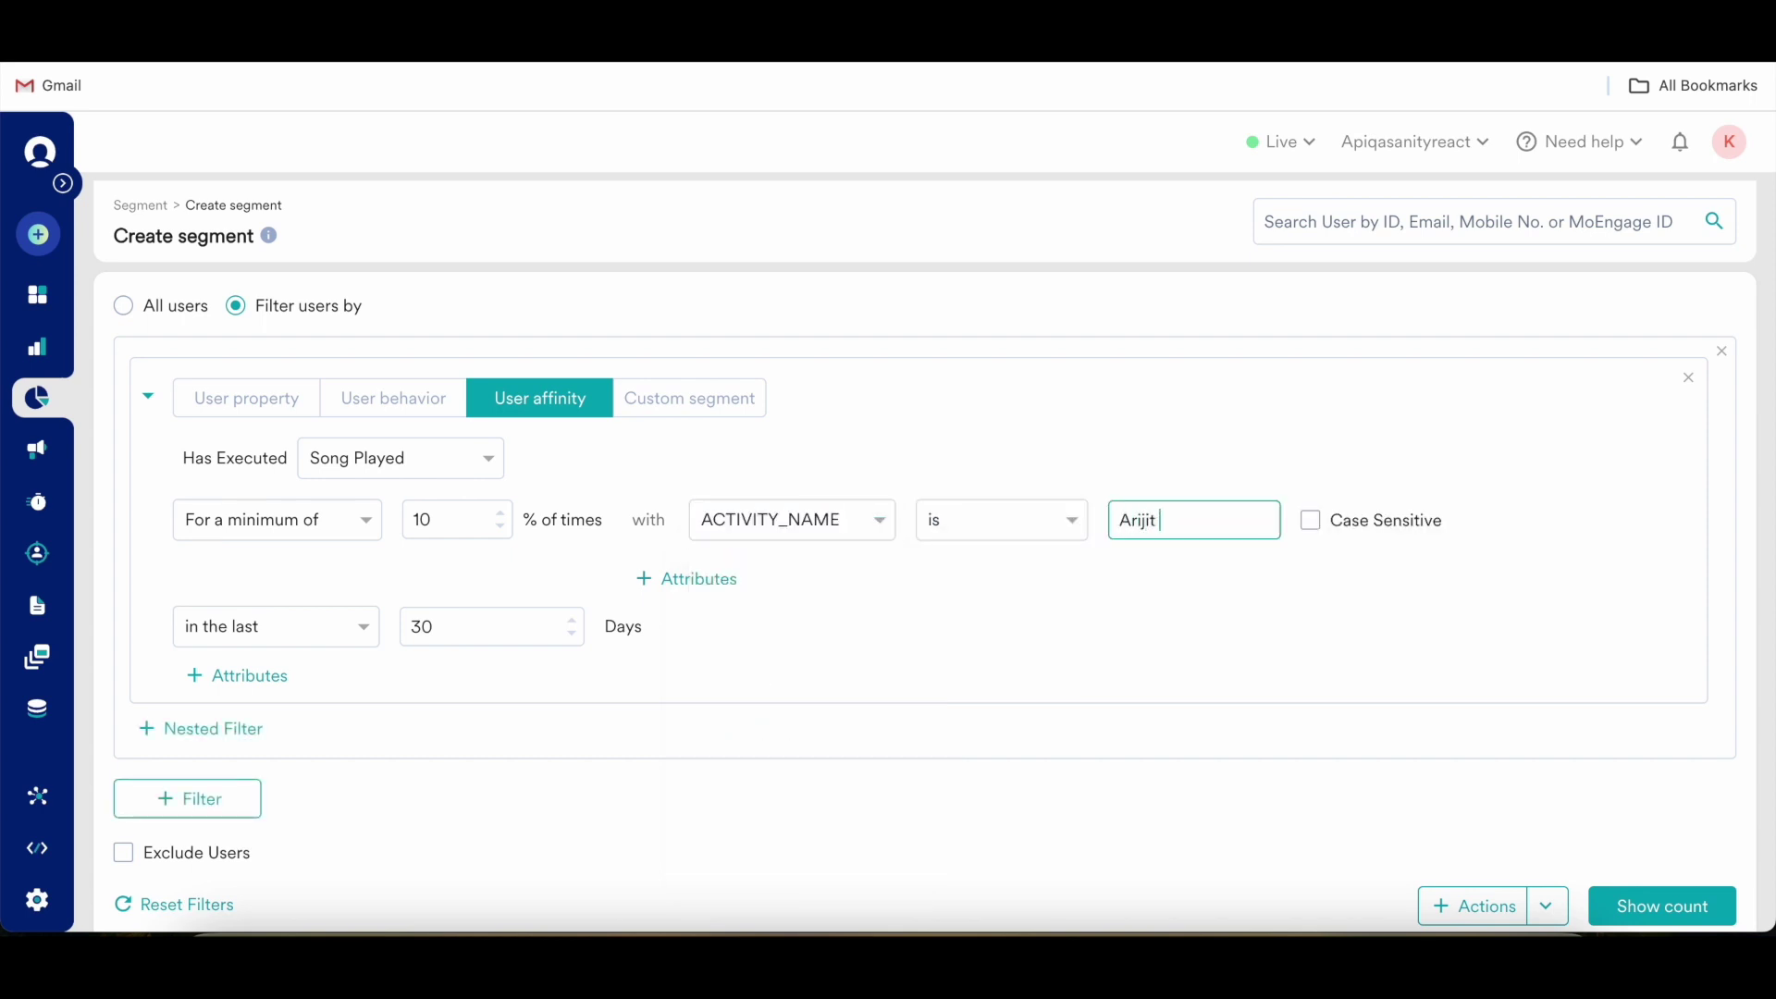
type("singh")
Switch the Song Played affinity to most no. of times, filtering the top 10% of the users.
left_click(287, 533)
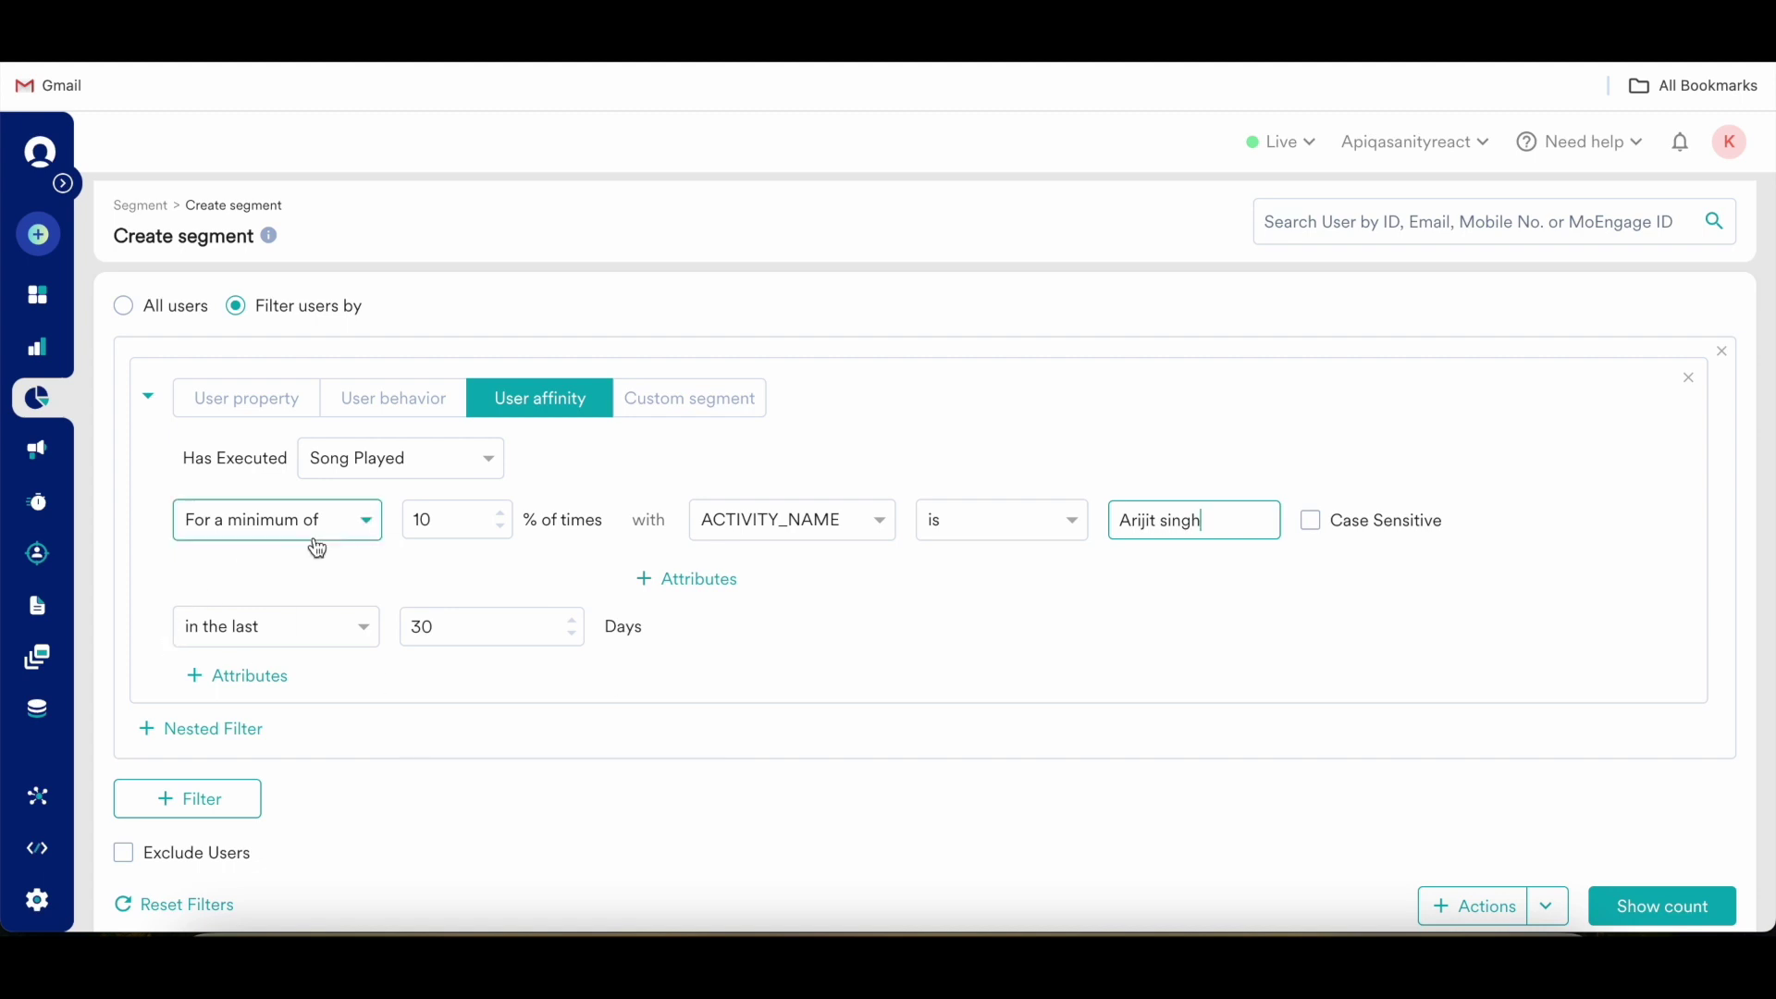
left_click(296, 630)
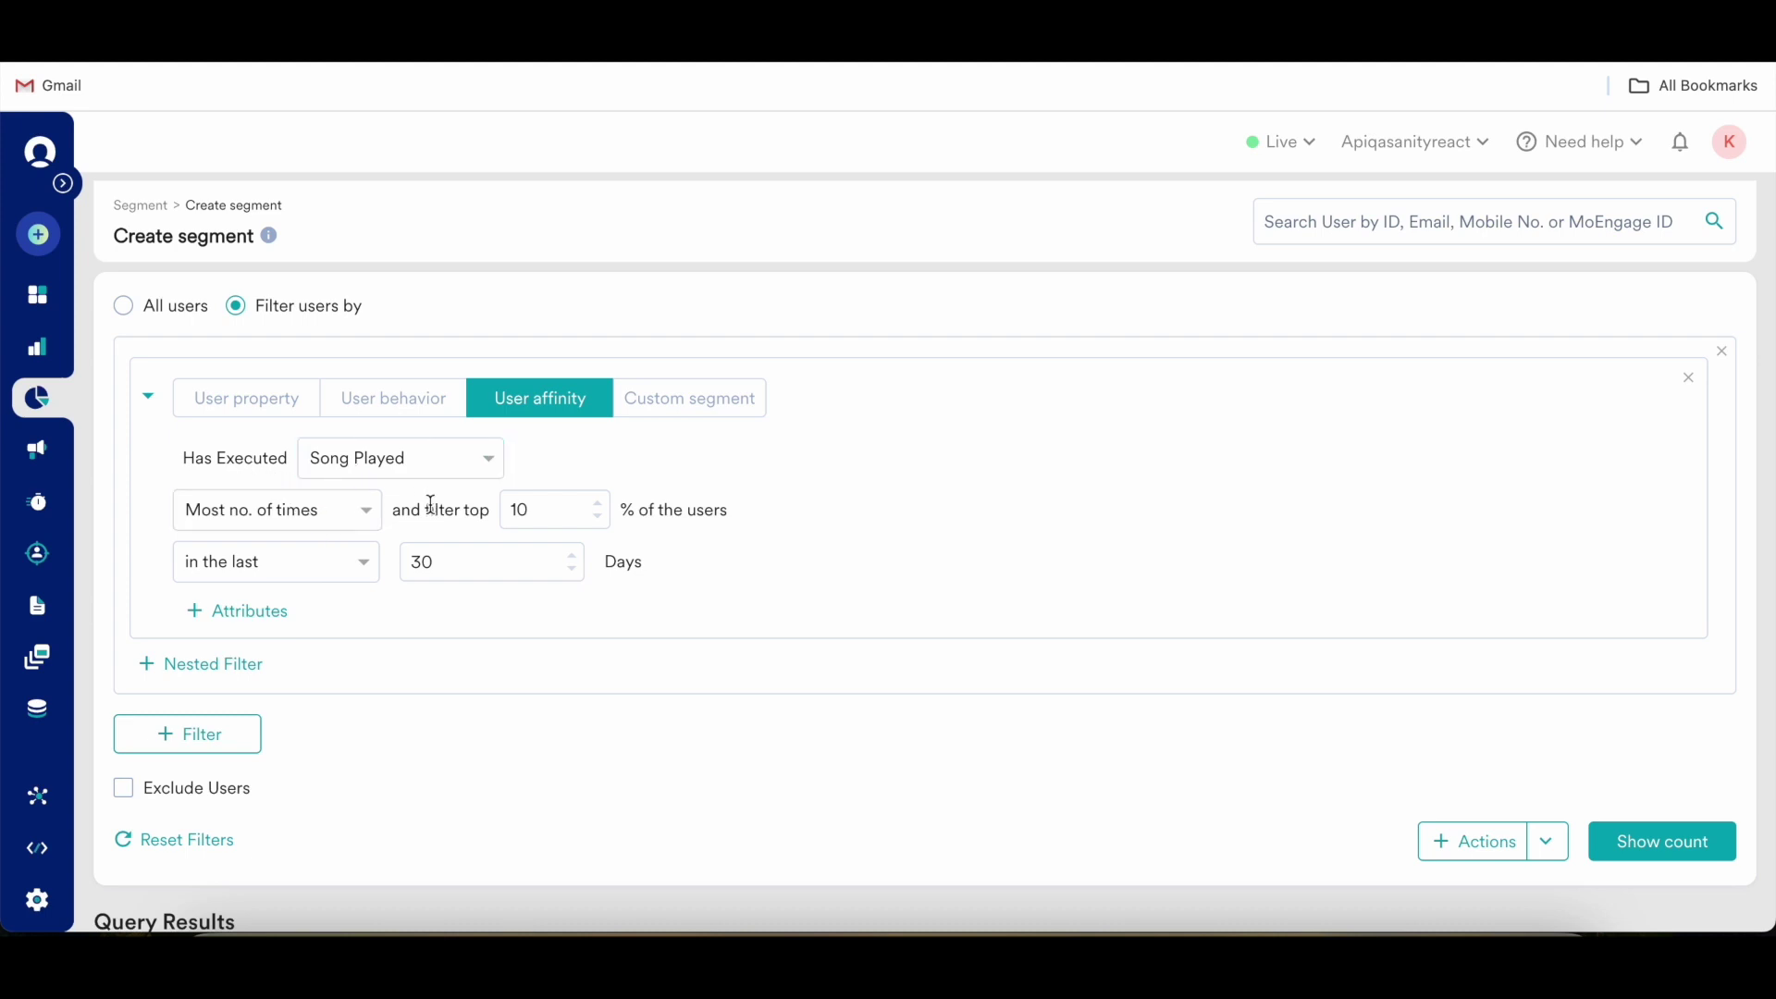
left_click(531, 512)
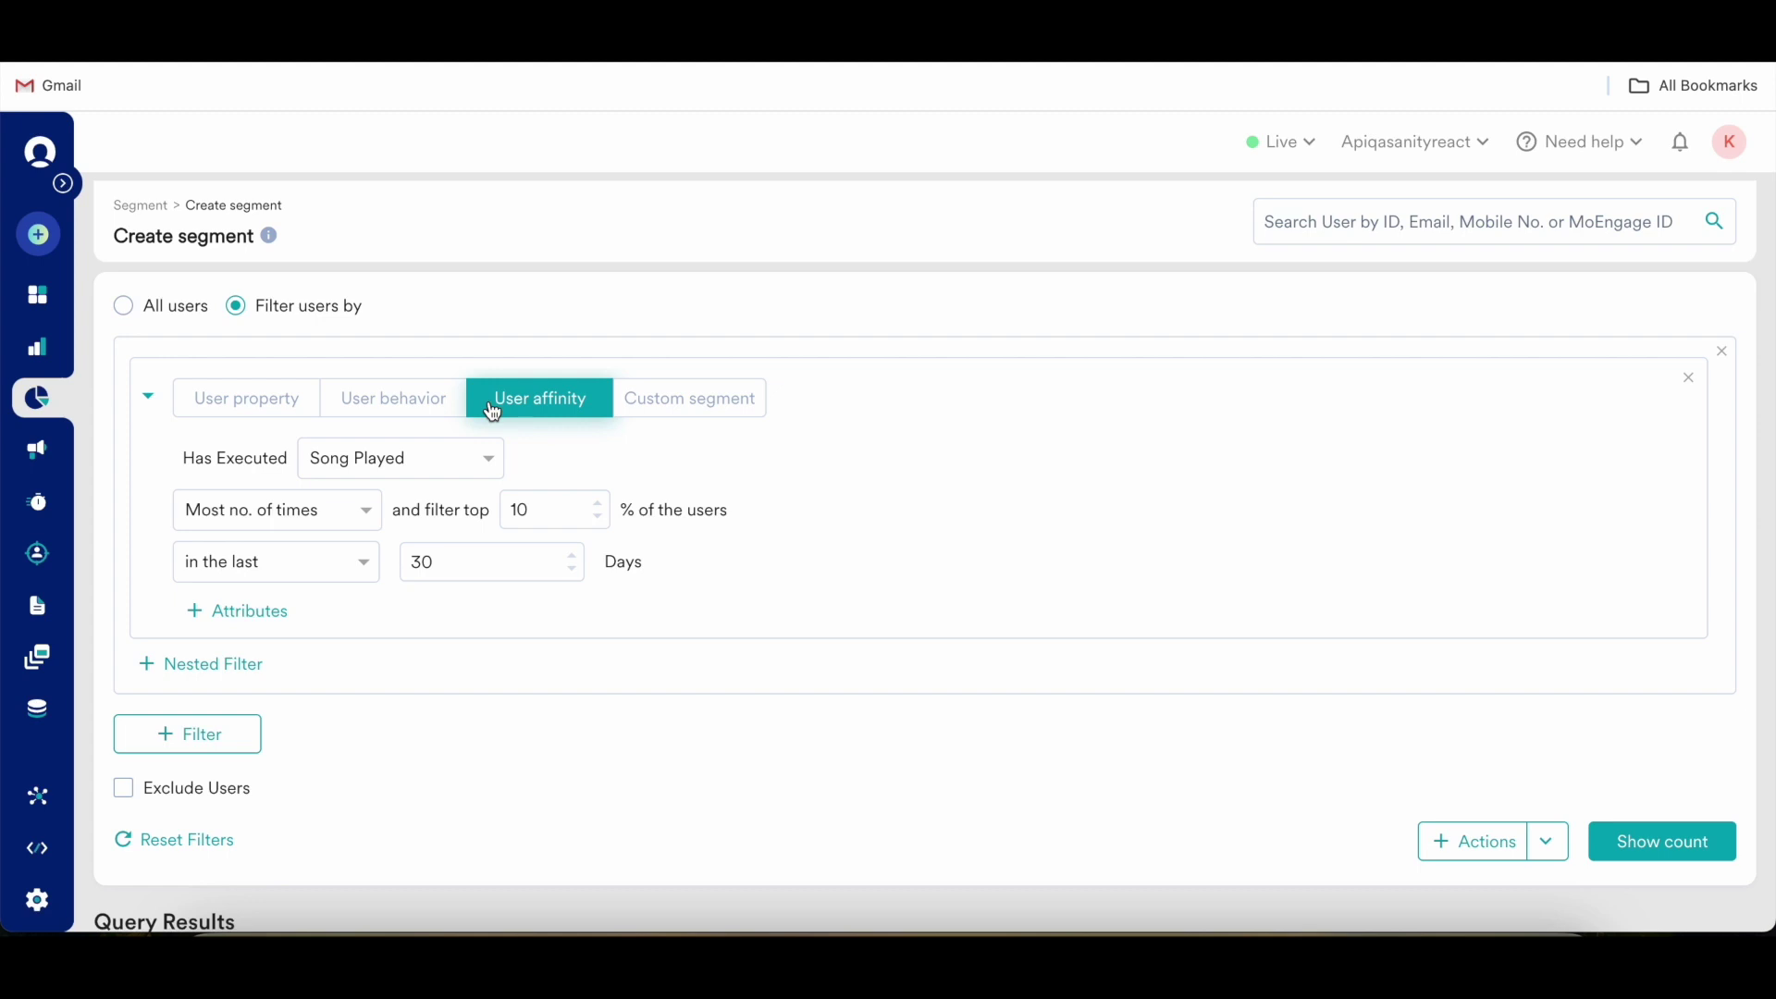
left_click(341, 520)
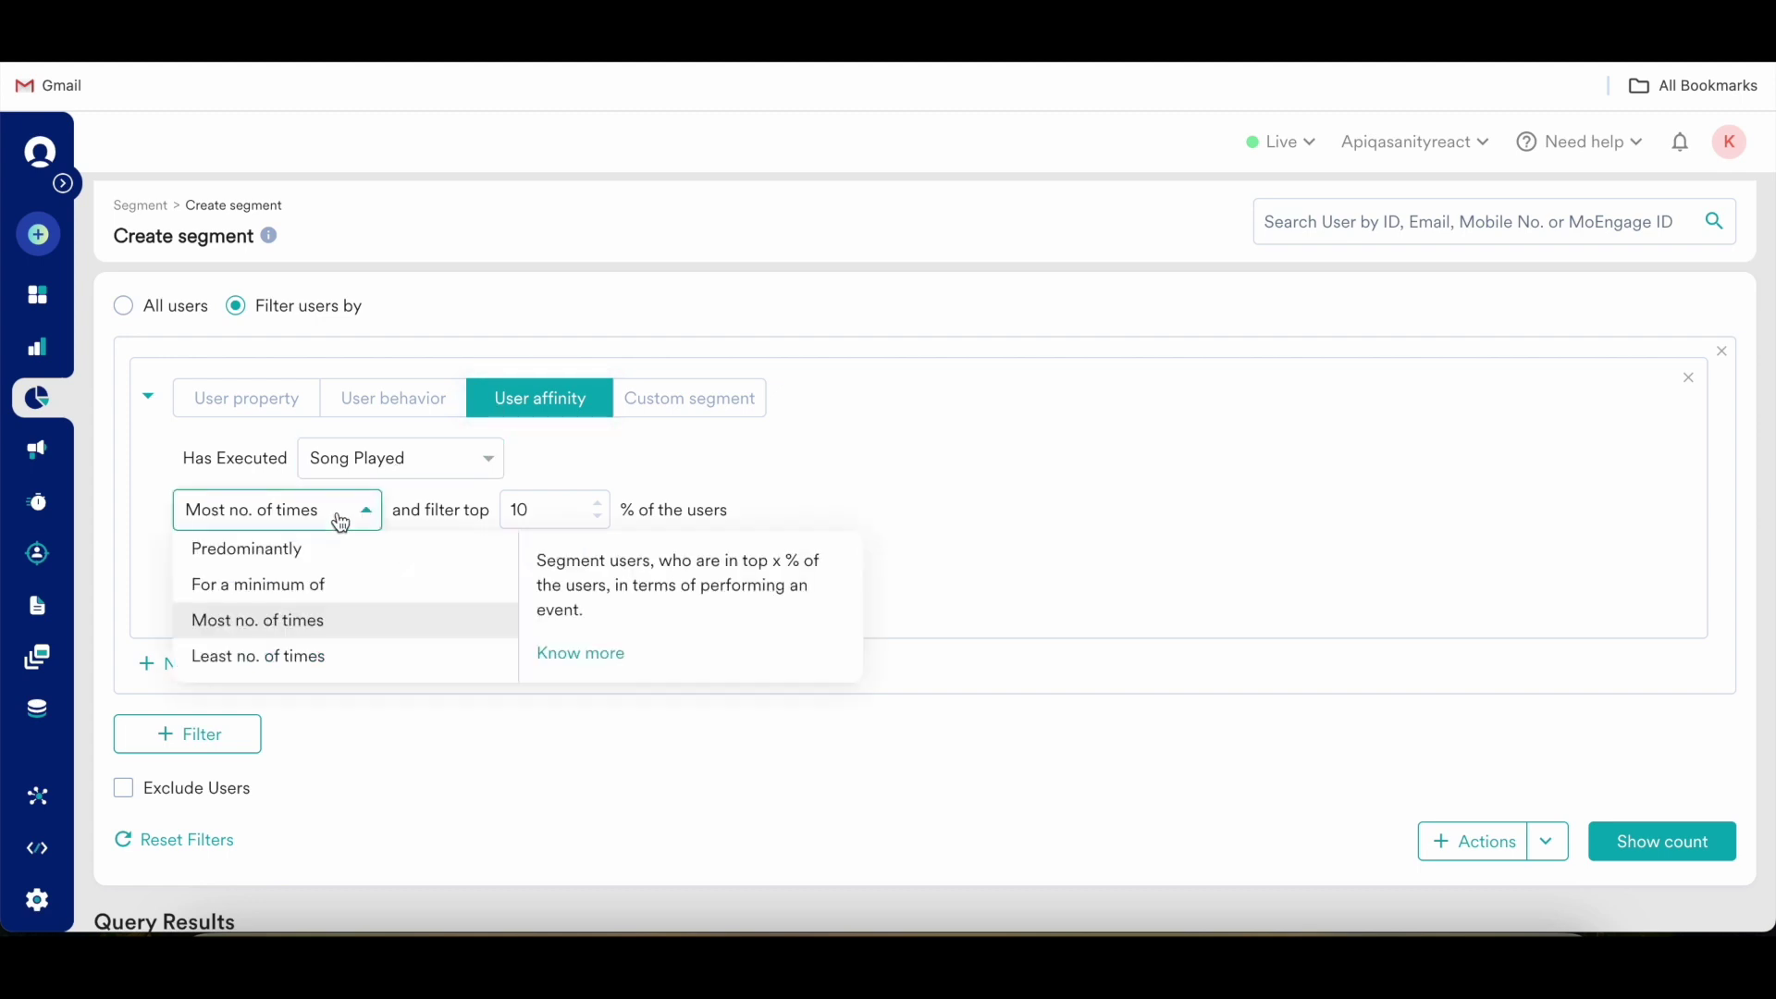
left_click(341, 522)
Switch the filter to a custom segment and choose the ACANC segment.
left_click(675, 408)
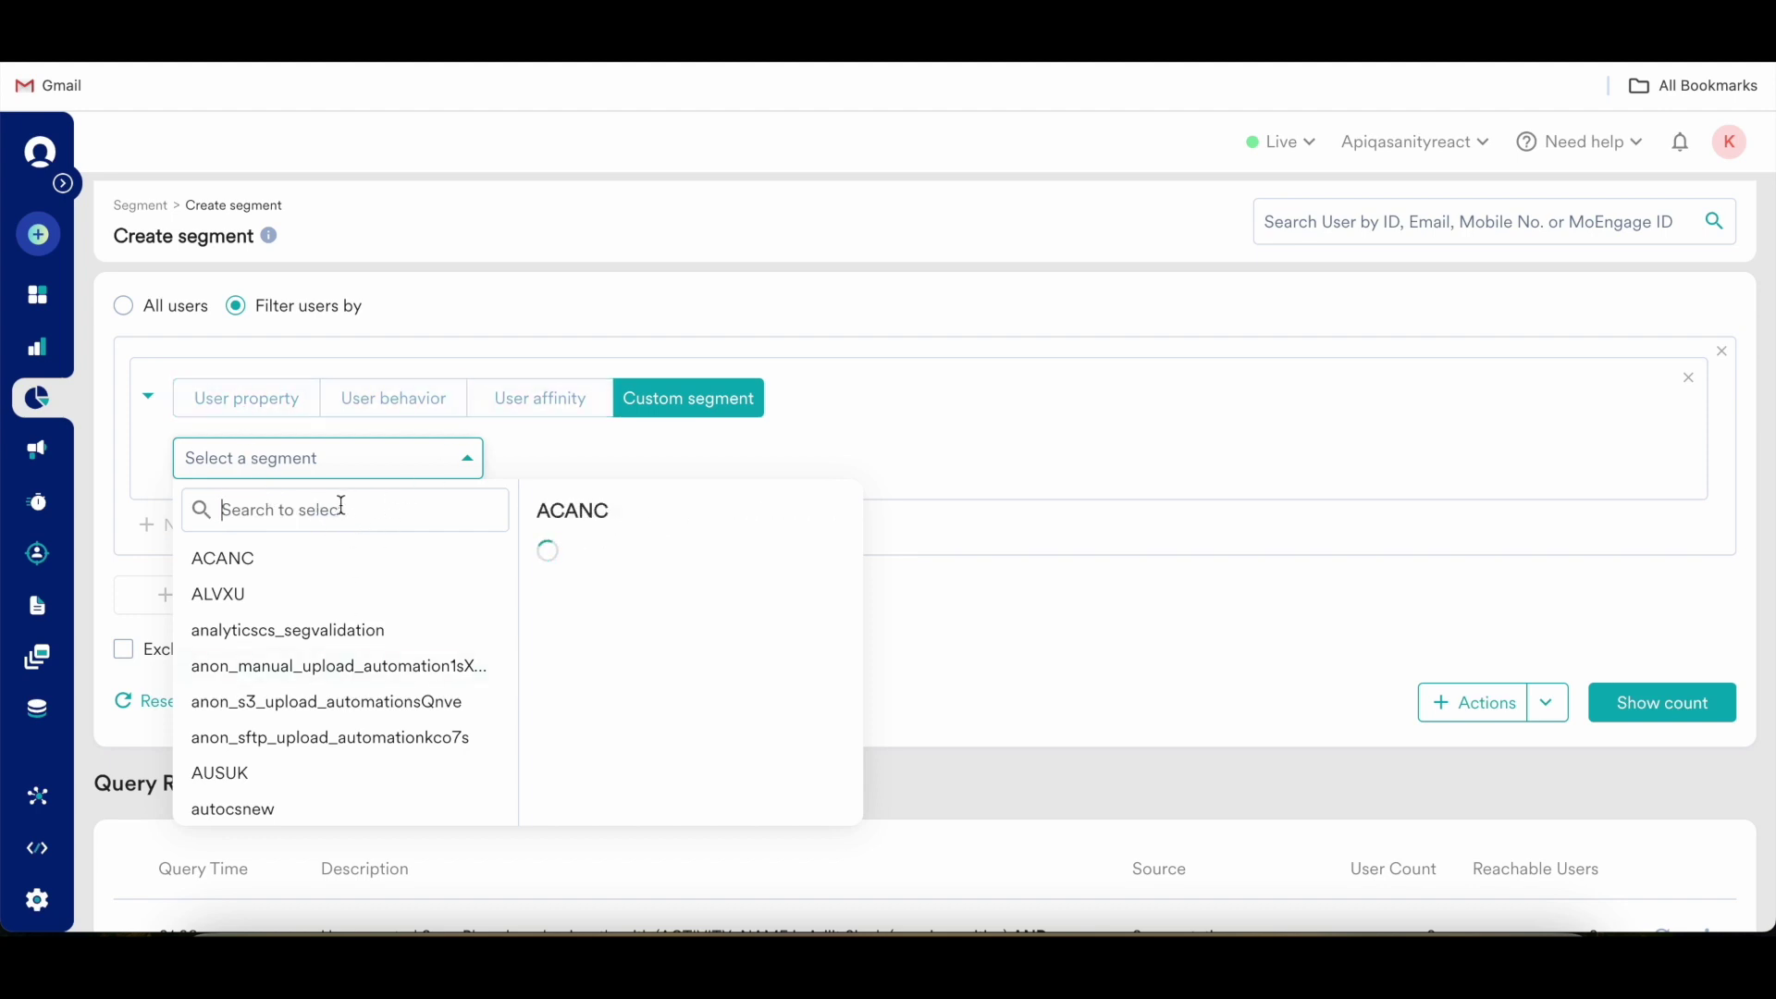
scroll(346, 615, "down", 8)
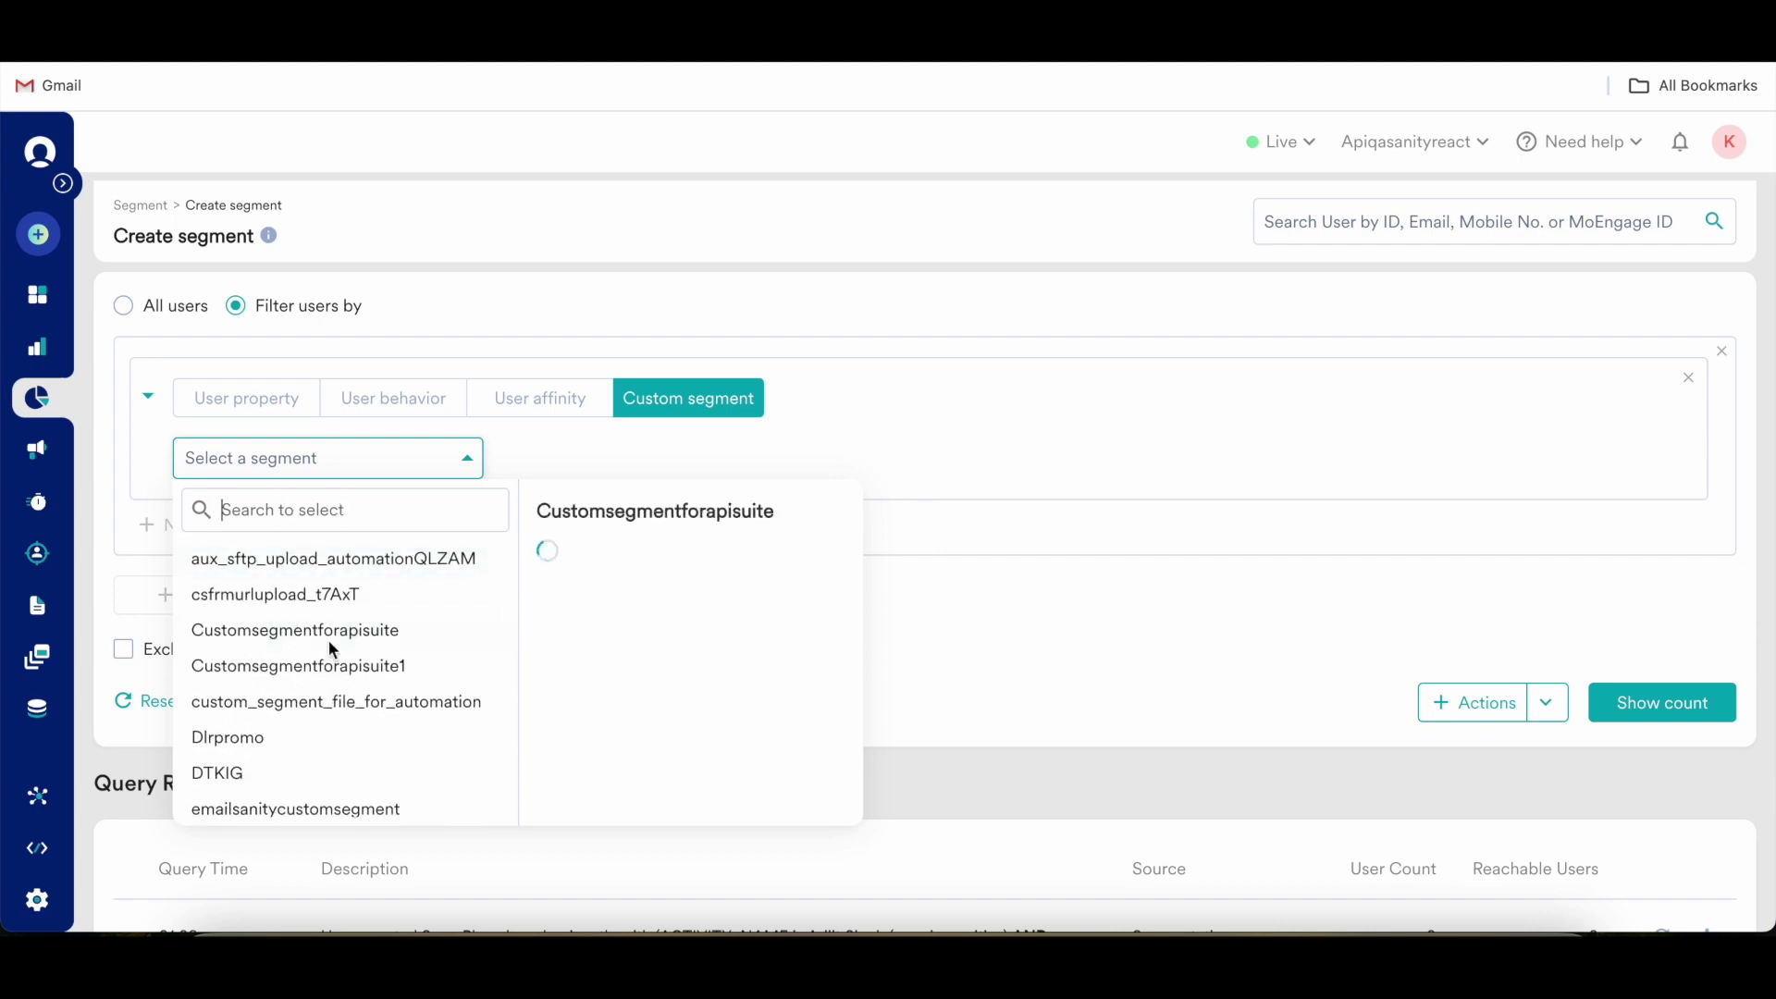
scroll(331, 643, "down", 3)
scroll(330, 640, "down", 10)
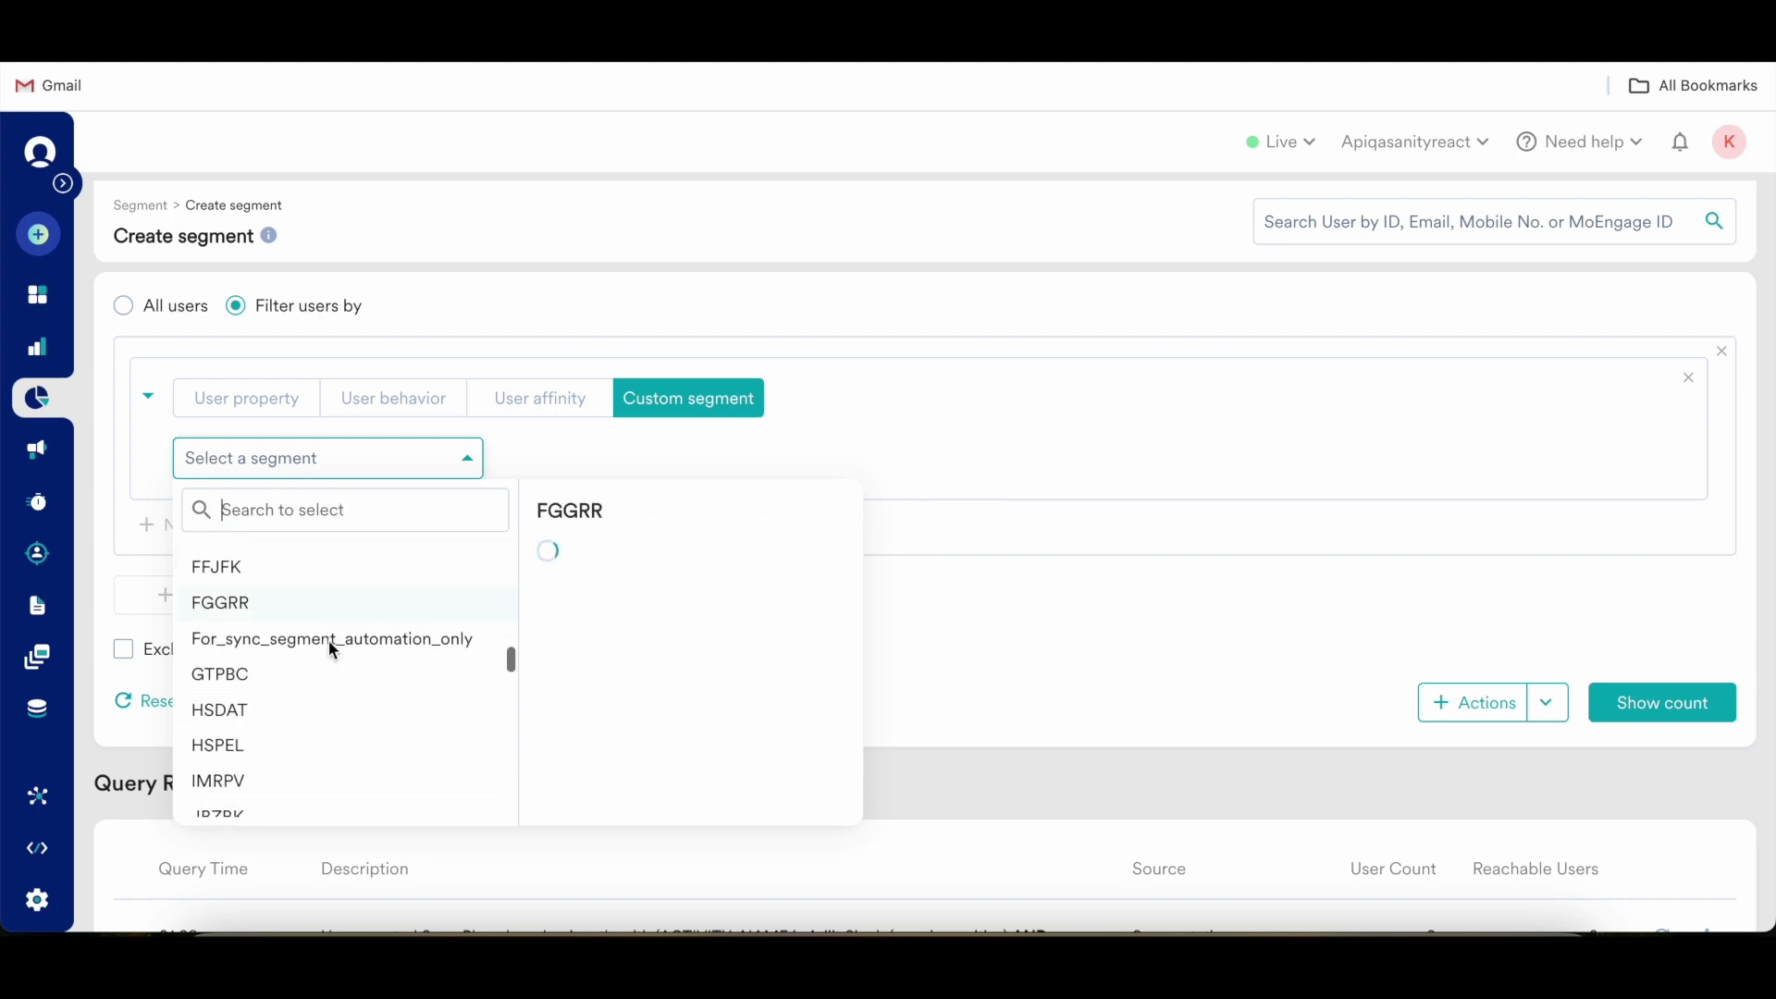
scroll(329, 640, "down", 10)
scroll(330, 640, "up", 10)
scroll(330, 640, "up", 15)
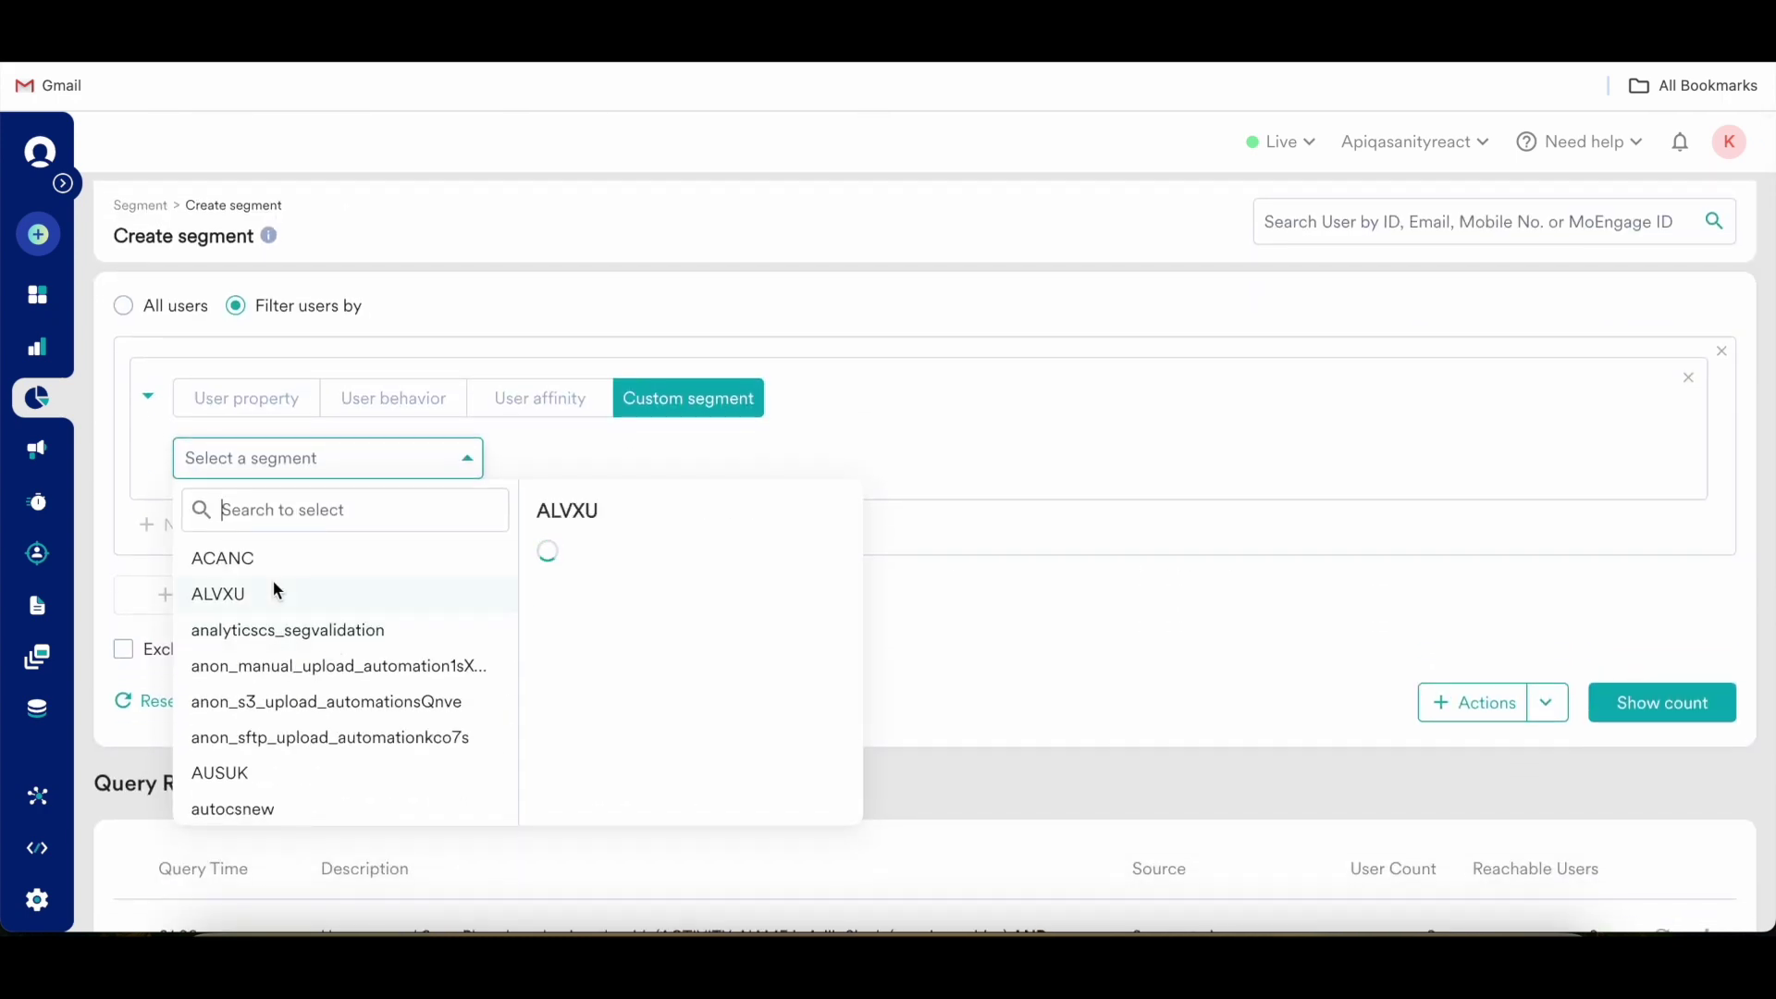
left_click(248, 557)
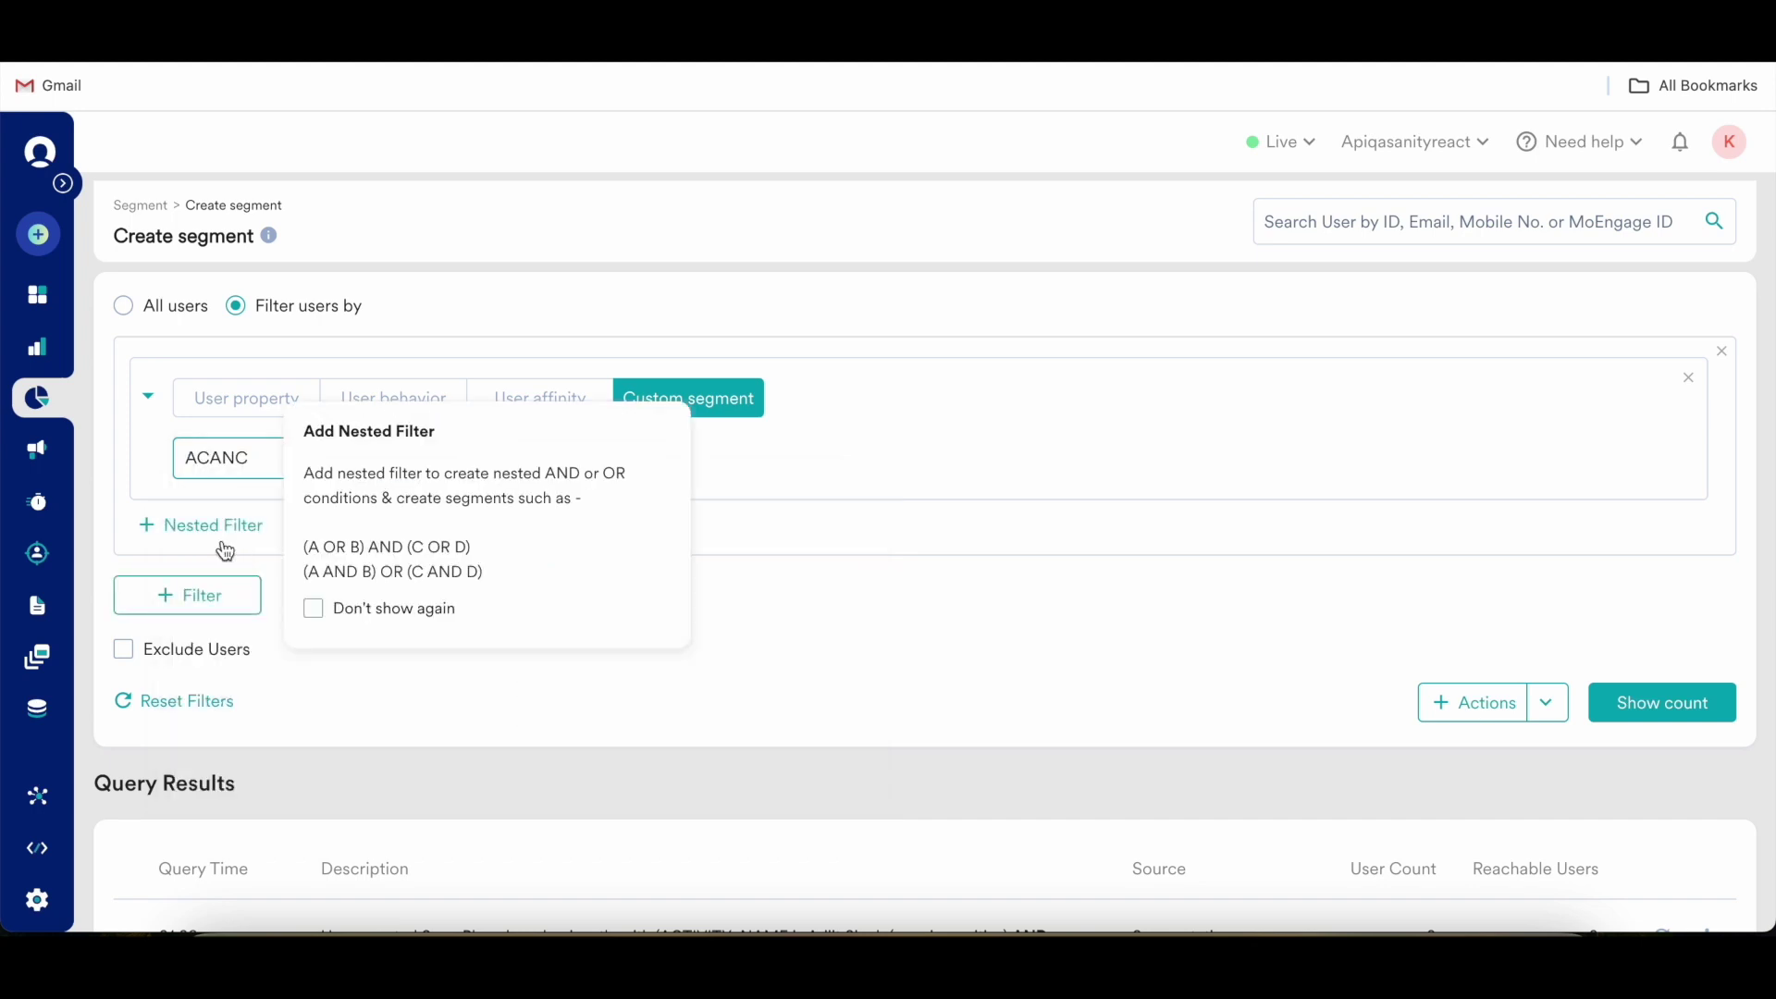
Add a second filter joined with OR, for users in the custom segment auto_edit_bzbRF.
left_click(218, 606)
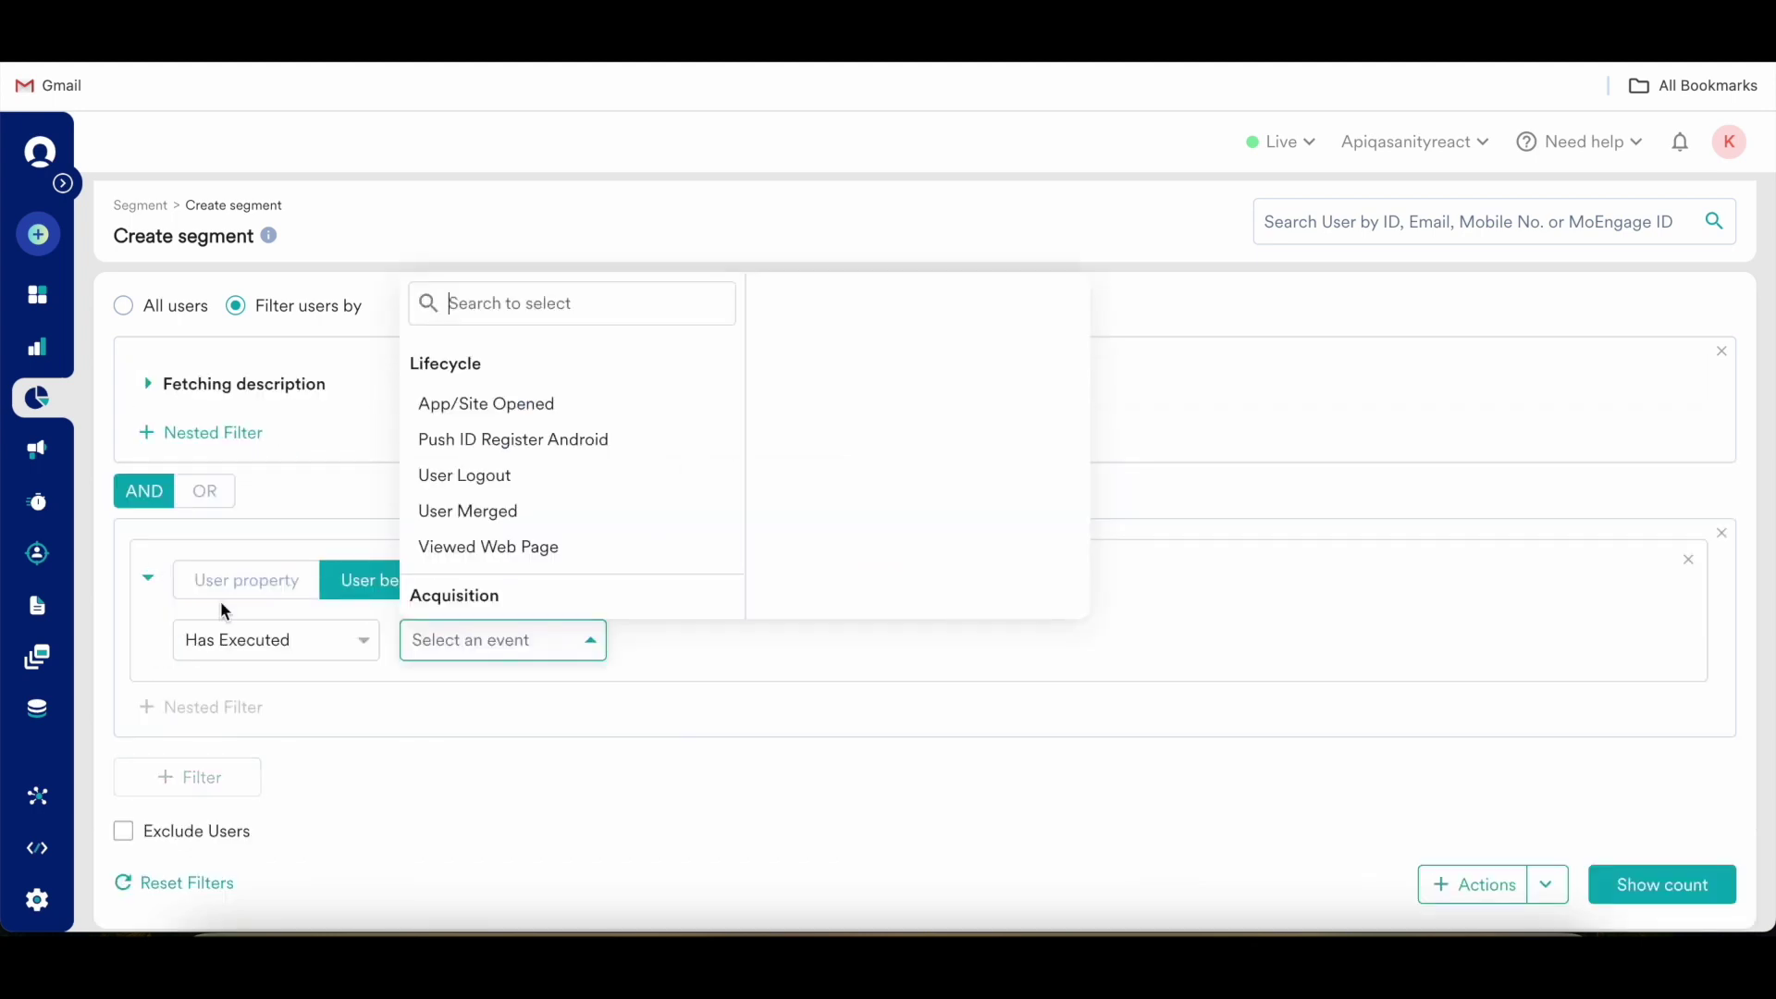
left_click(205, 490)
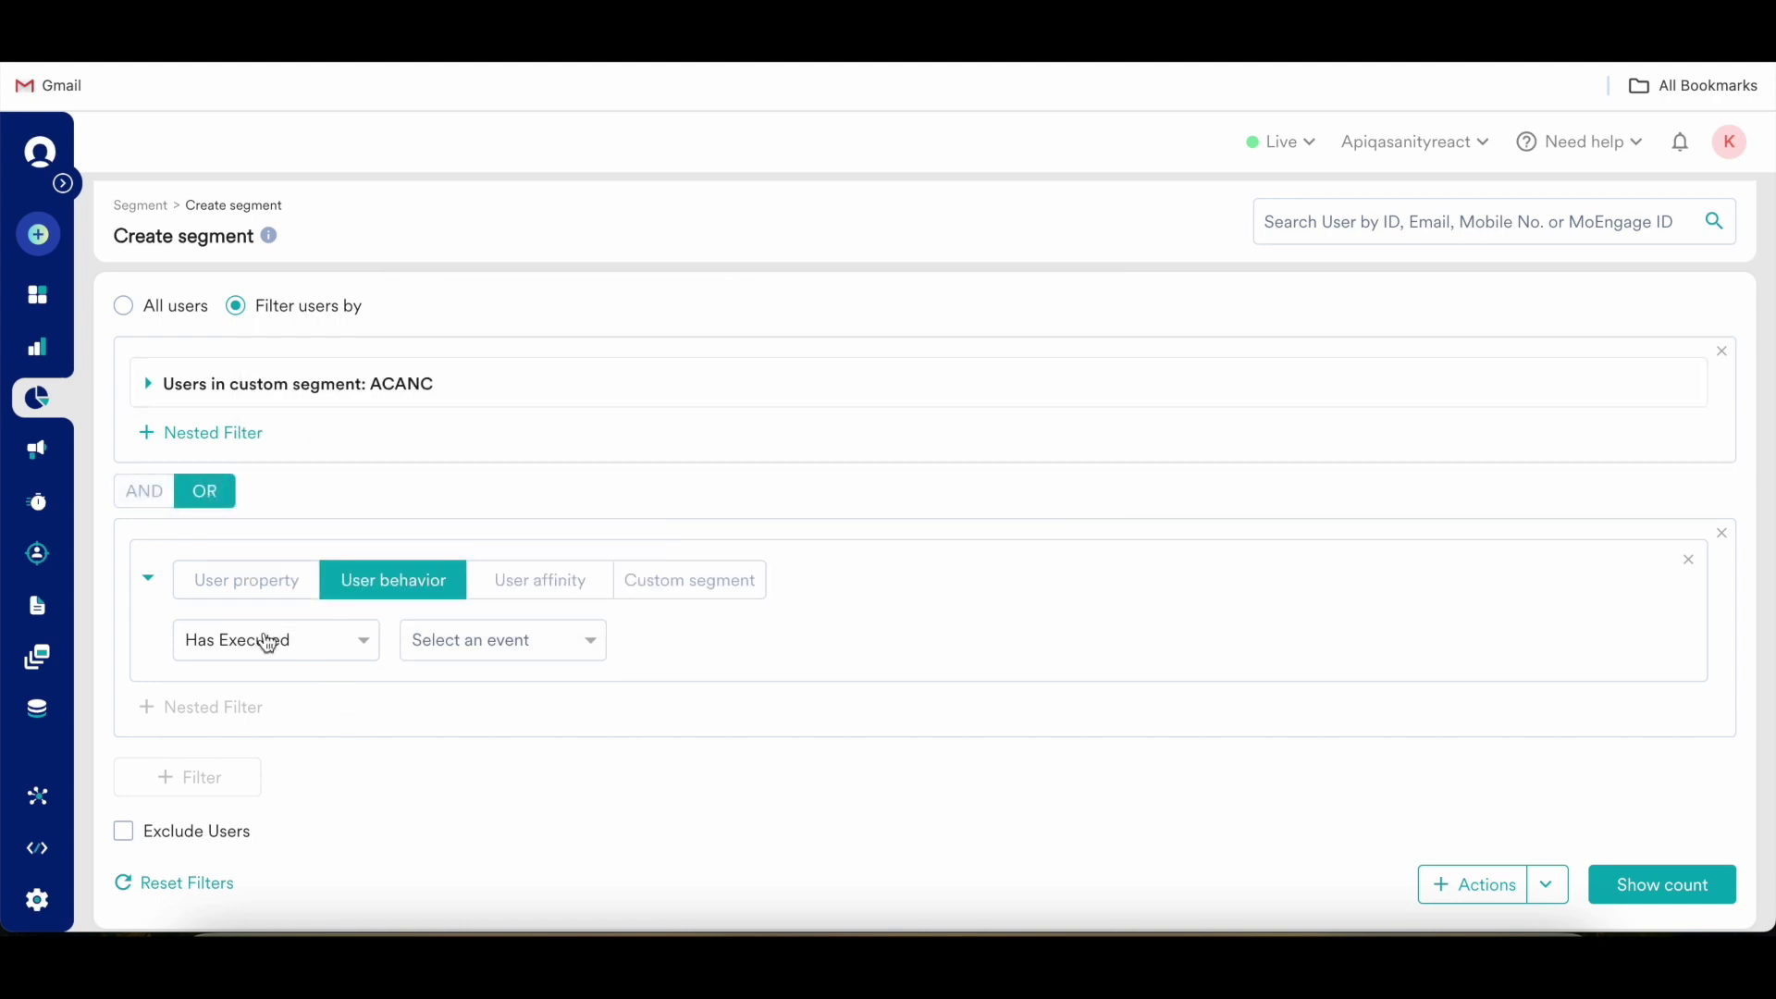
left_click(635, 584)
left_click(254, 641)
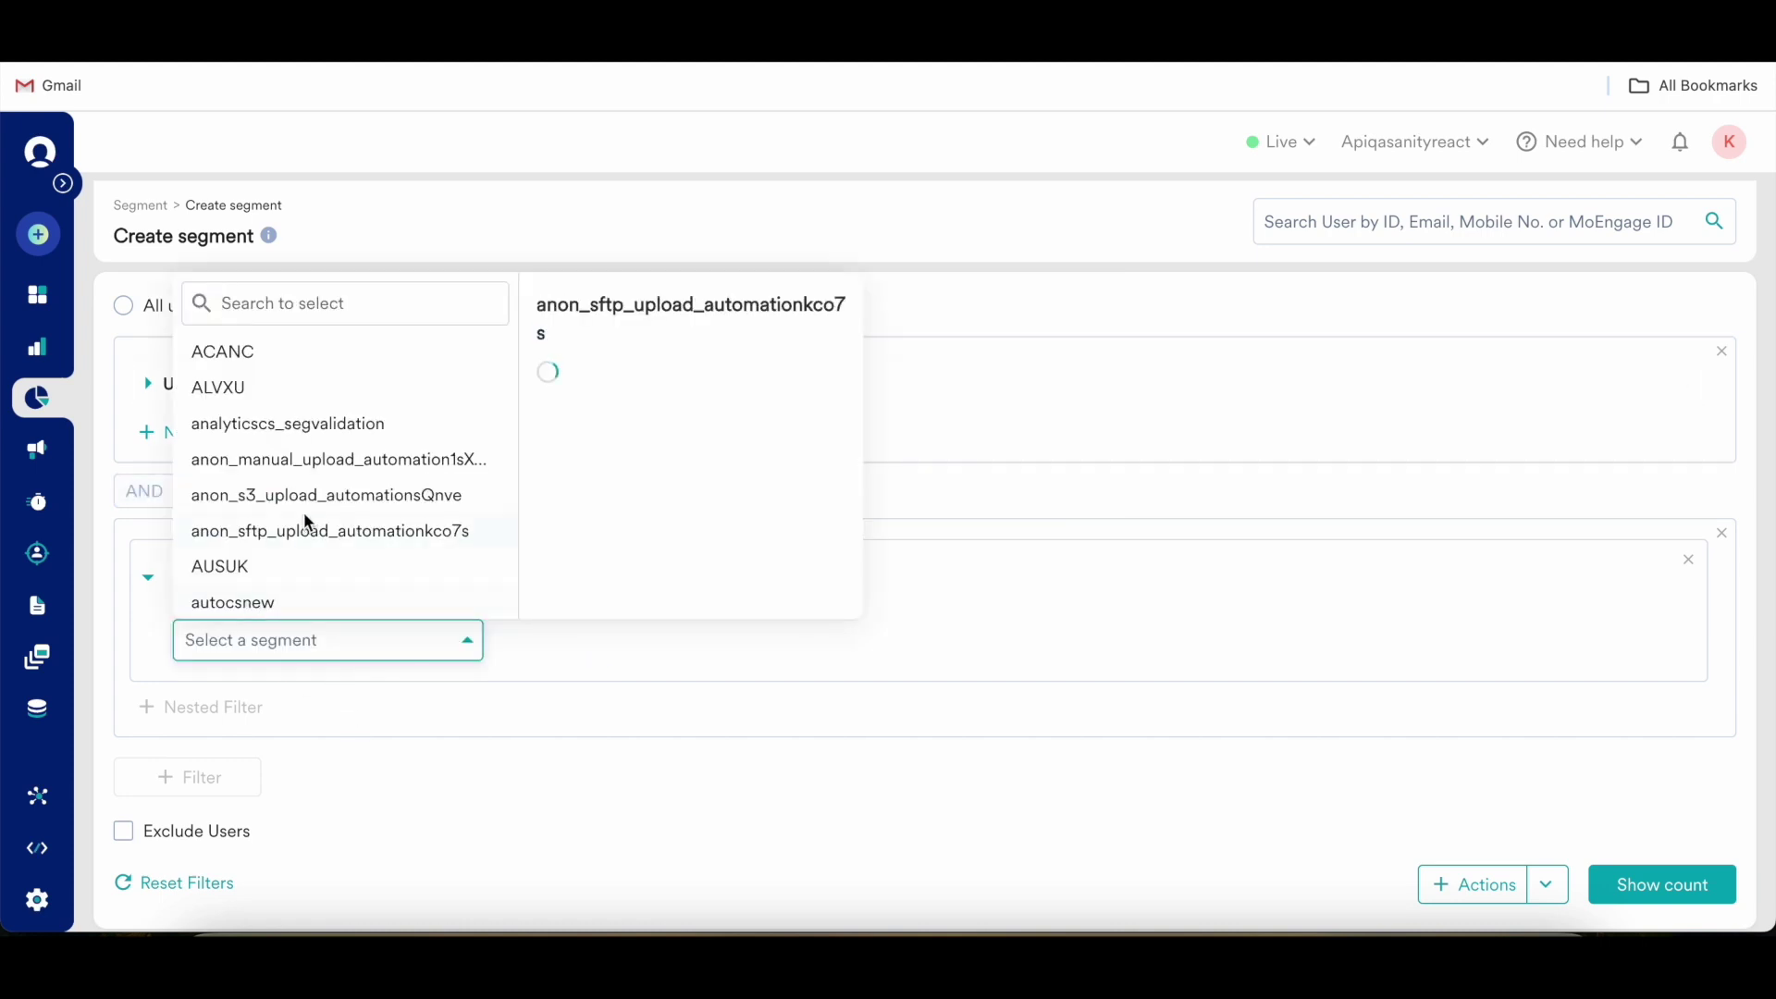
scroll(303, 513, "down", 2)
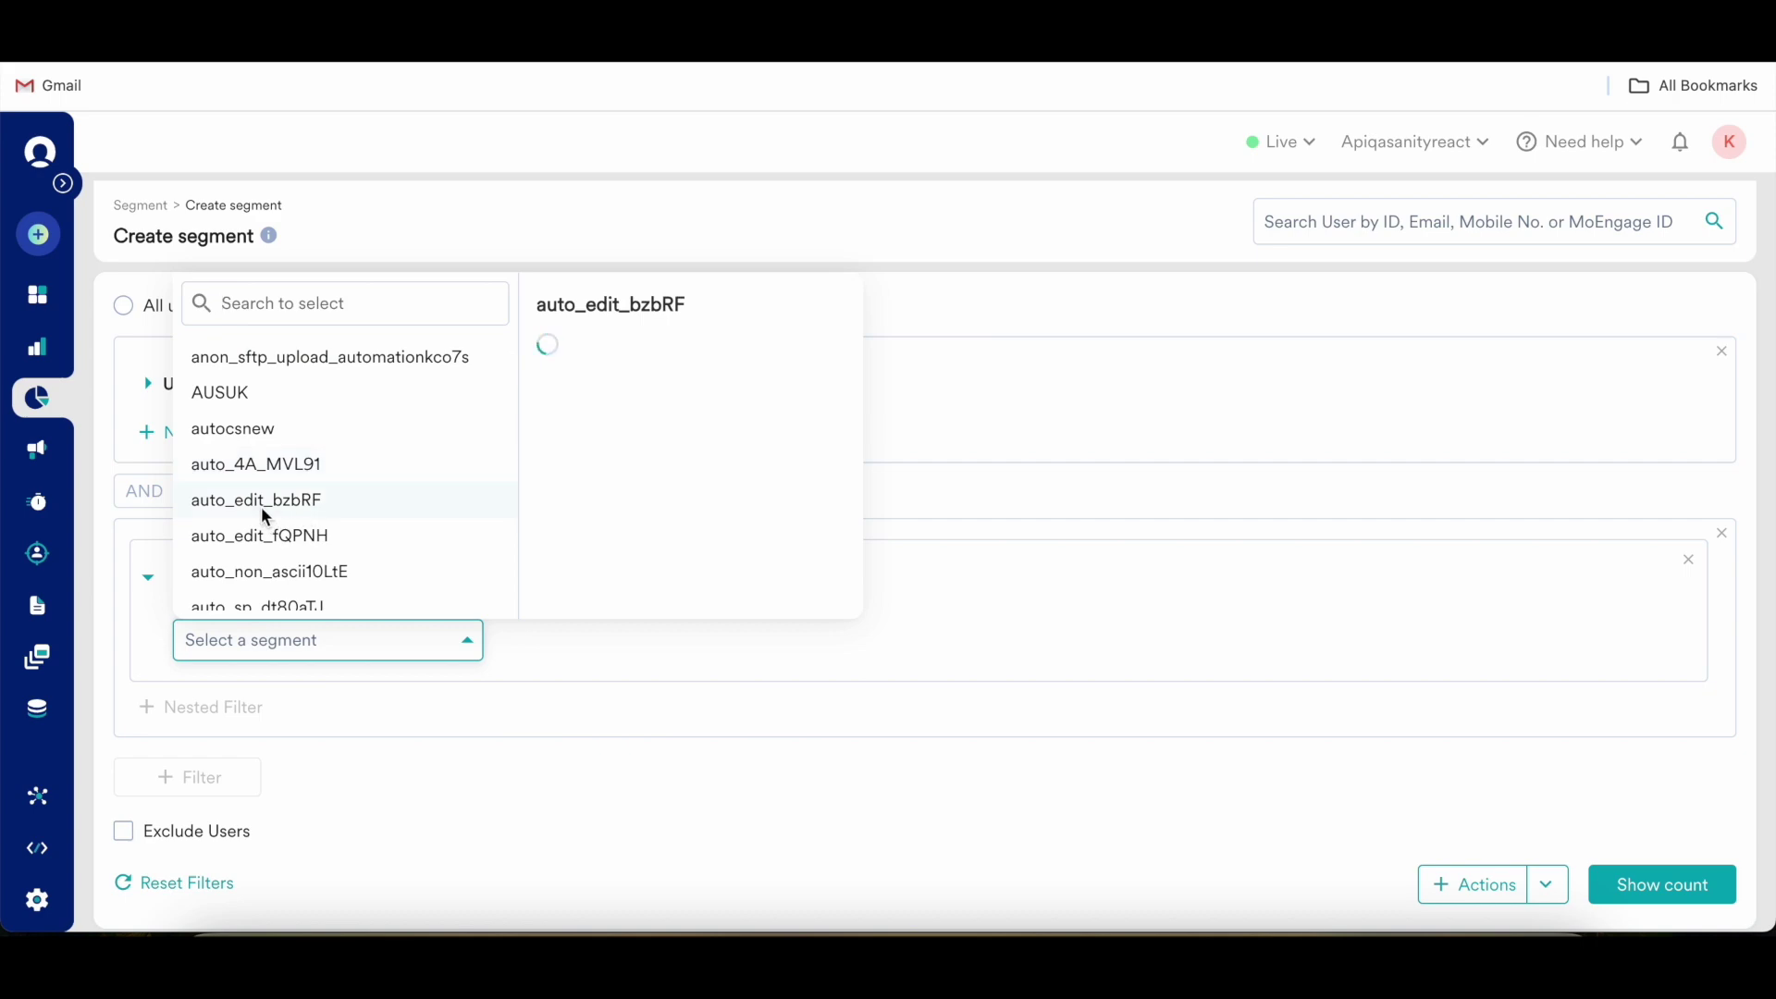
left_click(261, 503)
Run the user count for the two combined custom segments and check the query results.
left_click(1676, 883)
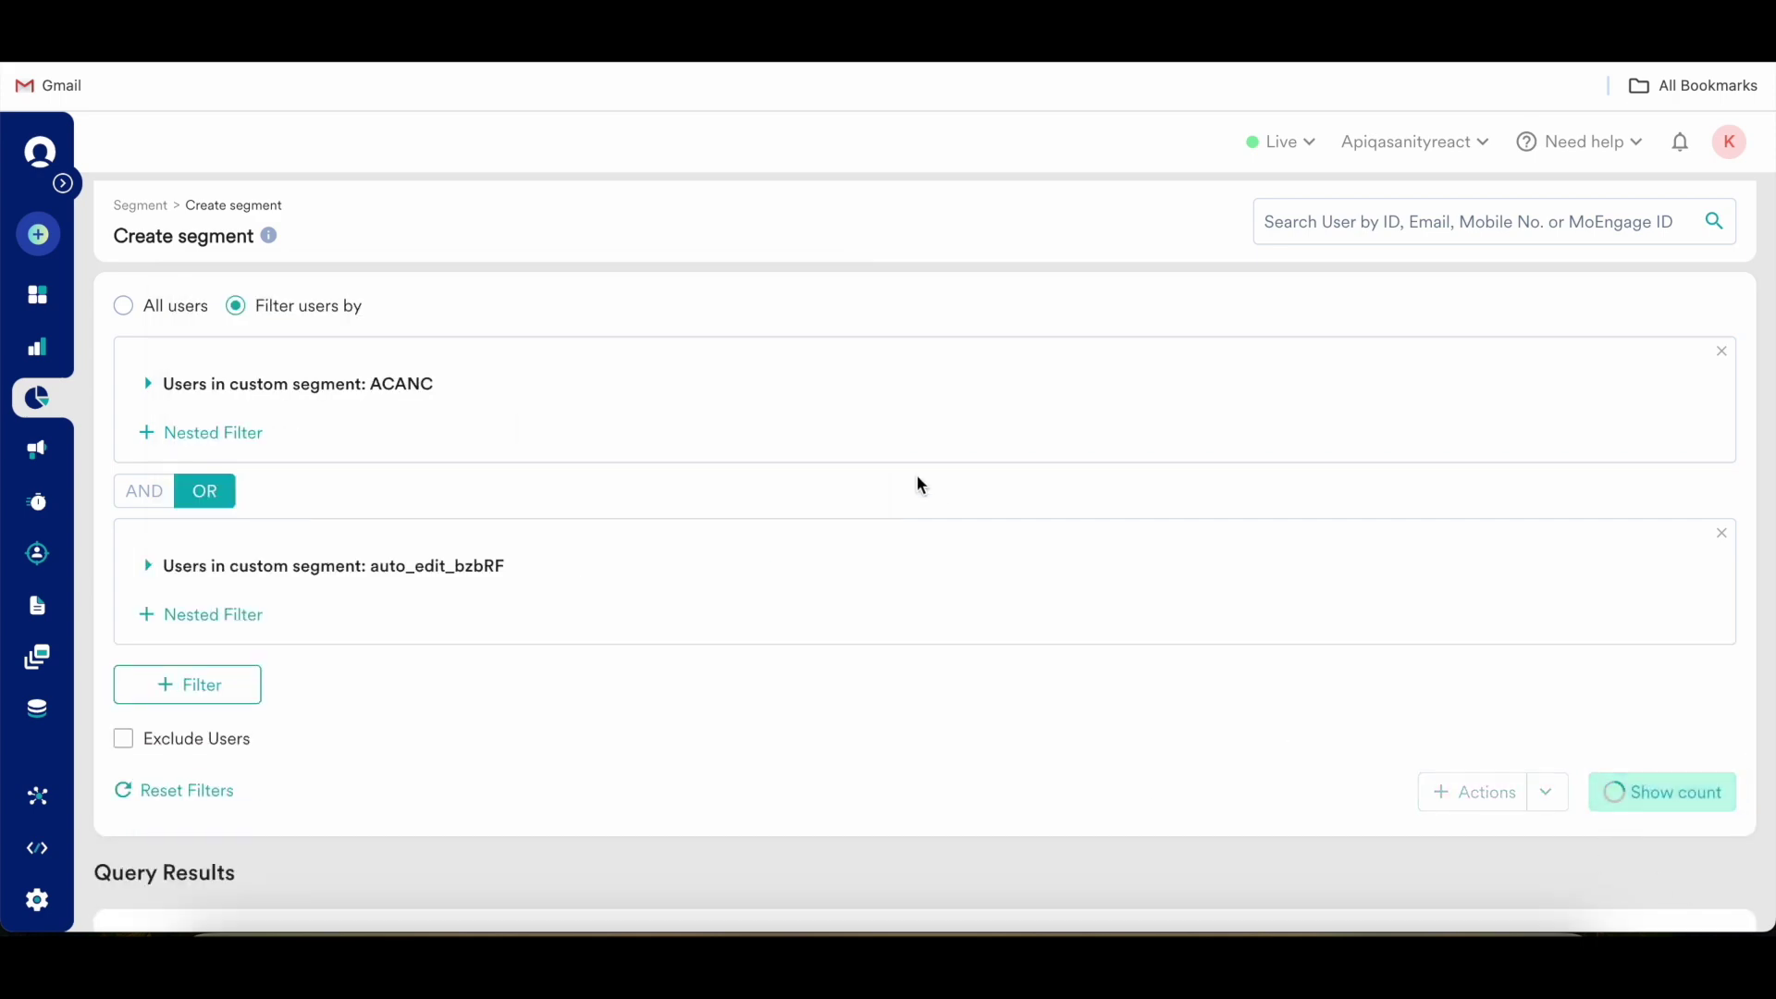
scroll(597, 295, "down", 6)
scroll(597, 301, "up", 6)
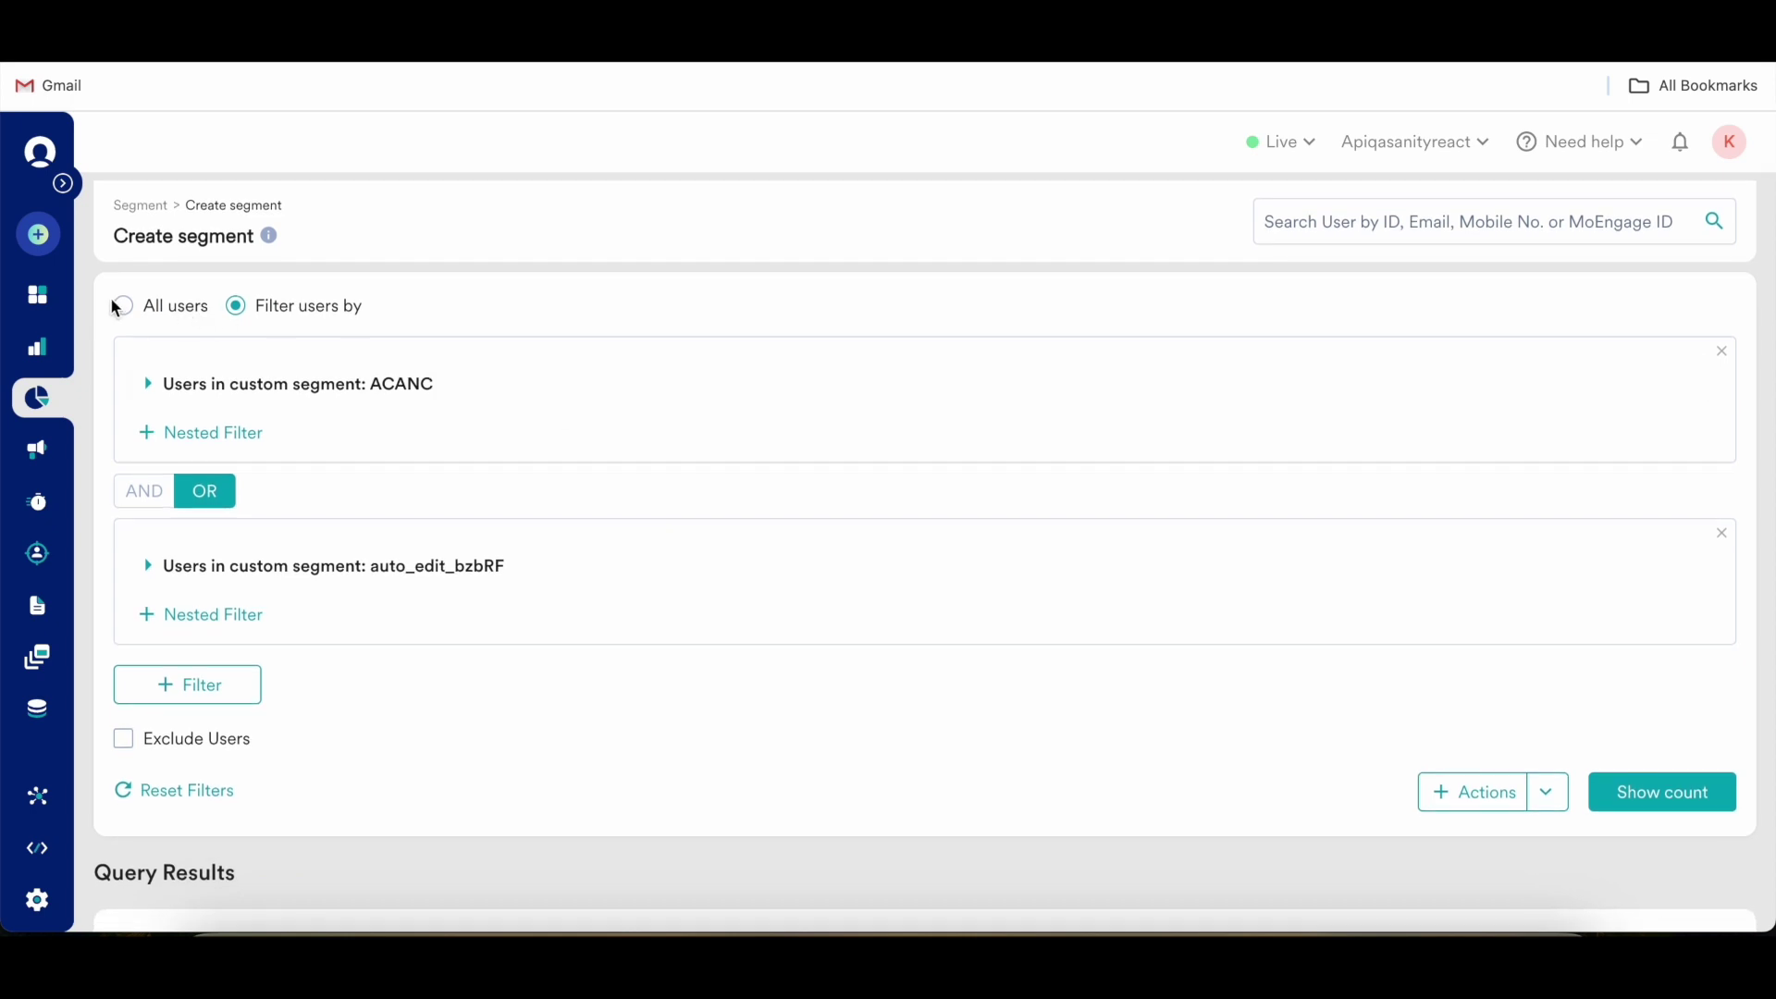
Clear the custom segment filters by selecting all users, return to filtering users, and open the event choices of the user behavior condition.
left_click(124, 307)
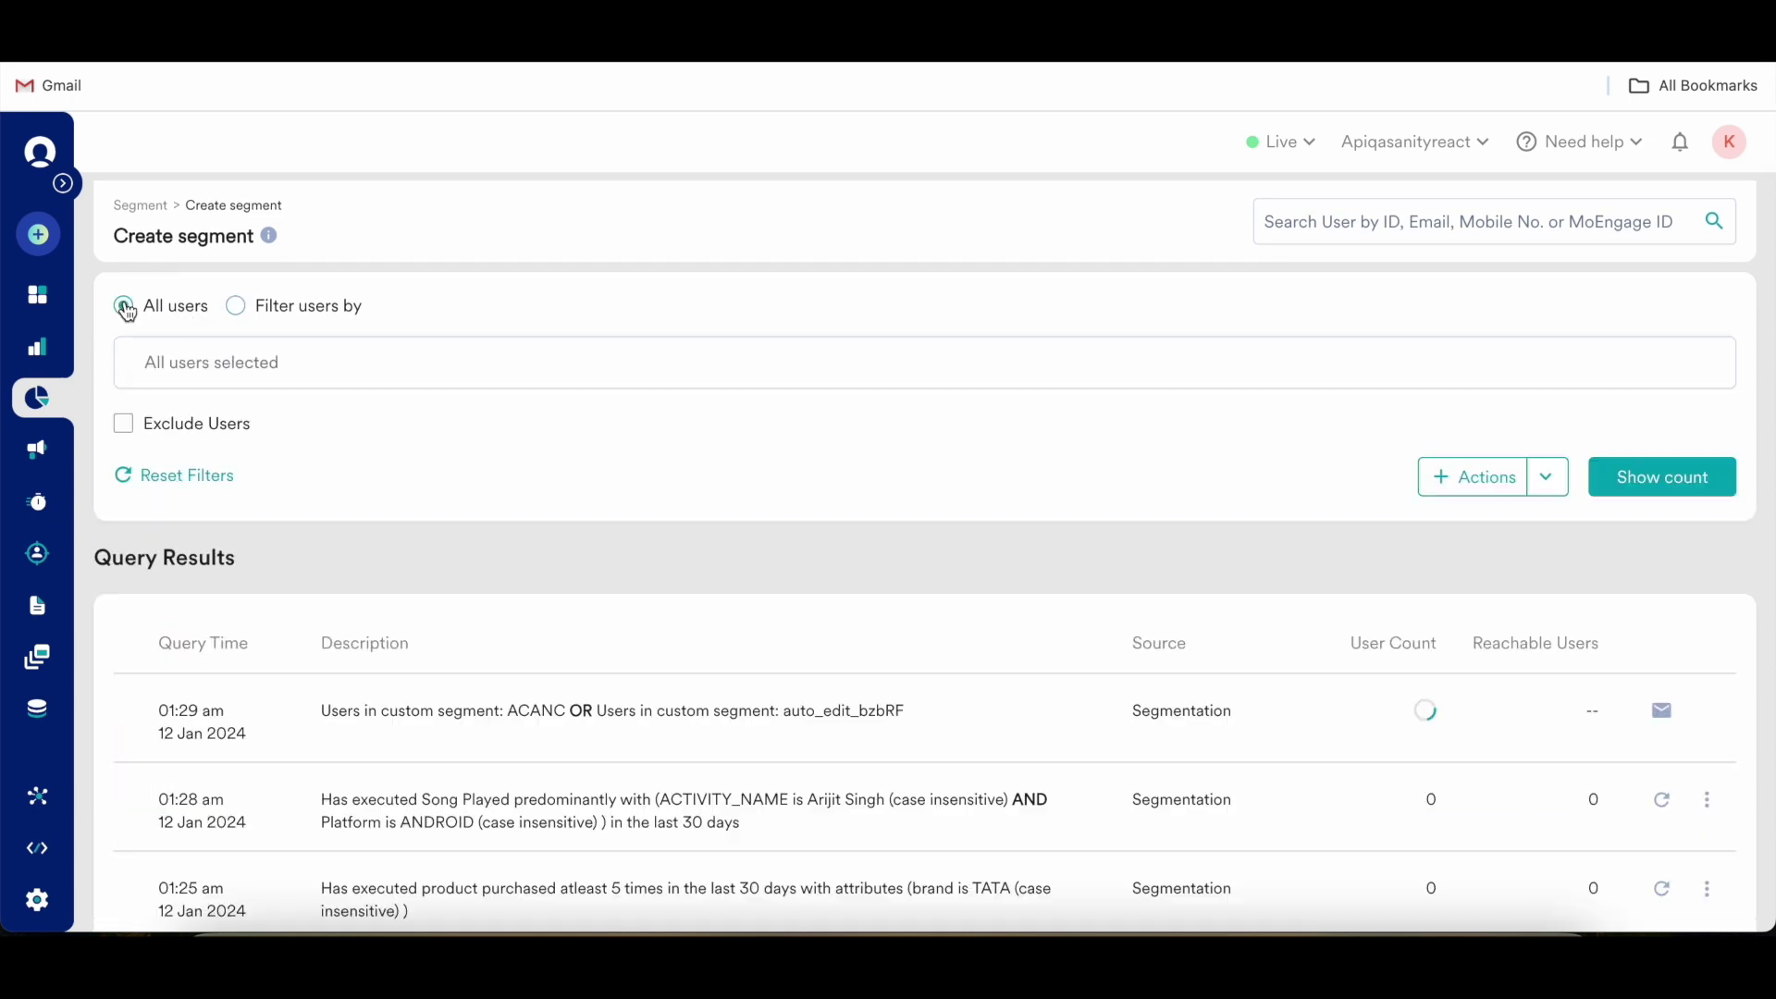
left_click(246, 309)
left_click(296, 629)
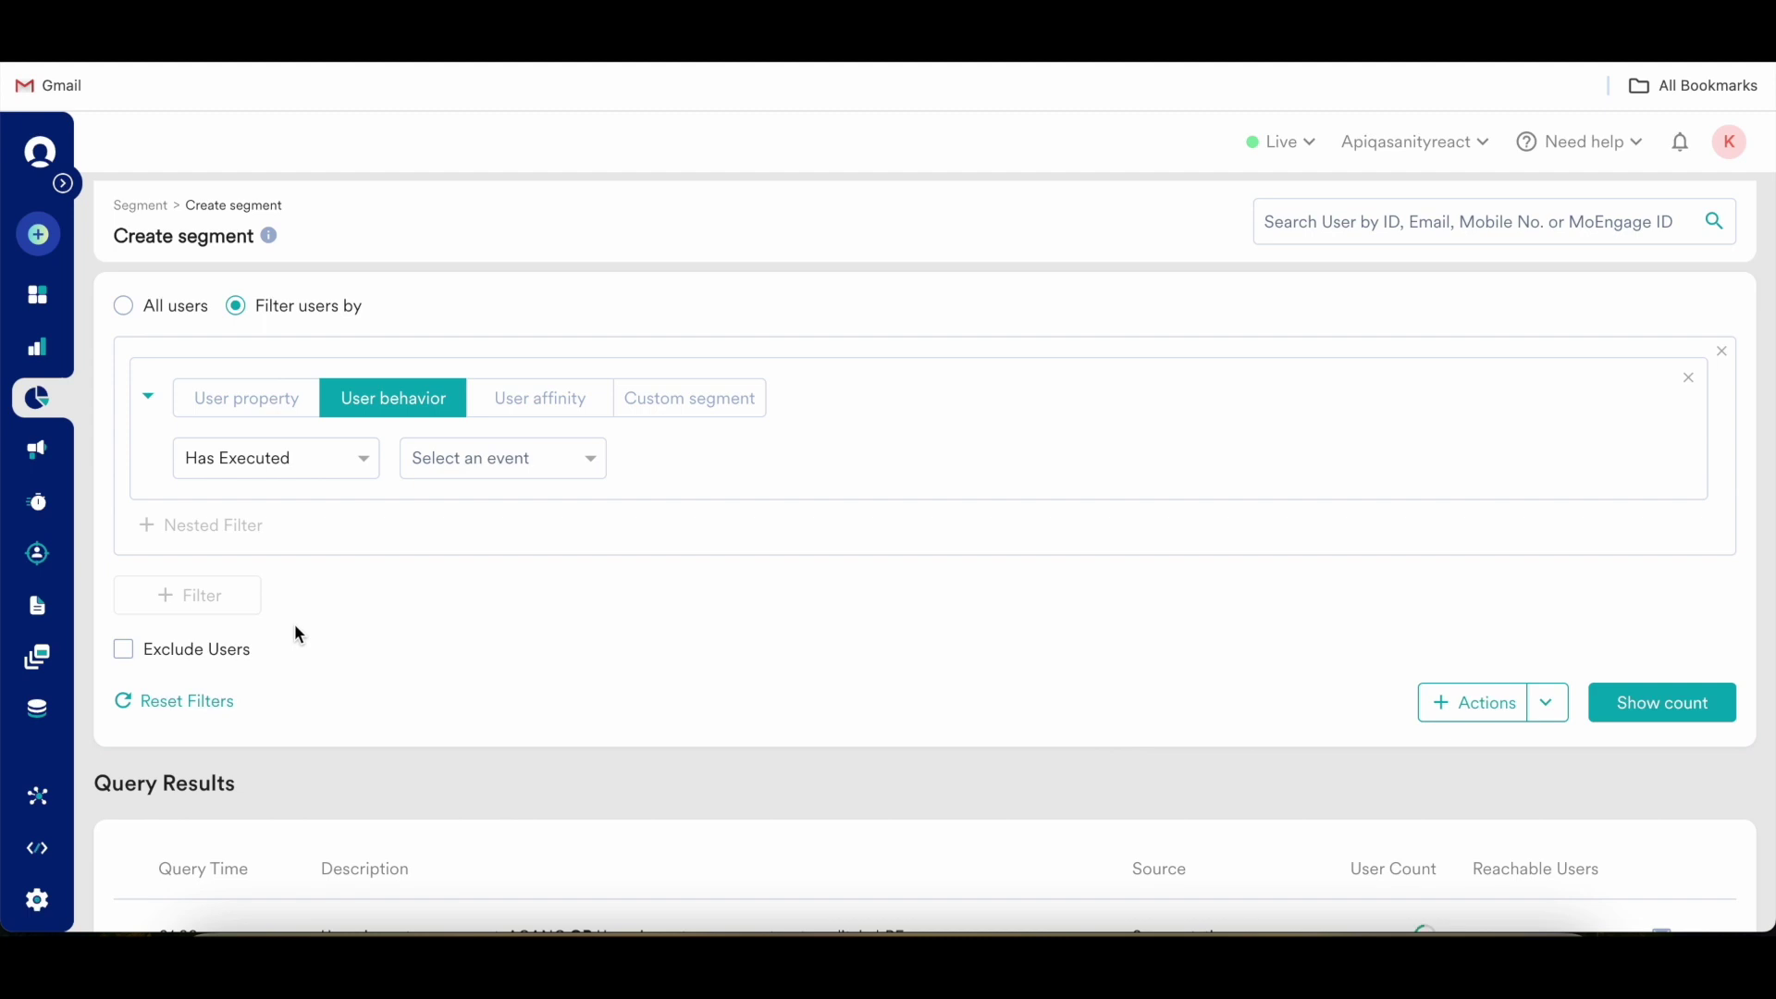
left_click(508, 461)
type("pr")
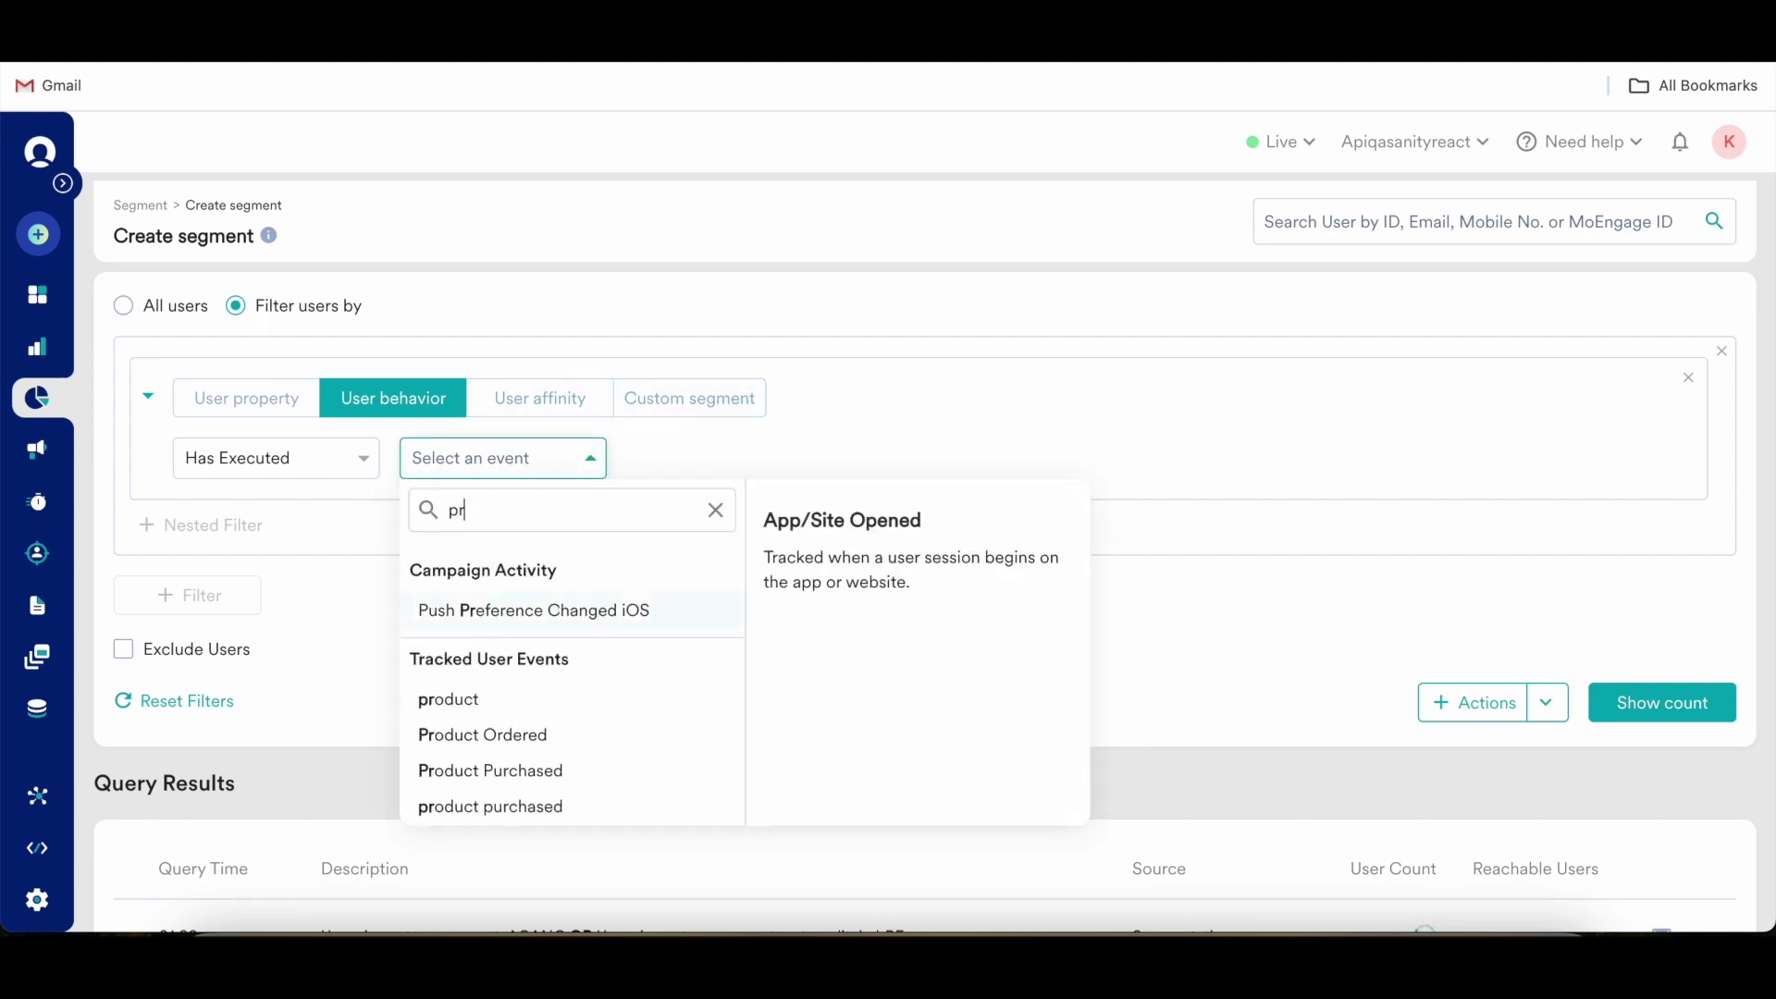
type("oduct")
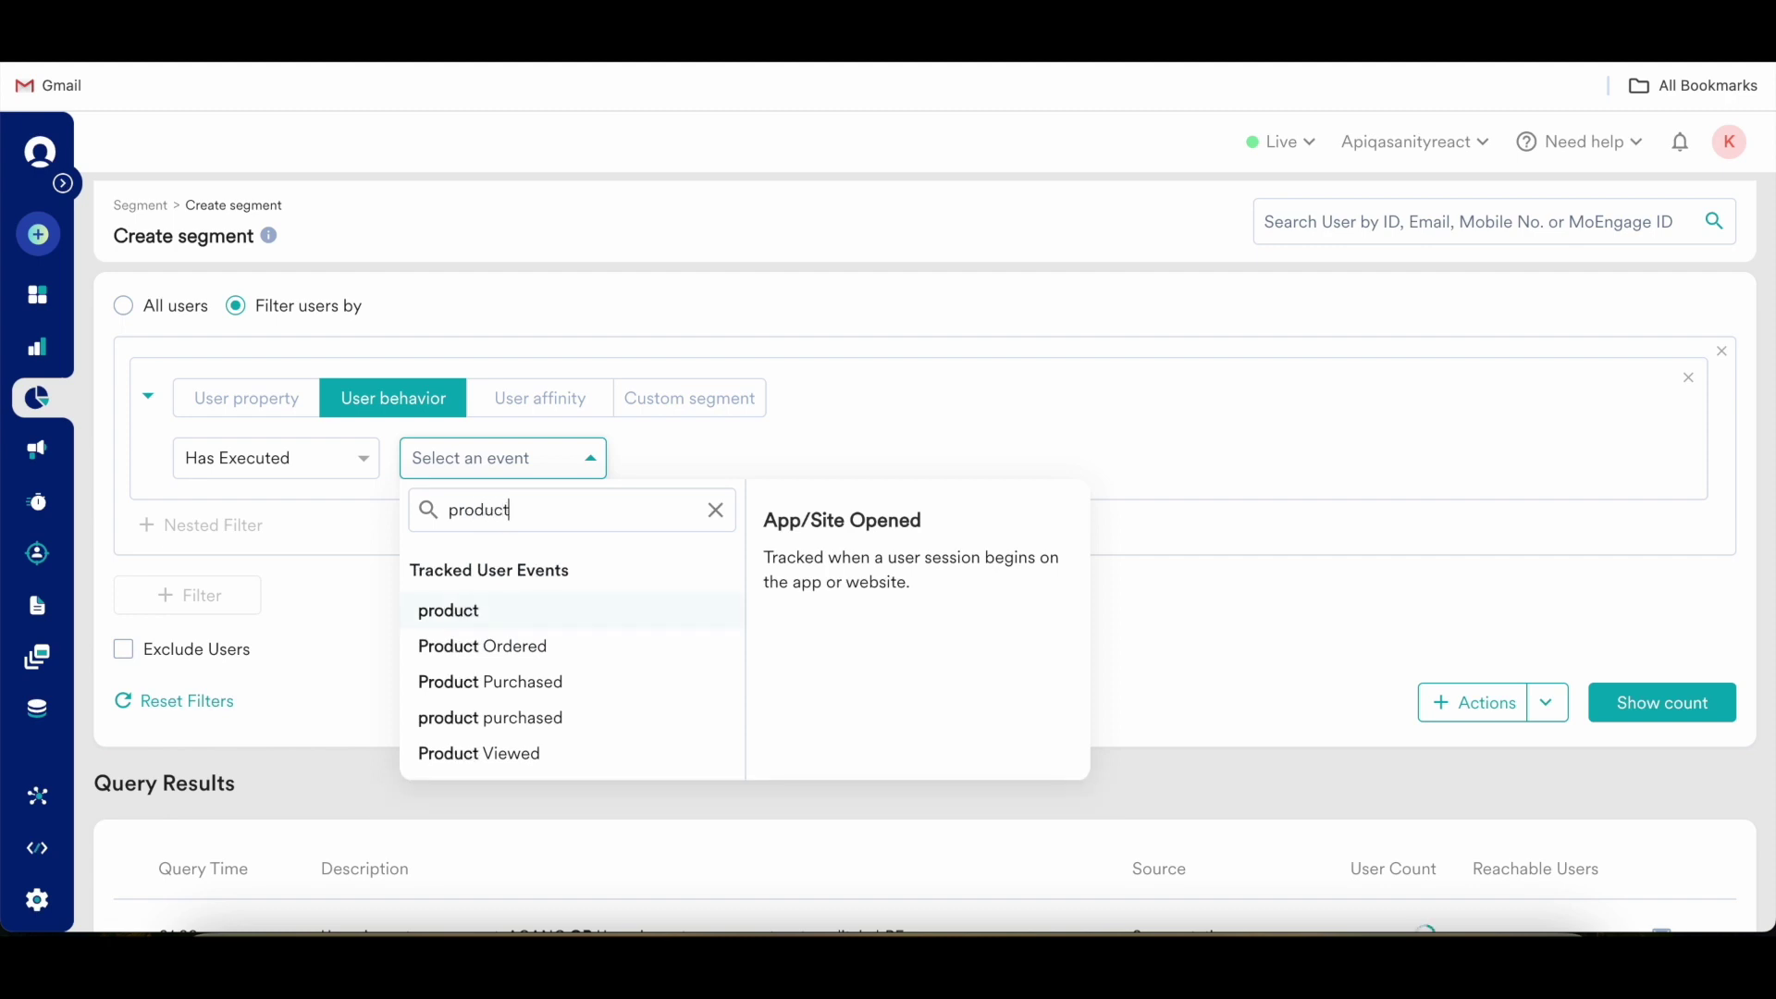
key("BackSpace")
key("BackSpace")
key("BackSpace")
key("BackSpace")
key("BackSpace")
key("BackSpace")
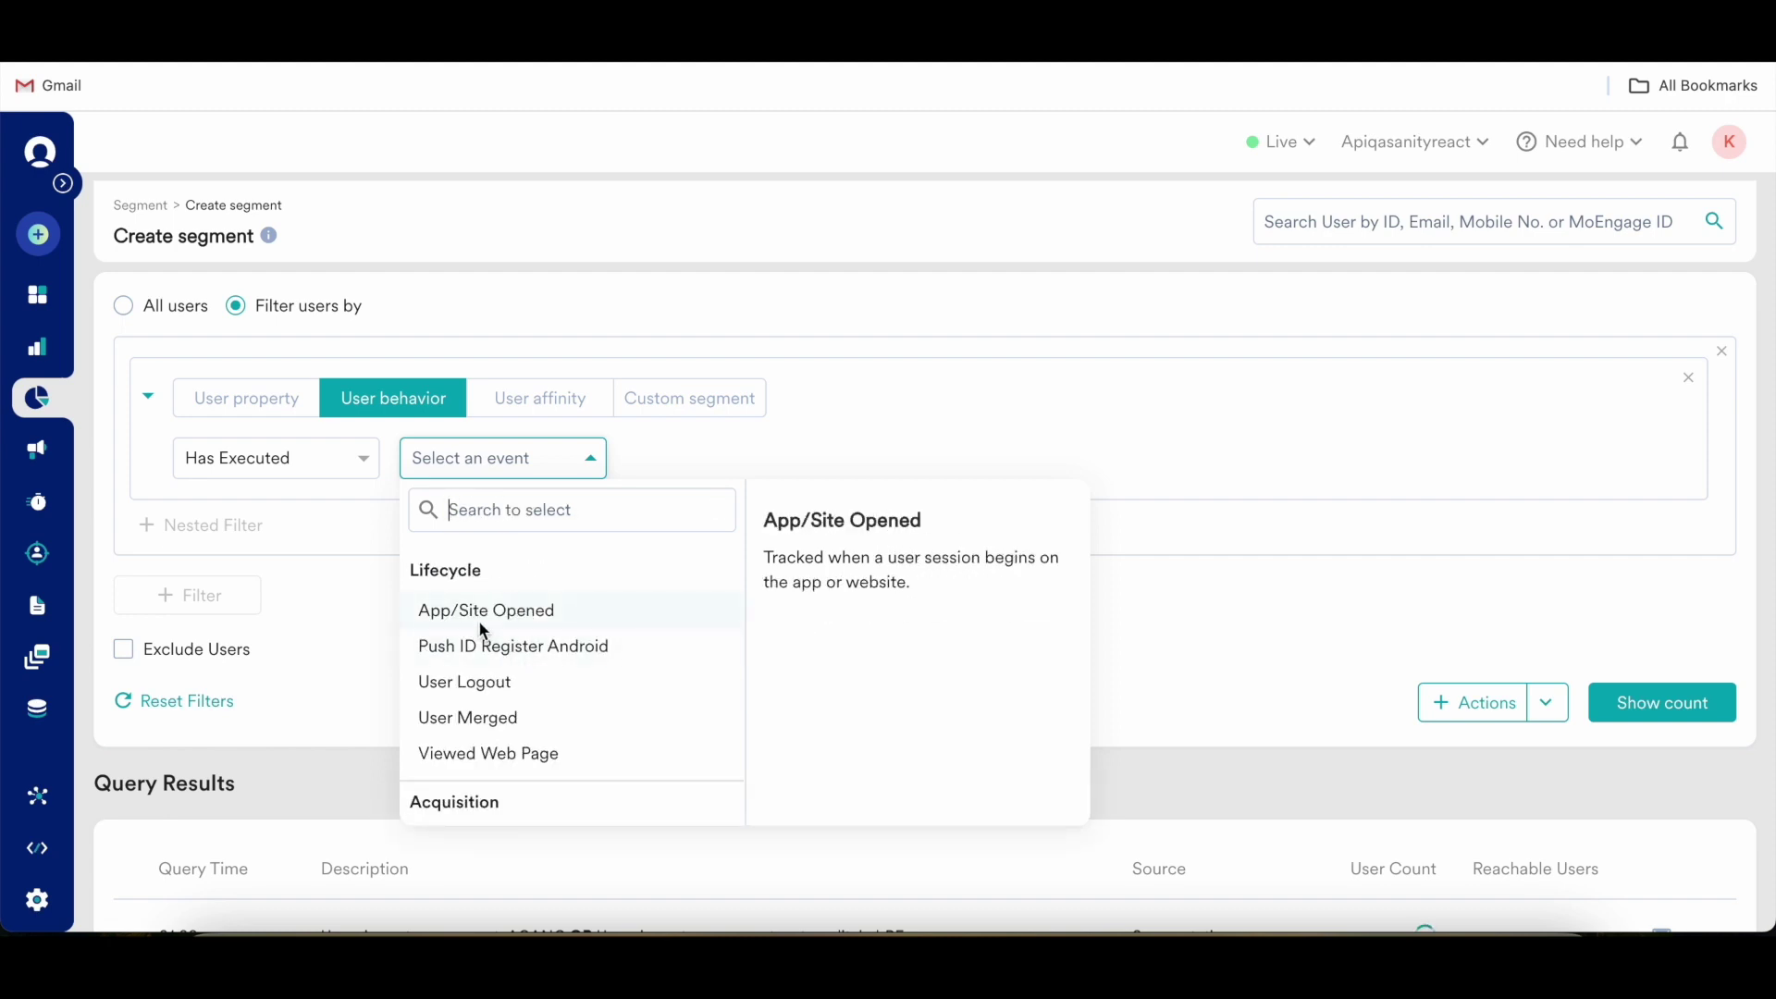
Choose Email Clicked as the executed event of the user behavior filter.
scroll(500, 679, "down", 5)
scroll(503, 676, "down", 8)
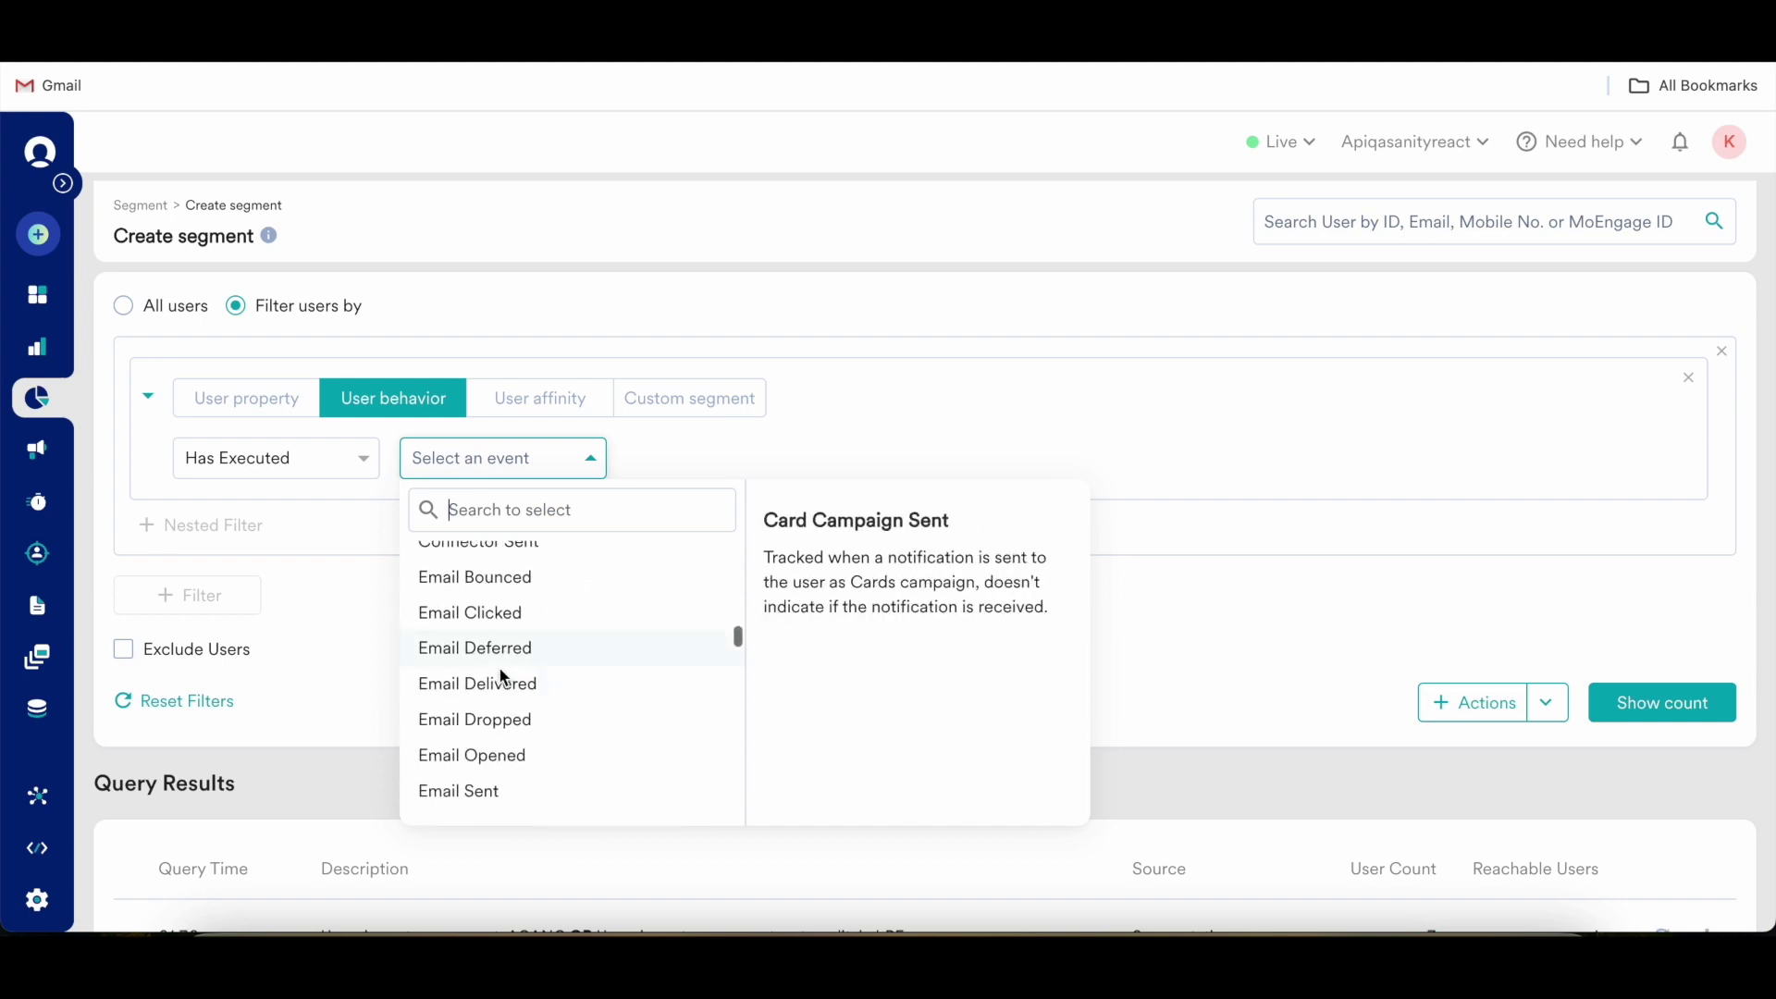
left_click(476, 611)
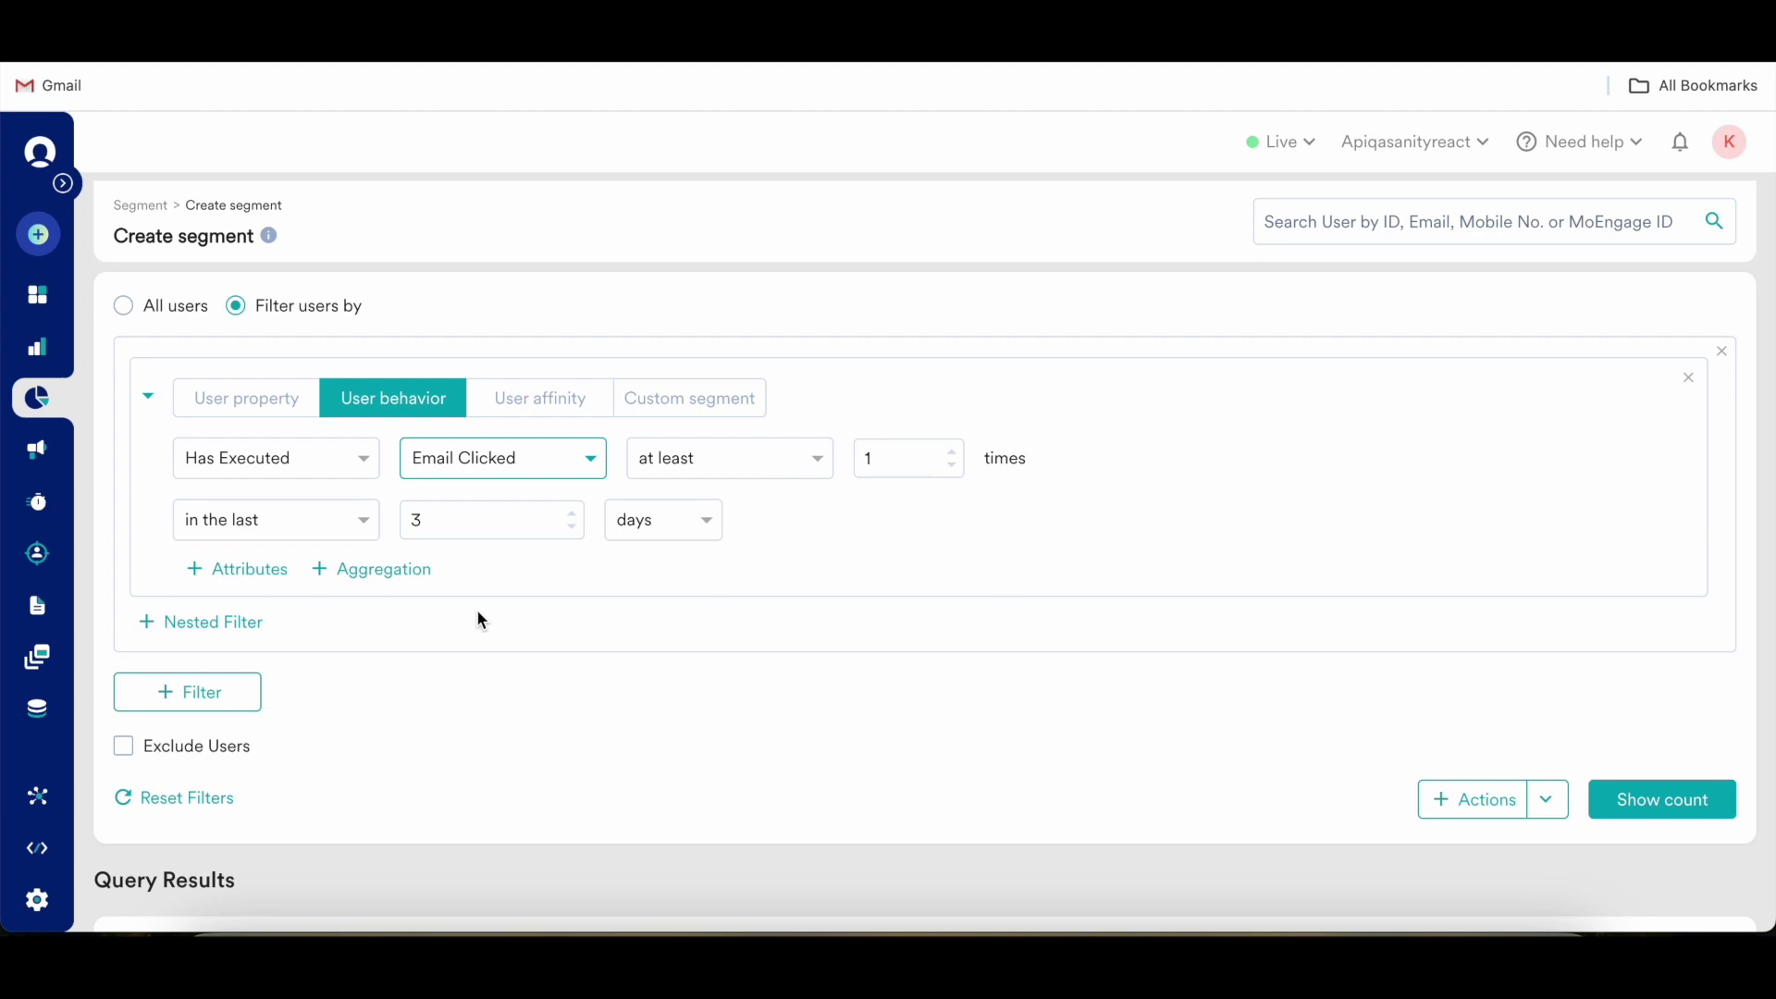
Add a second user behavior filter joined with AND, with User installs the app as the executed event.
mouse_move(244, 618)
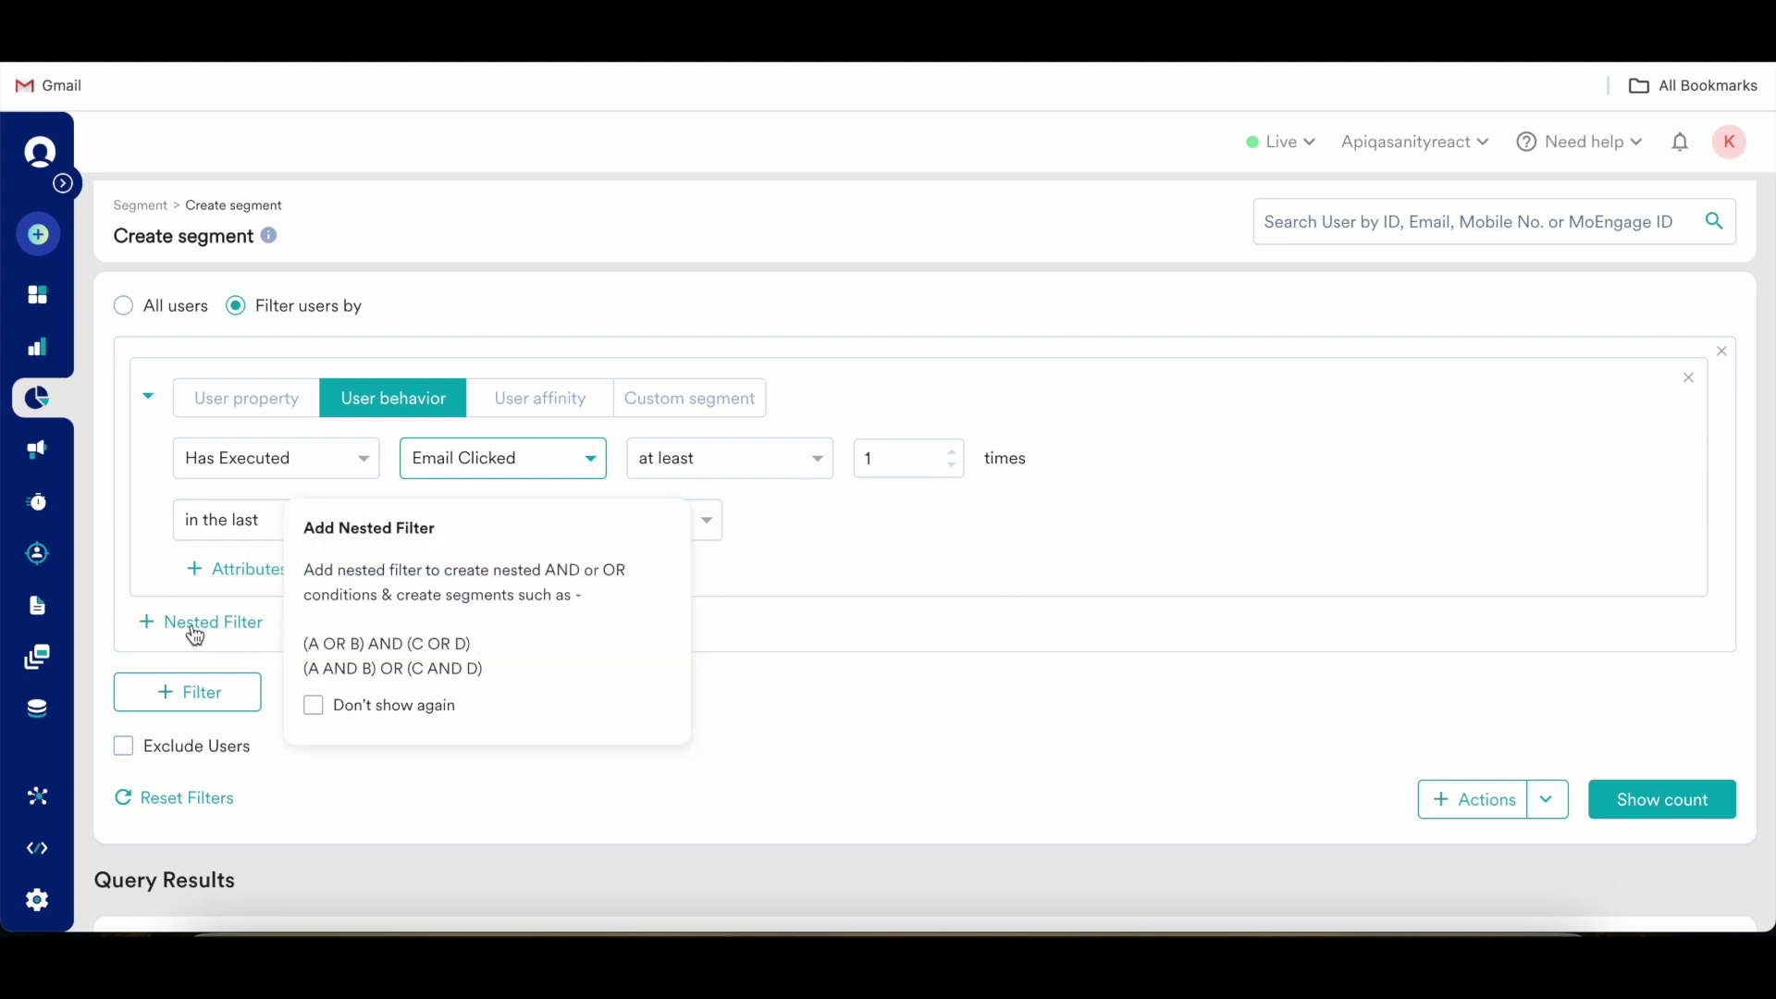
mouse_move(315, 592)
left_click(198, 697)
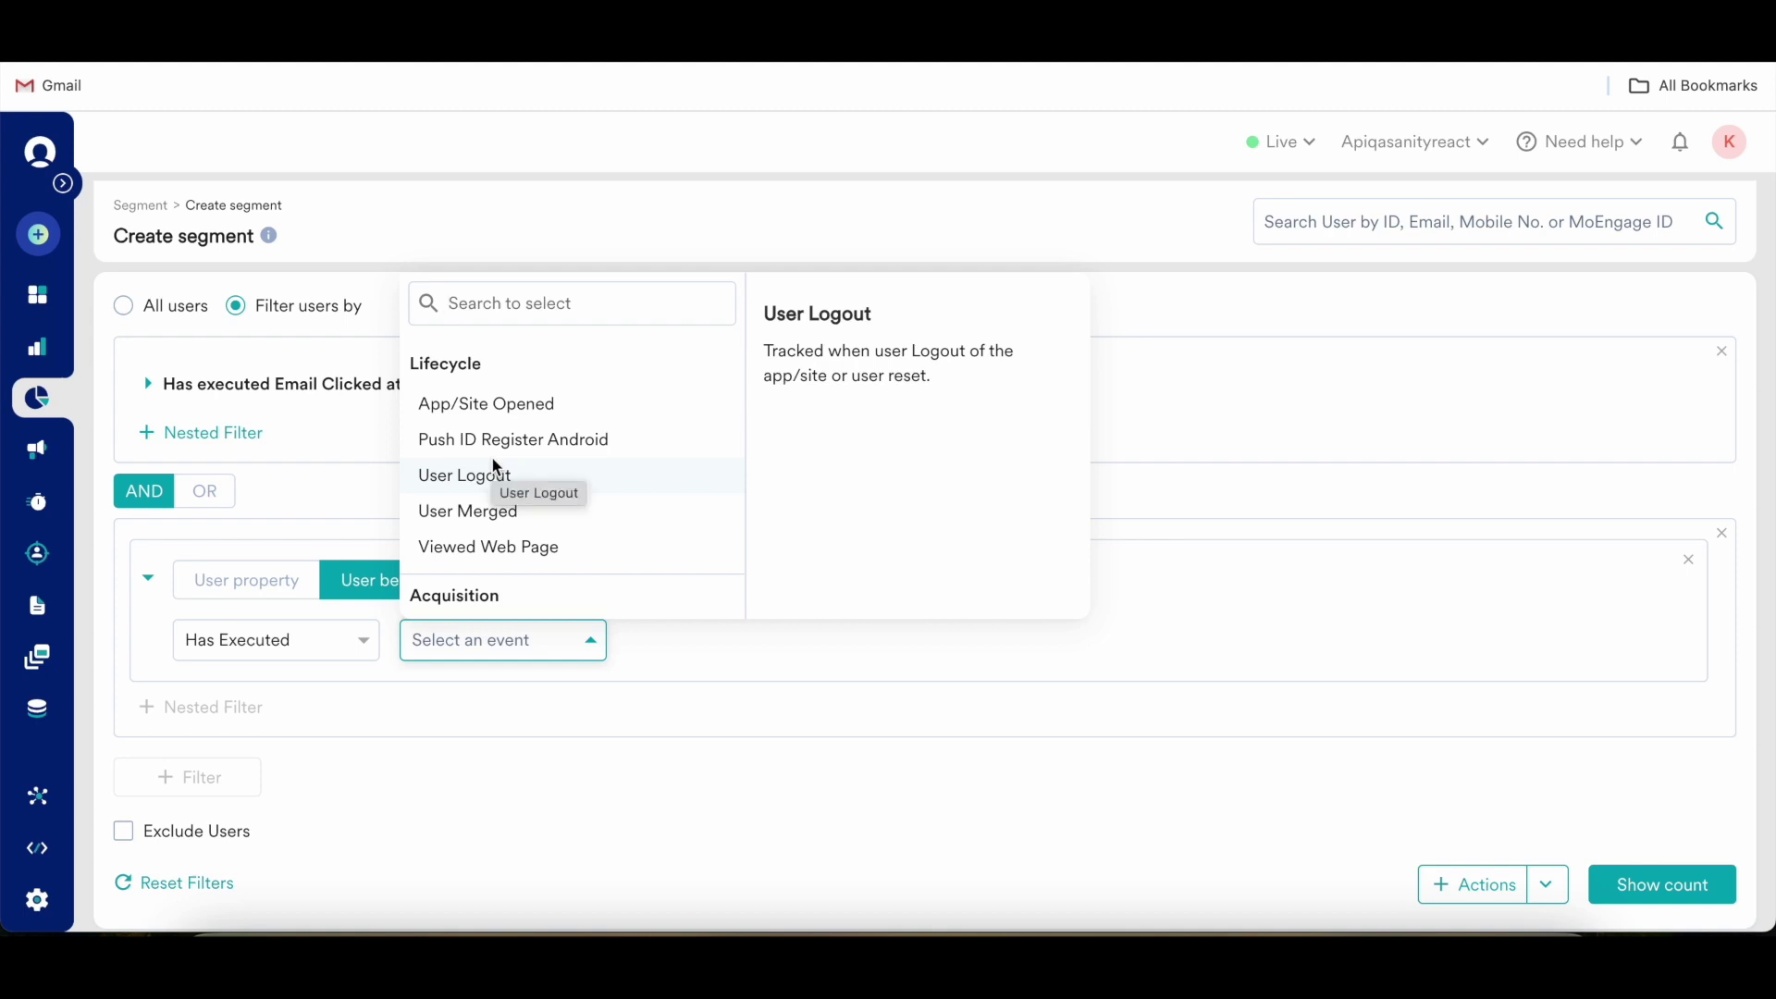
scroll(493, 462, "down", 2)
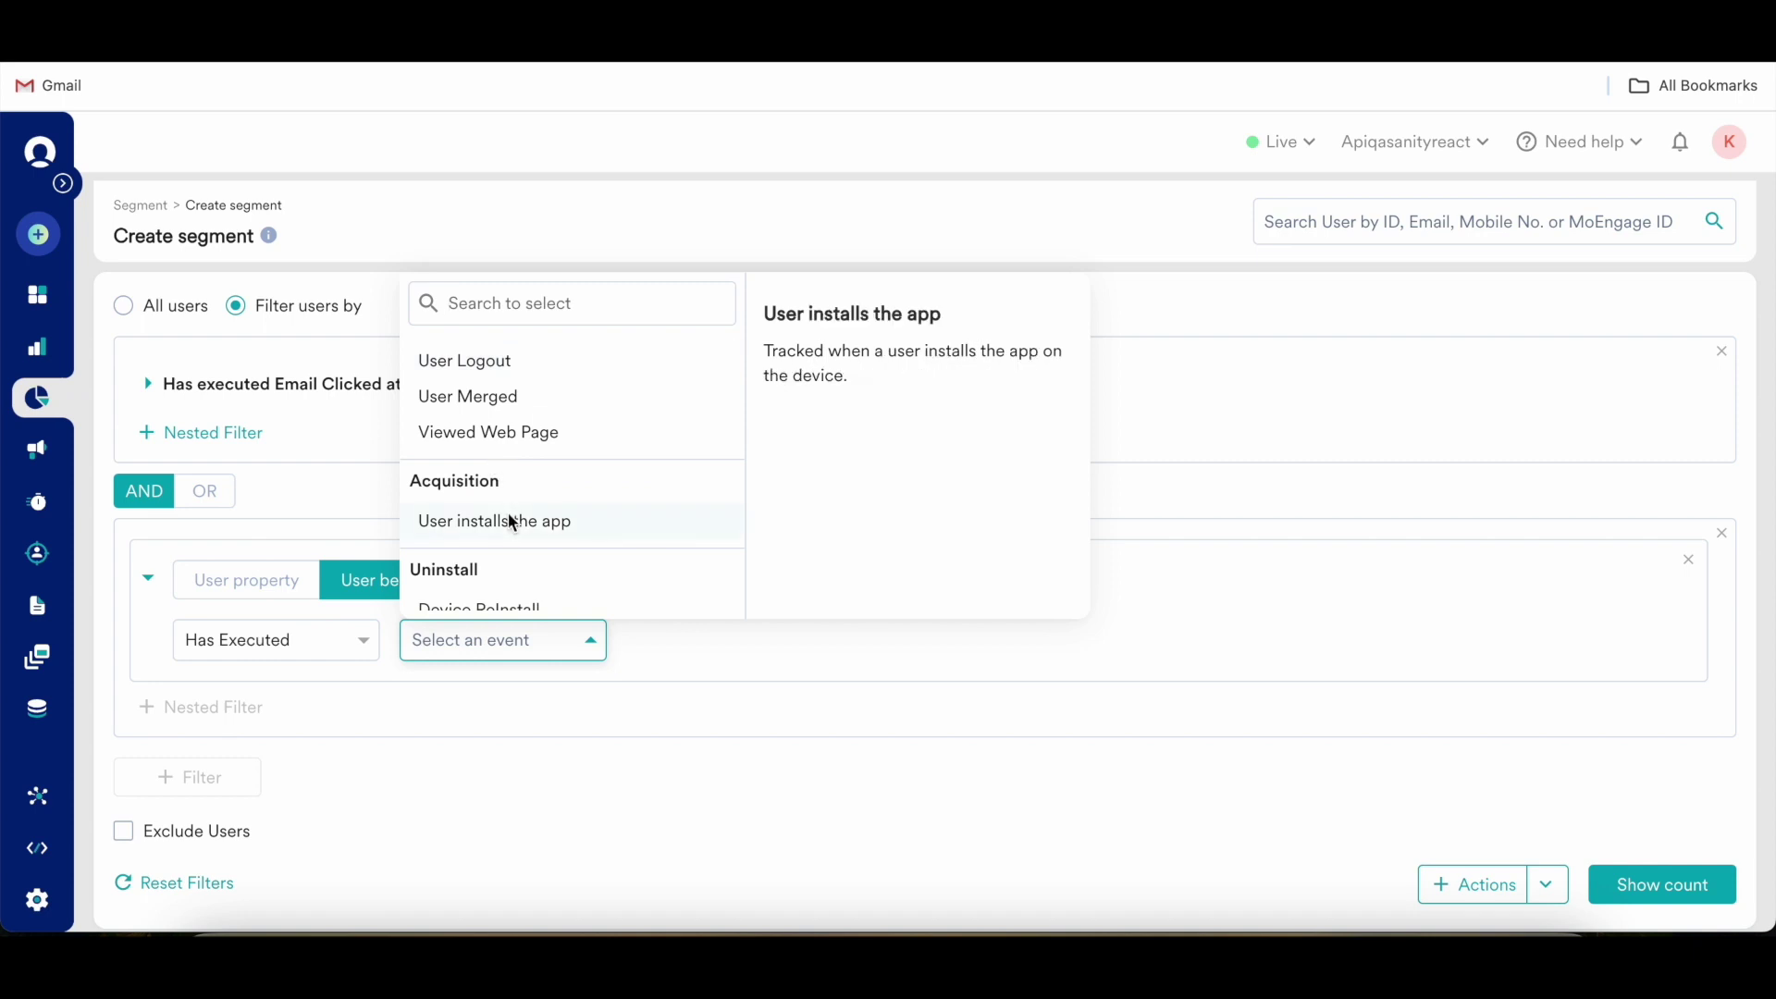
left_click(513, 523)
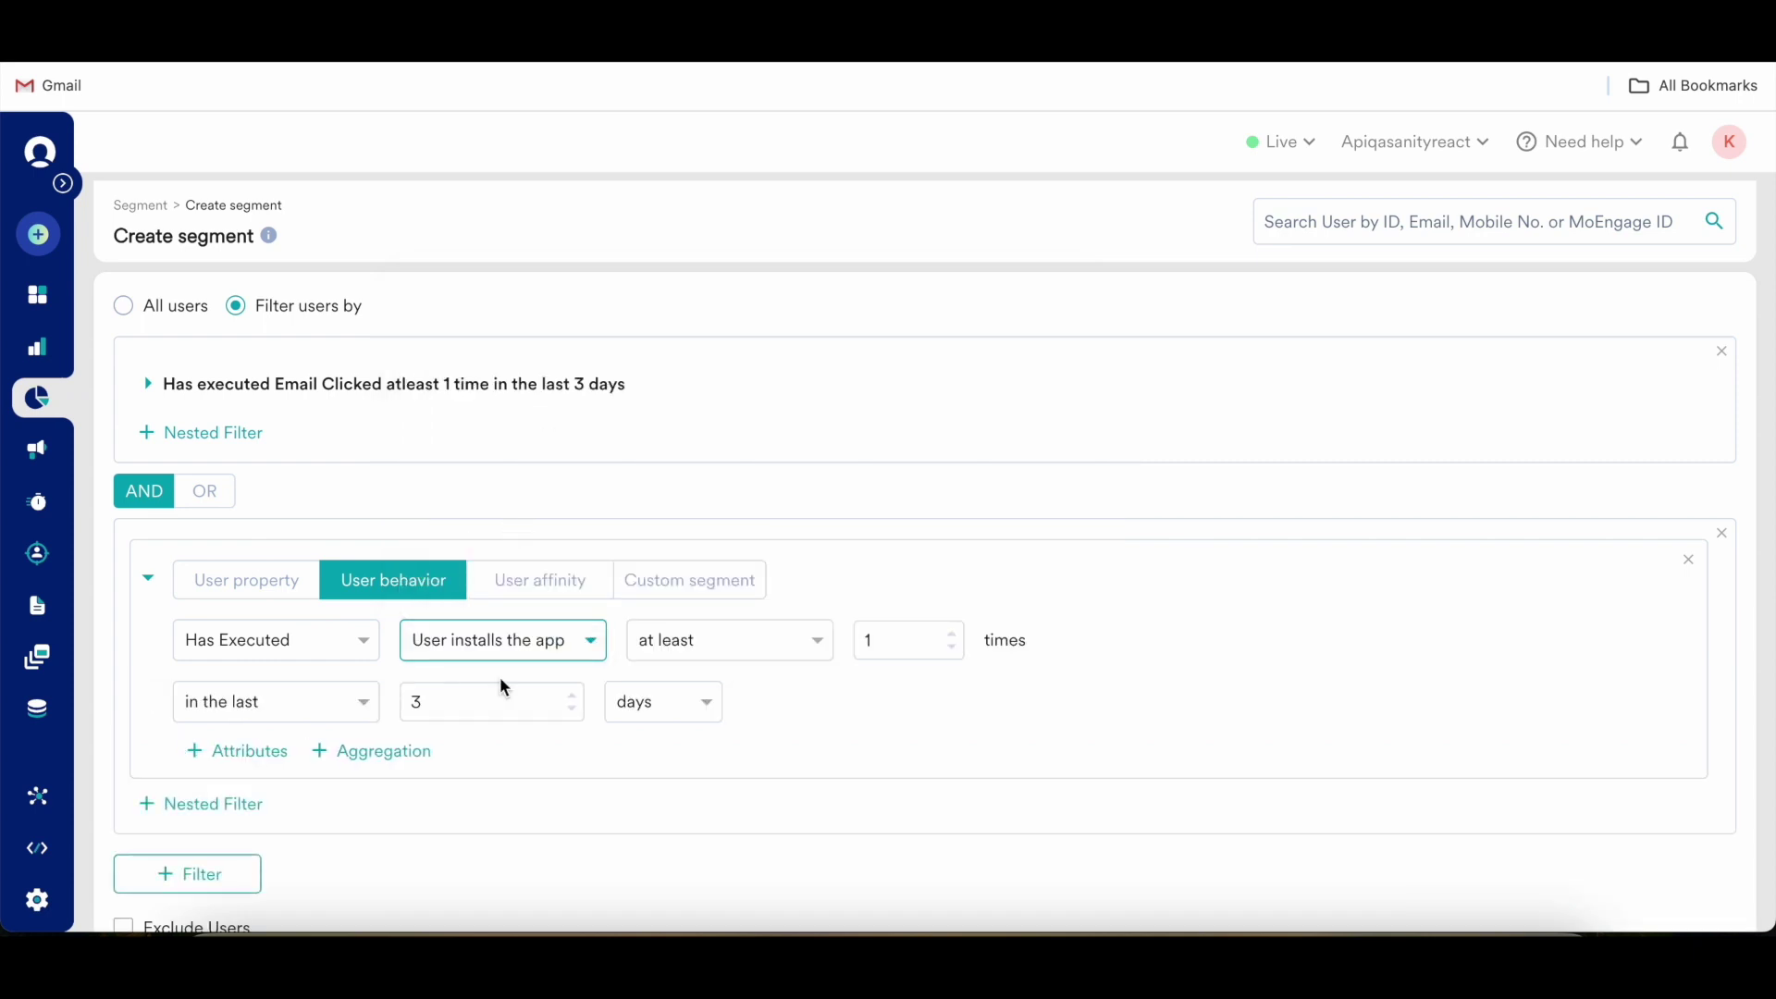
scroll(500, 681, "down", 1)
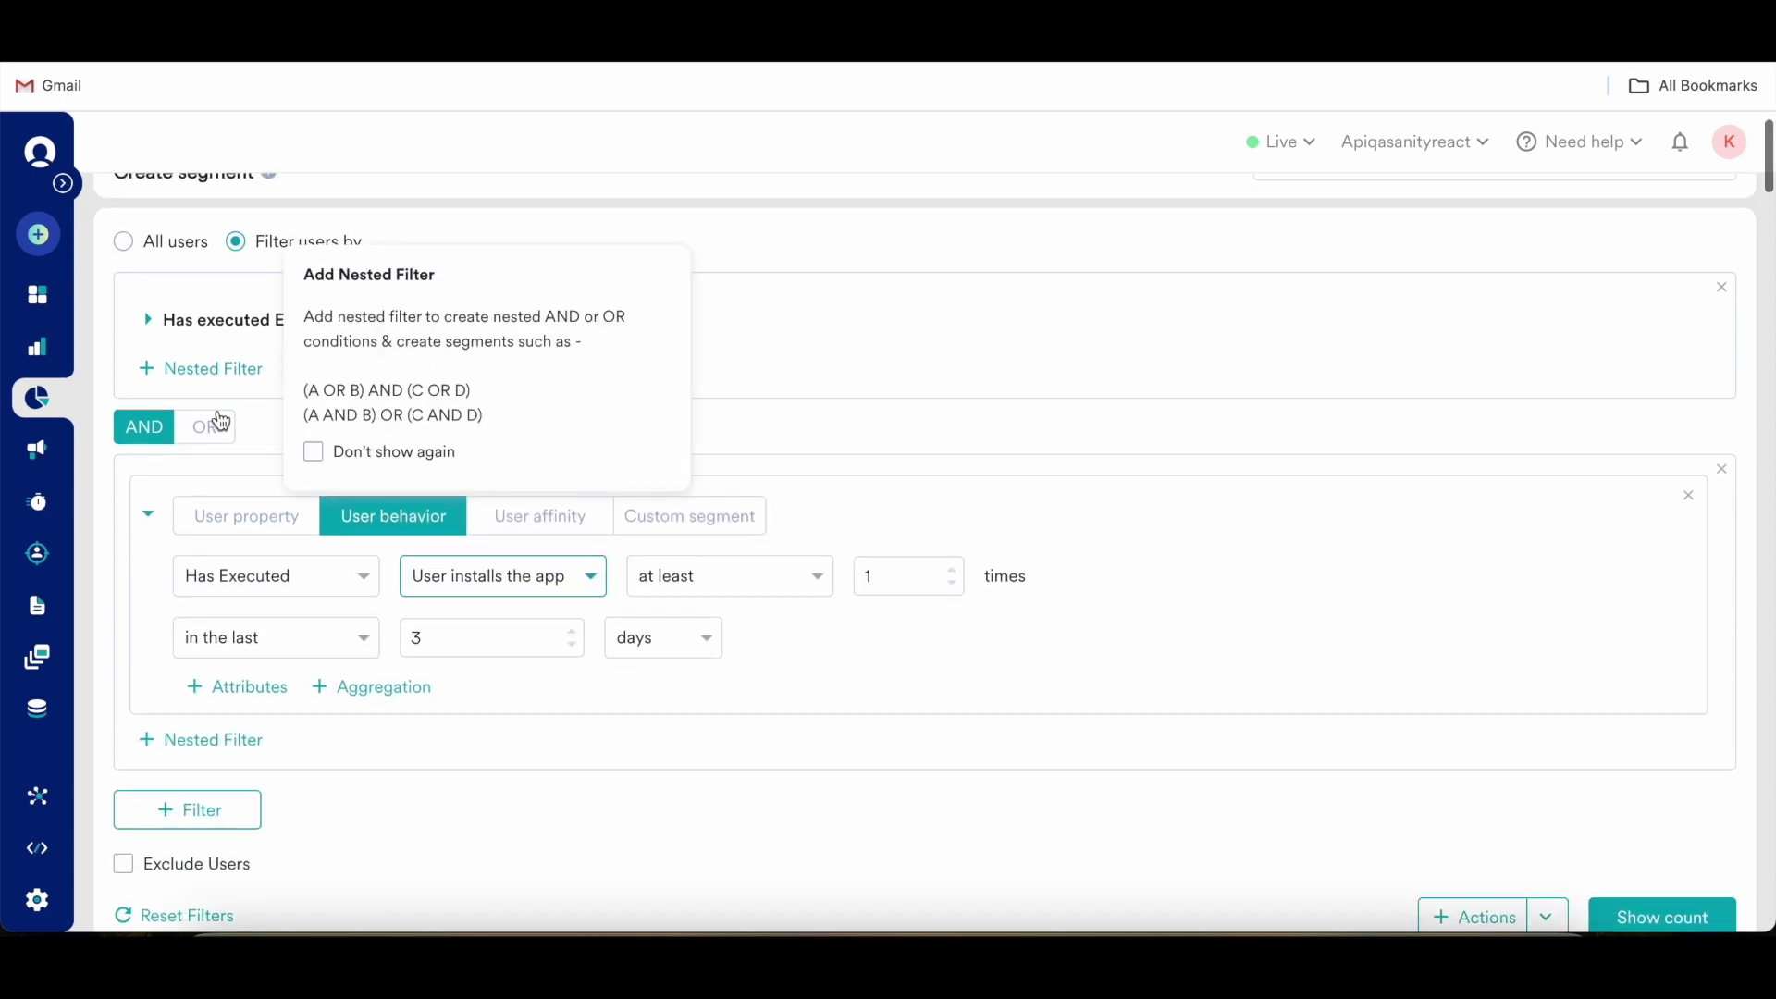
Add a third user behavior filter joined with AND, with User Logout as the executed event.
left_click(182, 814)
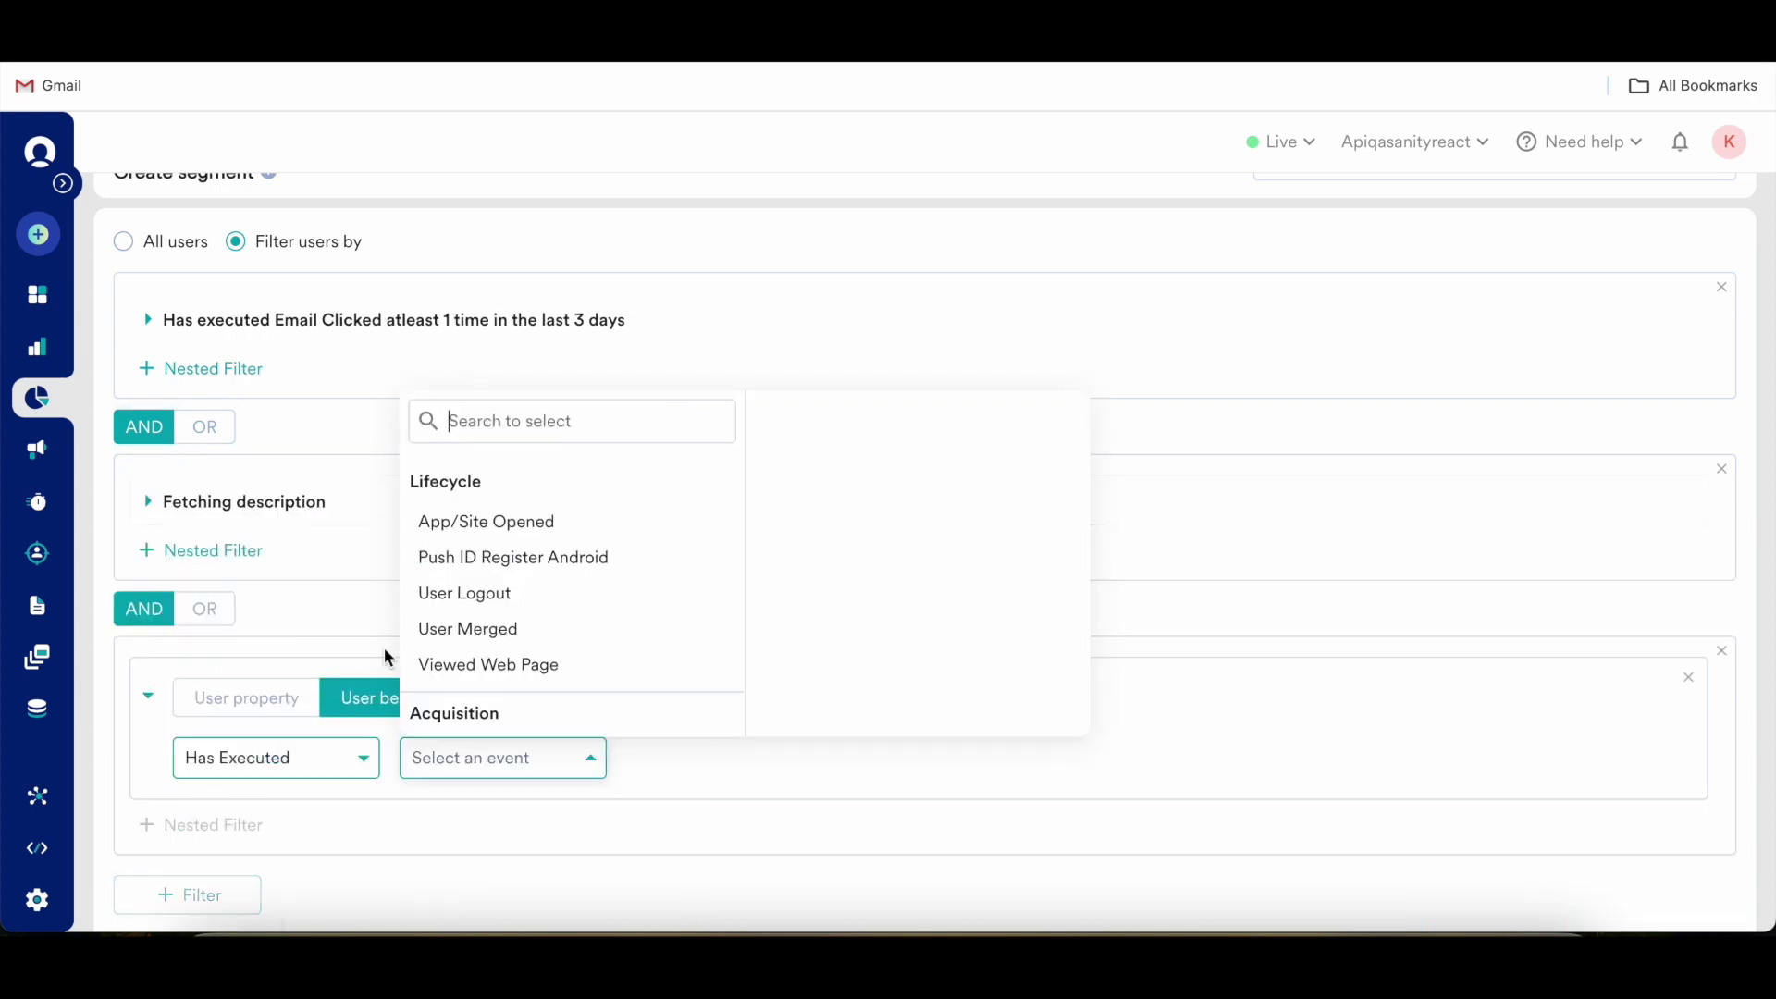
left_click(479, 597)
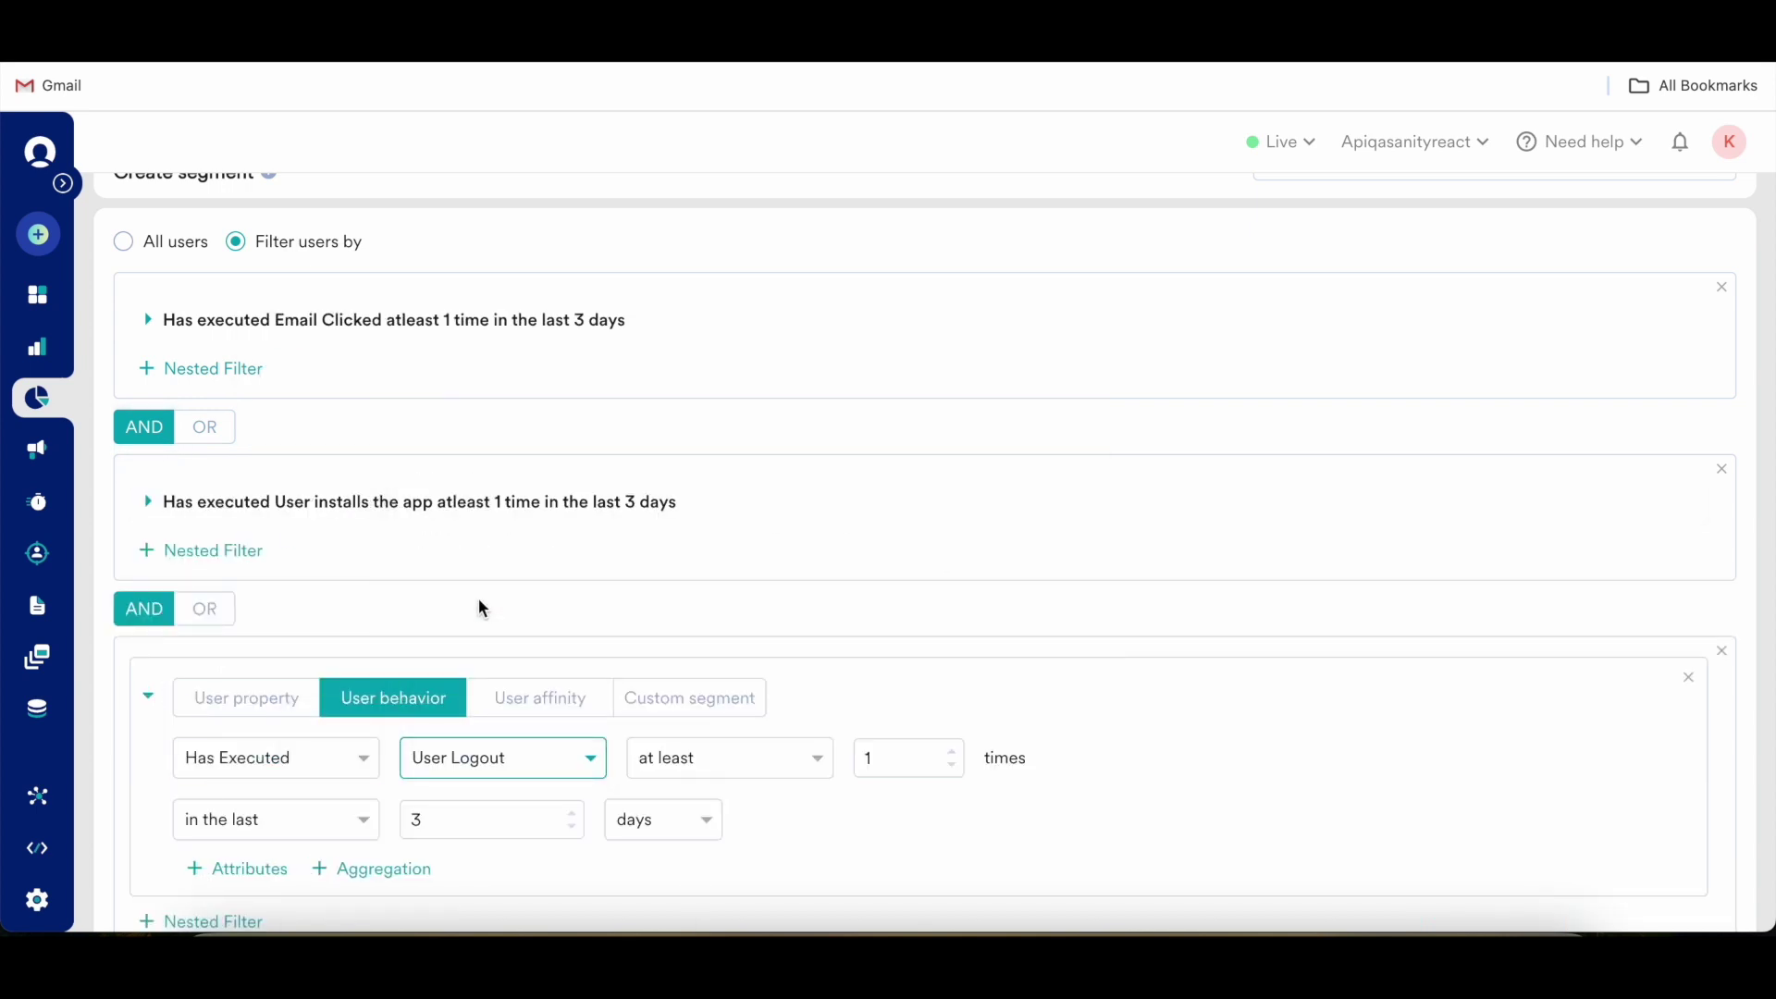
scroll(479, 598, "down", 1)
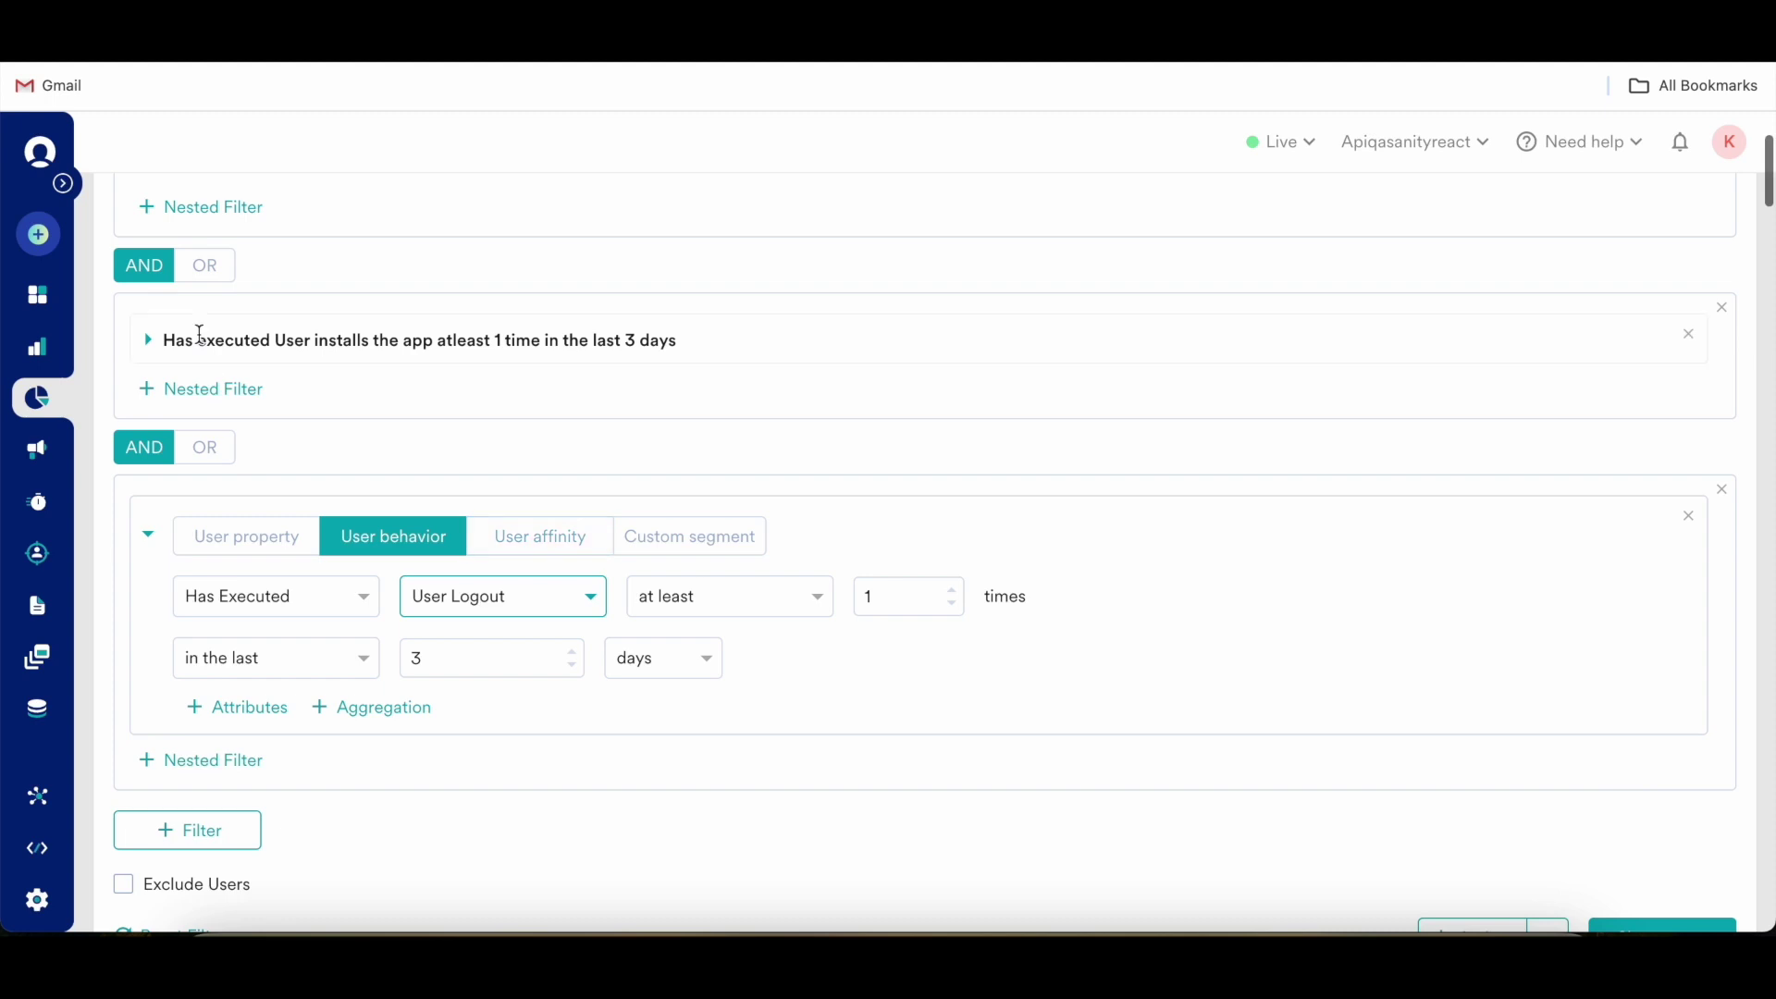
Switch the outer operator between the three user behavior filters to OR.
scroll(200, 334, "up", 2)
scroll(200, 334, "up", 1)
mouse_move(225, 379)
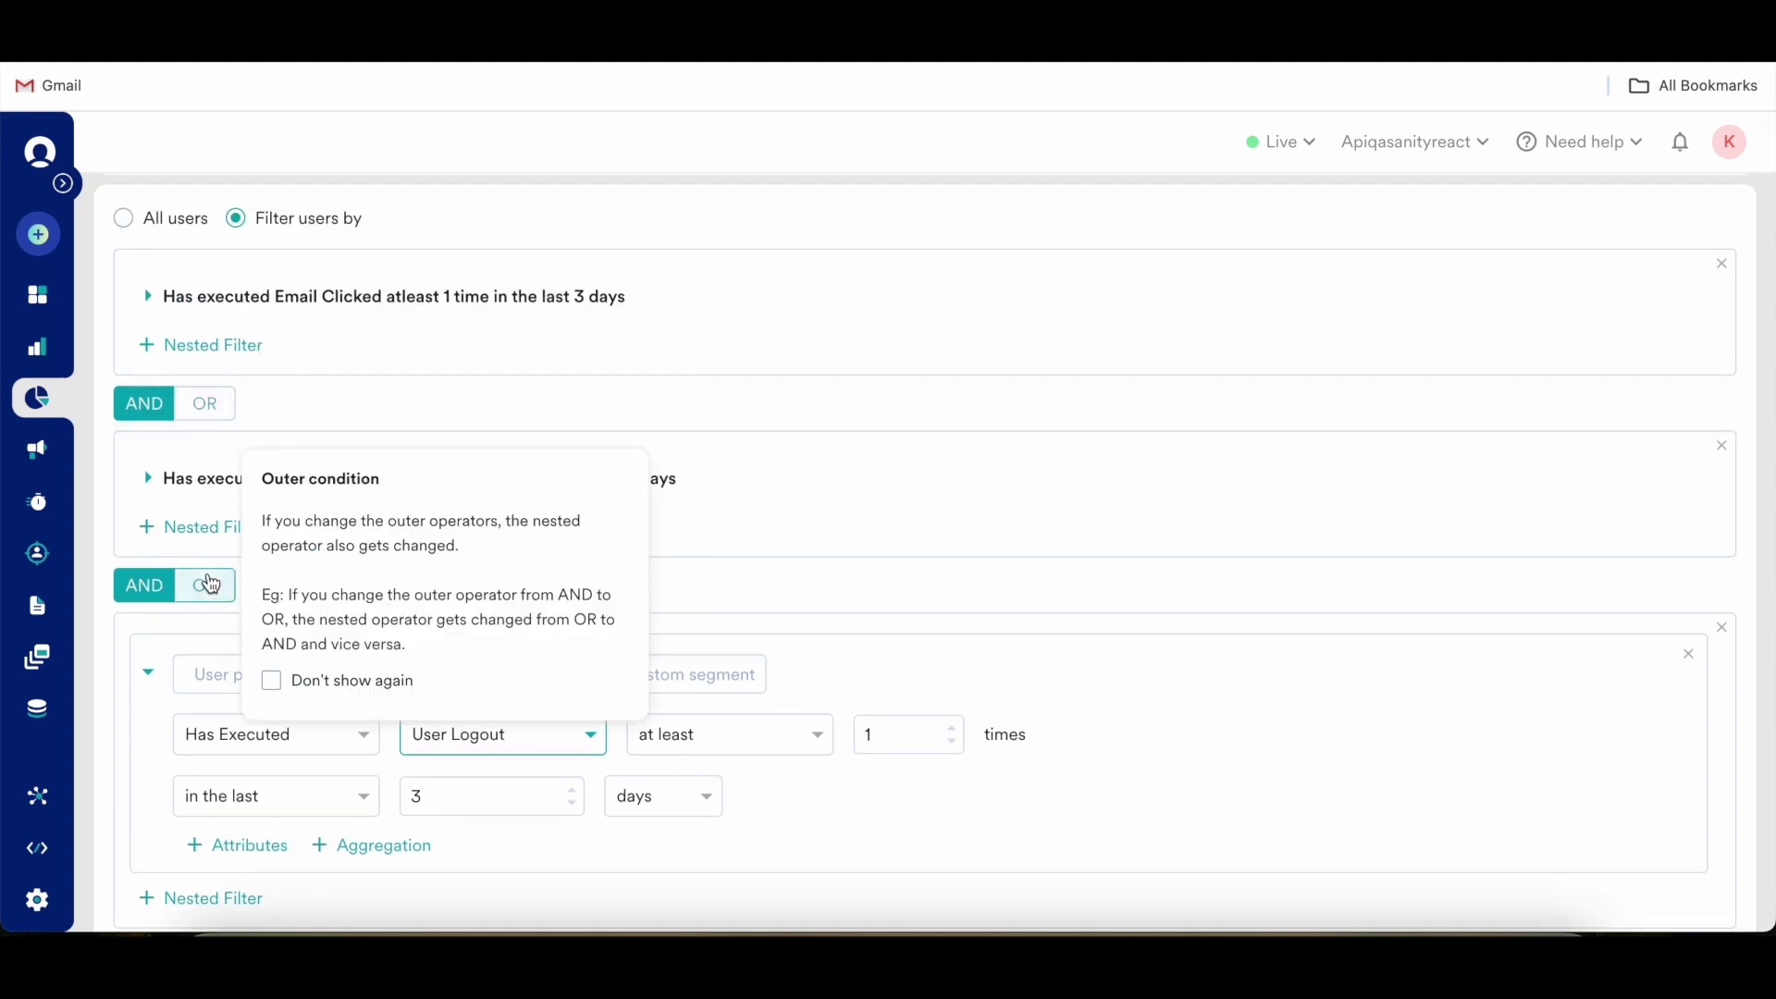
scroll(201, 559, "down", 1)
left_click(211, 386)
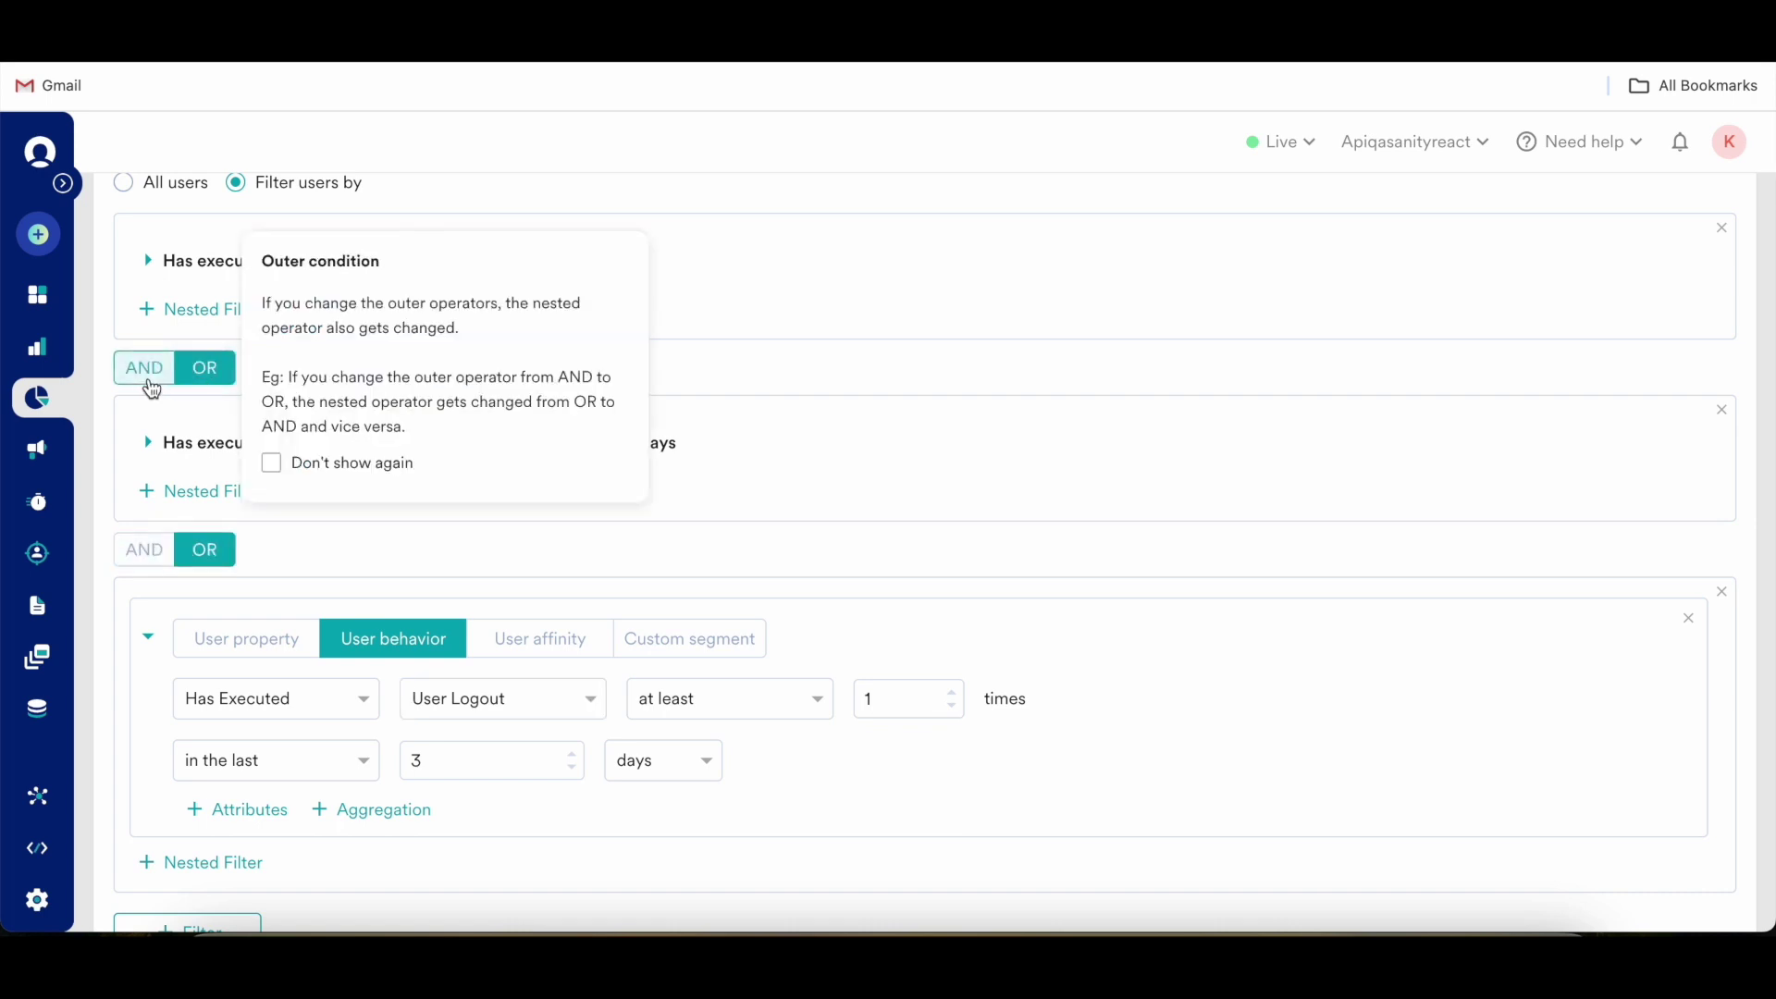
mouse_move(194, 542)
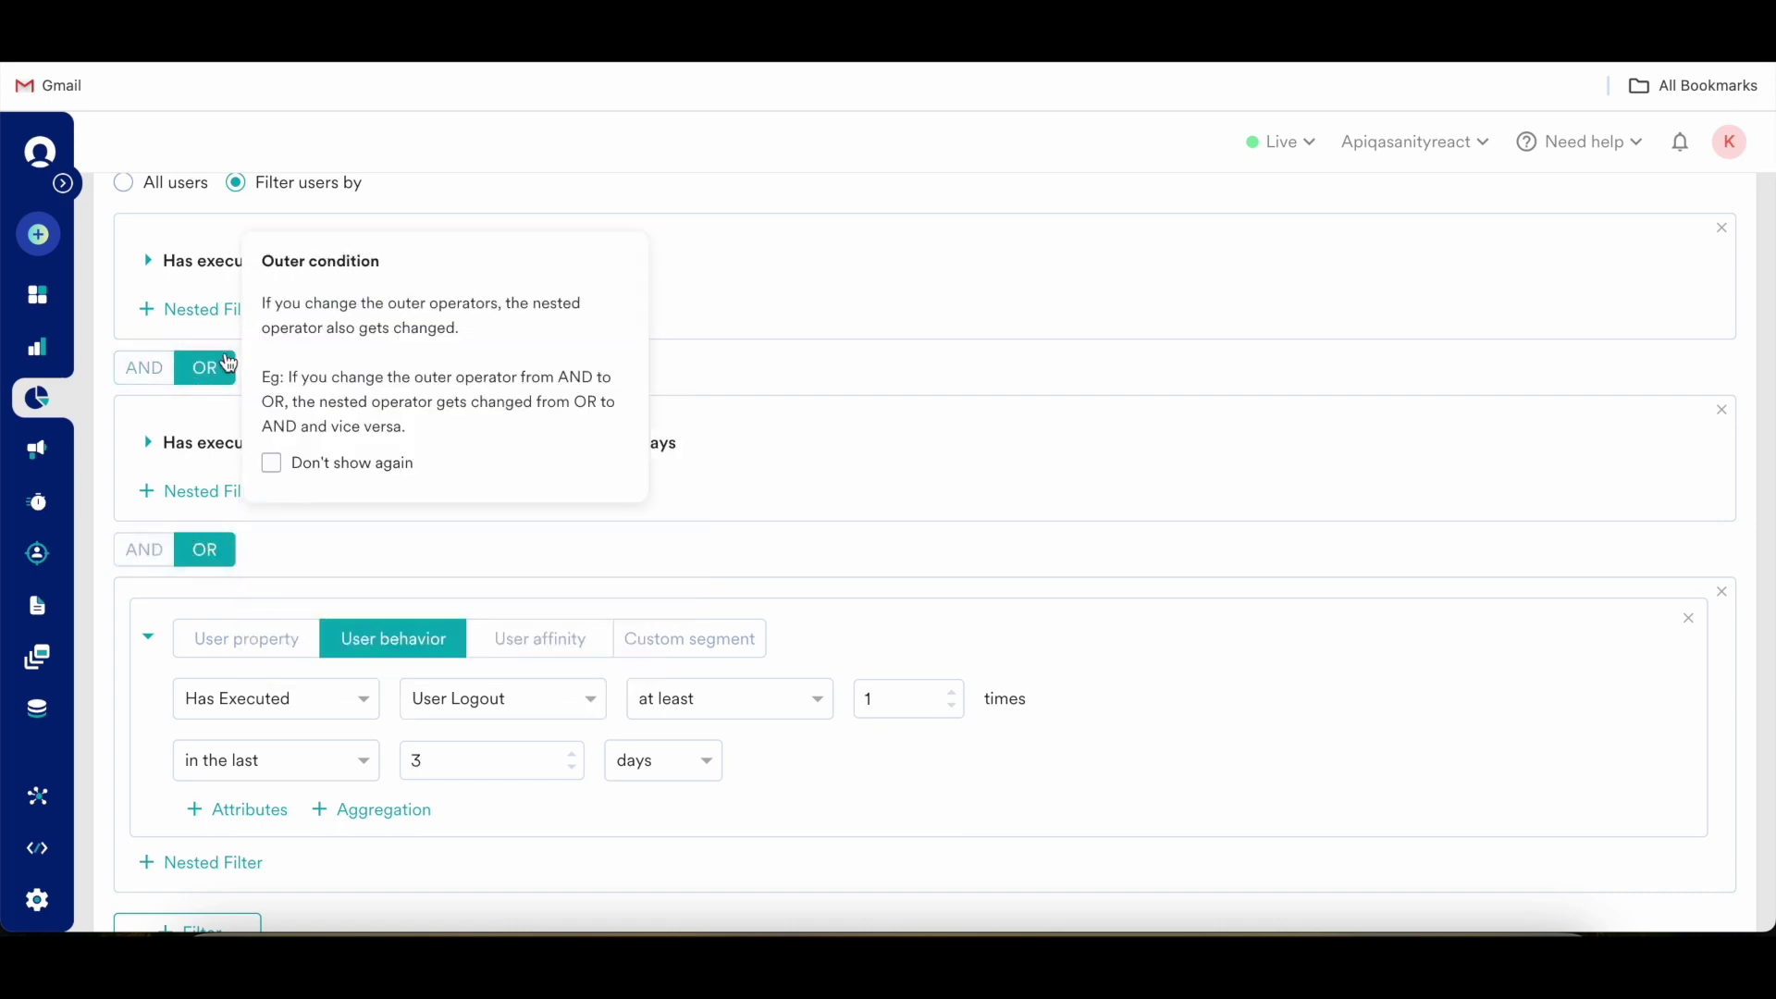
scroll(199, 370, "up", 2)
left_click(201, 459)
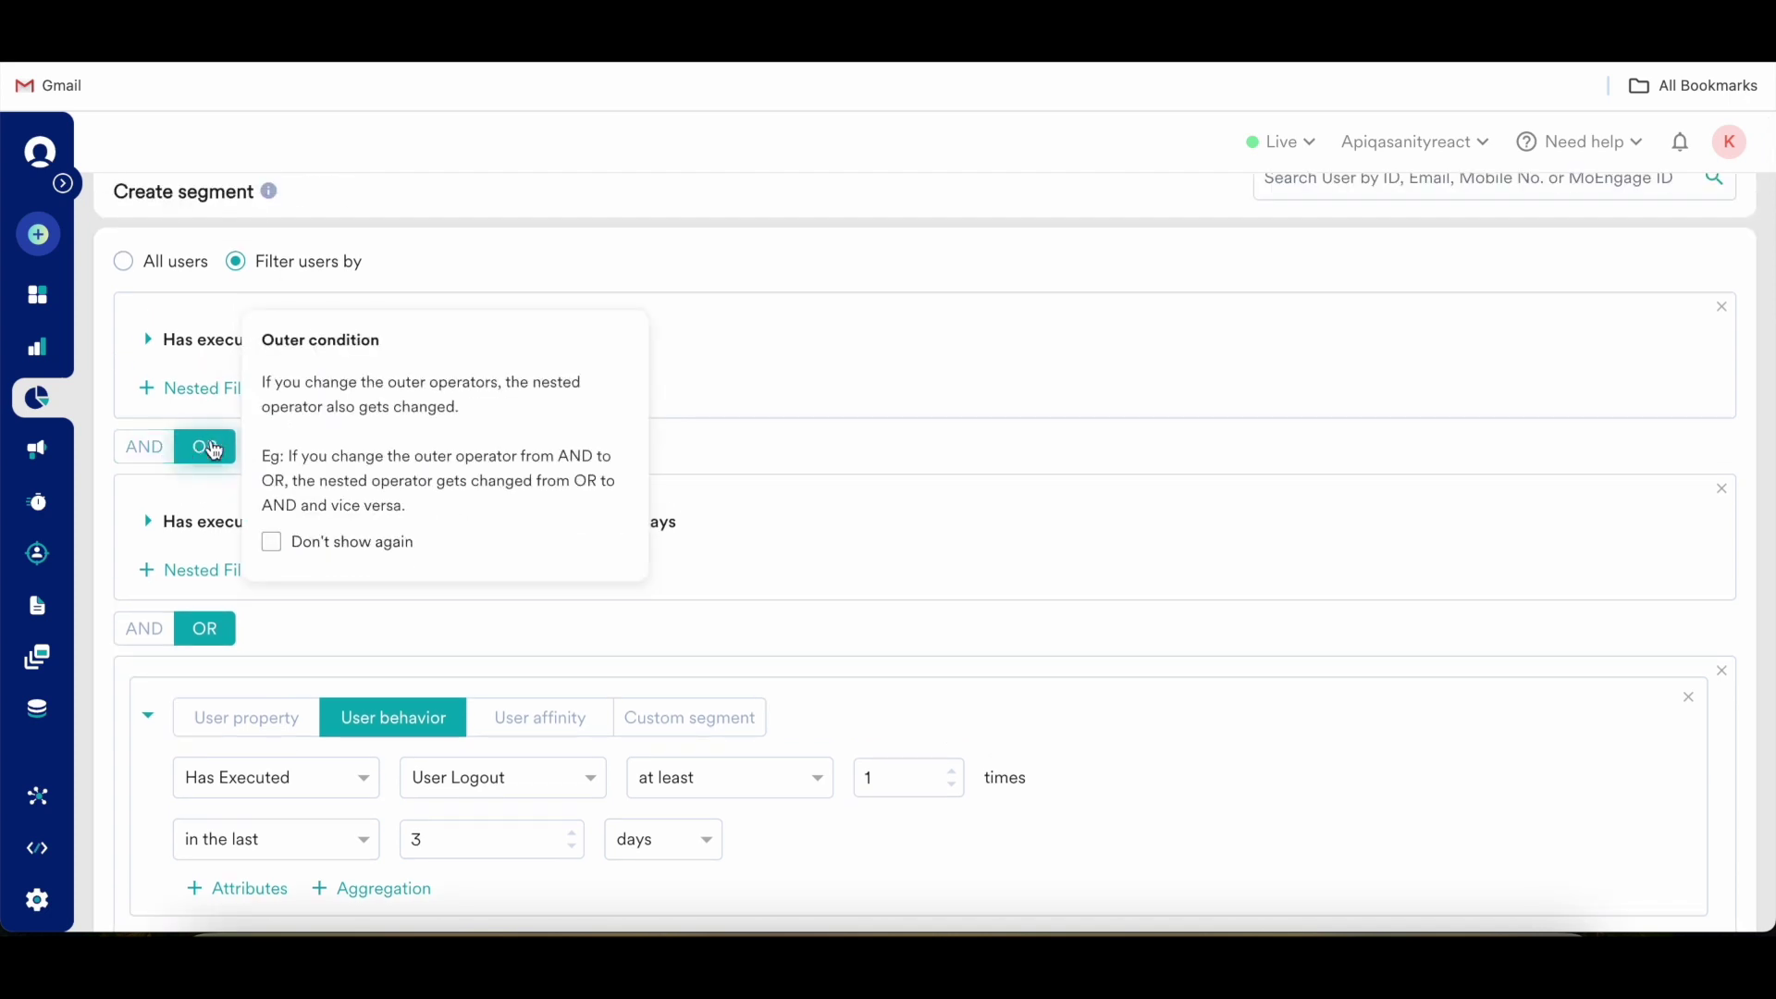
Add a nested filter under the Email Clicked condition and join it with the OR operator.
scroll(464, 479, "down", 3)
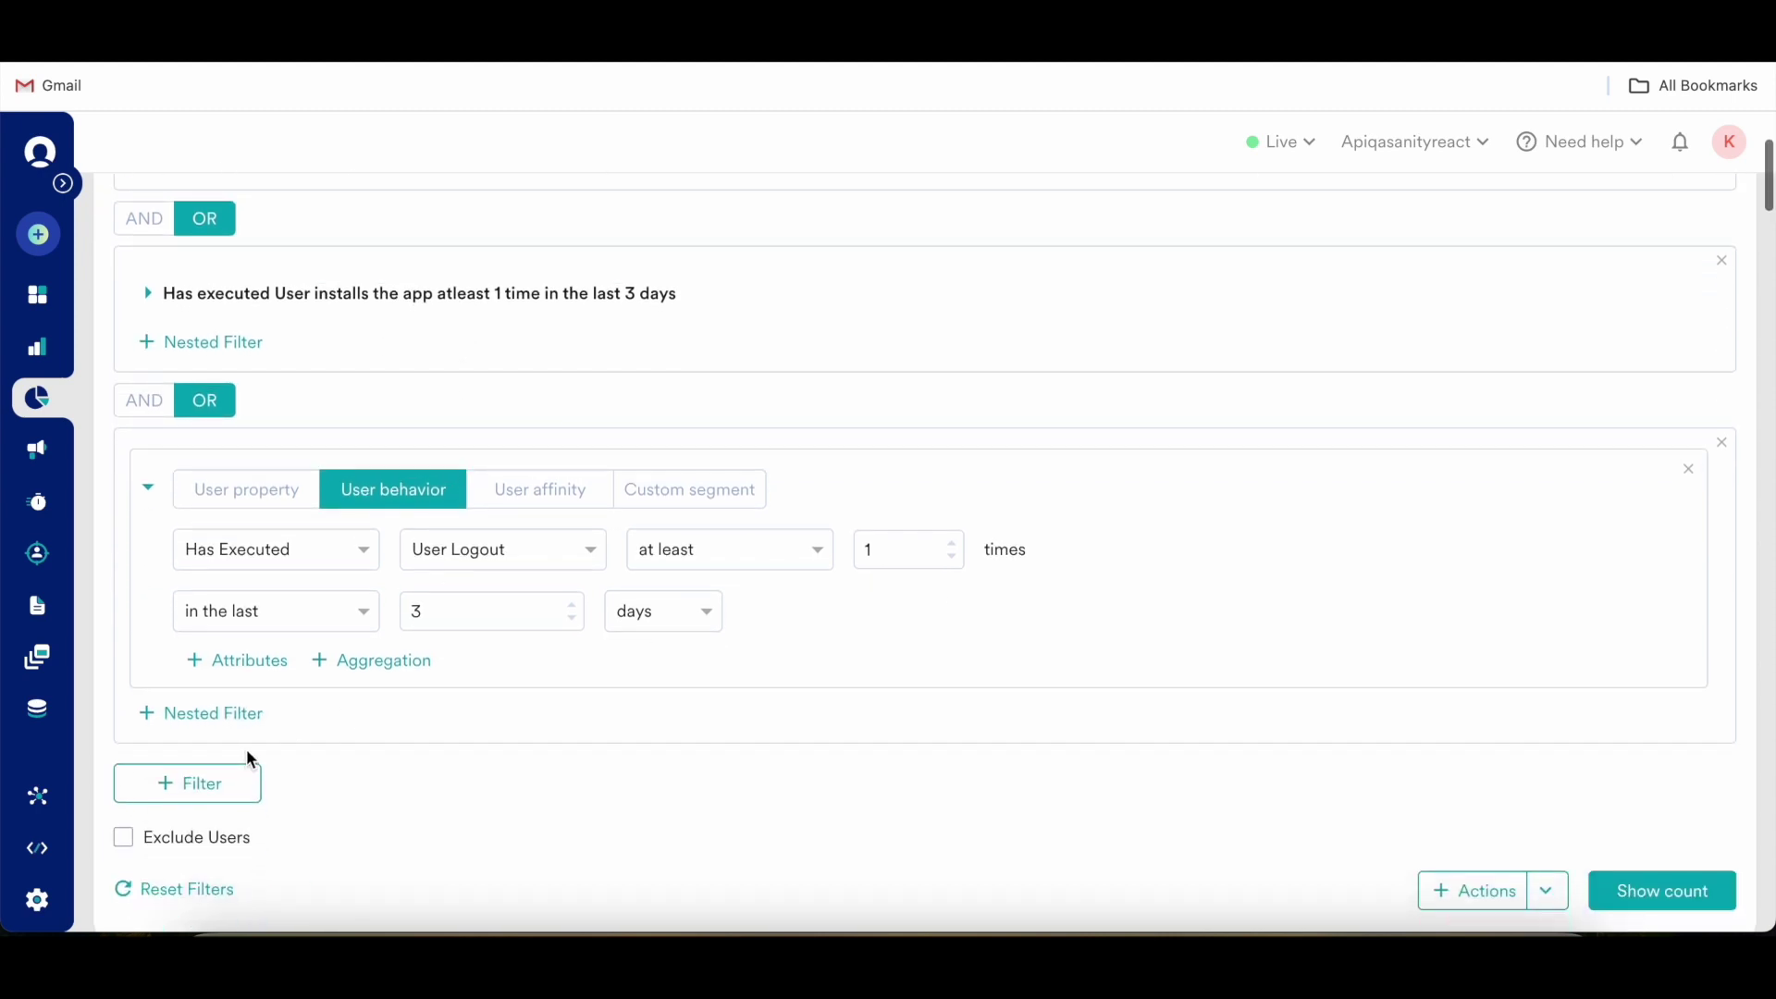
scroll(350, 703, "up", 3)
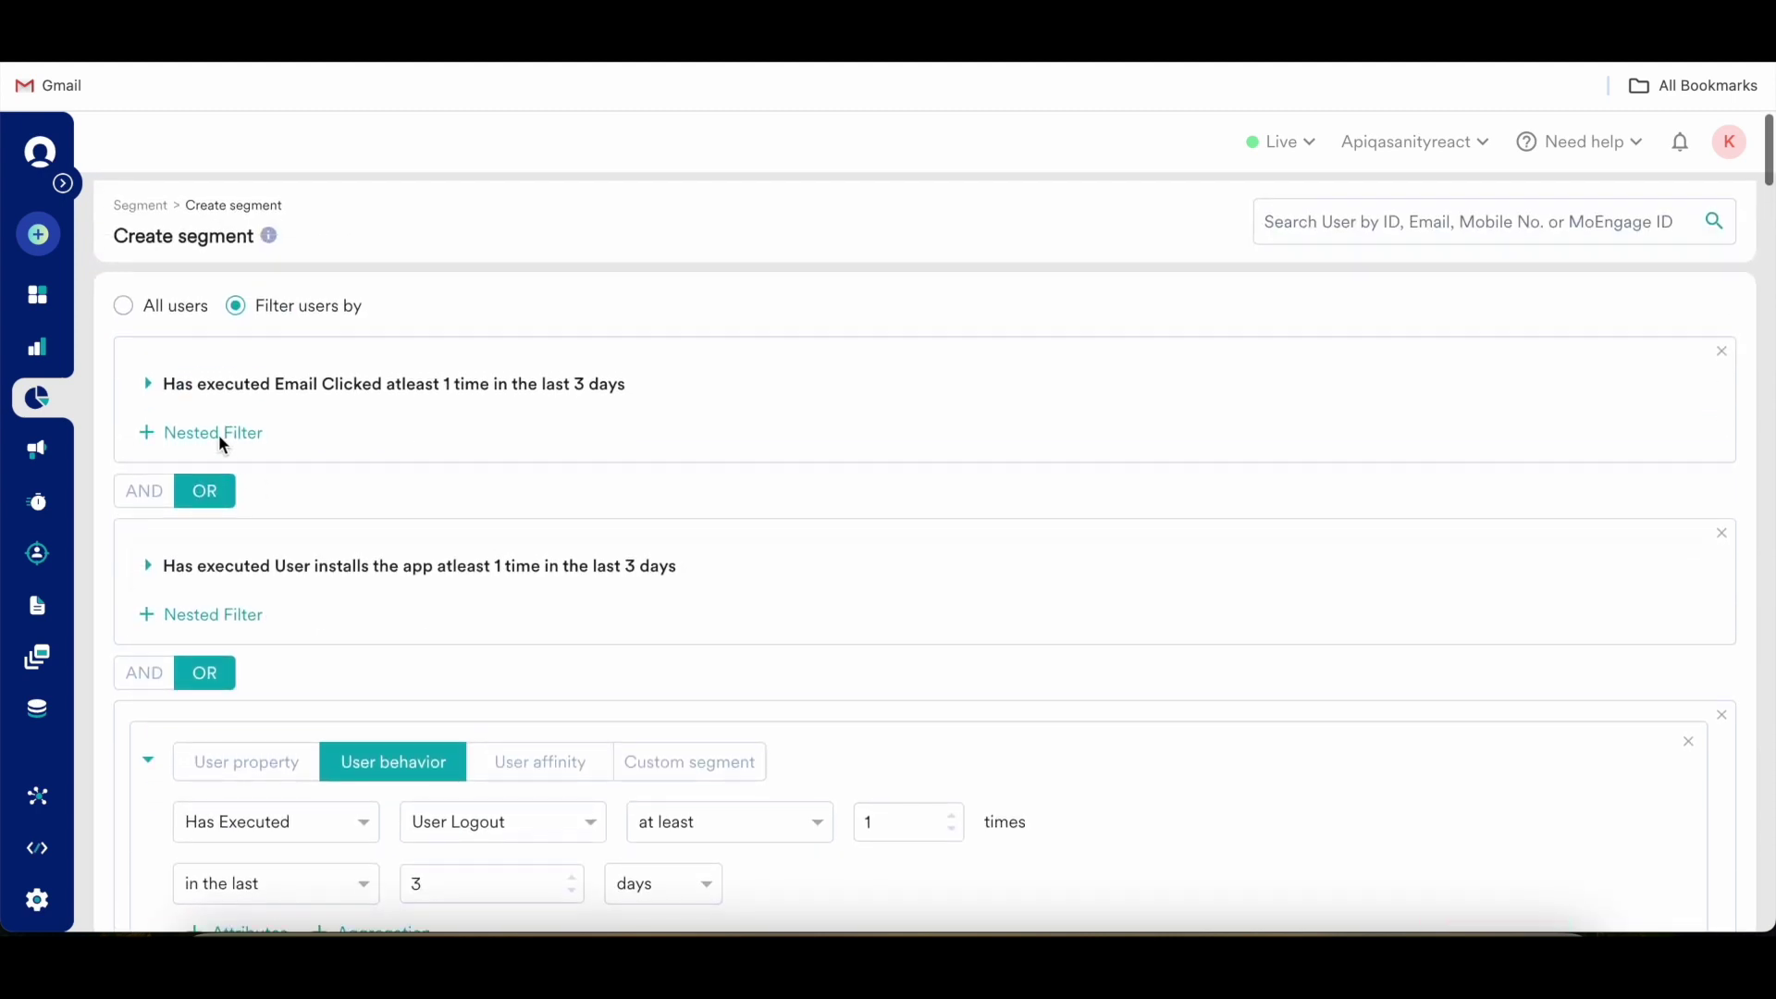
mouse_move(213, 437)
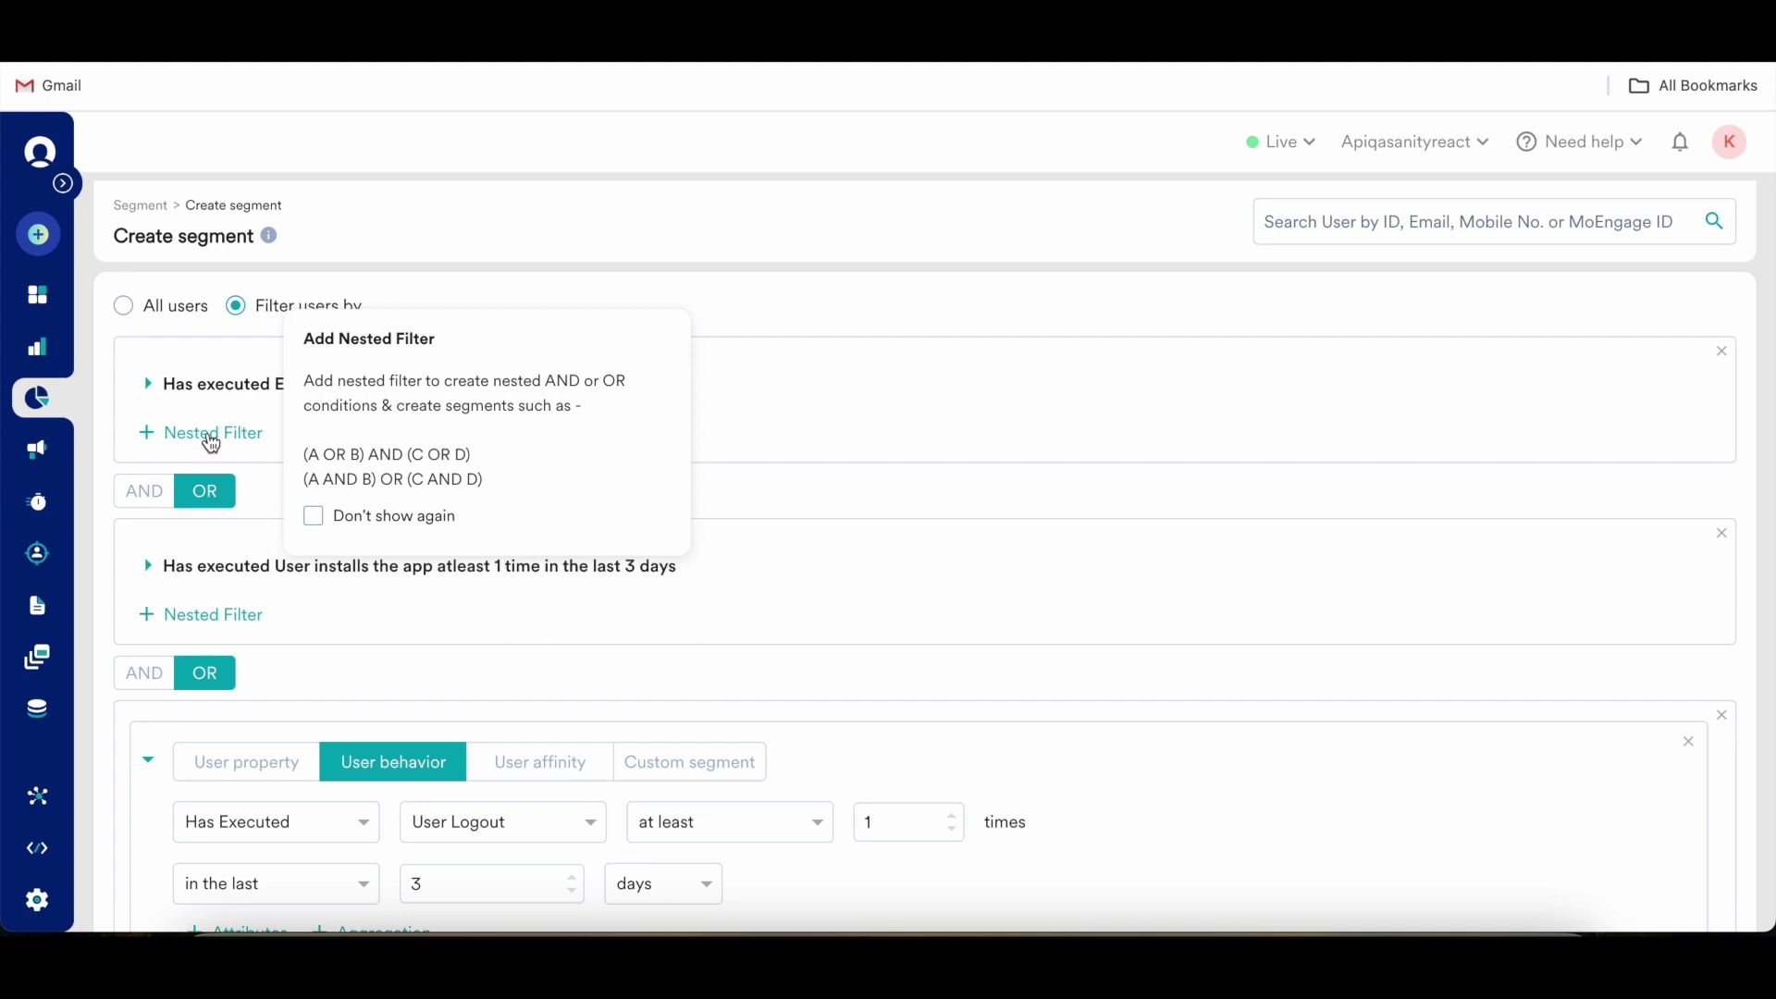
left_click(212, 440)
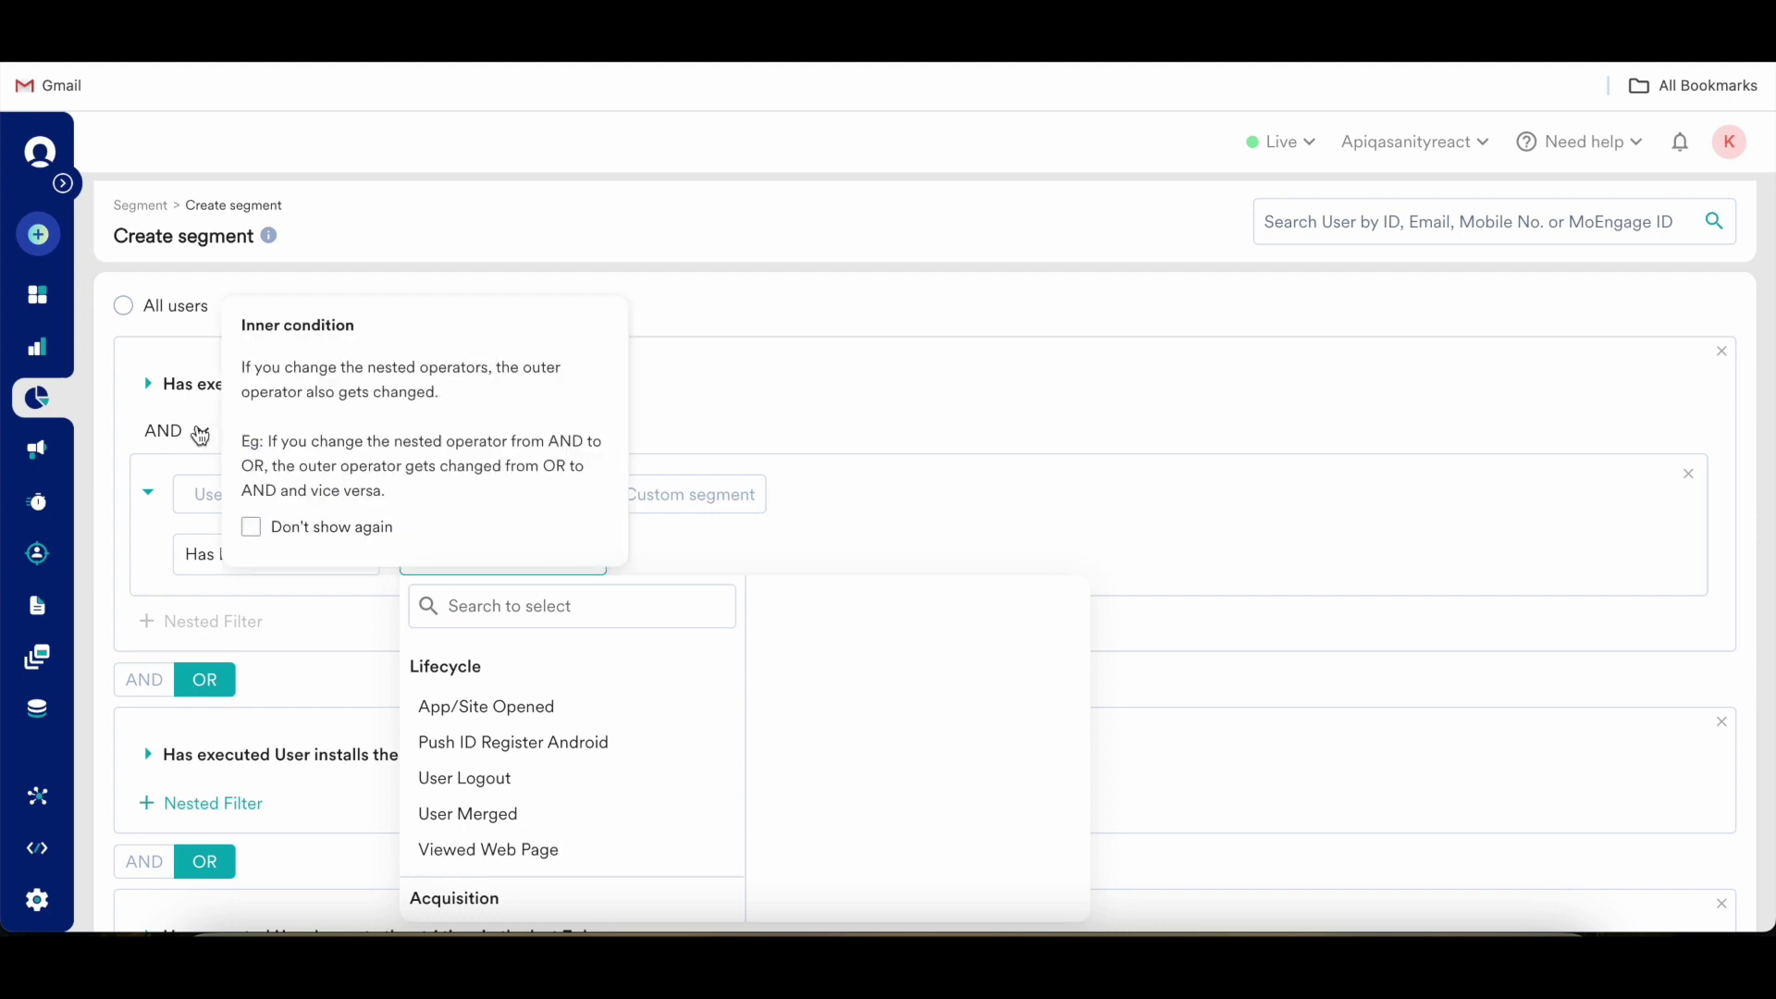
left_click(192, 436)
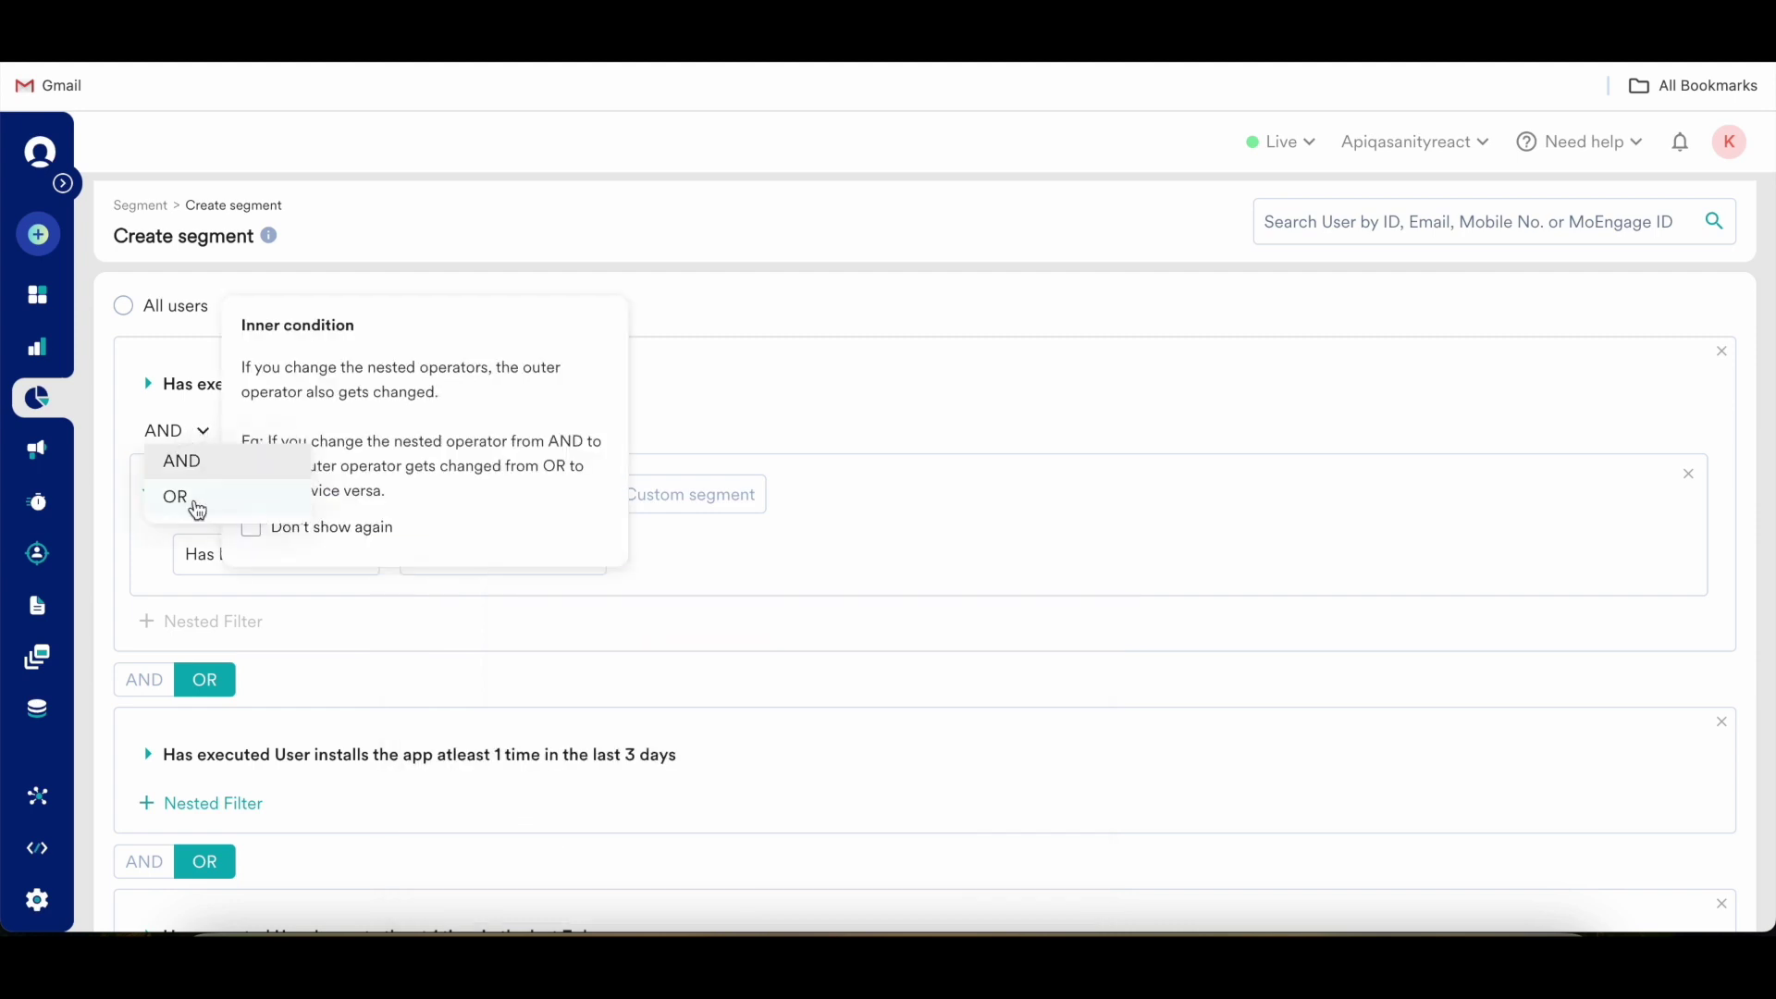
left_click(198, 508)
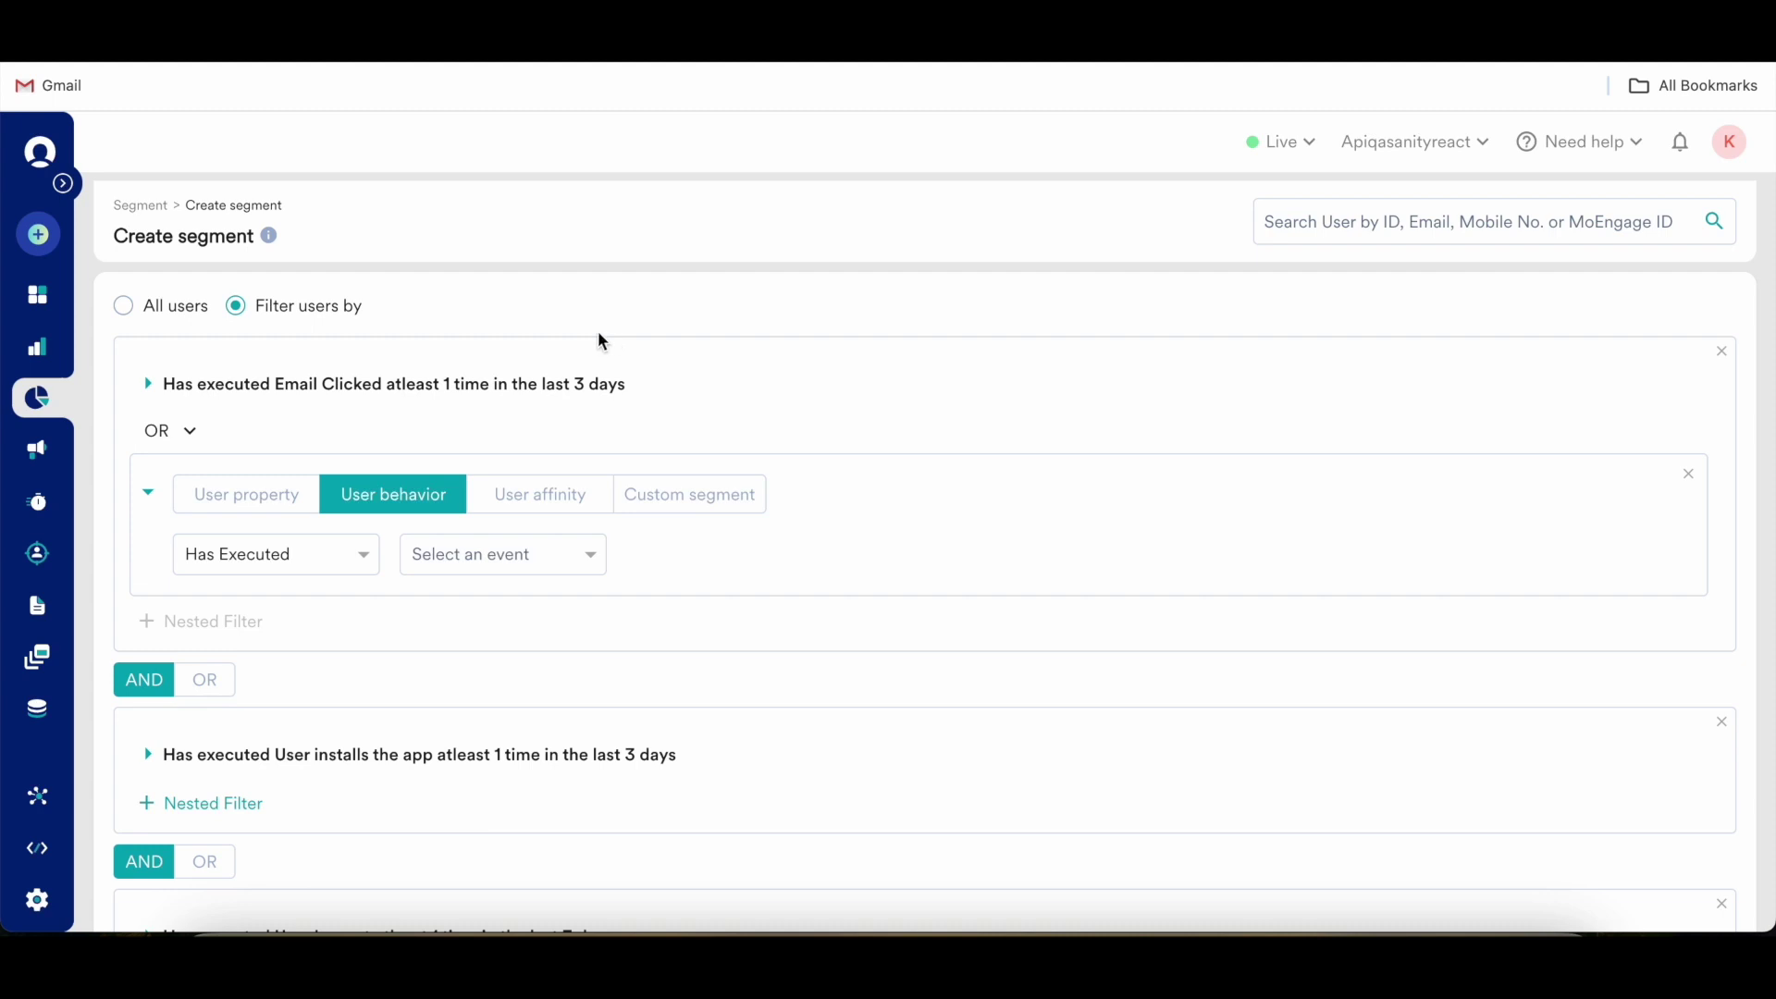
Examine how the nested operator and the outer operators combine the Email Clicked, app install and User Logout filters.
scroll(270, 431, "down", 1)
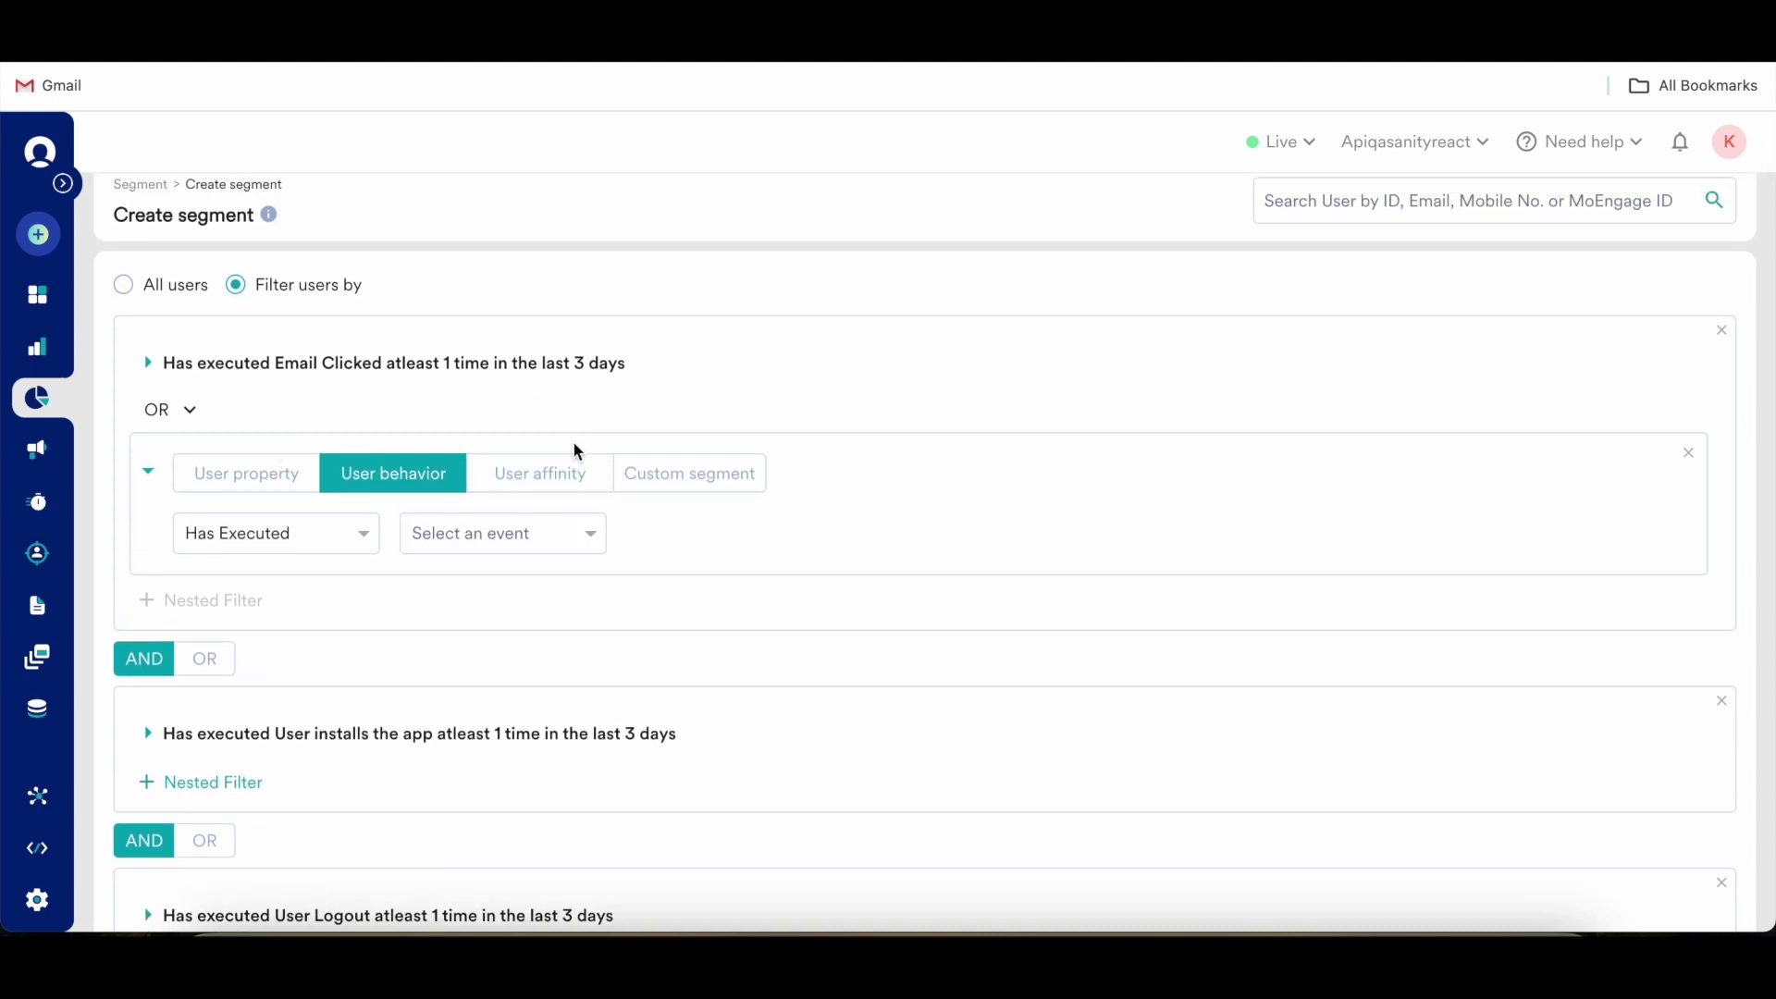
scroll(574, 440, "down", 1)
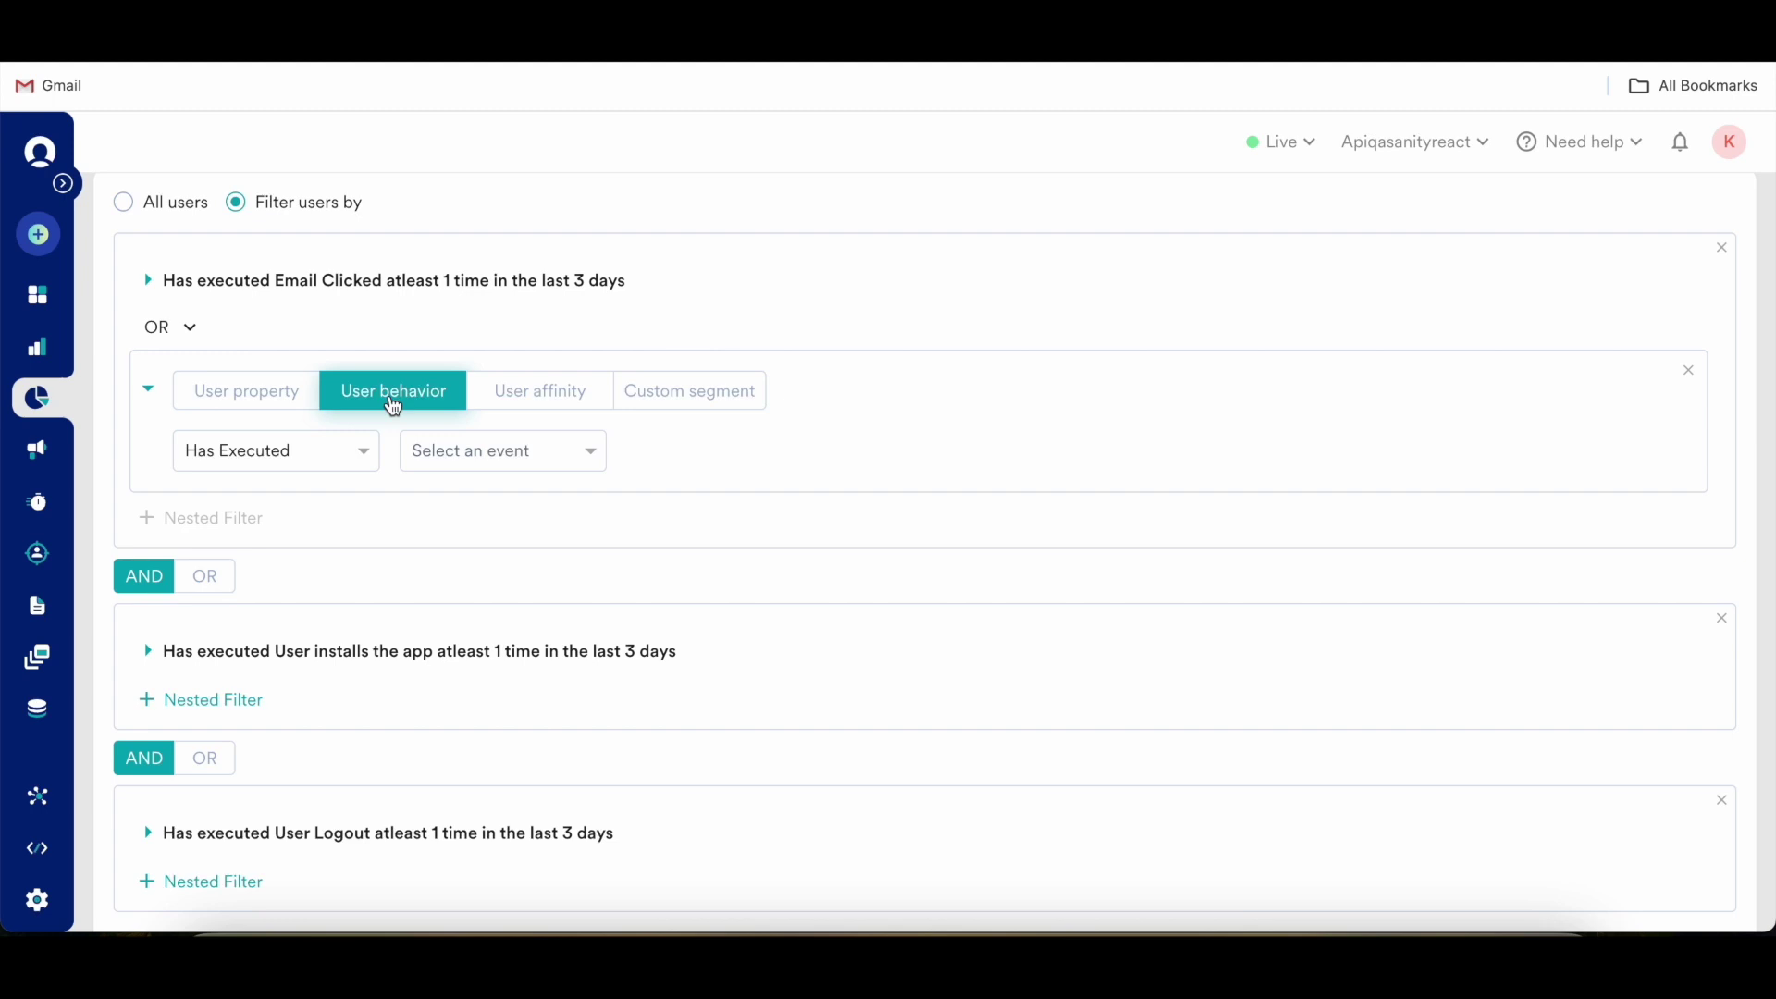
left_click(189, 330)
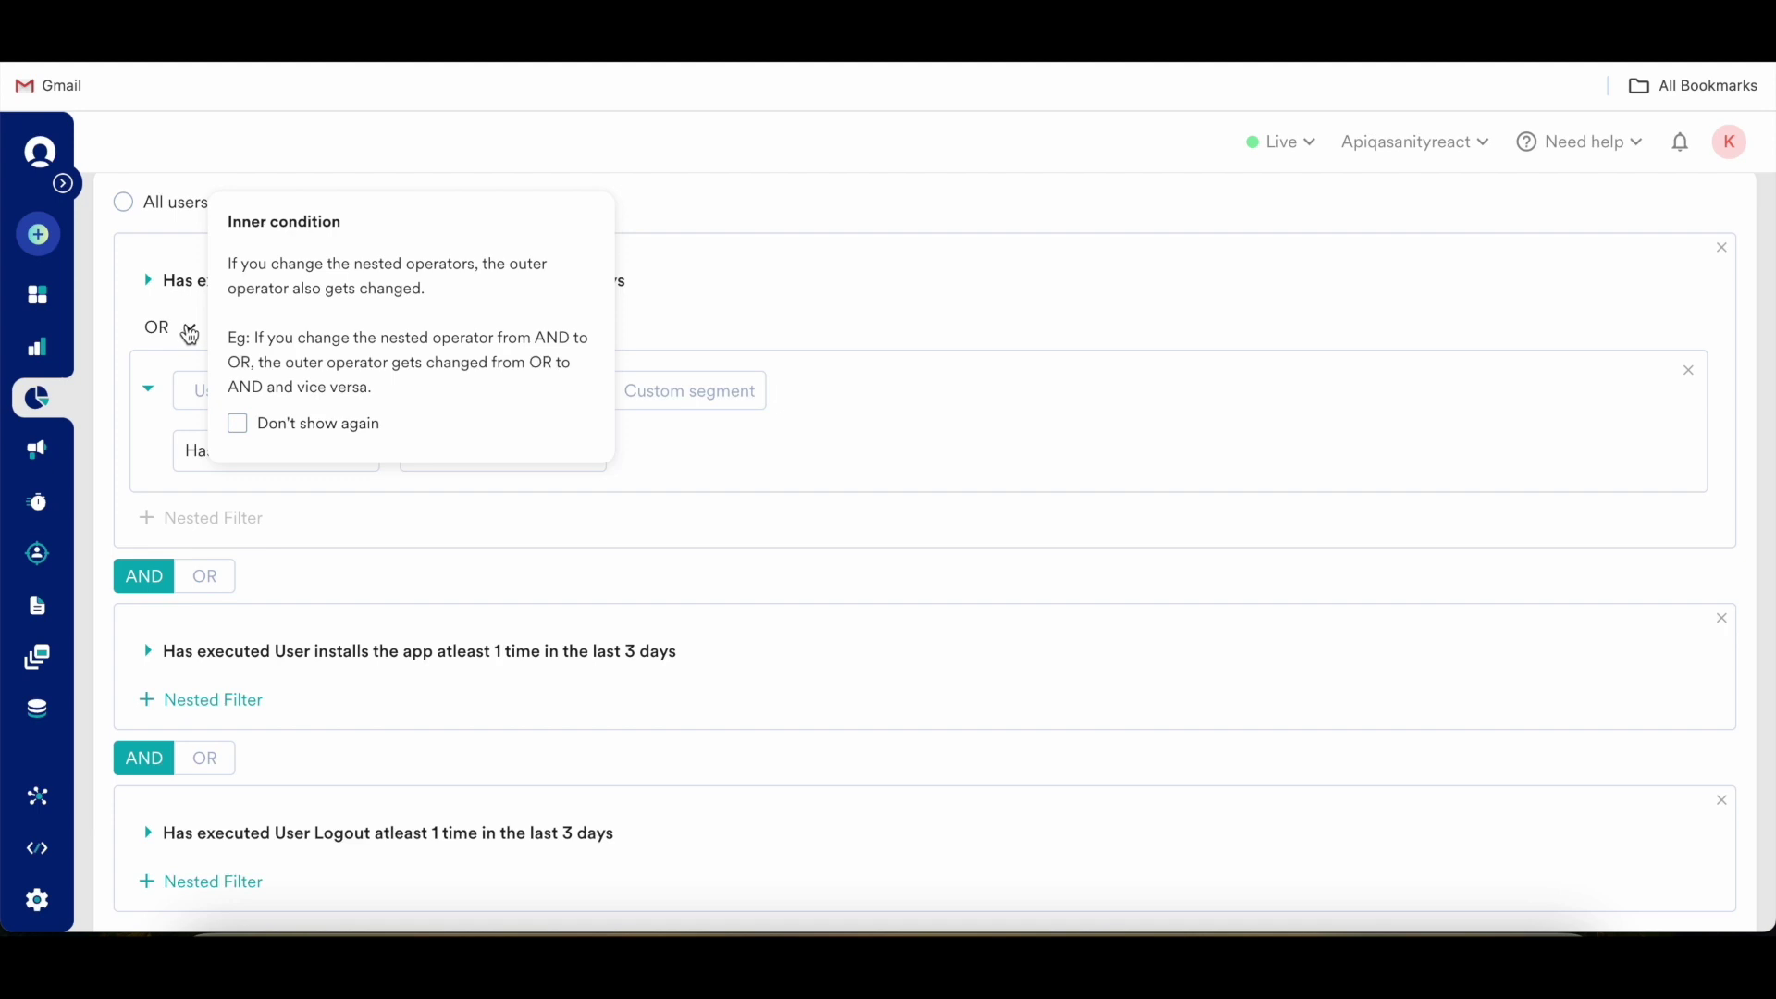
left_click(150, 293)
left_click(150, 292)
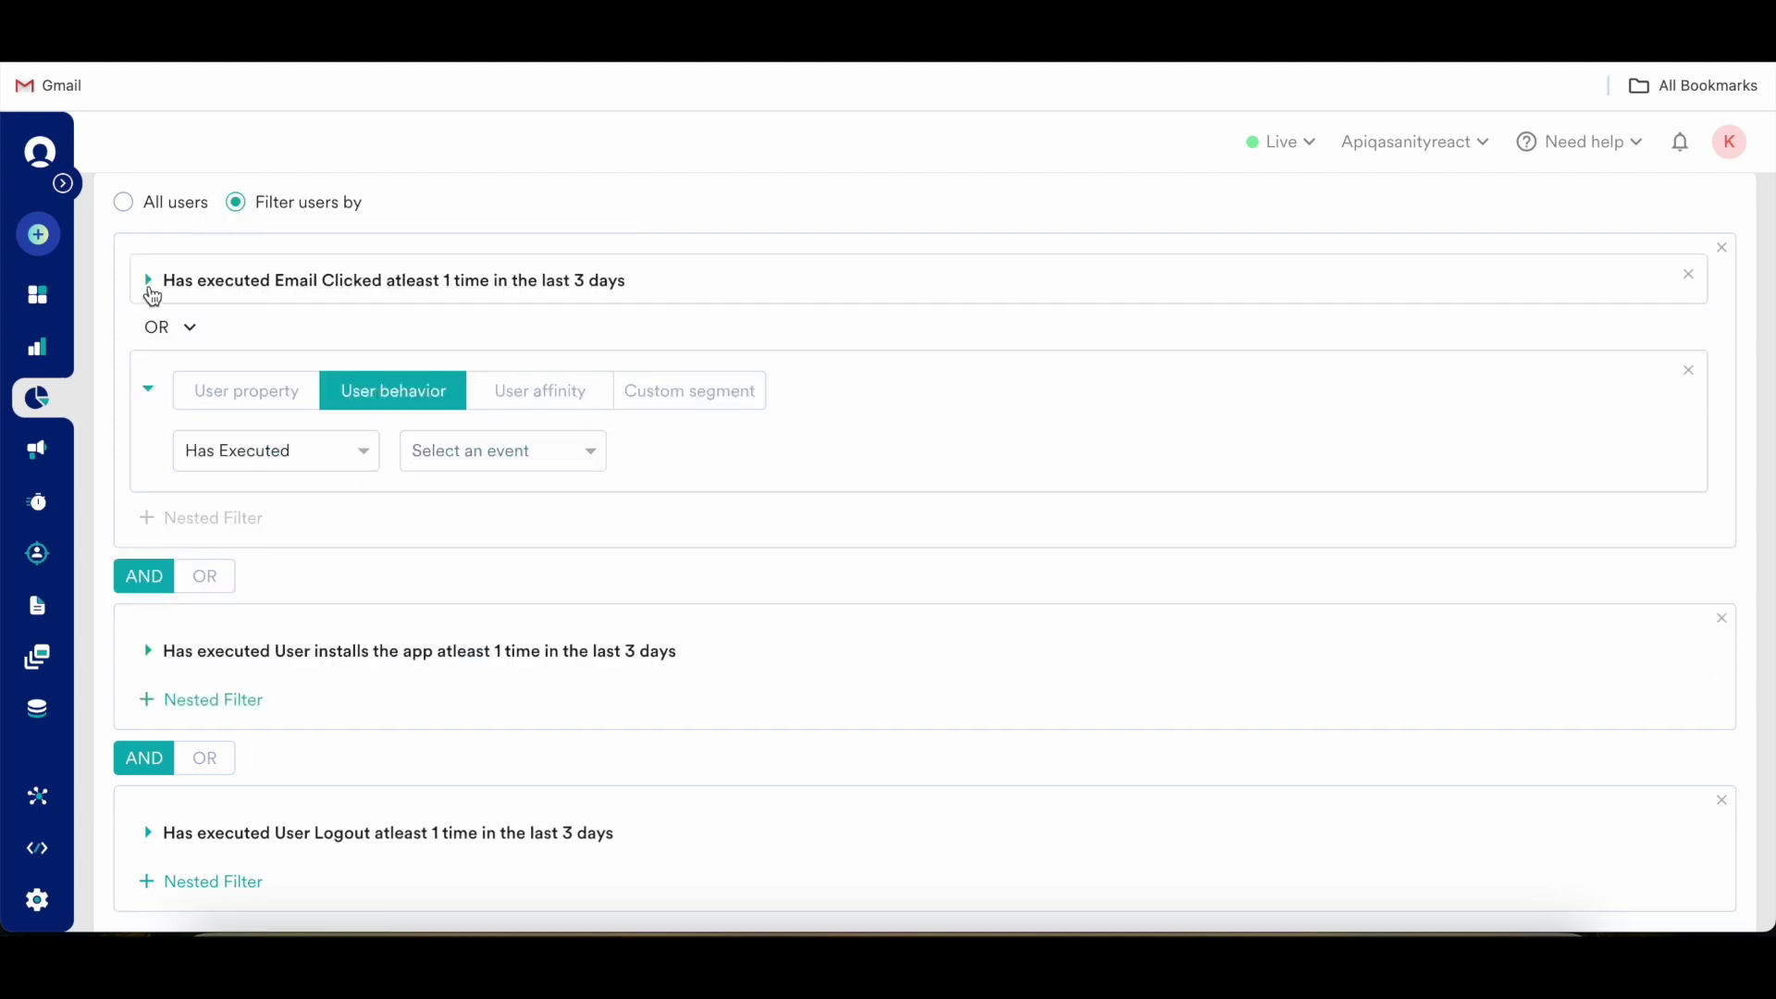
scroll(193, 608, "down", 3)
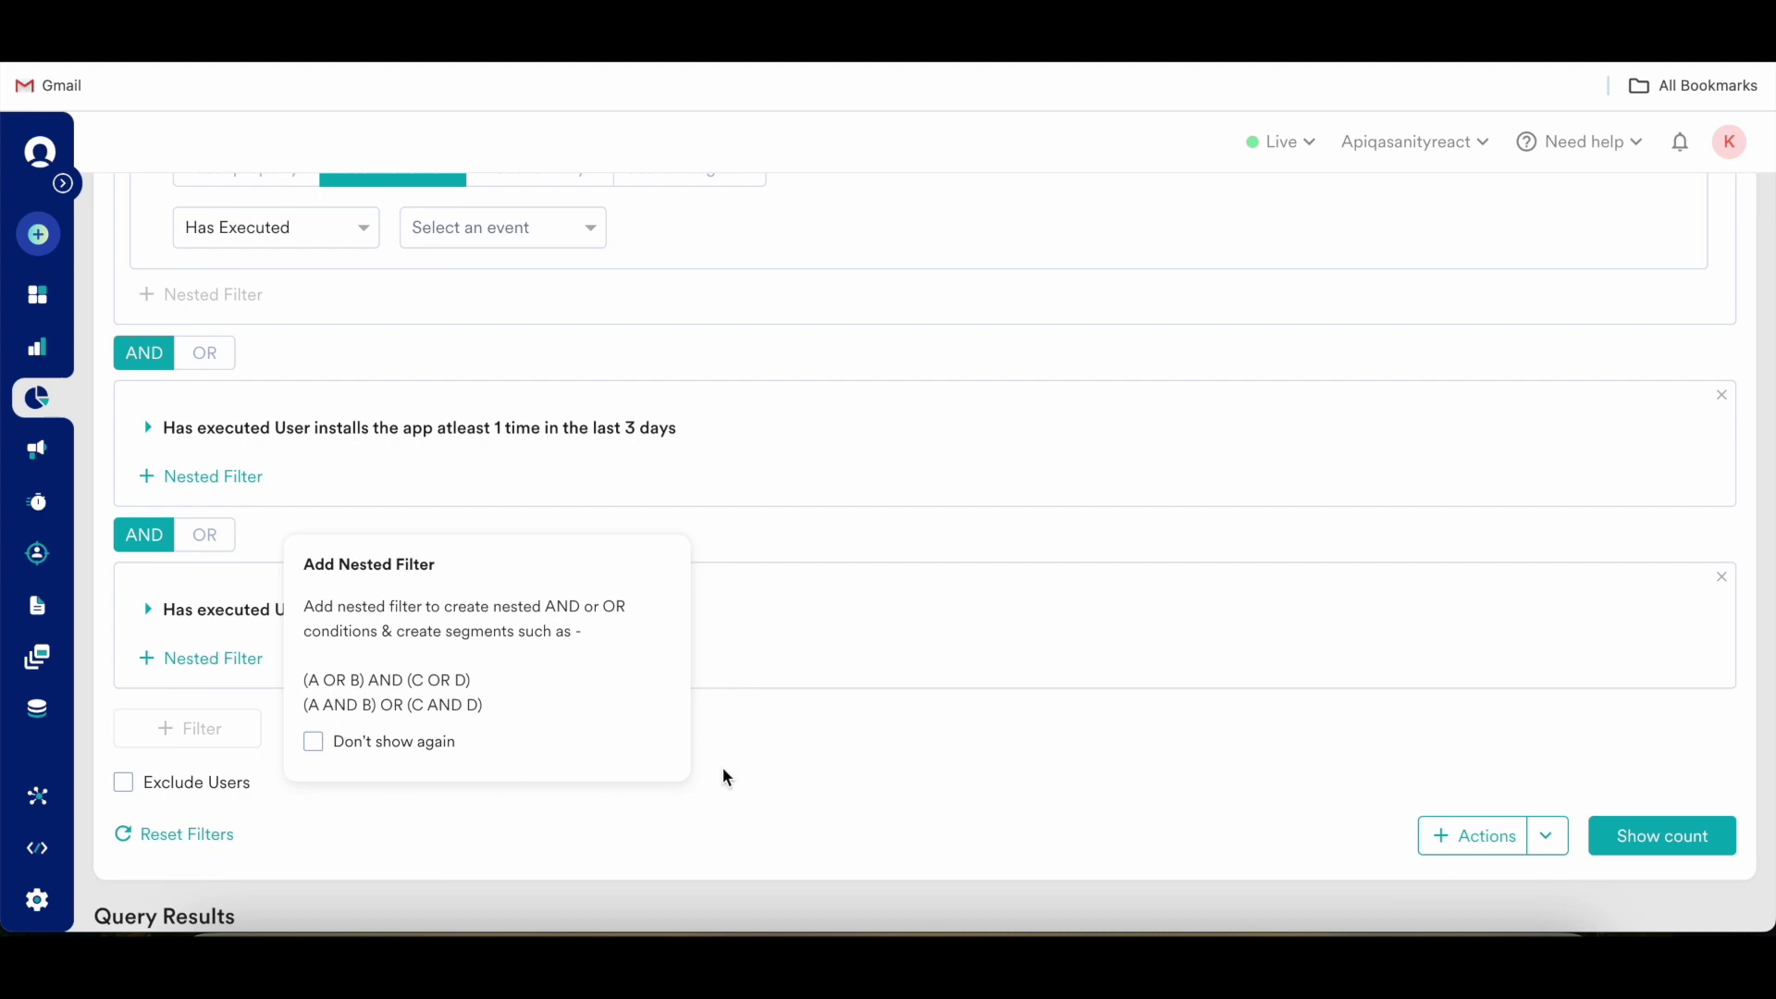
scroll(460, 599, "up", 2)
scroll(459, 600, "up", 2)
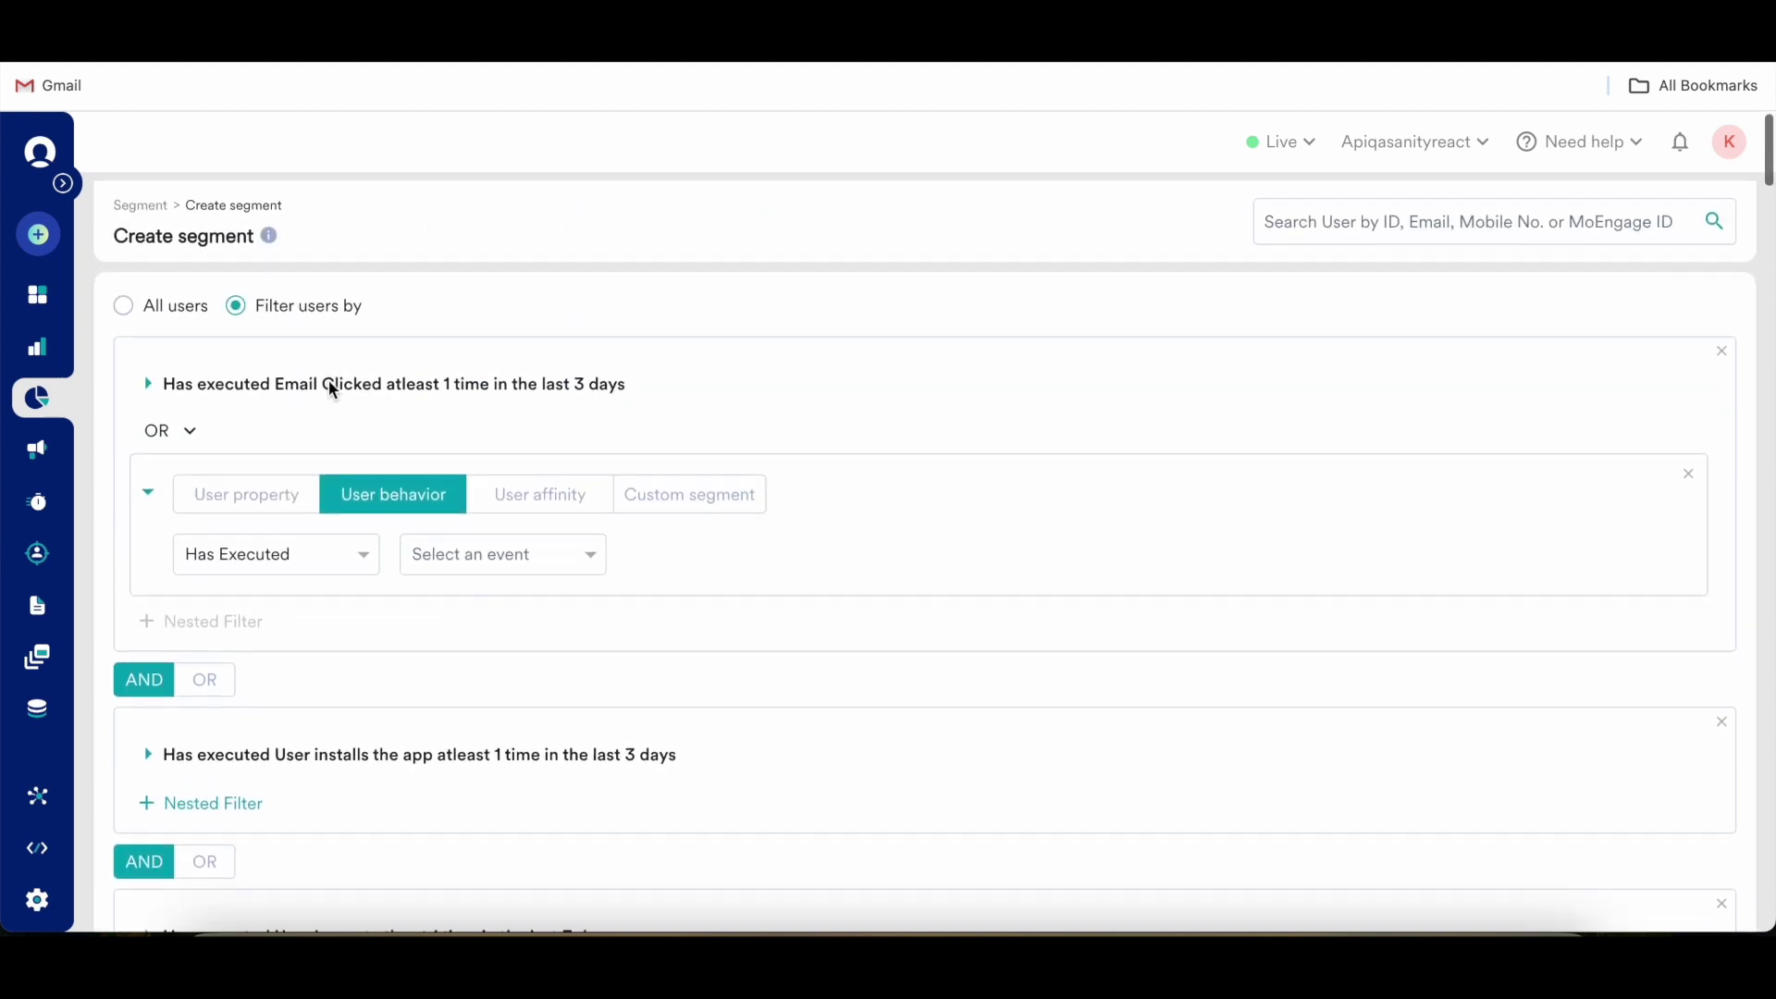
Make the nested filter a custom segment condition using anon_sftp_upload_automationkco7s, collapse it, and review the combined filters.
left_click(686, 496)
left_click(389, 556)
scroll(318, 679, "down", 2)
left_click(270, 659)
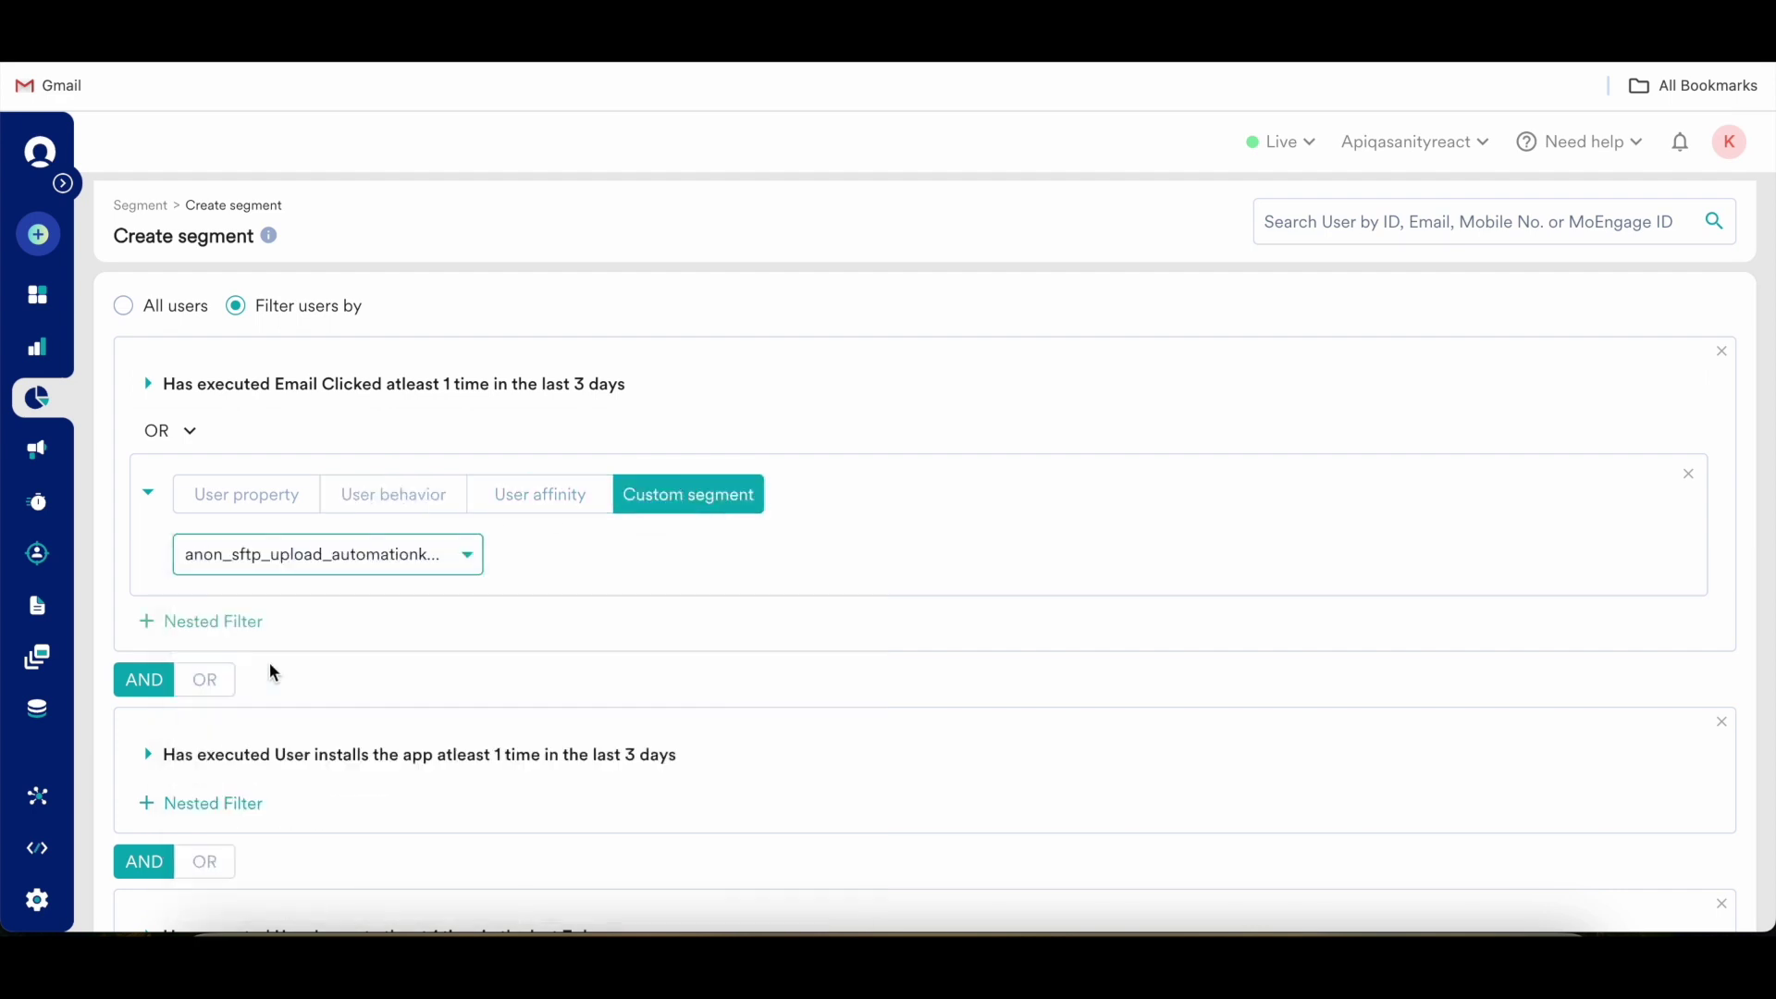
scroll(472, 596, "down", 1)
scroll(474, 597, "down", 1)
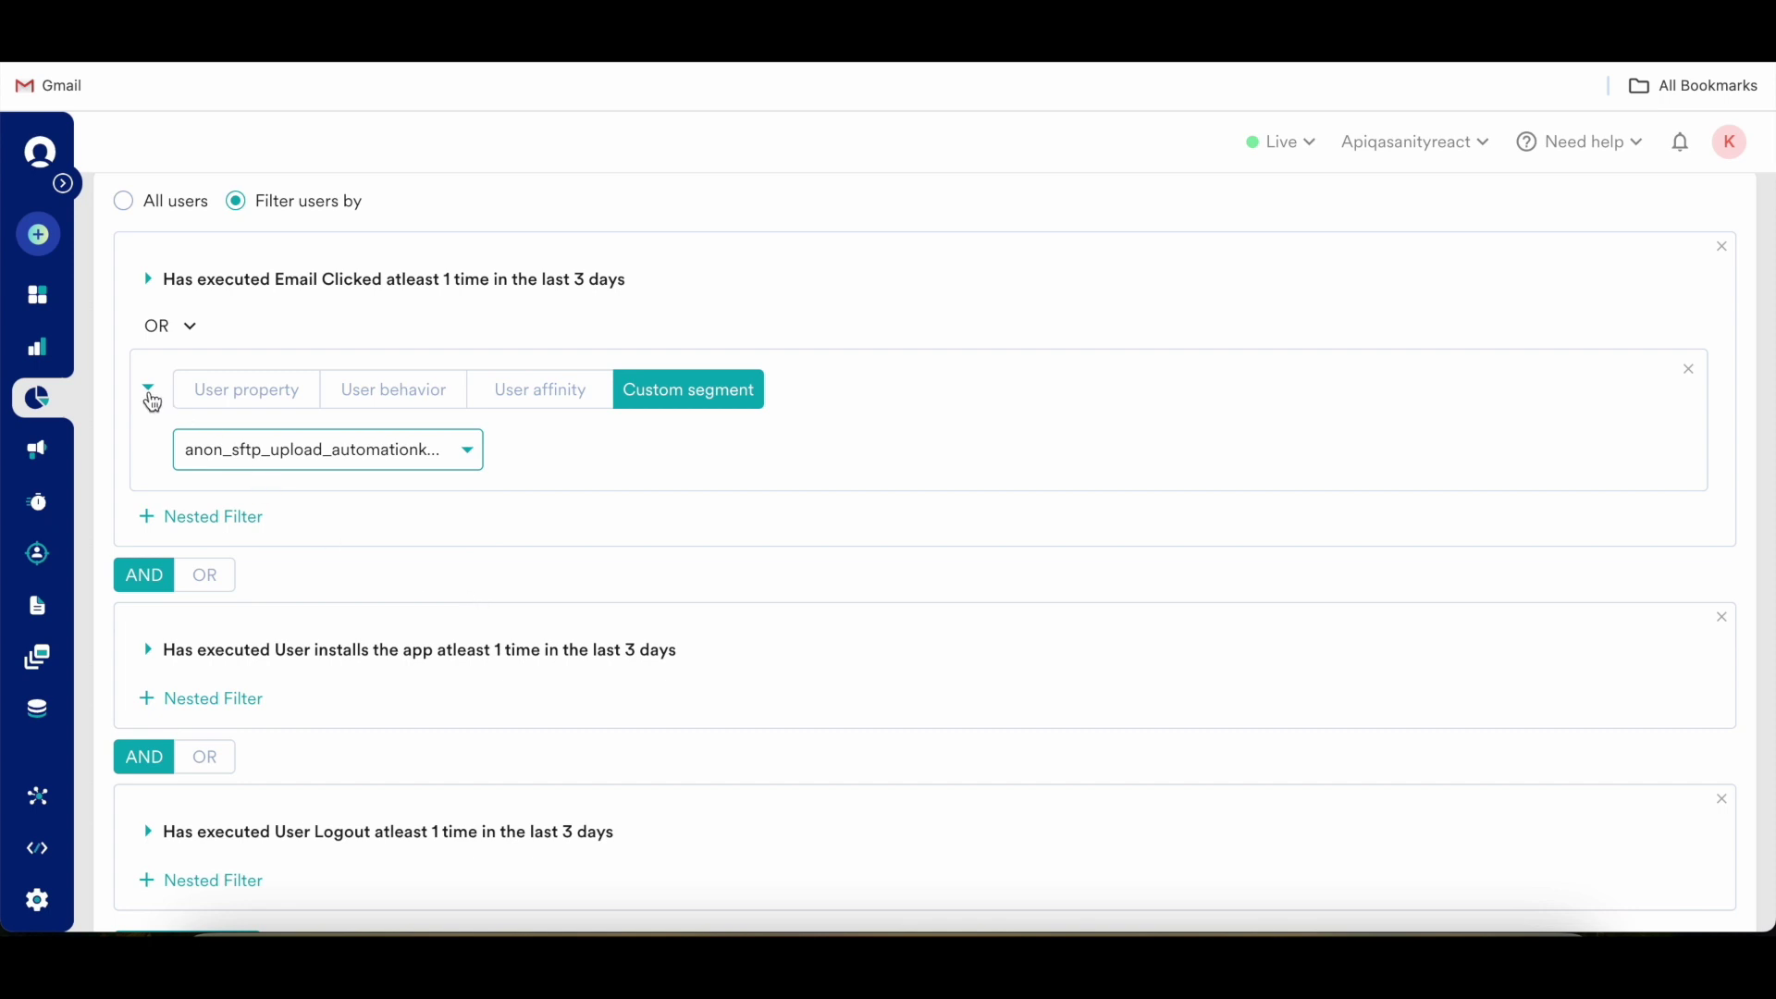
left_click(148, 388)
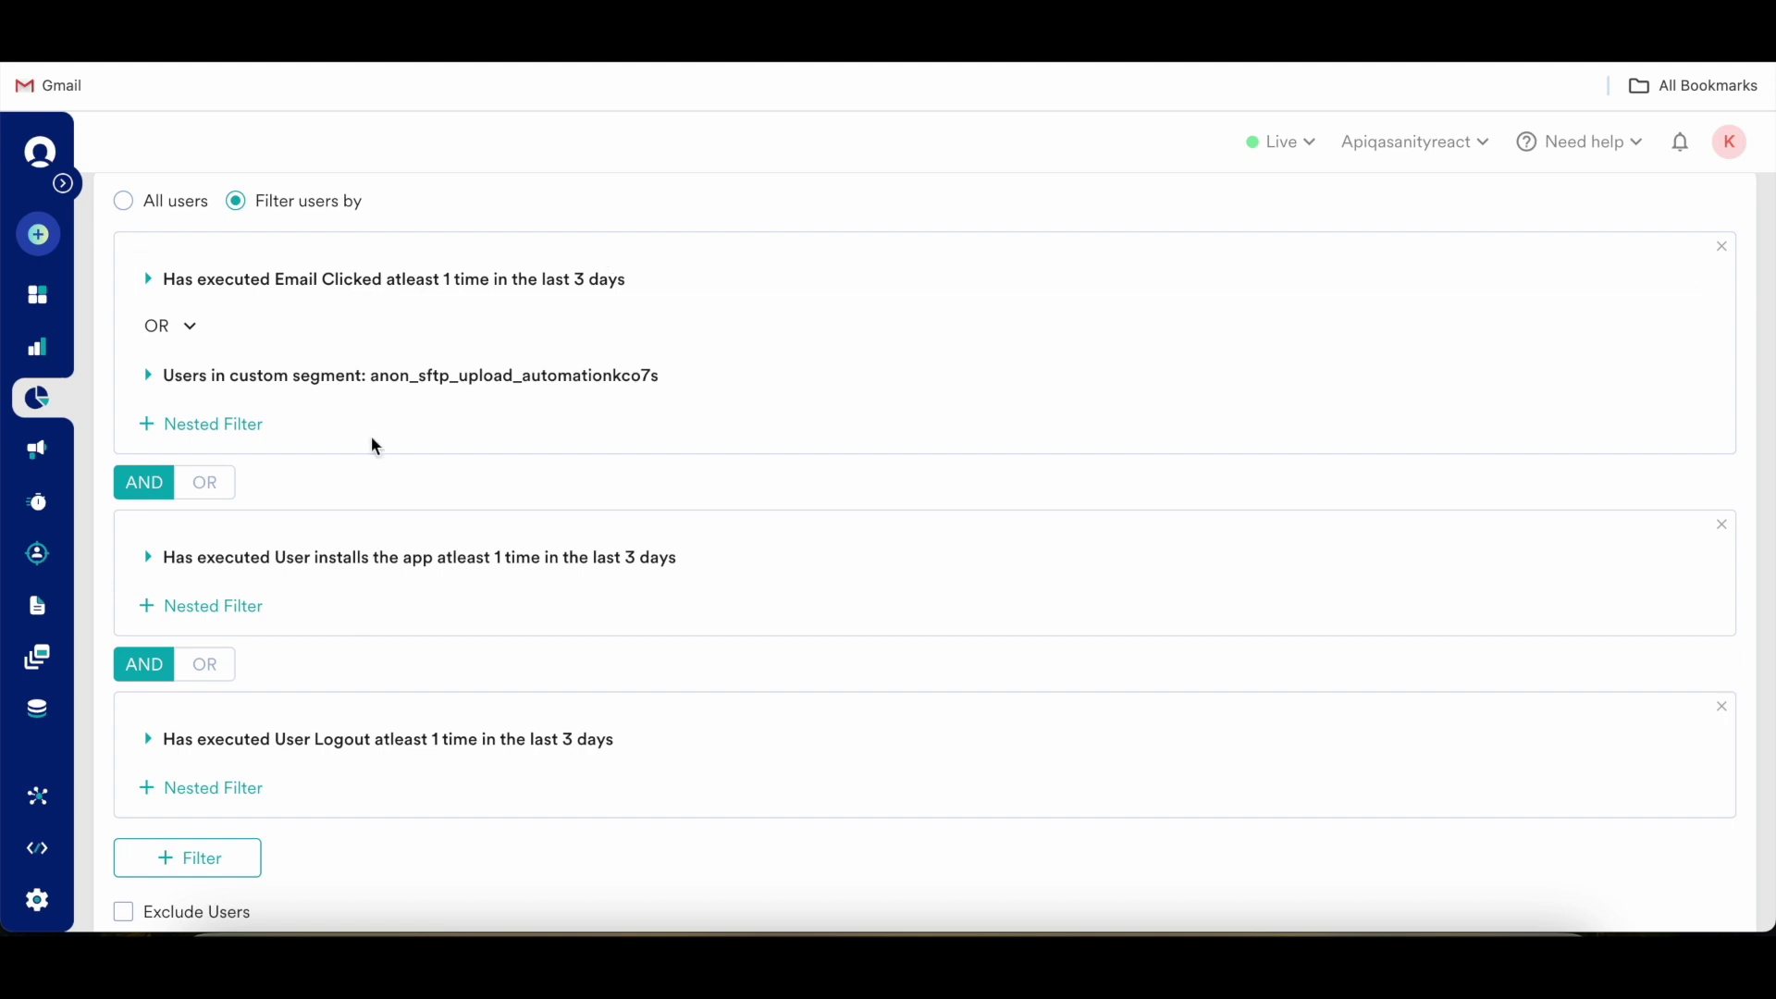
scroll(371, 437, "down", 2)
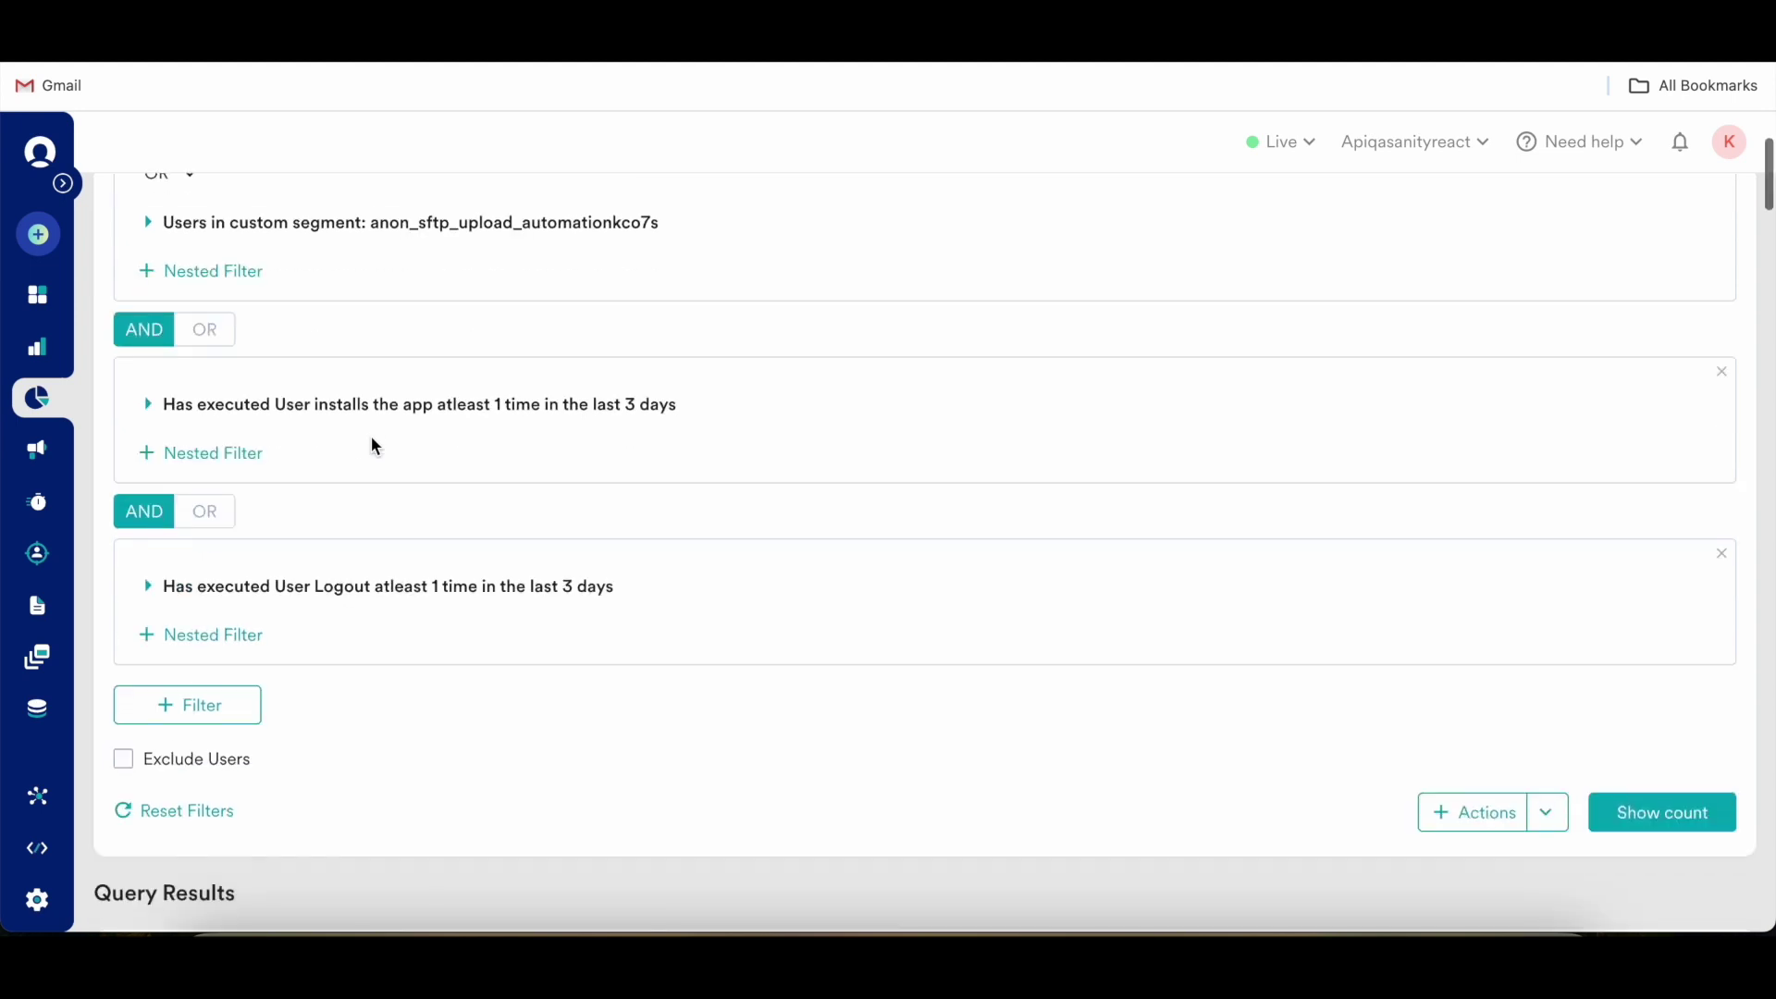
scroll(371, 438, "up", 2)
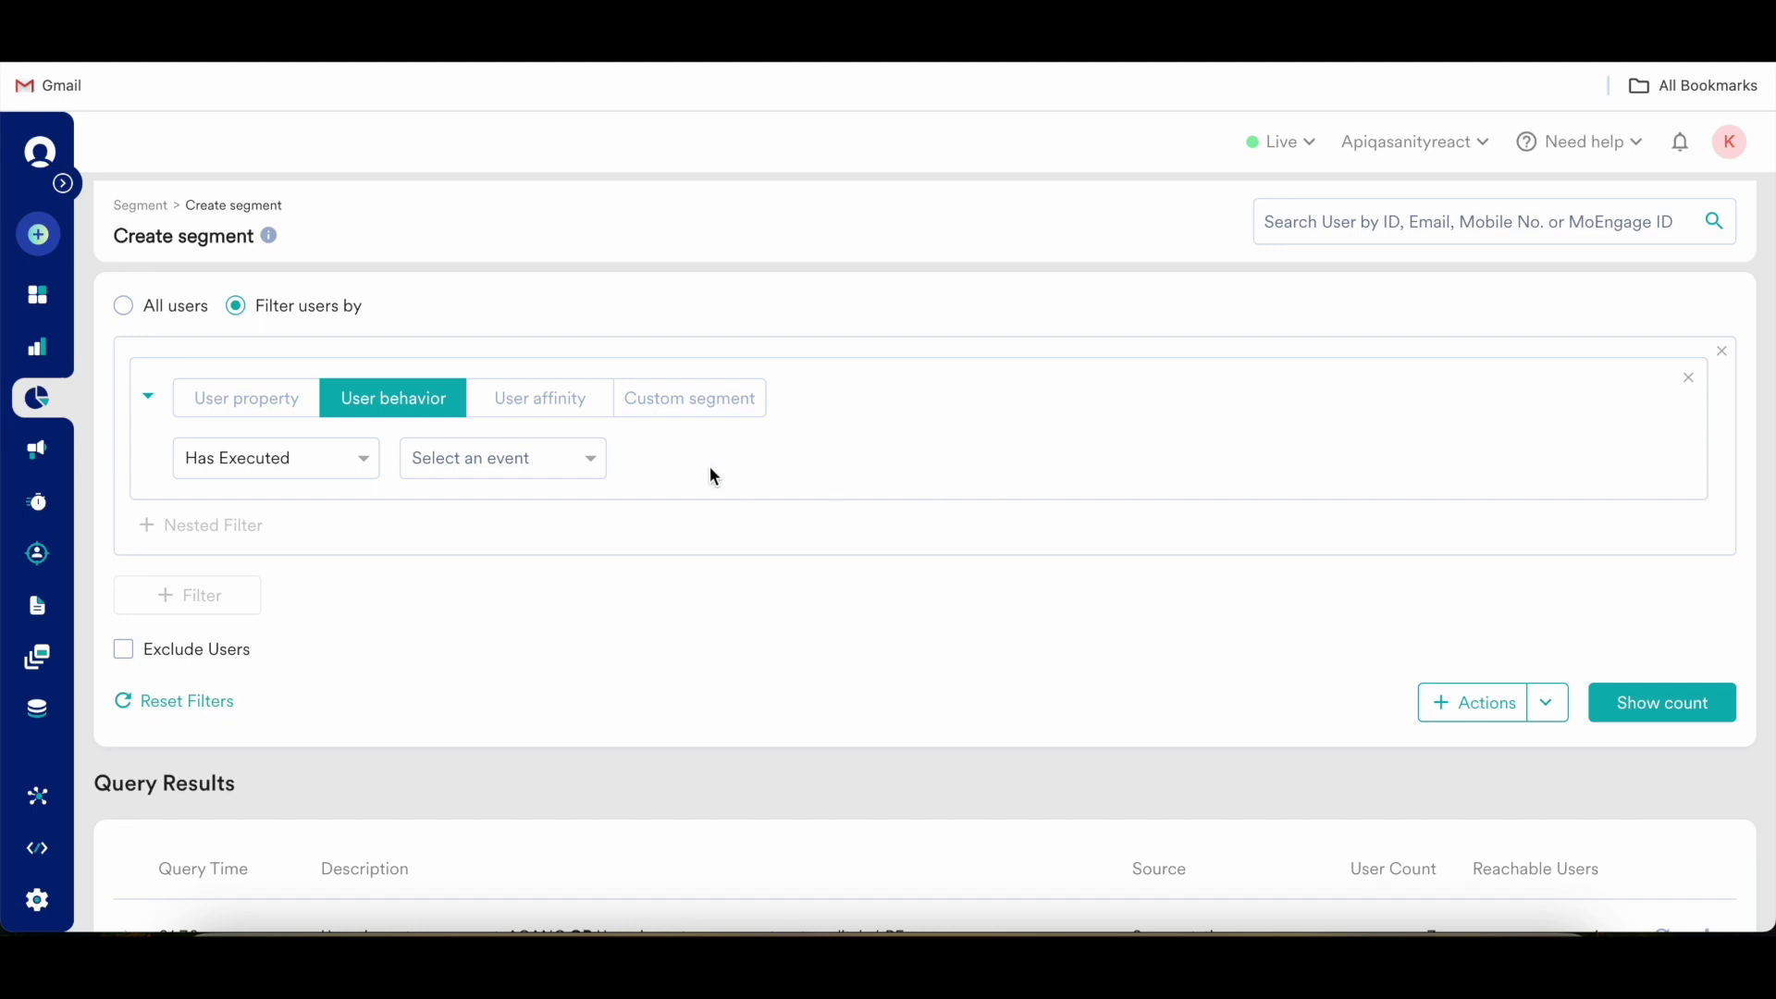
Filter users who executed App/Site Opened and add a second user behavior filter joined with AND for User Logout.
left_click(1540, 714)
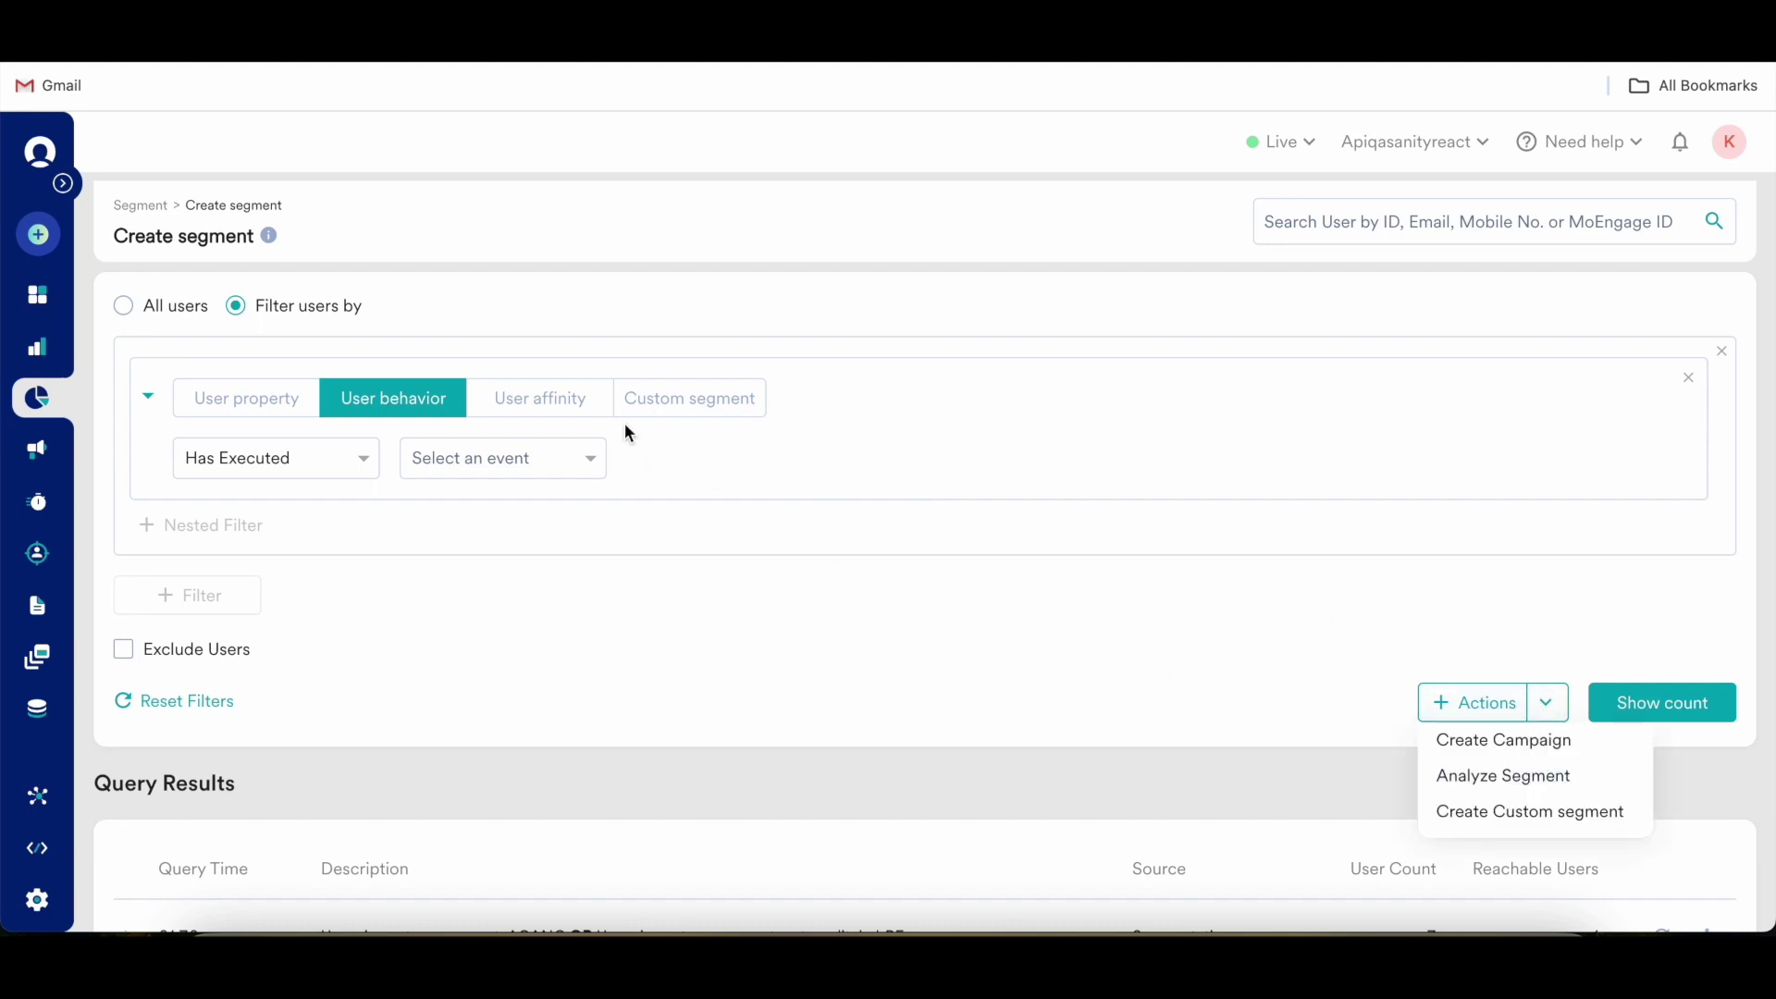
left_click(476, 458)
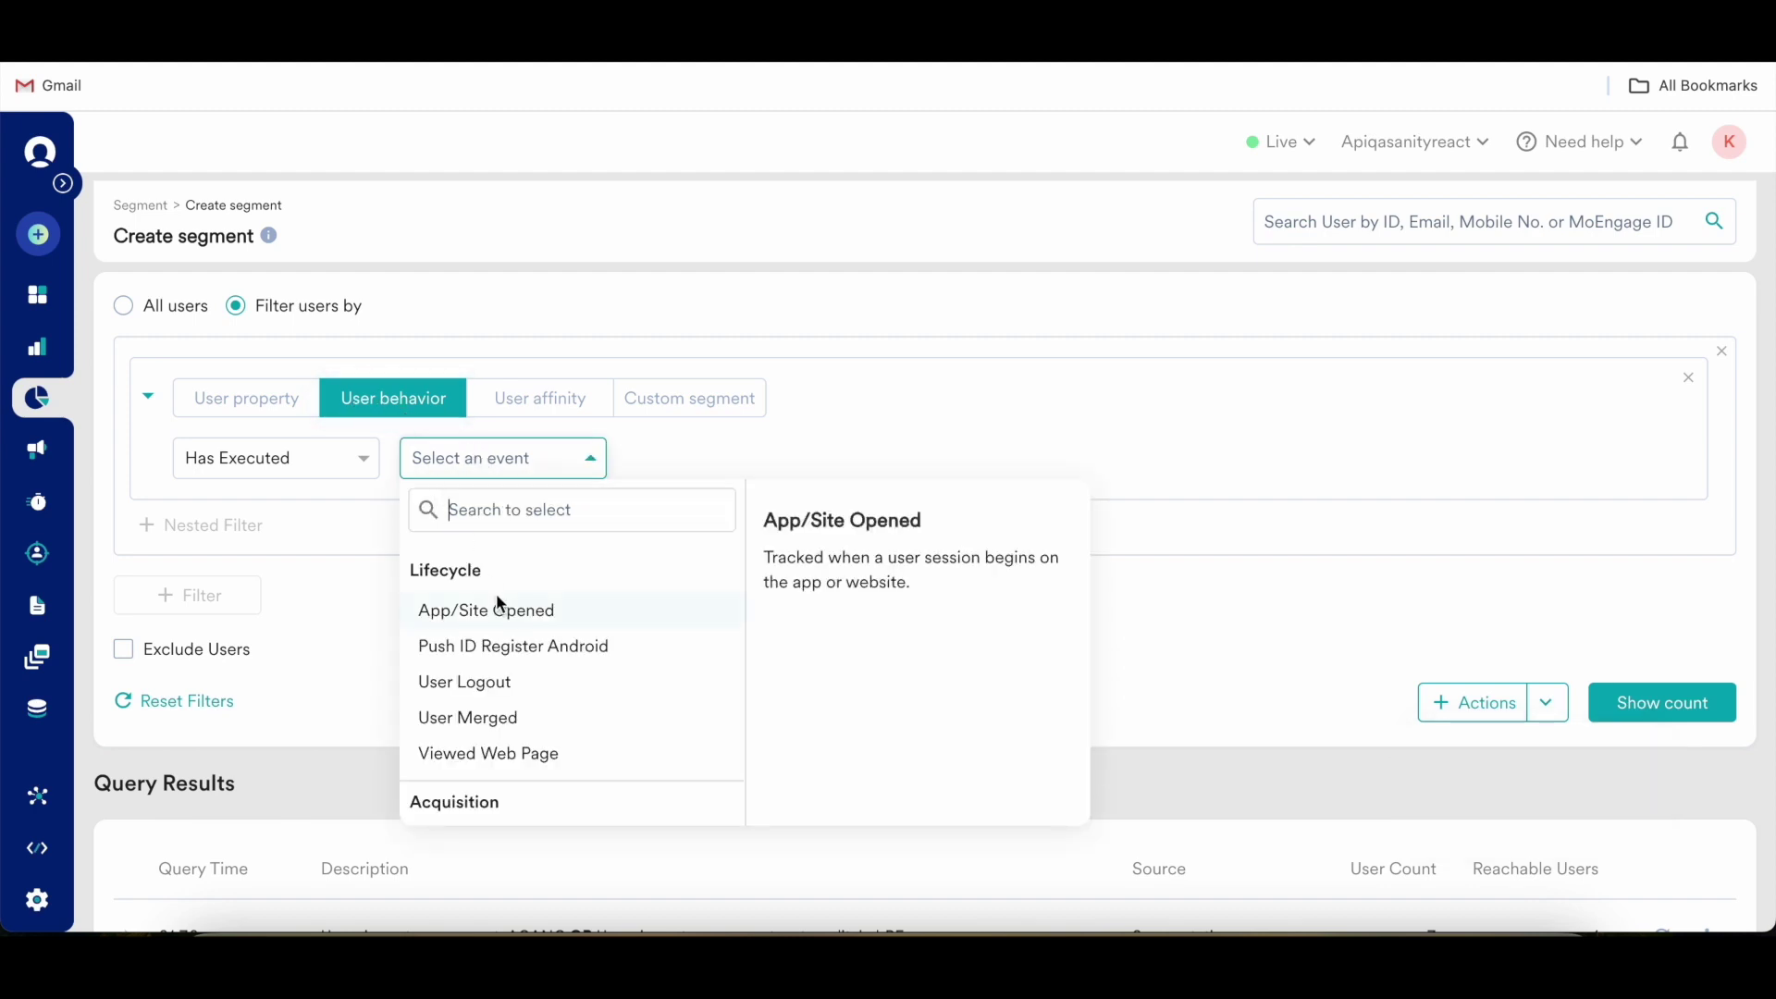
left_click(511, 616)
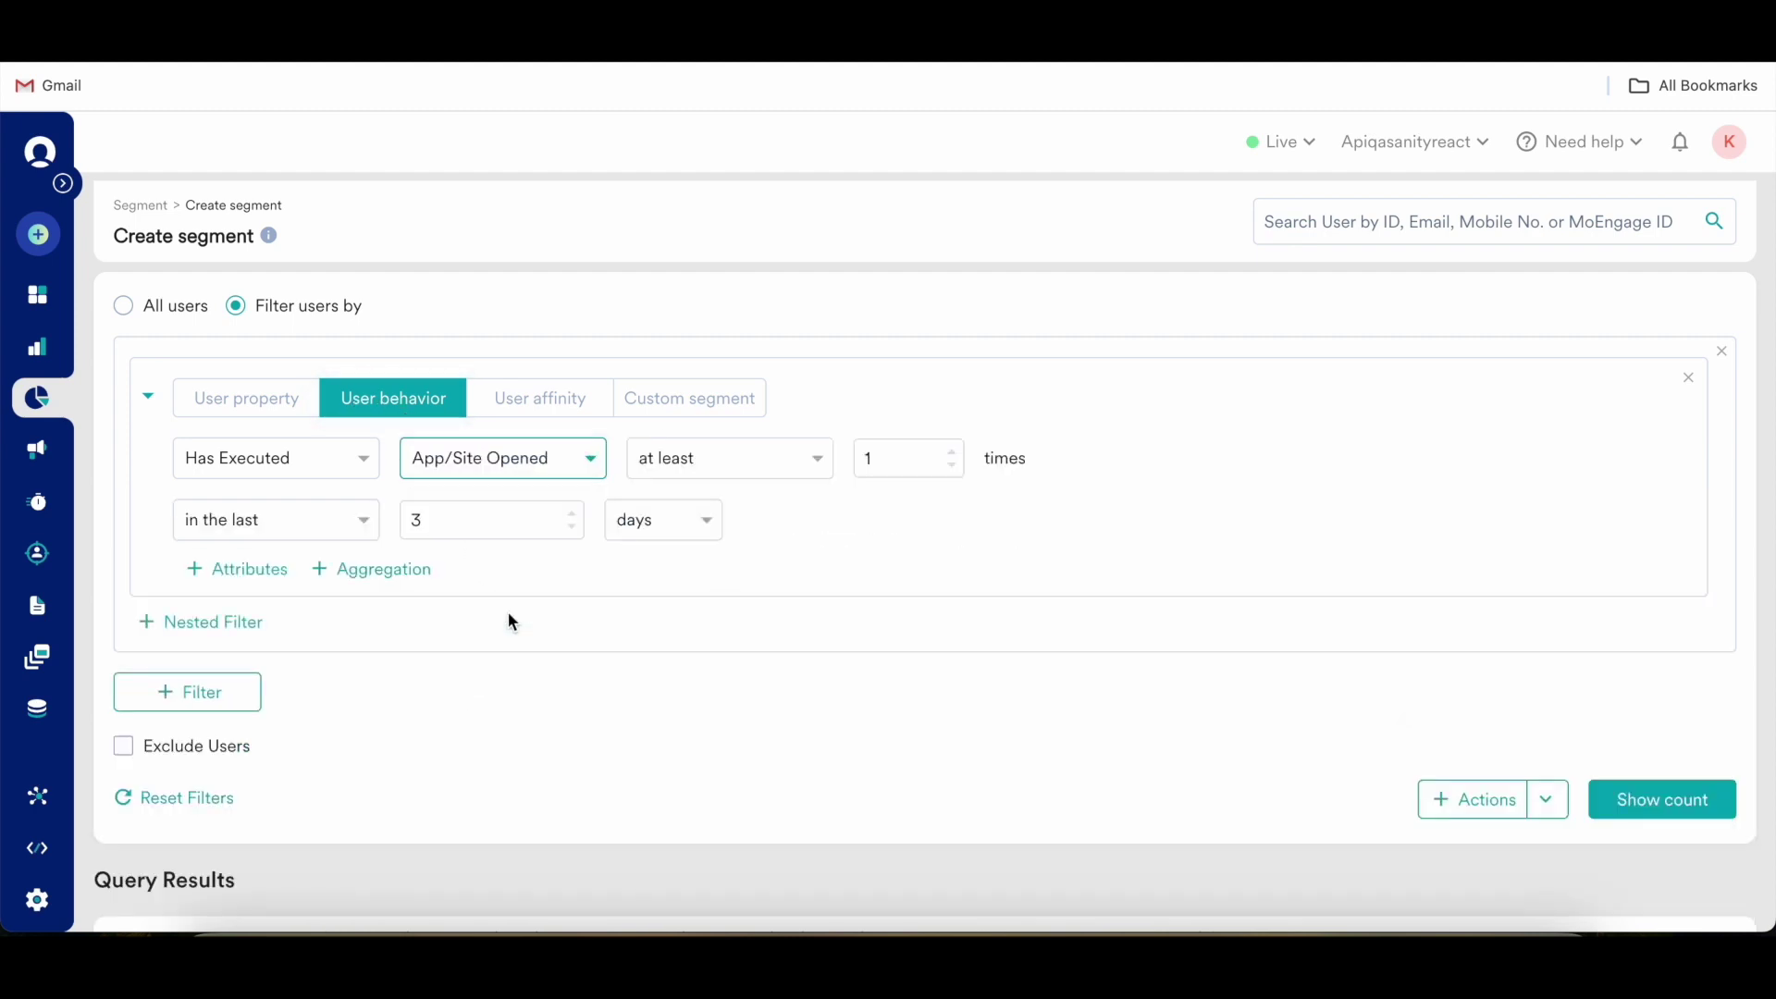
left_click(234, 698)
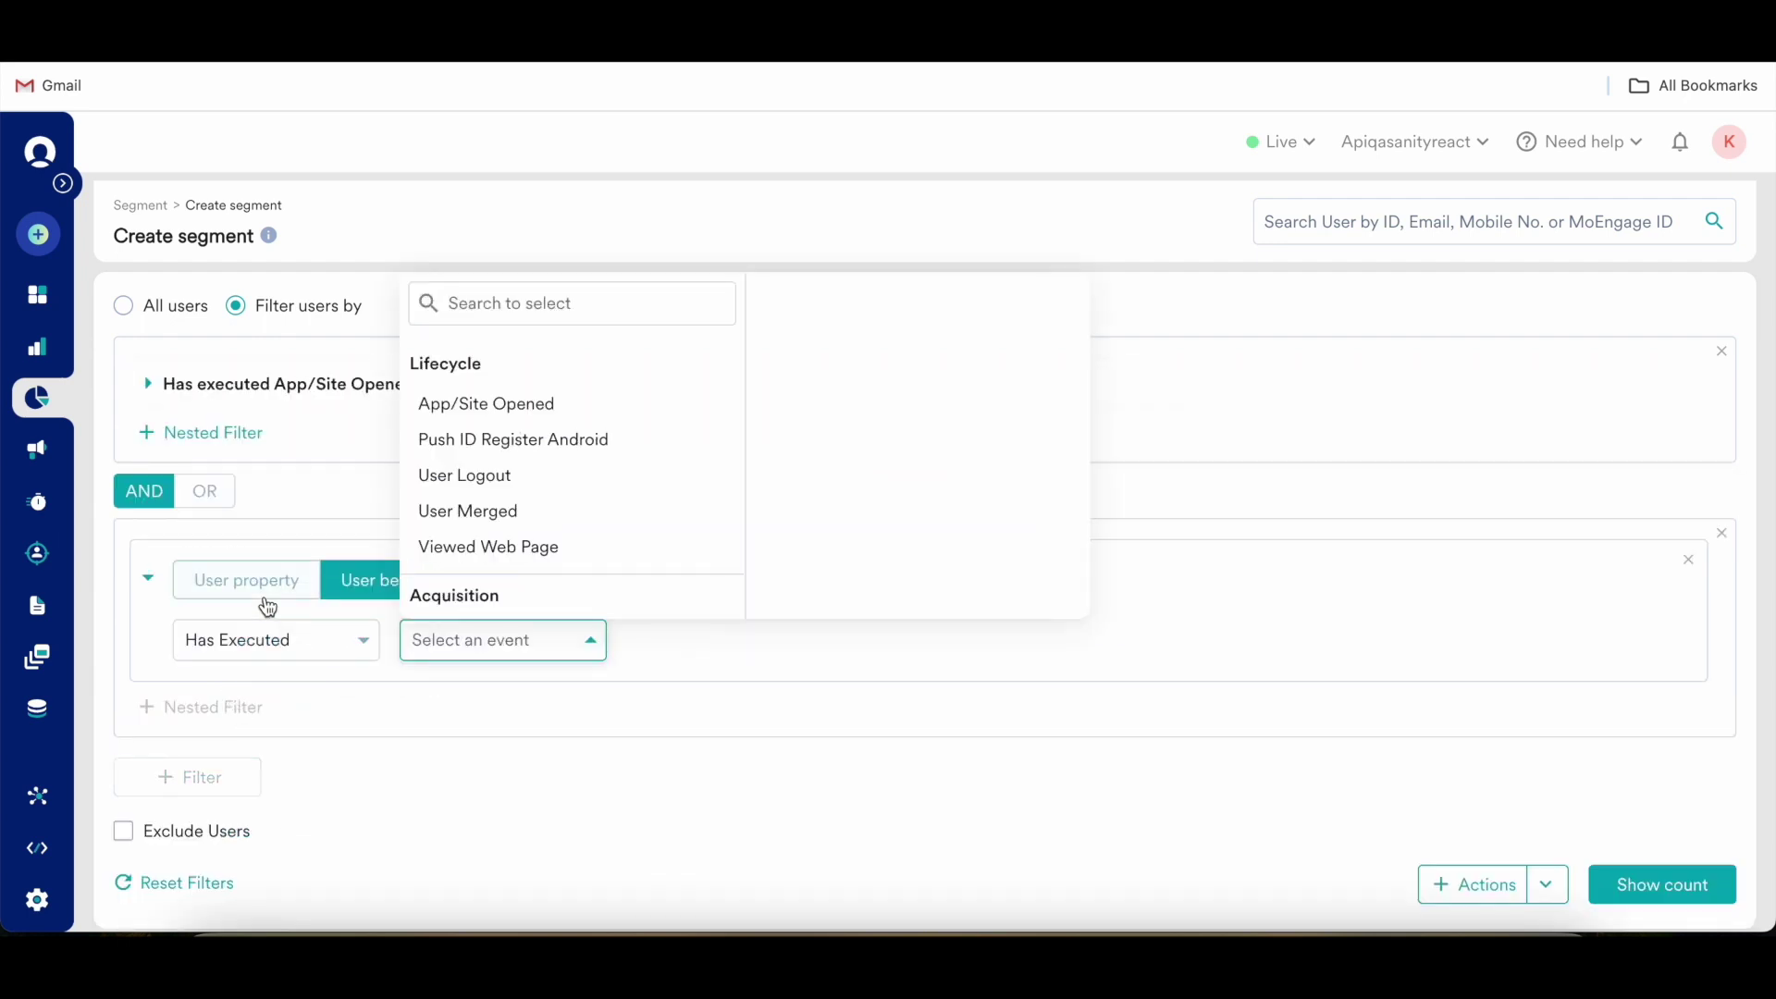
left_click(501, 472)
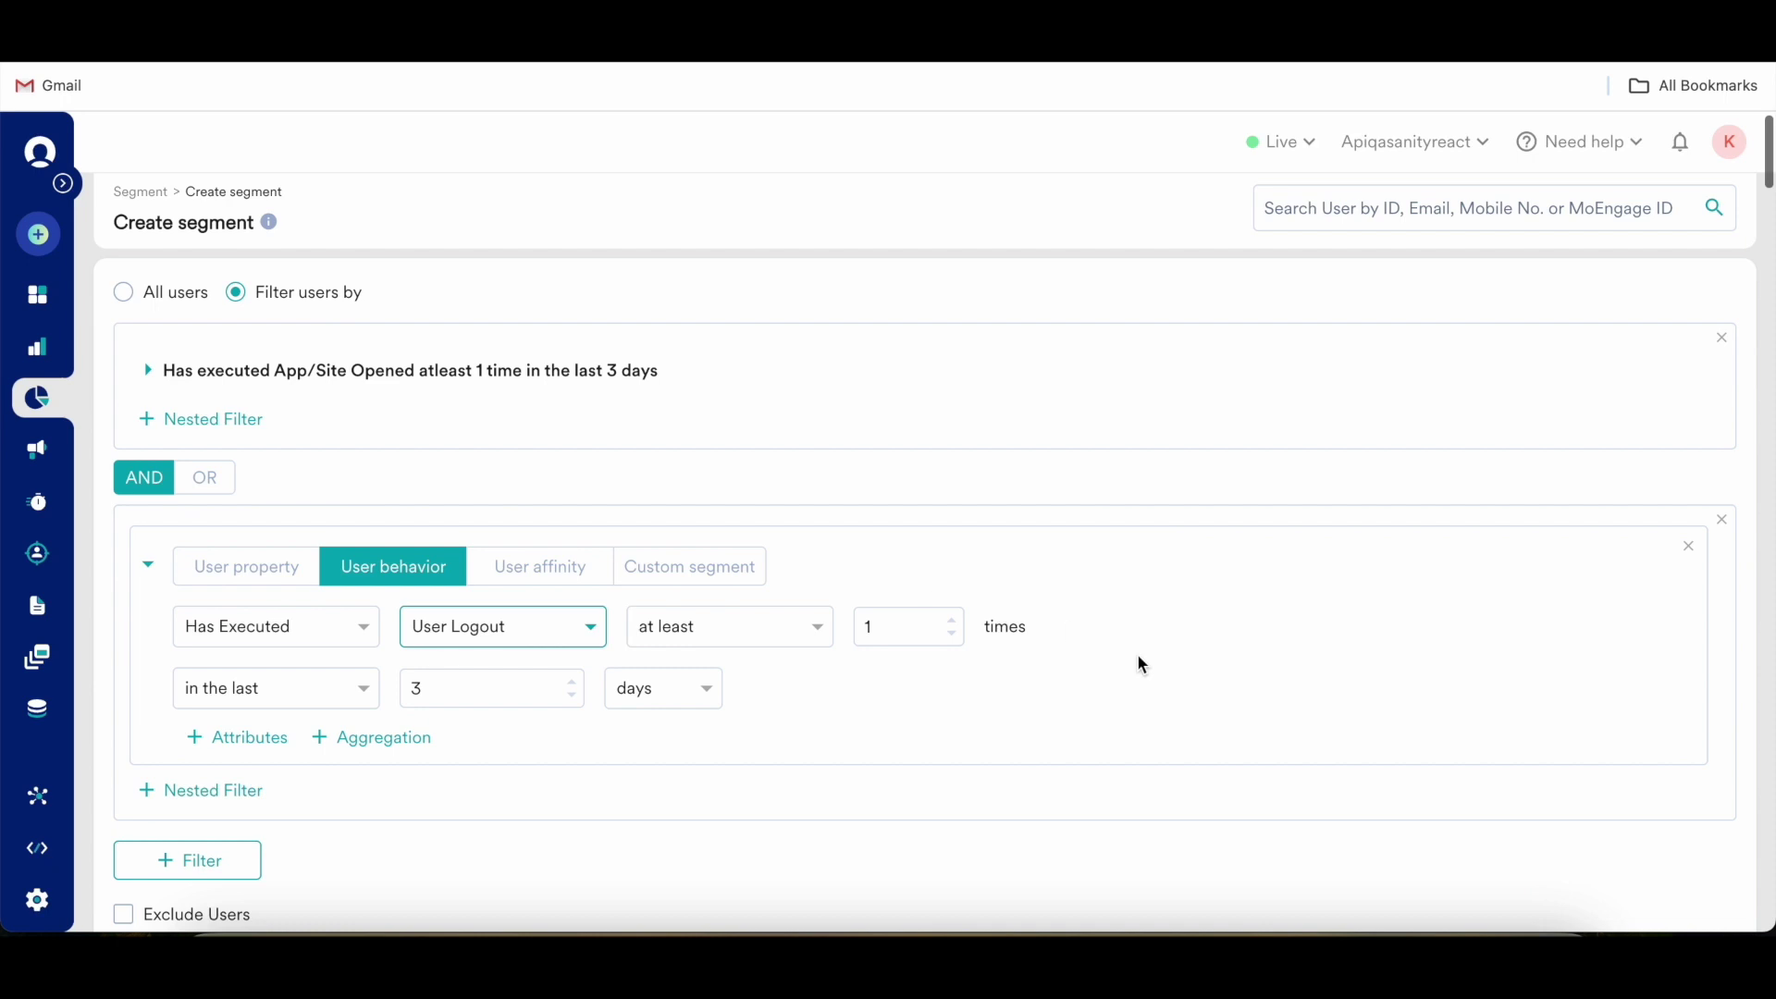
Start creating a campaign from the filtered segment and choose Email Campaign as the channel type.
scroll(1138, 661, "down", 3)
left_click(1537, 738)
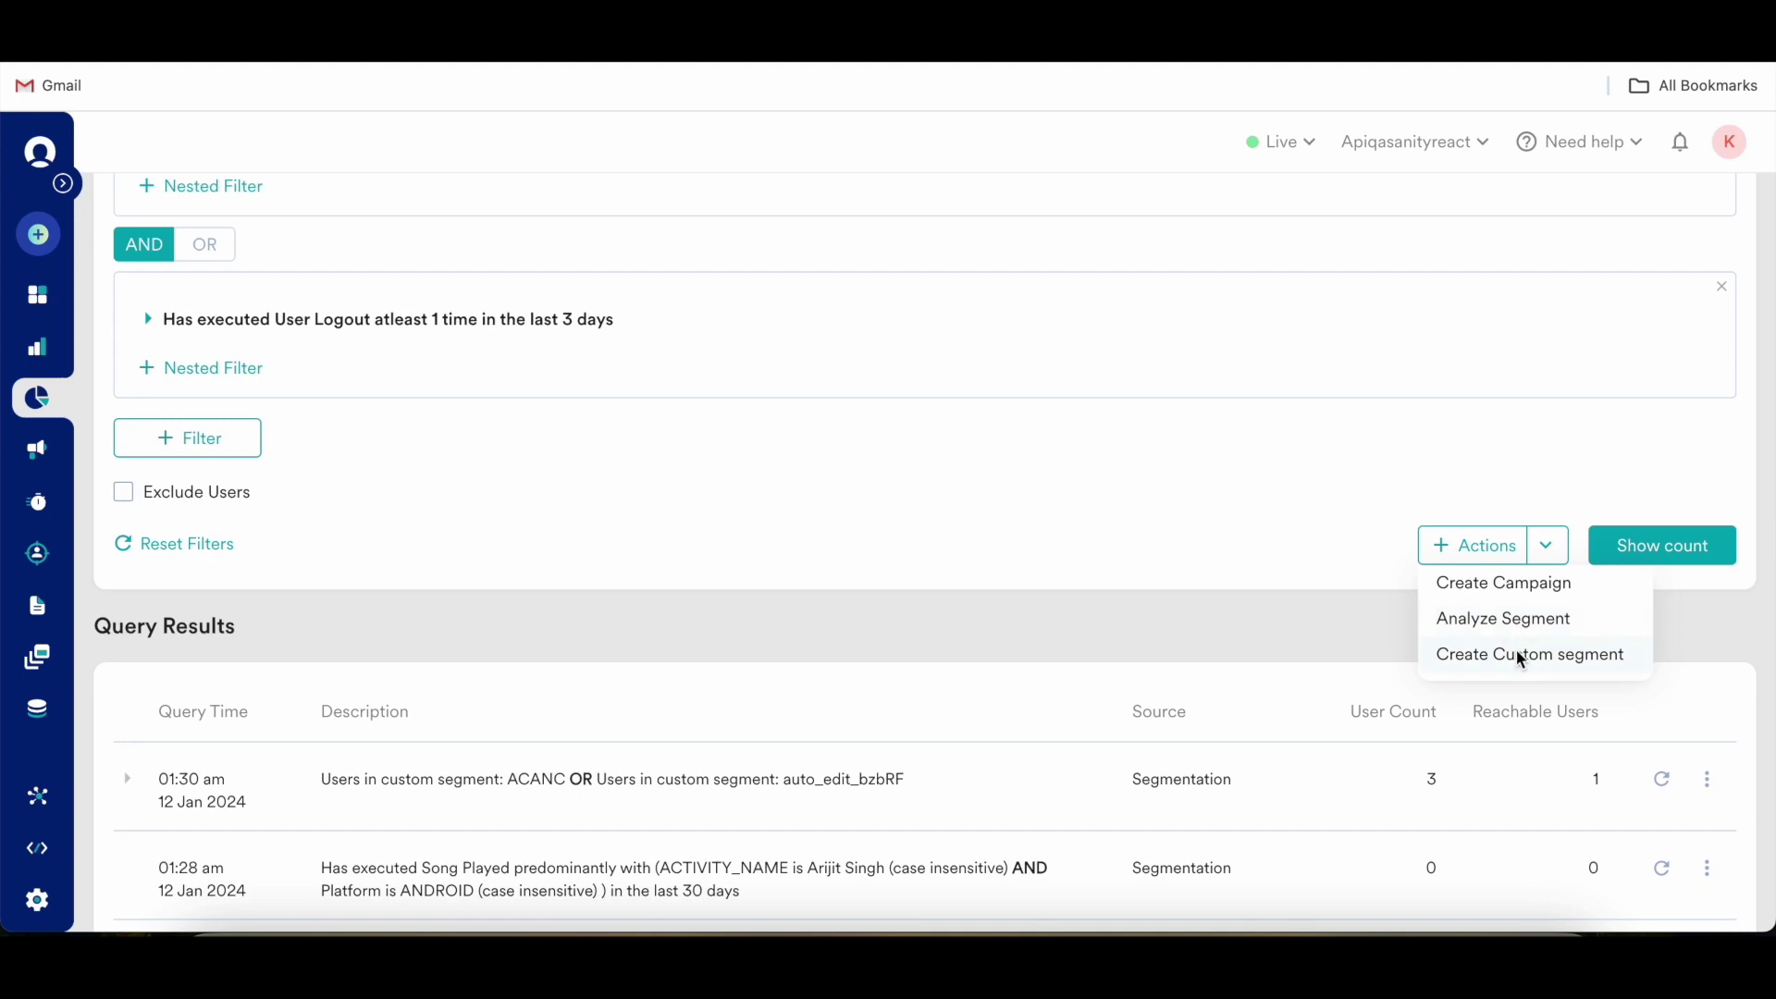
left_click(1490, 587)
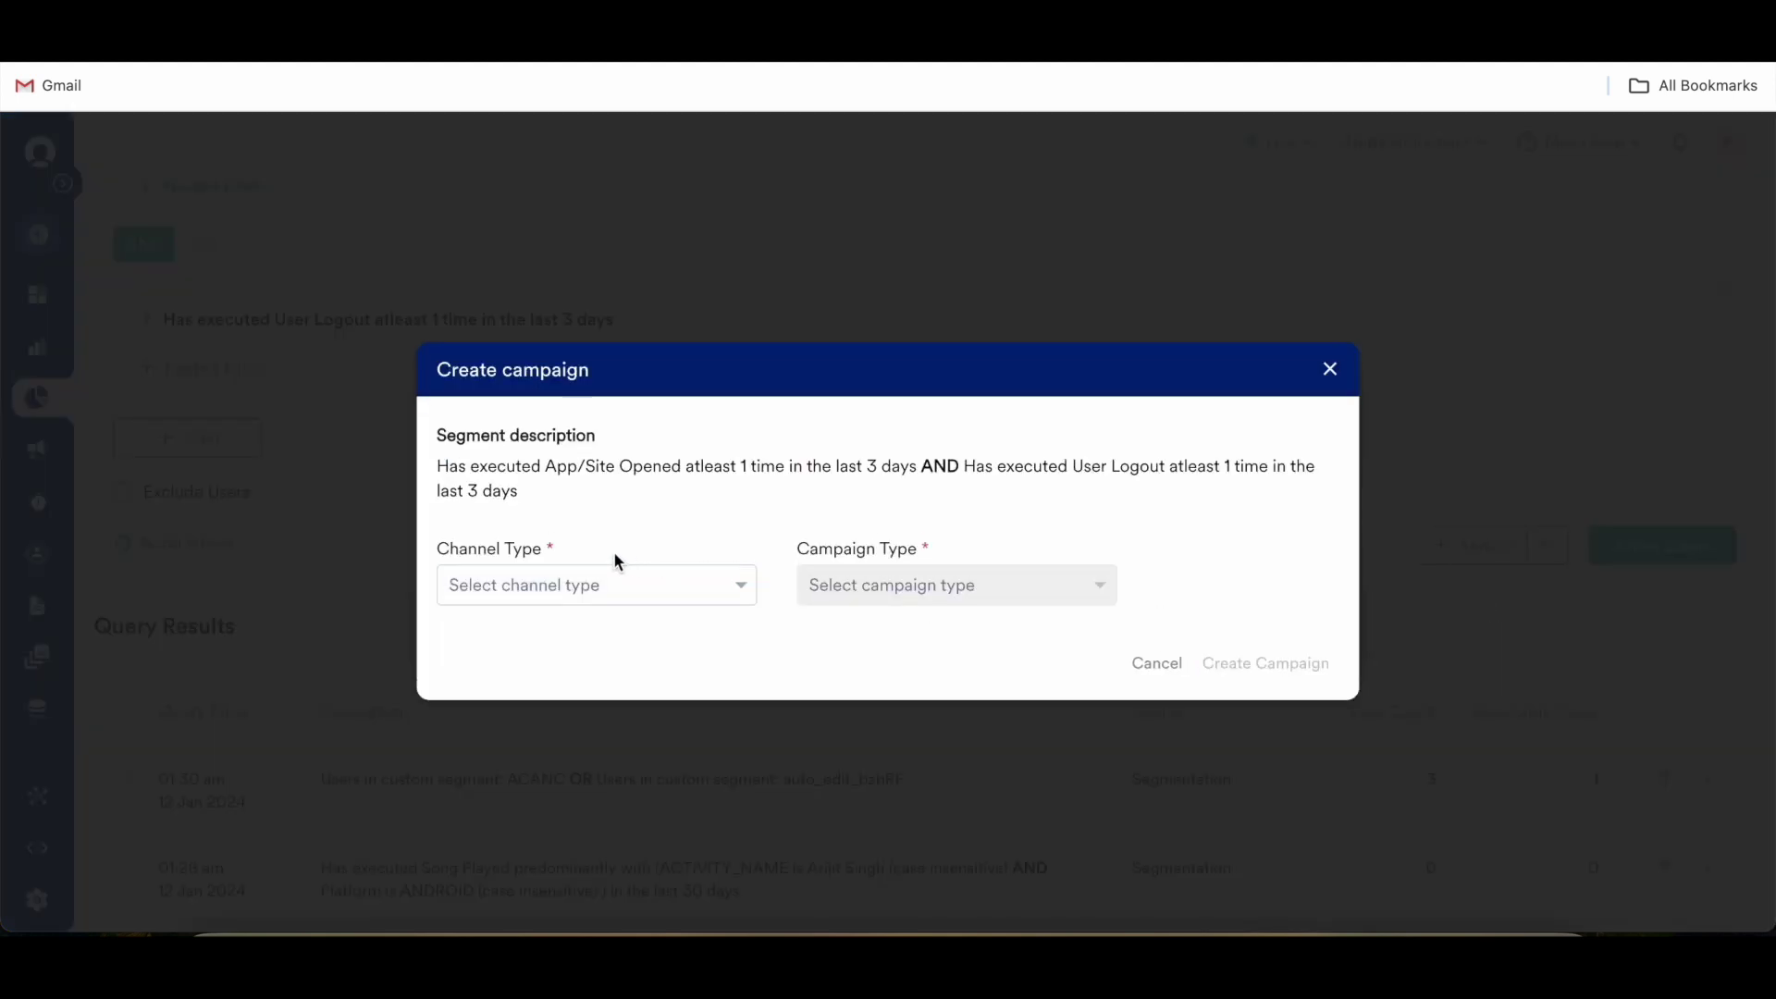
left_click(623, 592)
scroll(619, 709, "down", 1)
scroll(648, 698, "up", 1)
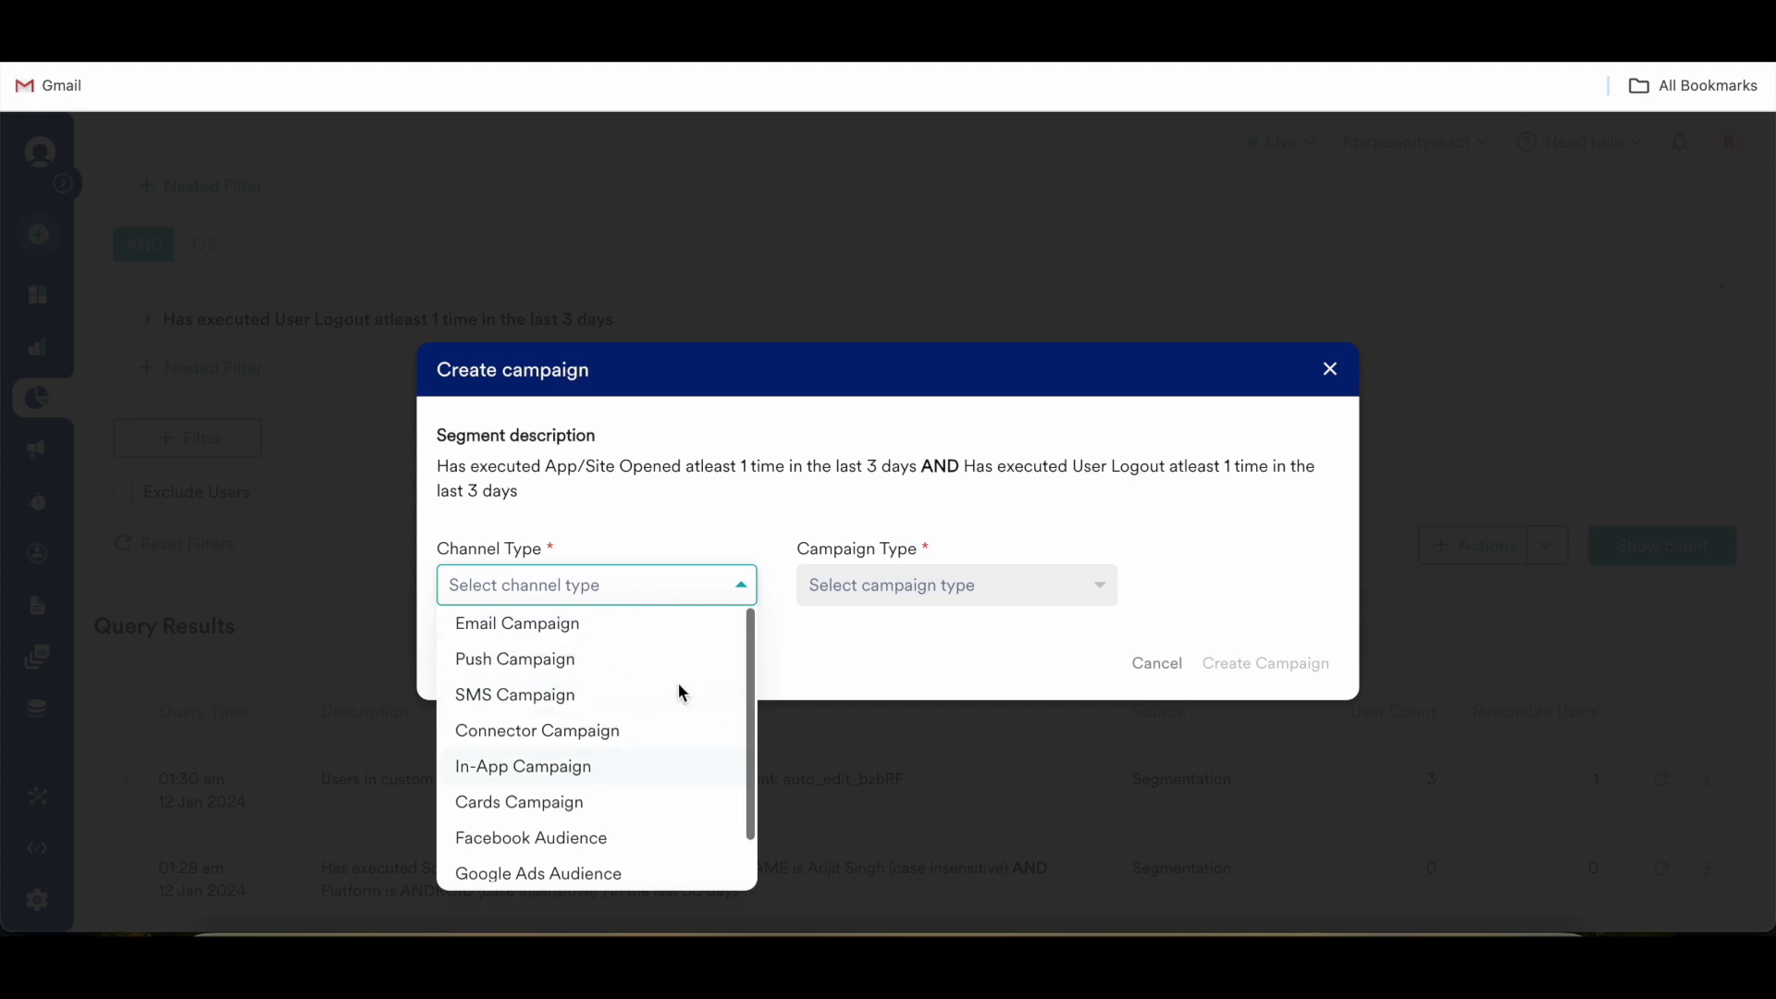
left_click(569, 634)
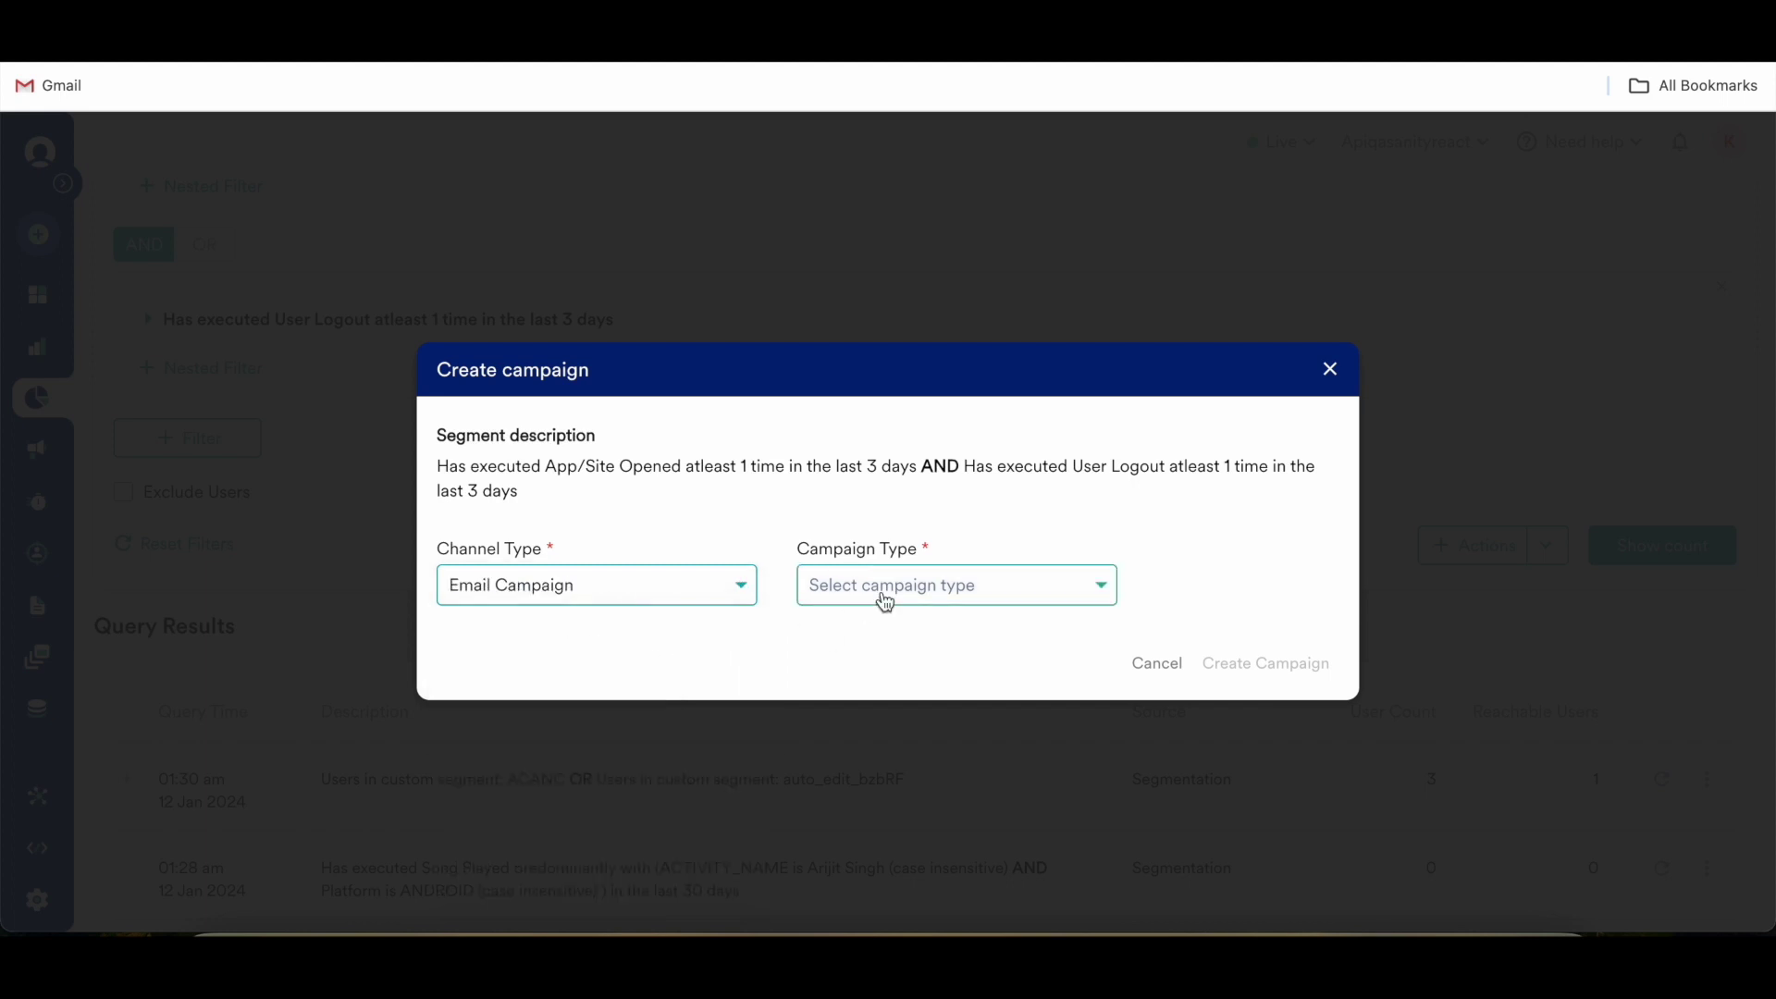
Examine the campaign types offered for Email Campaign and the available channel types, and leave campaign creation without creating one.
left_click(905, 595)
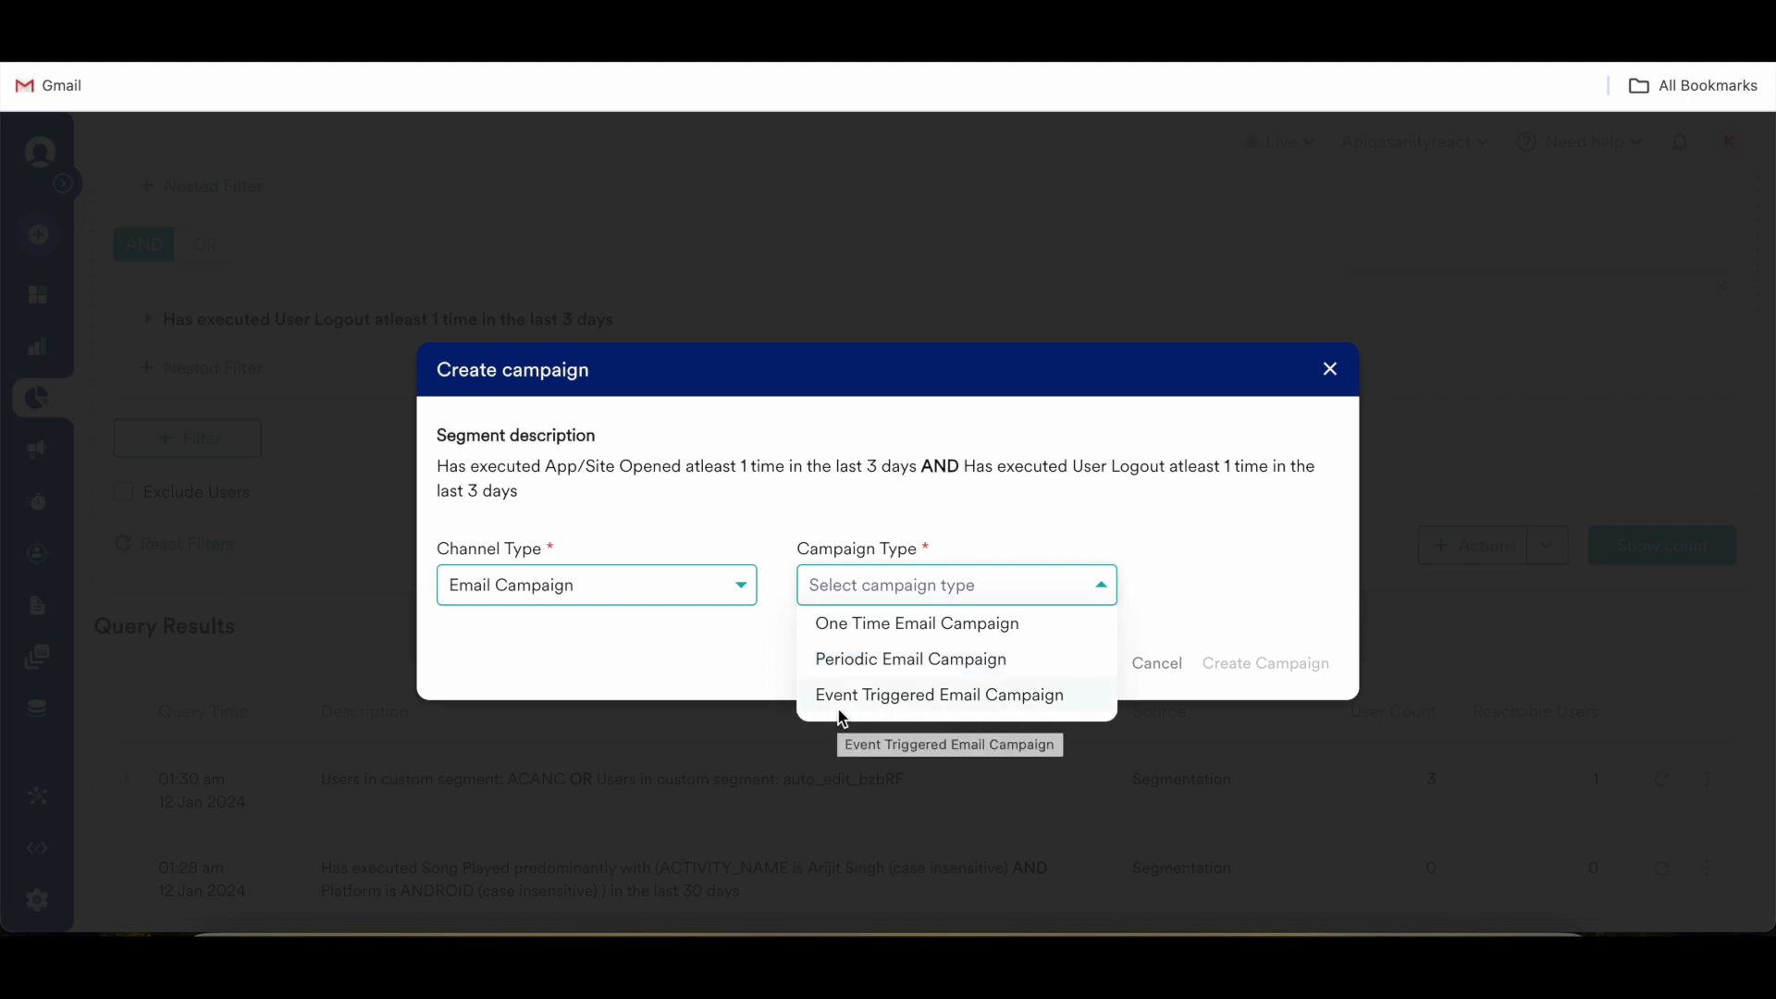
left_click(644, 648)
left_click(603, 590)
scroll(614, 713, "down", 1)
scroll(618, 714, "up", 1)
scroll(618, 714, "down", 1)
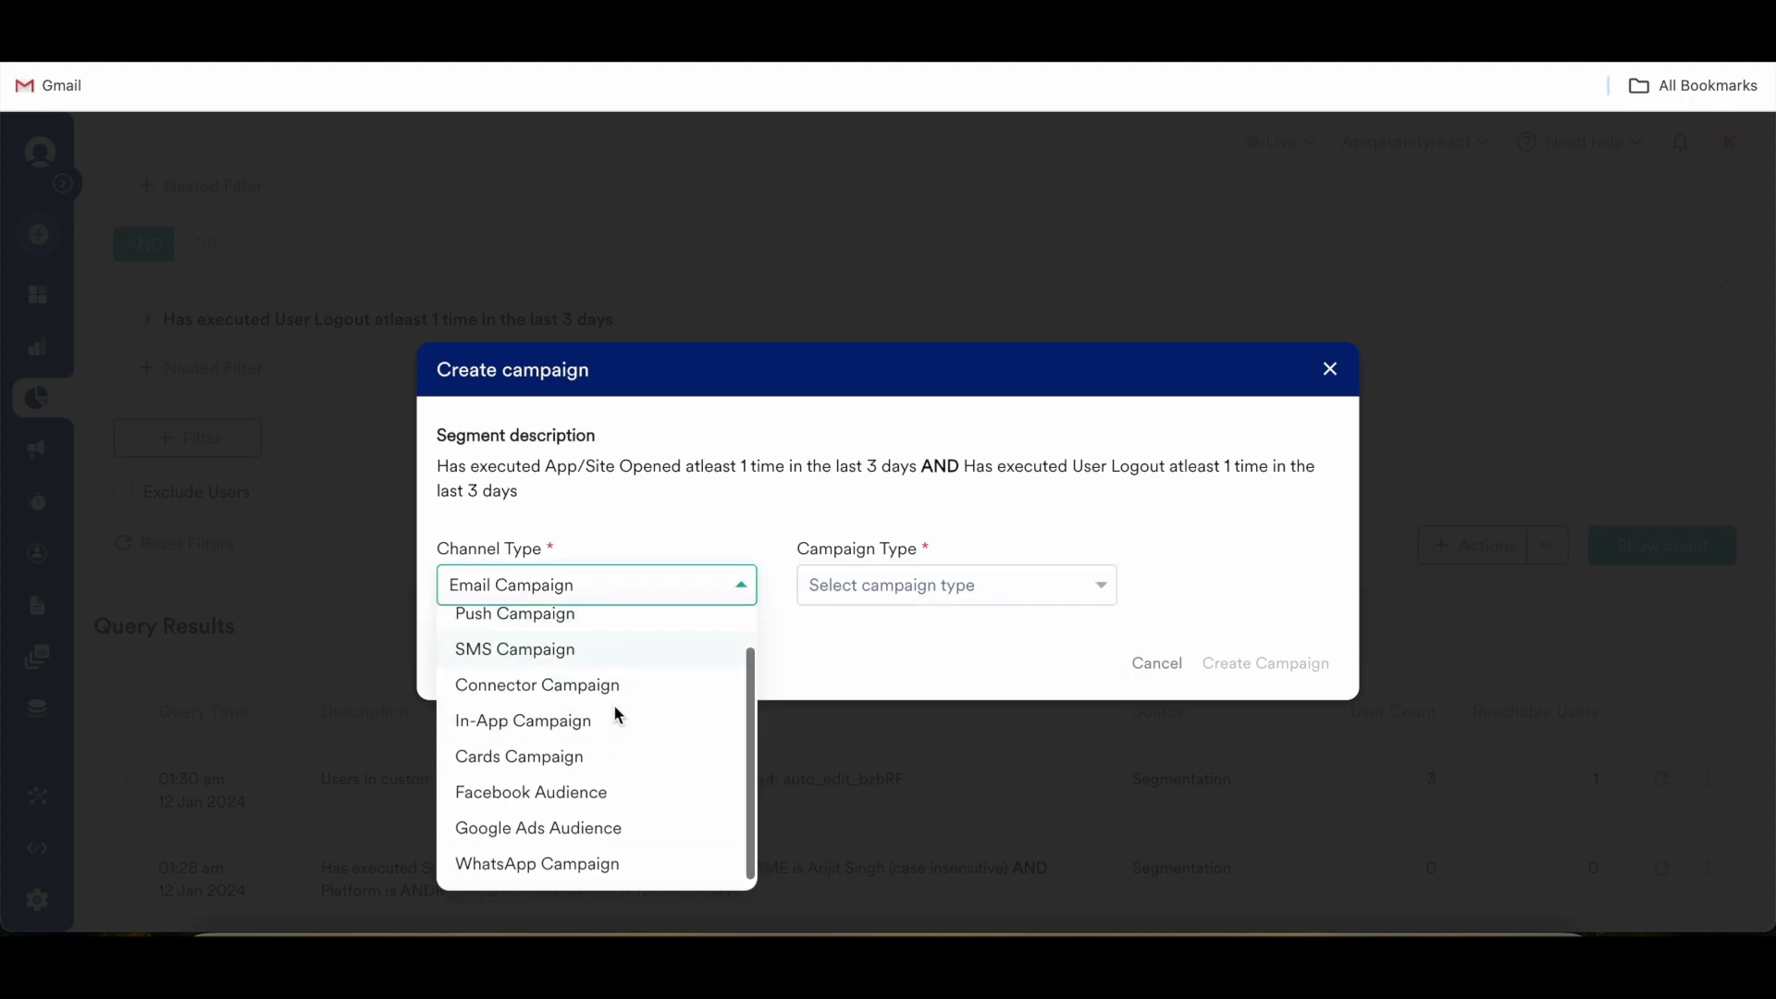
scroll(614, 708, "up", 1)
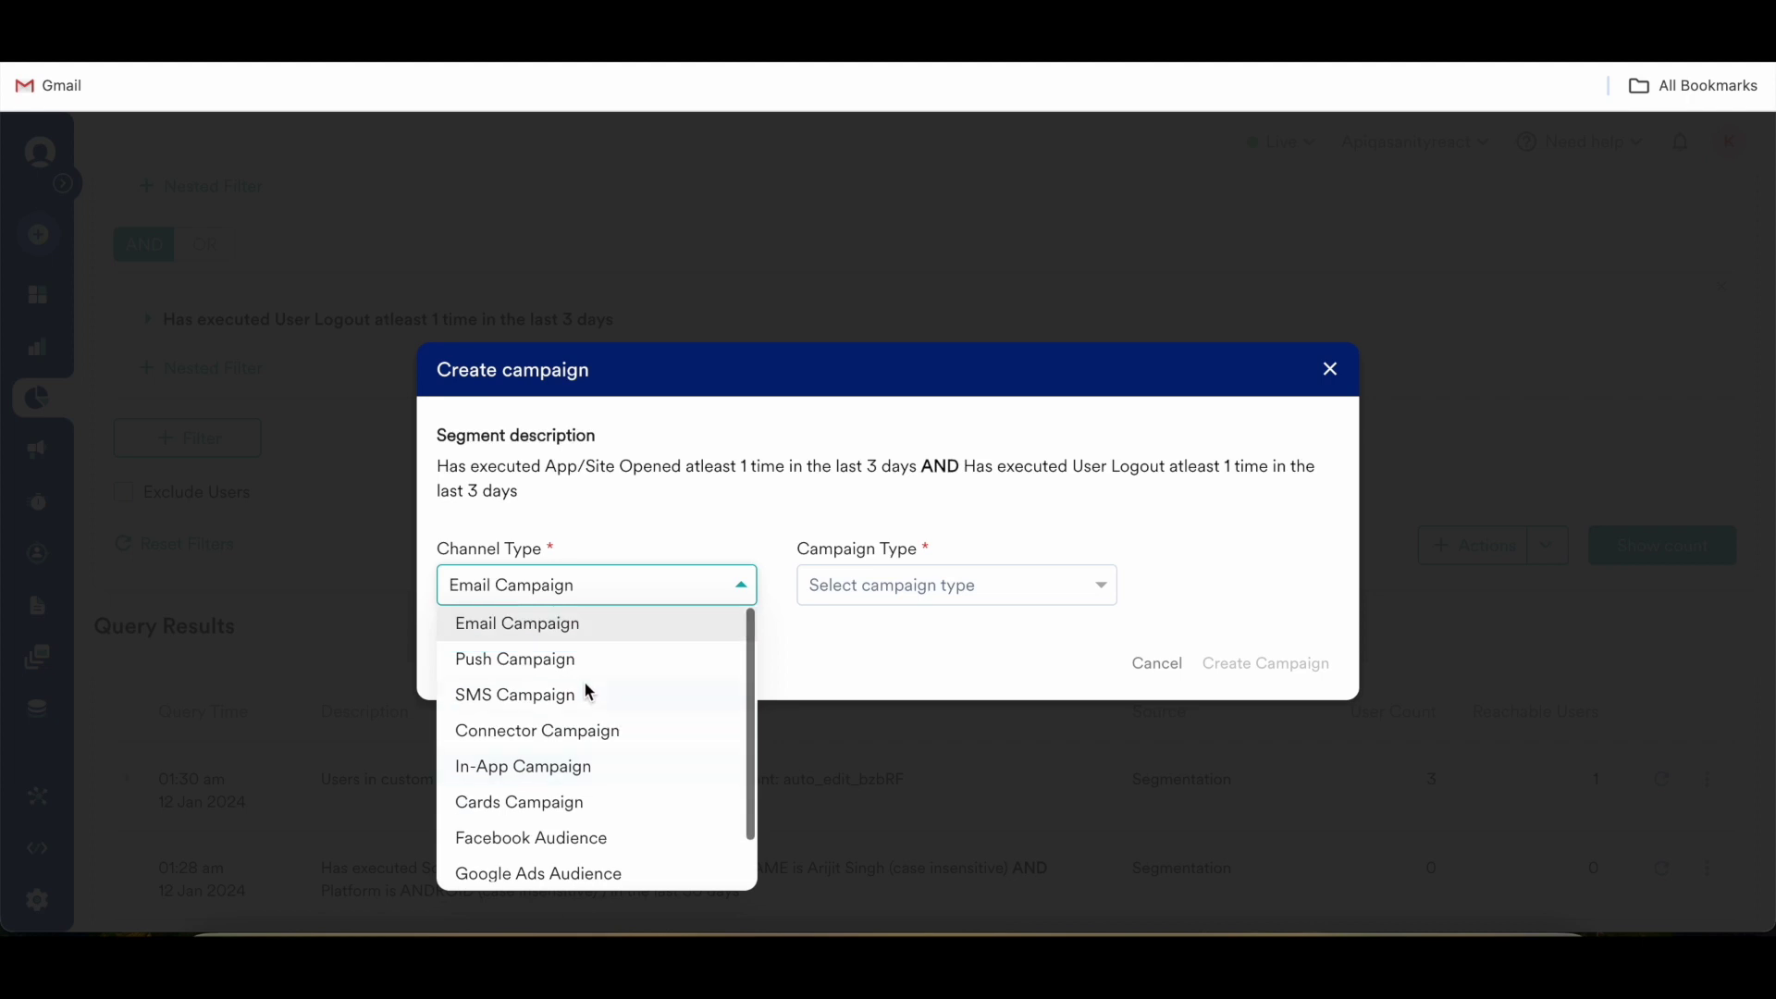
left_click(1331, 370)
Examine the analysis types available for analyzing the filtered segment, and cancel without running an analysis.
left_click(1544, 548)
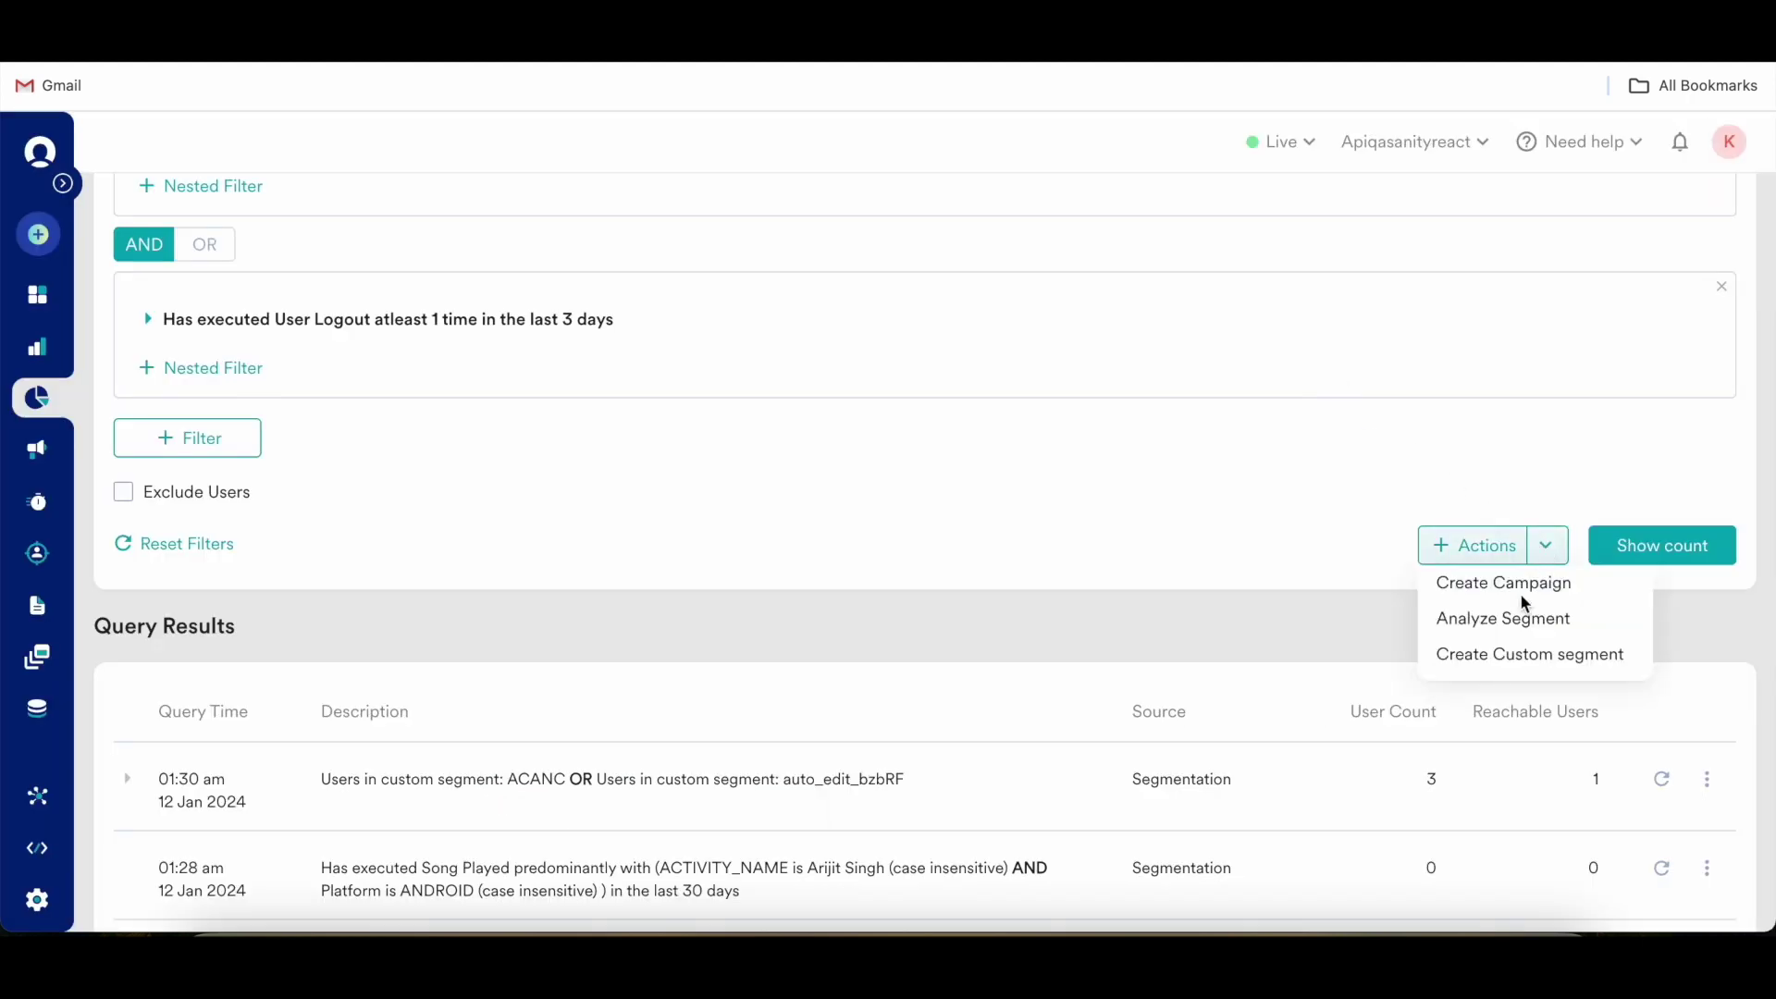
left_click(1506, 622)
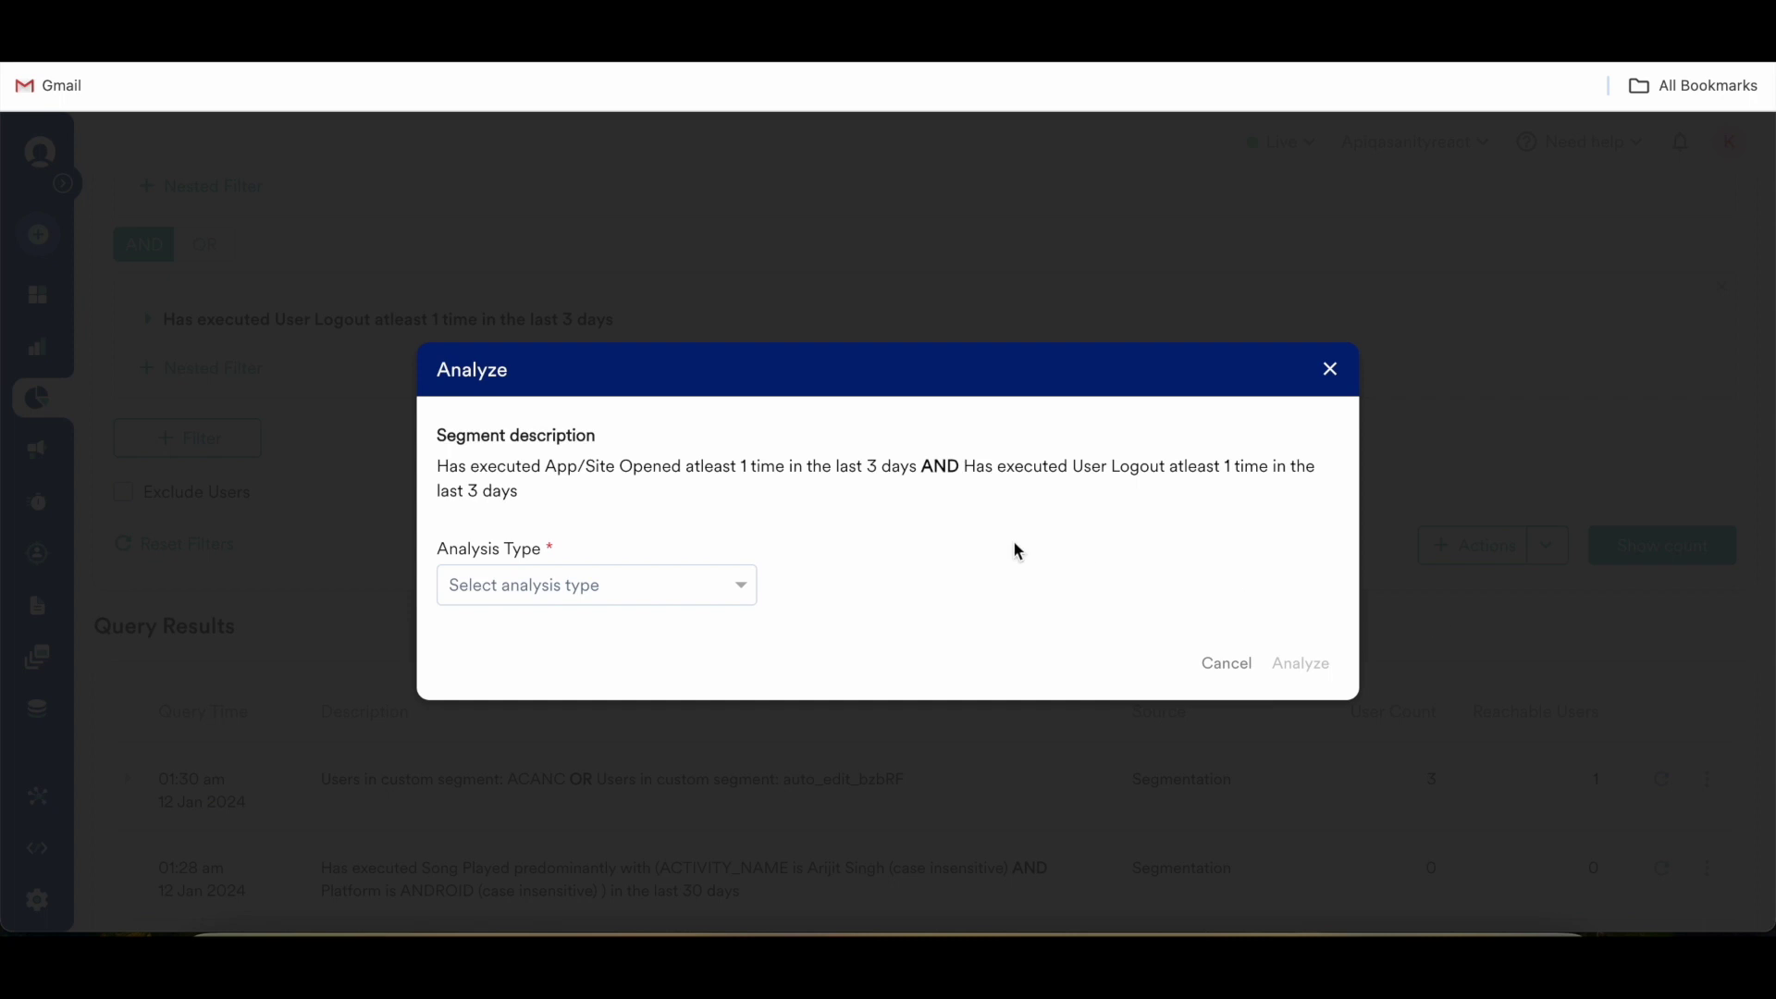
left_click(739, 585)
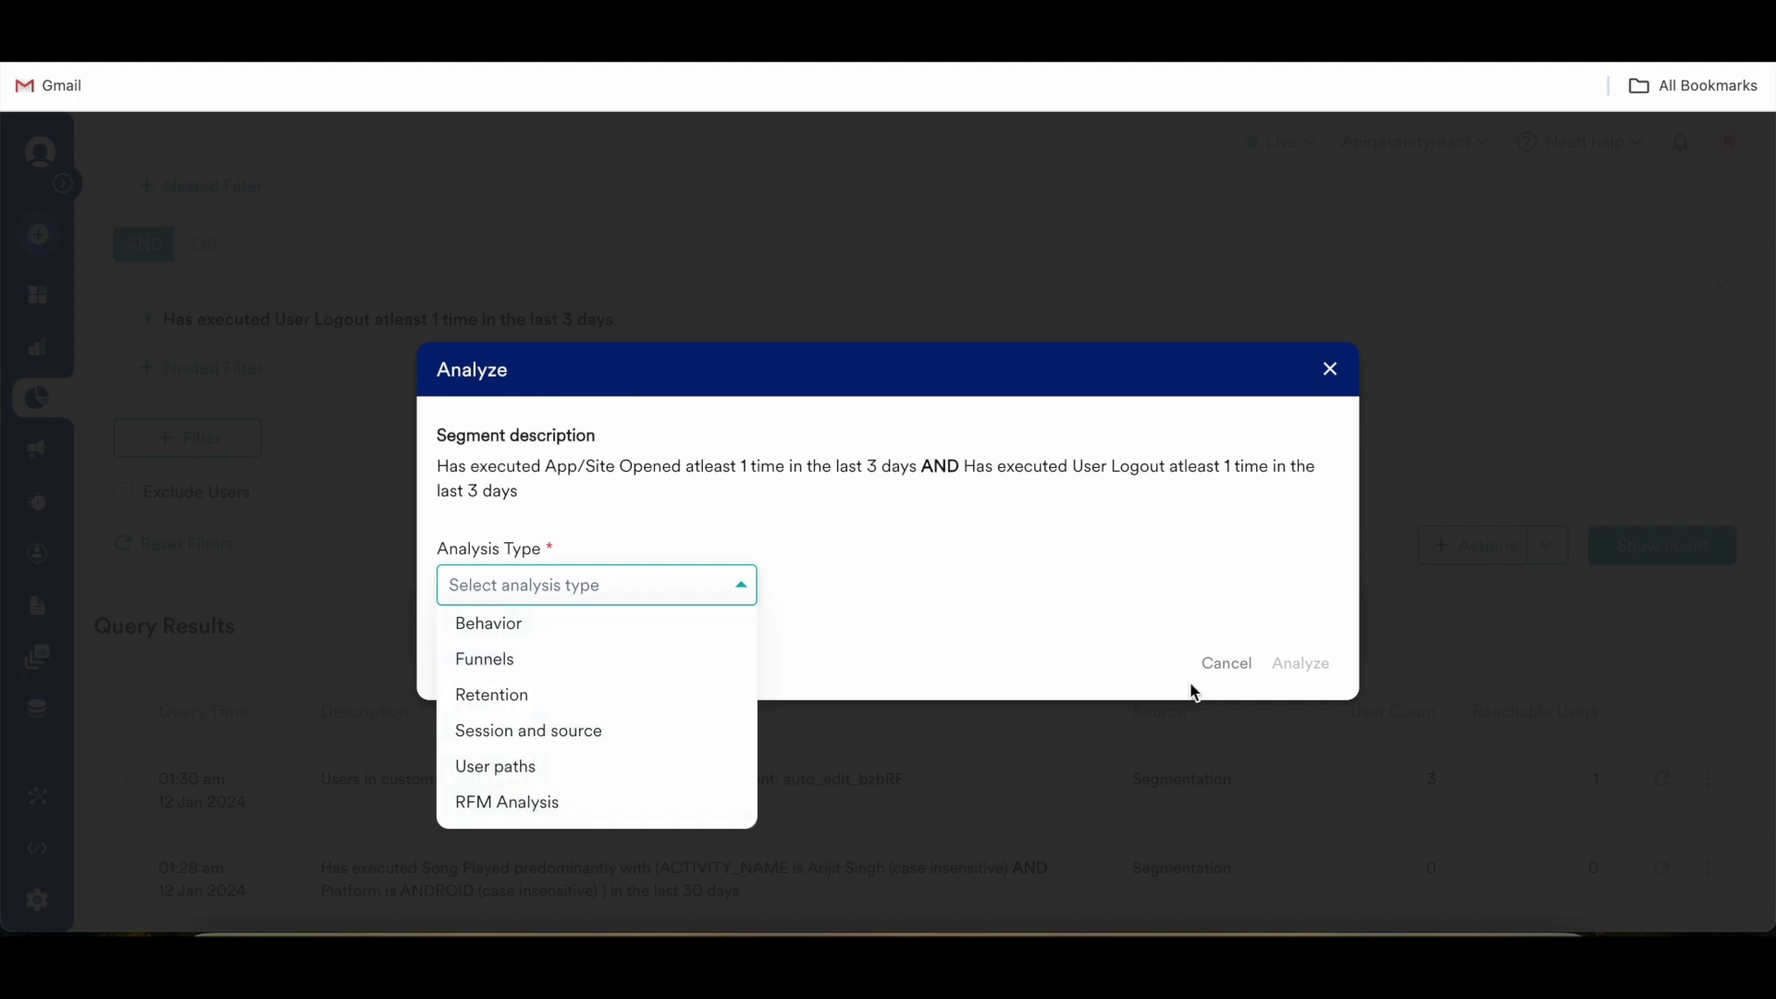
left_click(1228, 670)
Create a custom segment named Test Segment from the combined App/Site Opened and User Logout filters.
left_click(1543, 549)
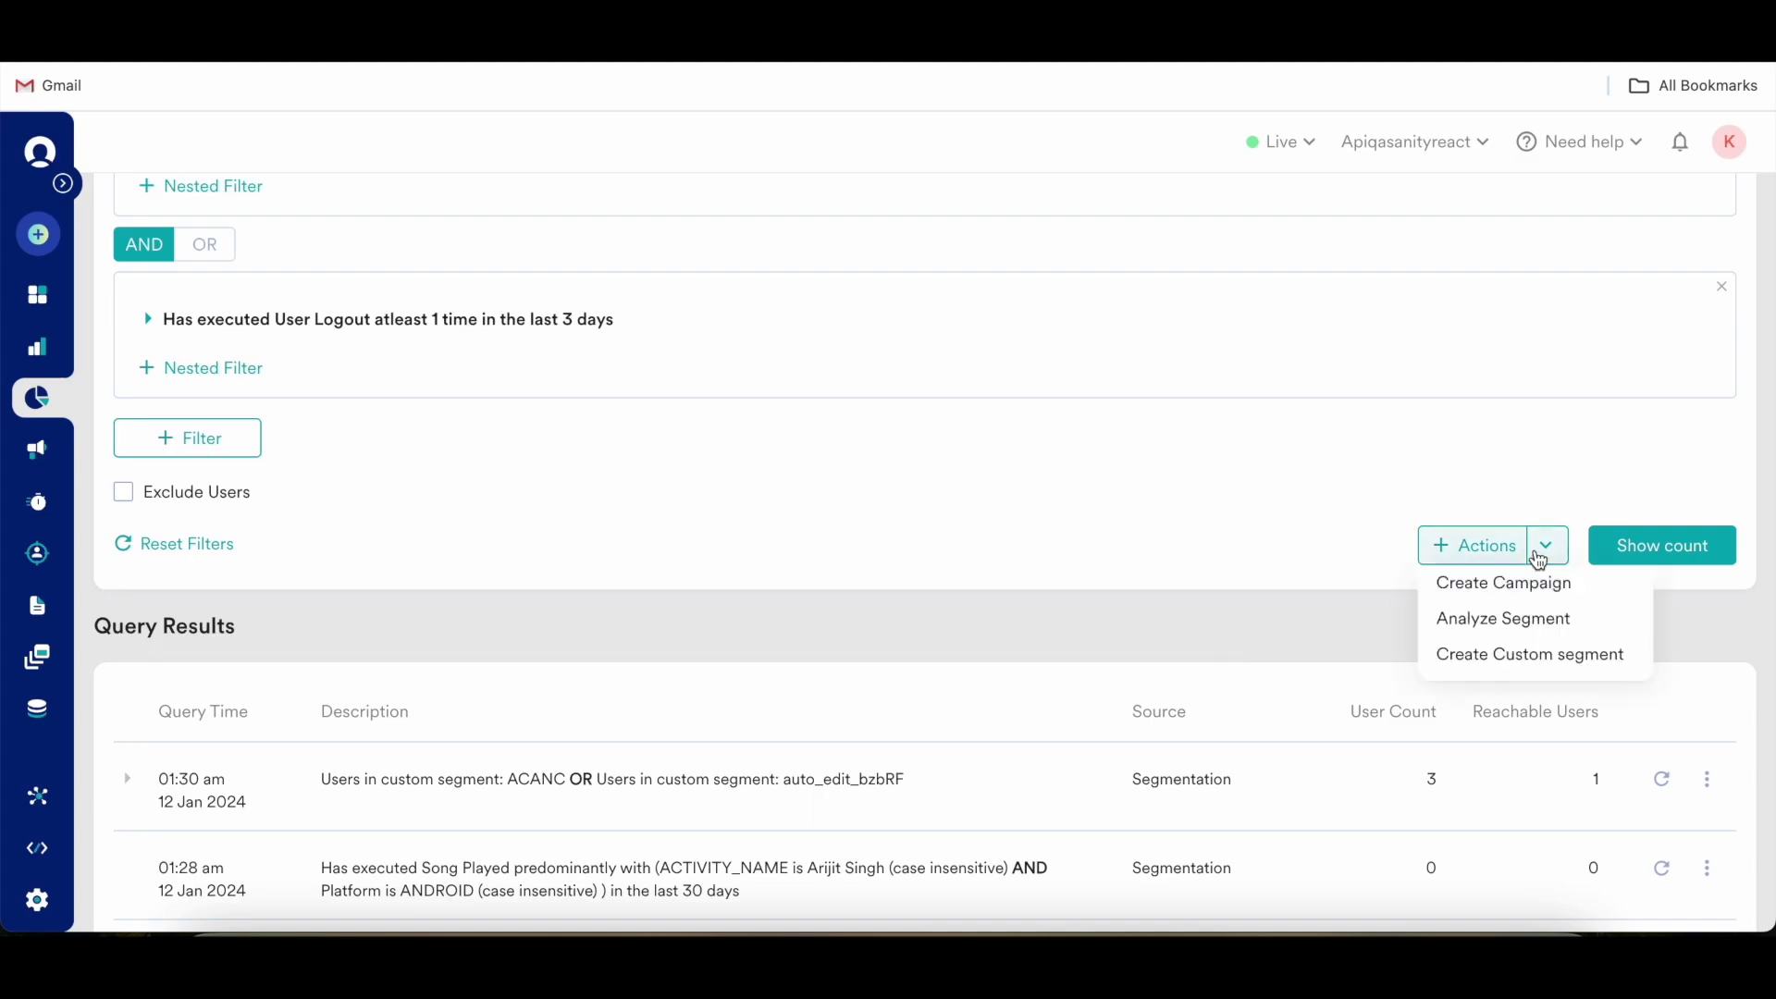
left_click(1500, 657)
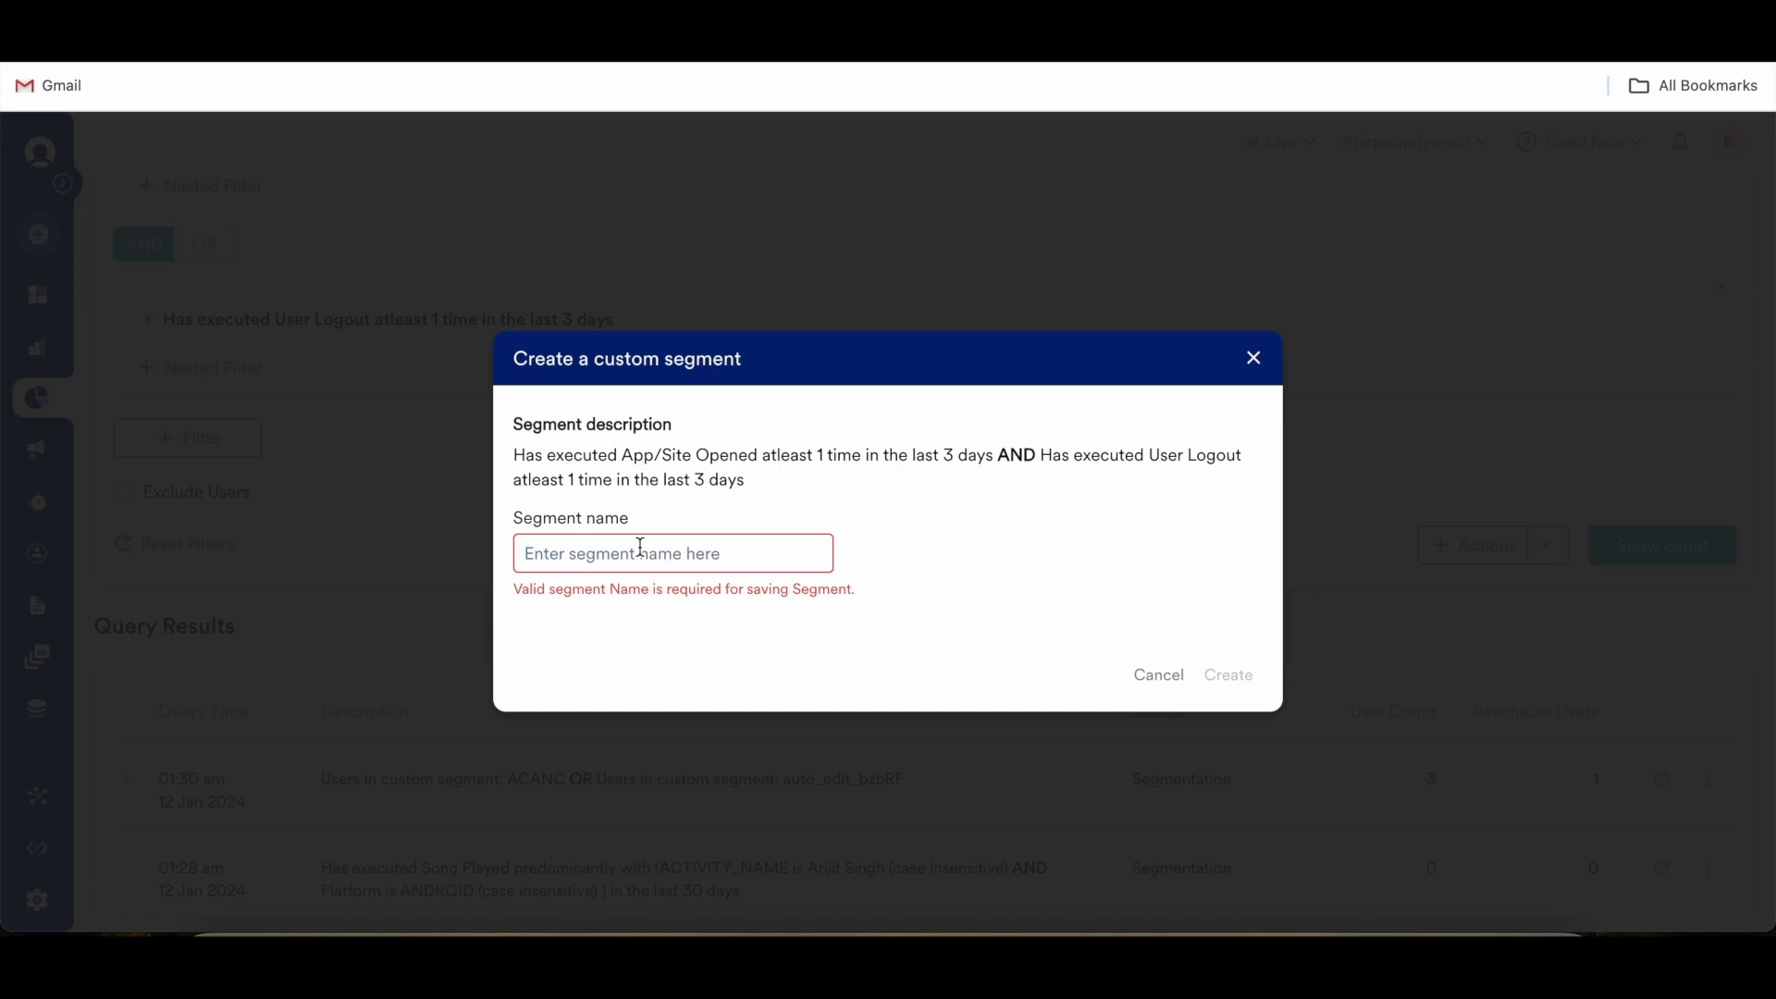
type("Test Segment")
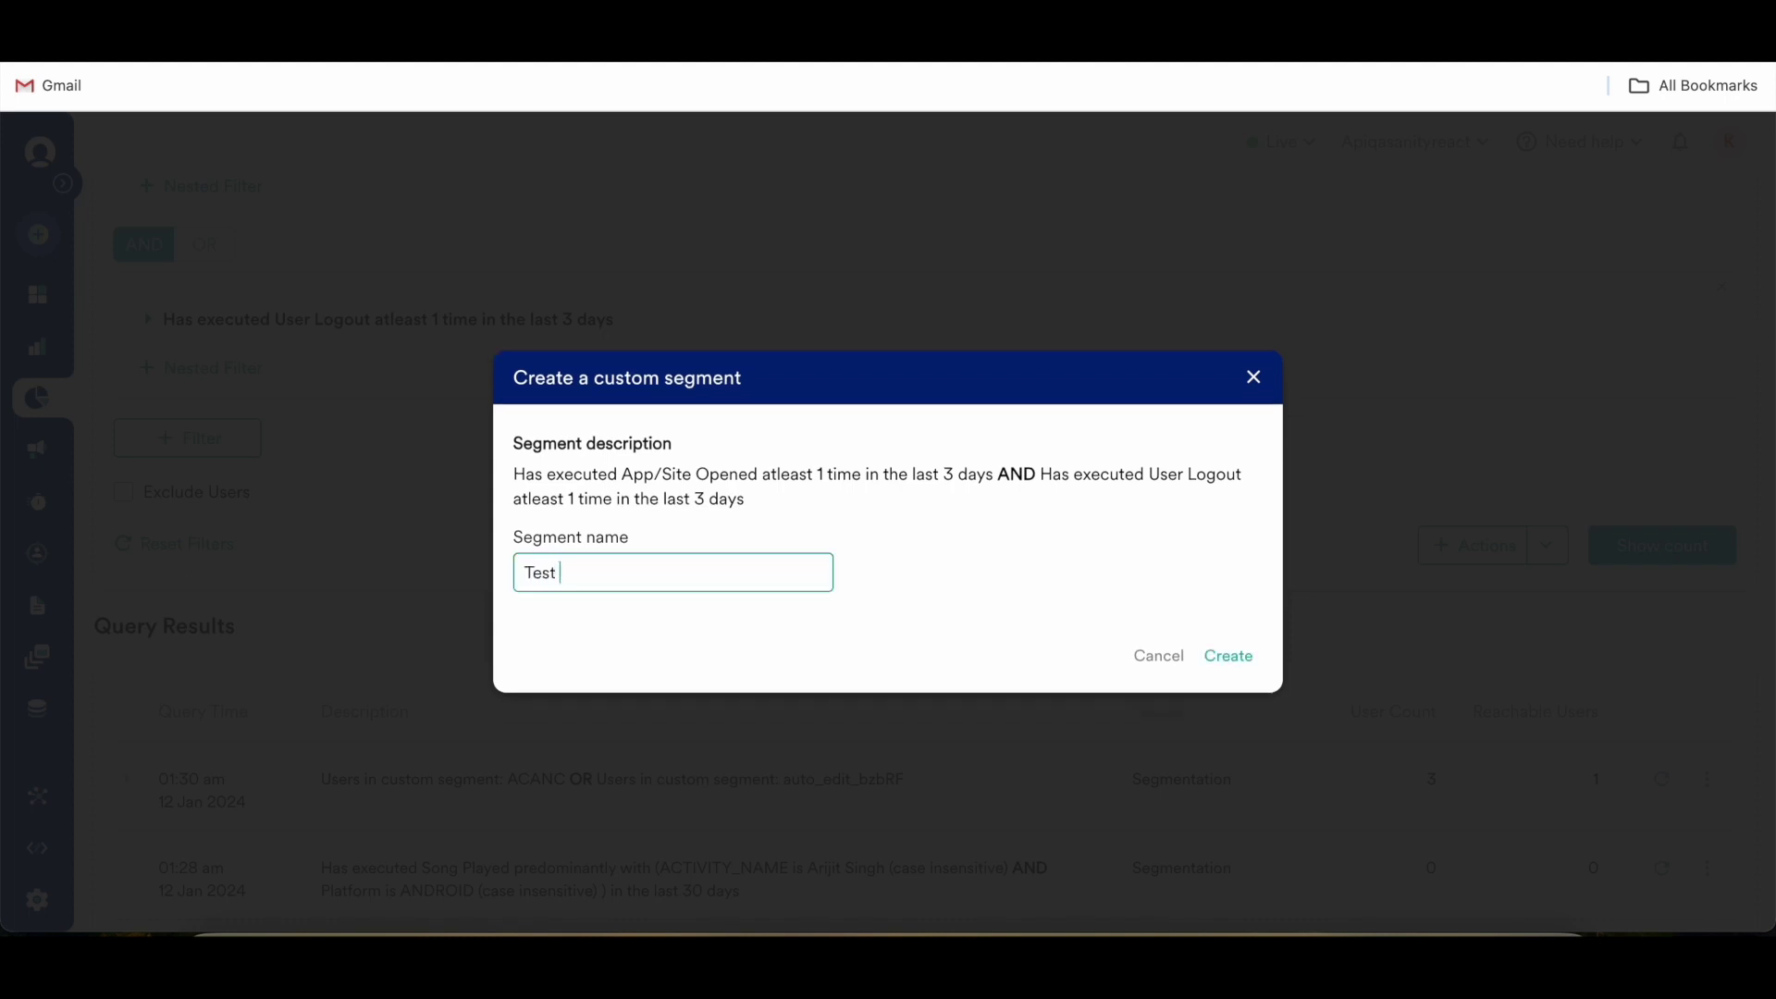
left_click(1243, 659)
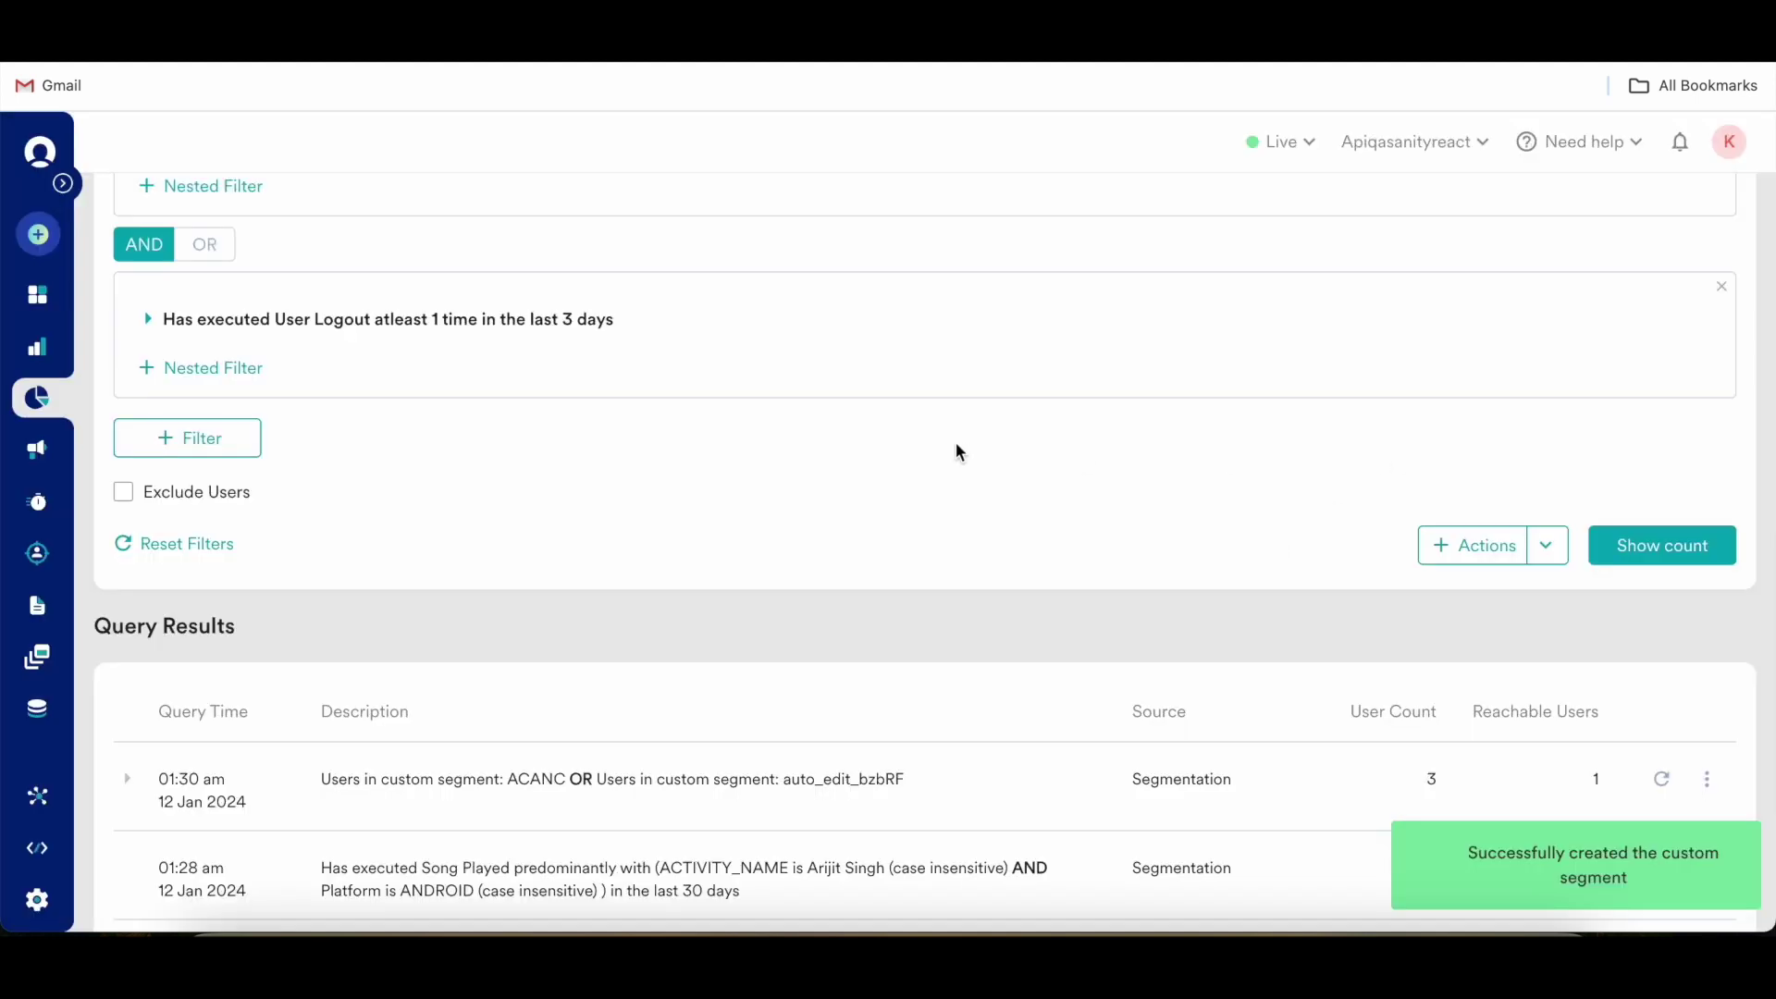
scroll(957, 442, "up", 1)
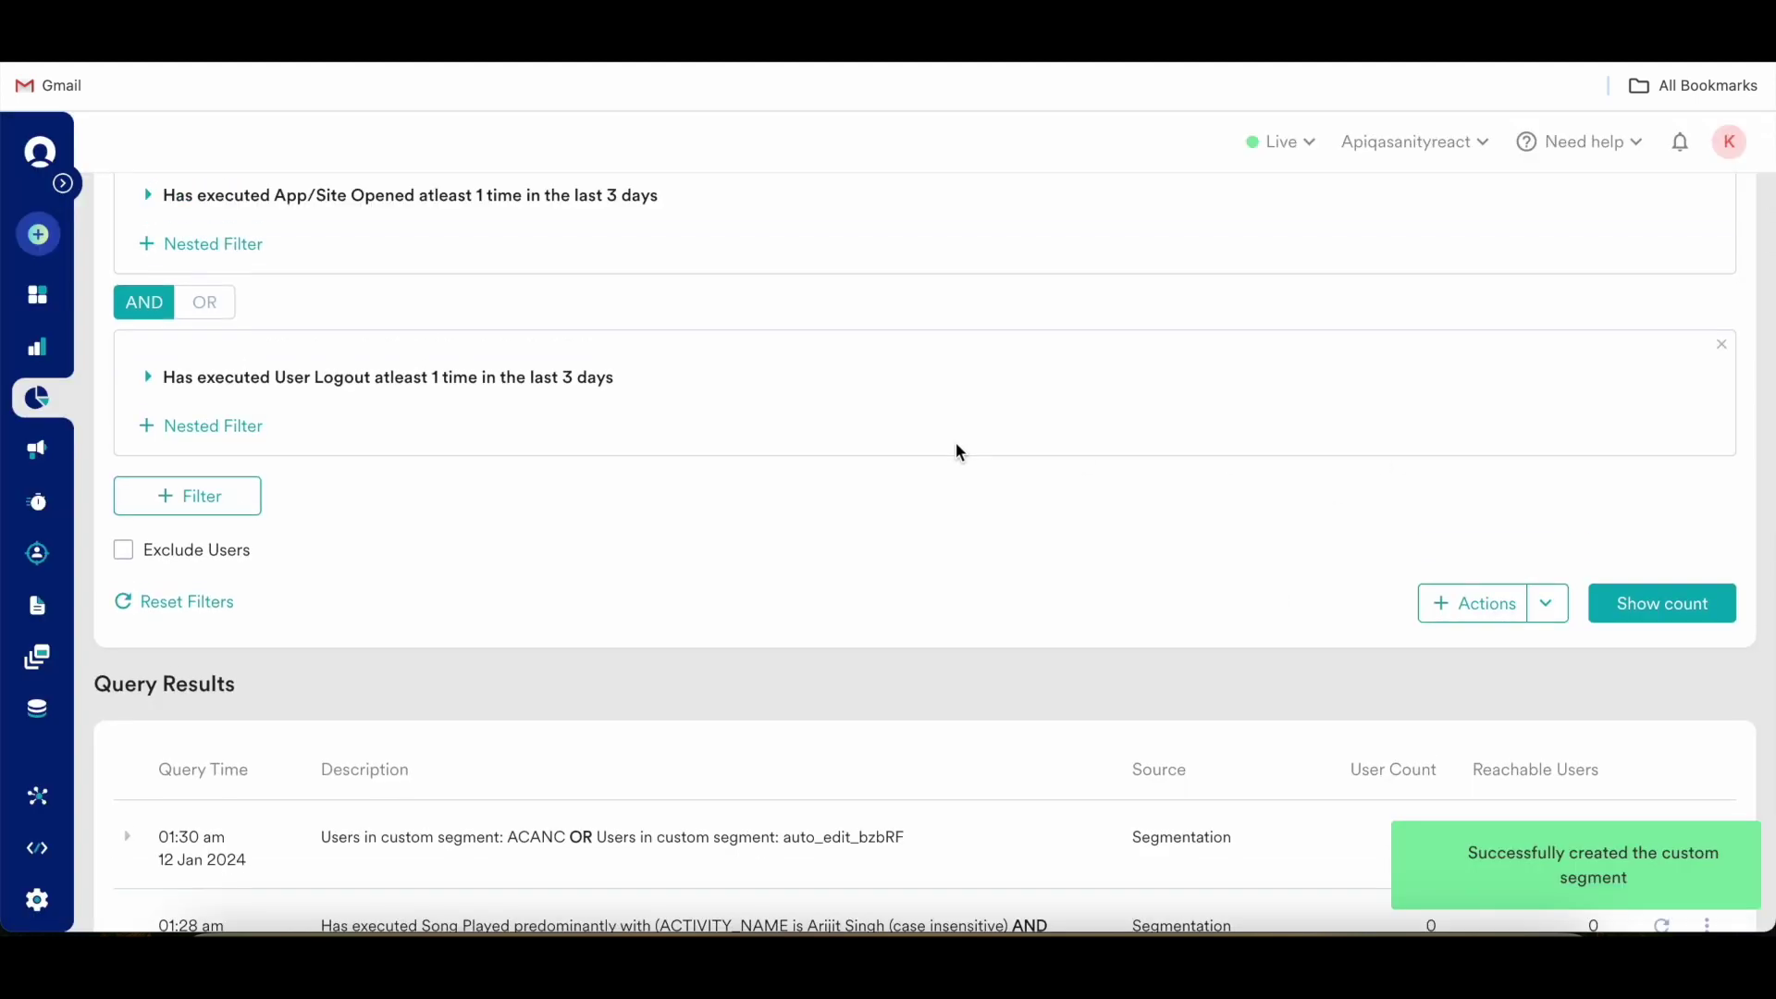
scroll(957, 445, "up", 3)
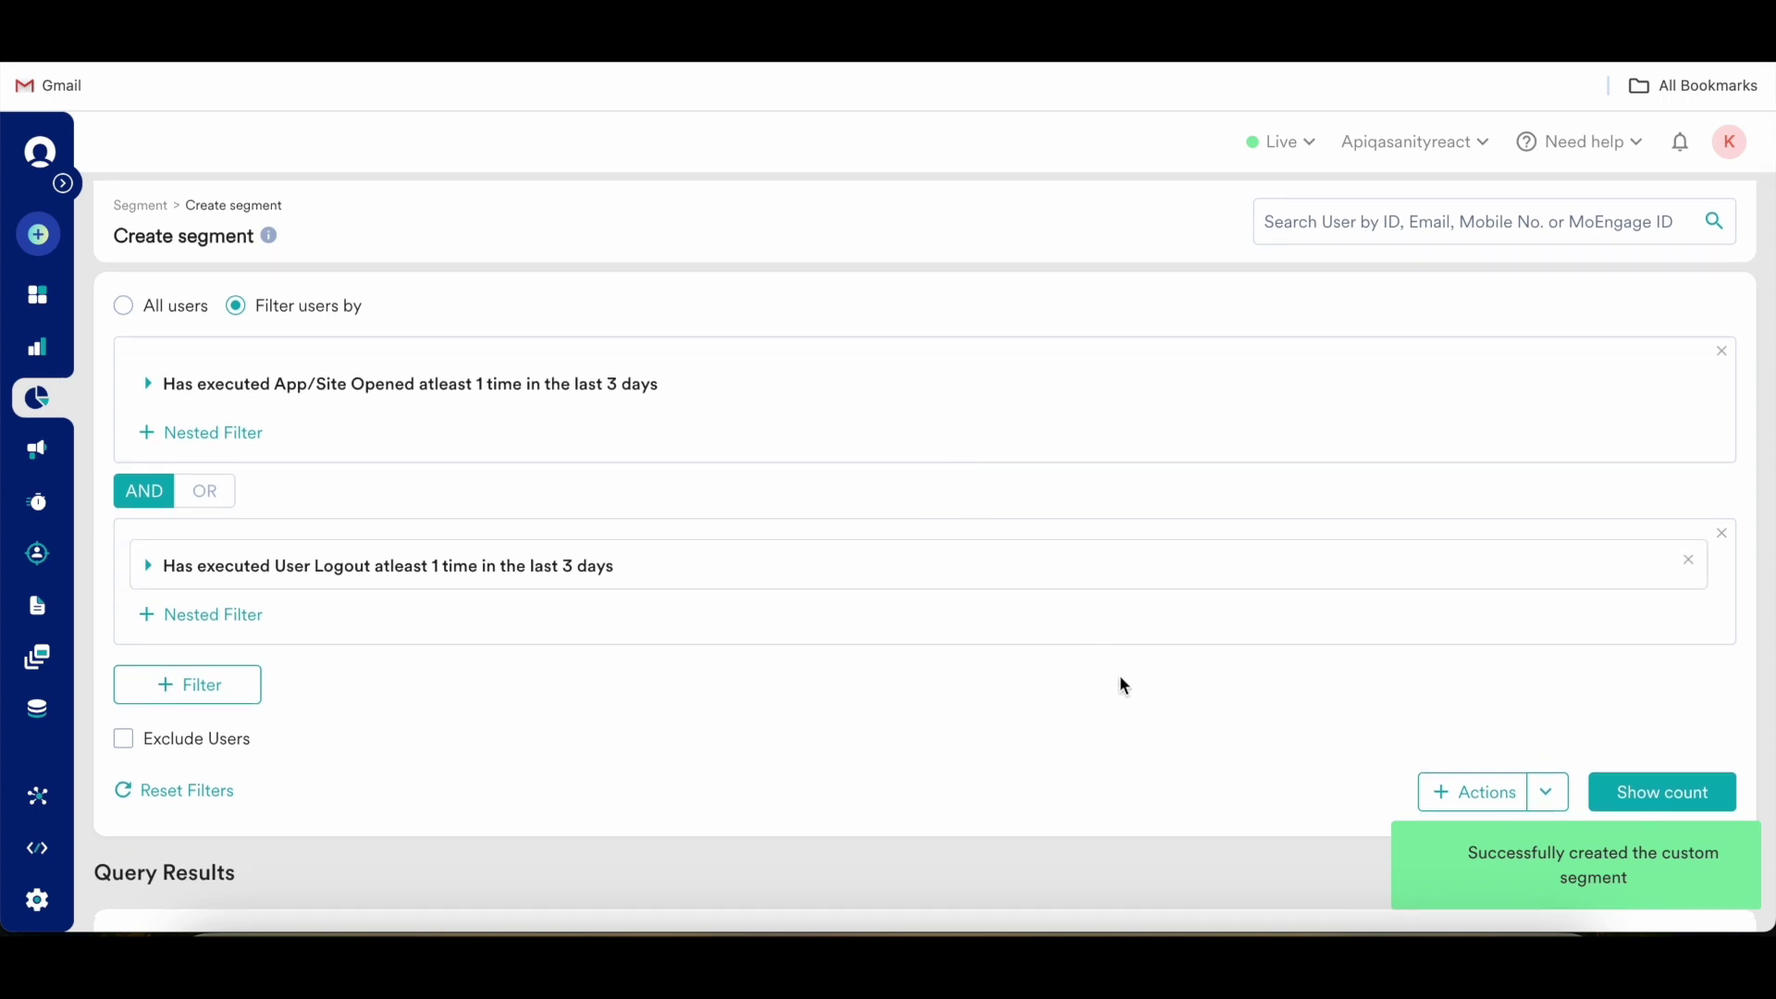